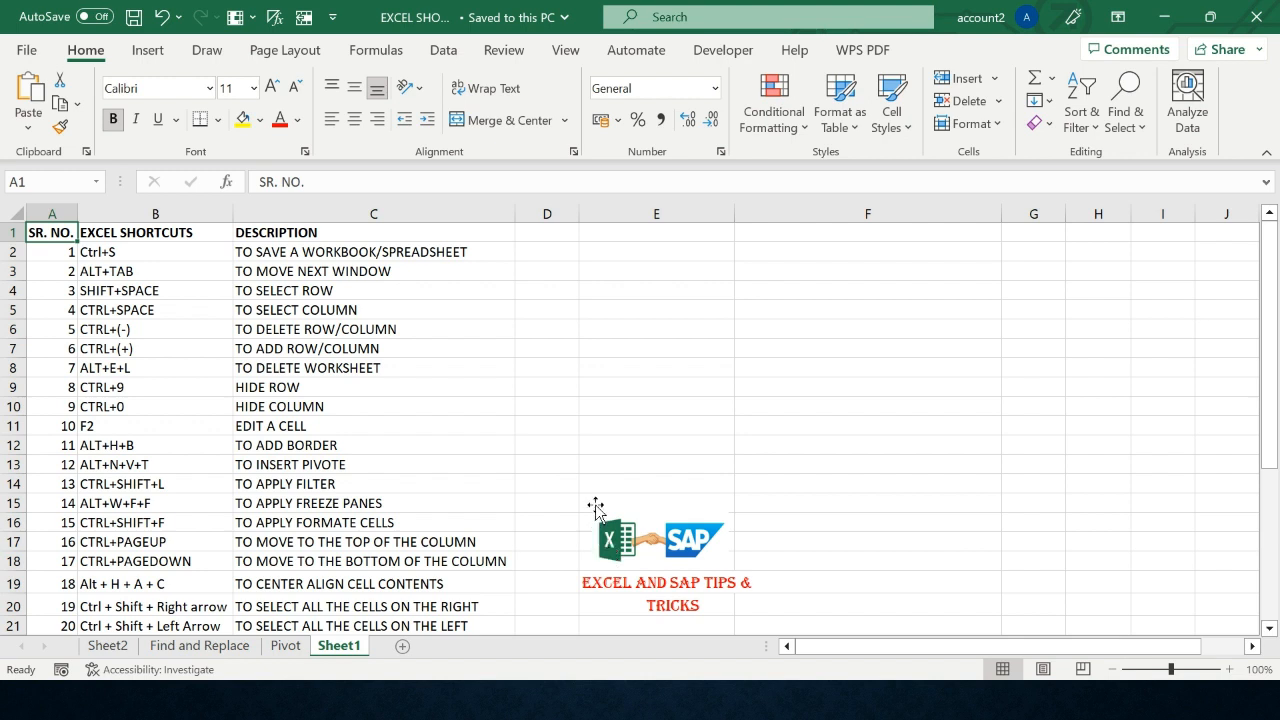
Step: Append "+1" to the description of the first shortcut in cell C2 and save the workbook
{"action": "left_click", "coordinate": [454, 305]}
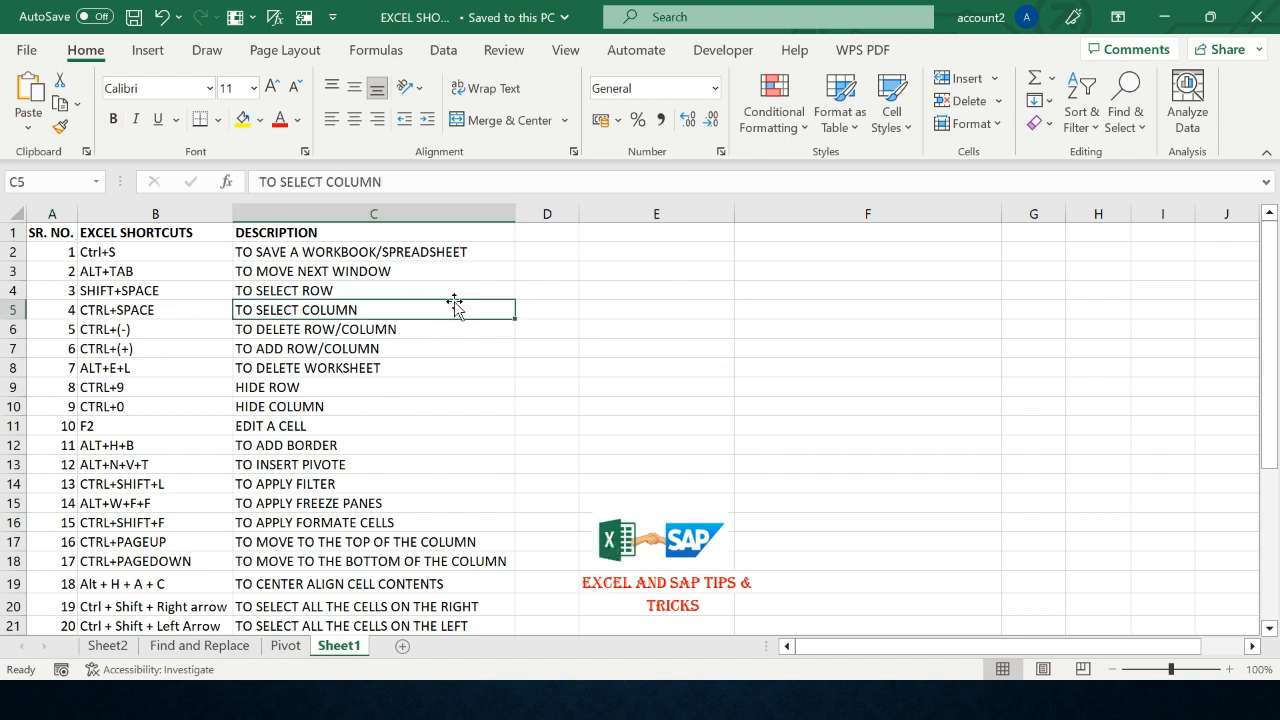
{"action": "key", "text": "Up"}
{"action": "key", "text": "Up"}
{"action": "key", "text": "Up"}
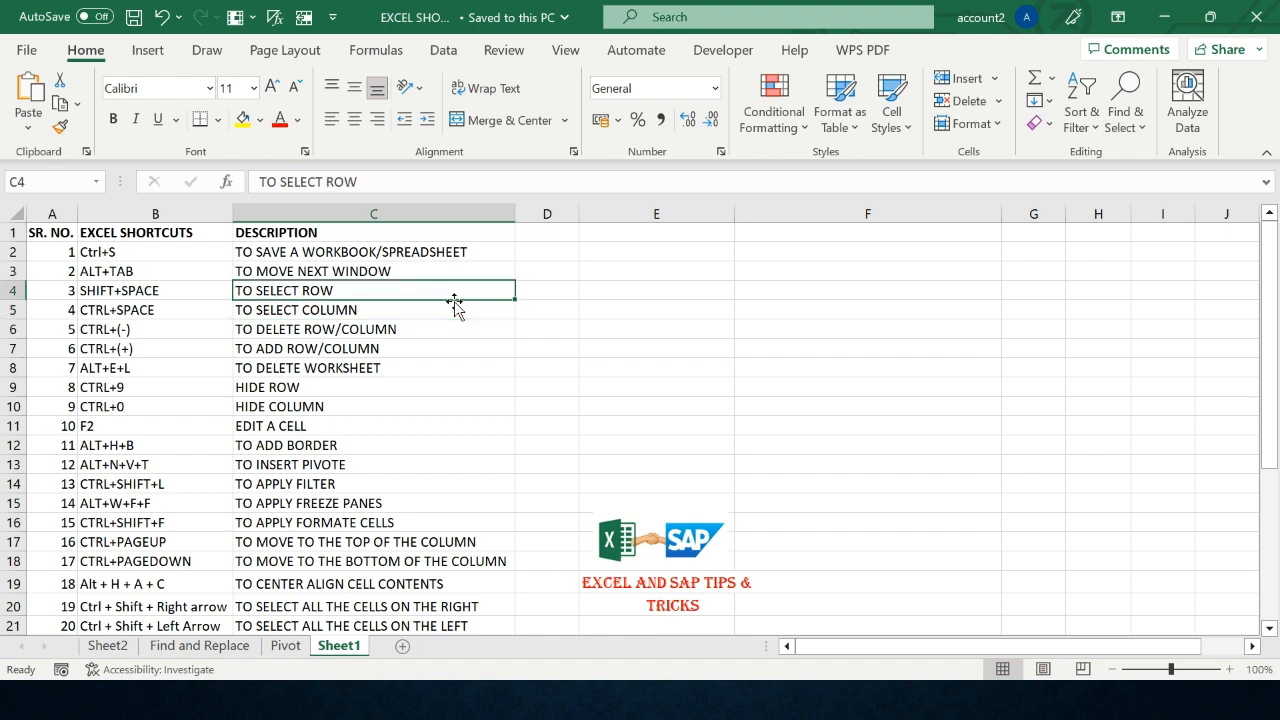
{"action": "key", "text": "F2"}
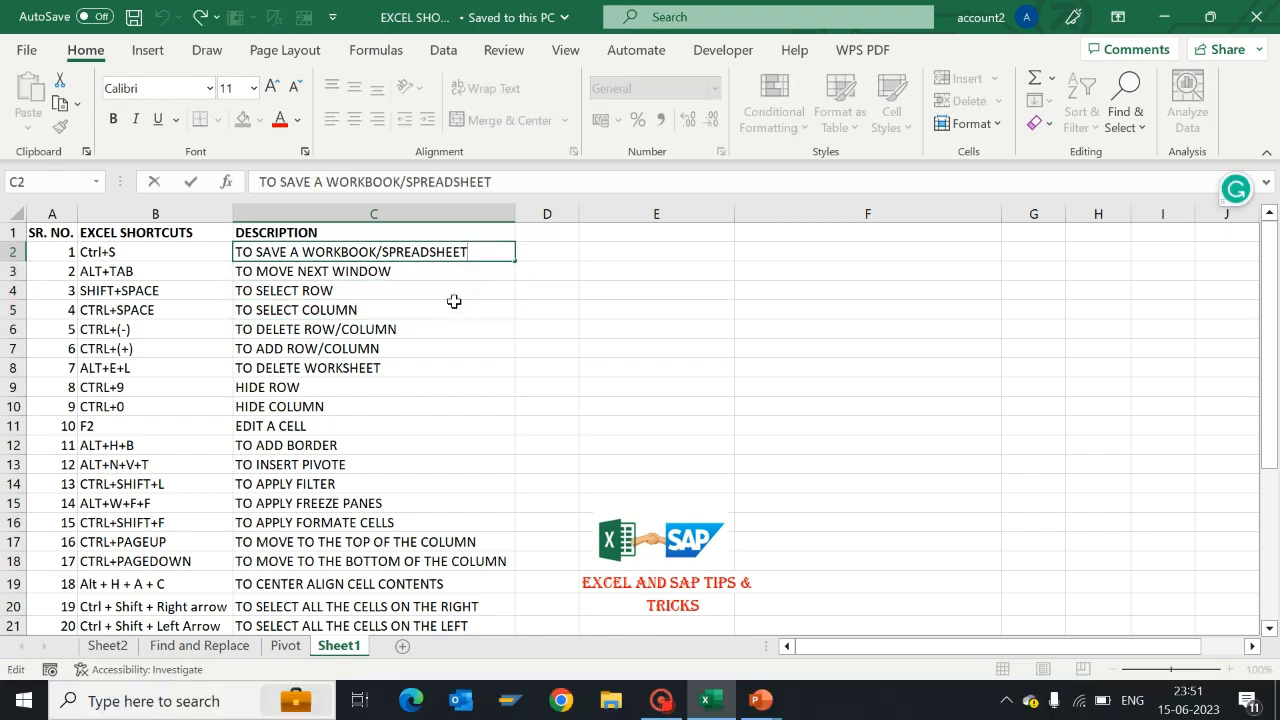
{"action": "type", "text": "+1"}
{"action": "key", "text": "Return"}
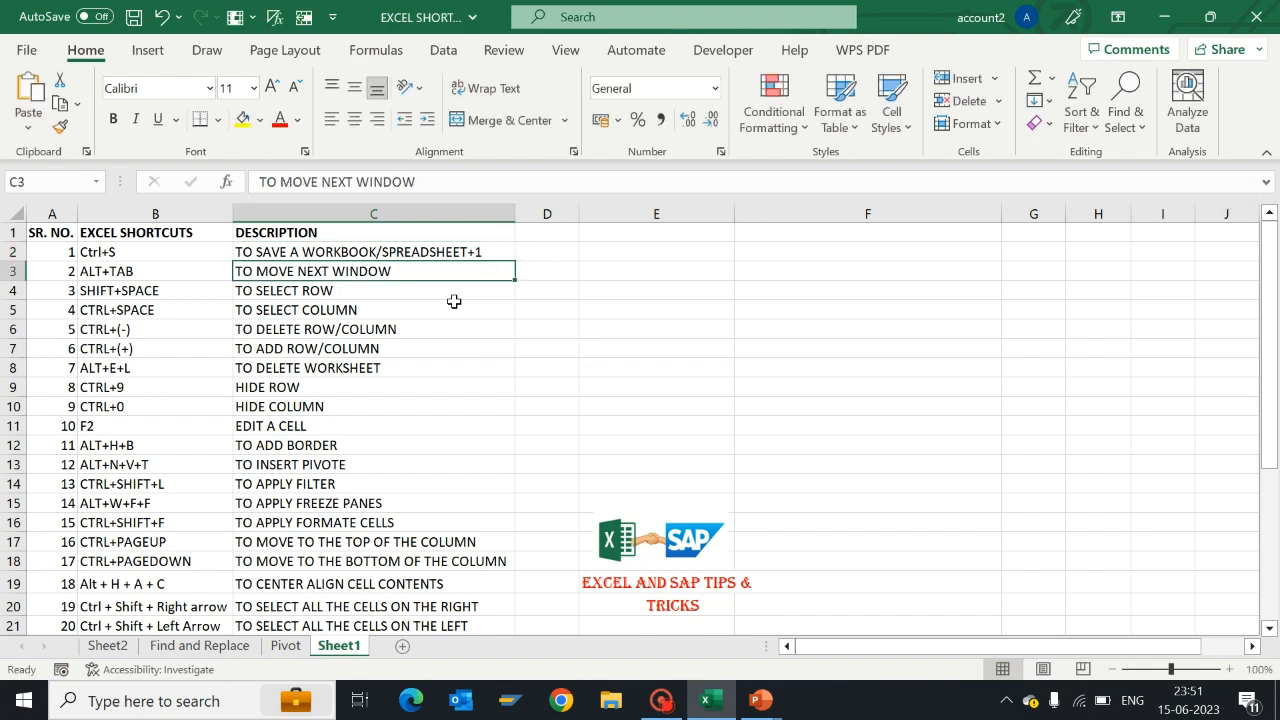
{"action": "key", "text": "Up"}
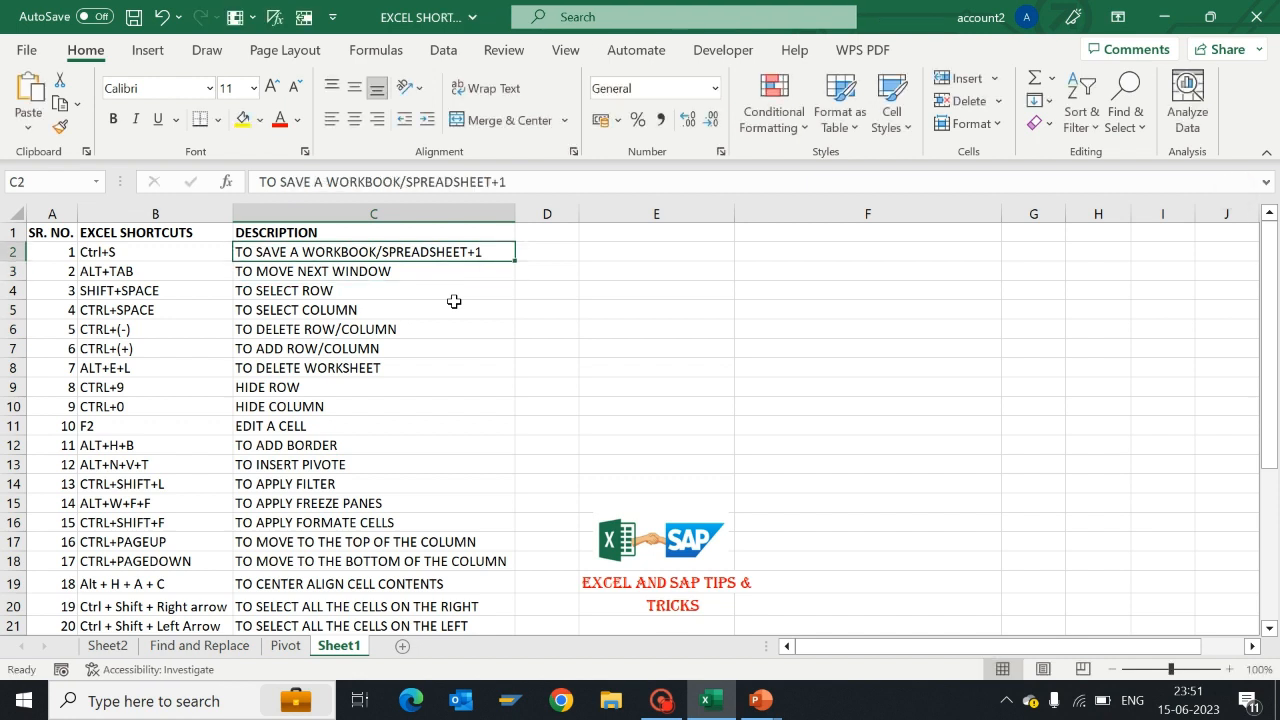
{"action": "key", "text": "ctrl+s"}
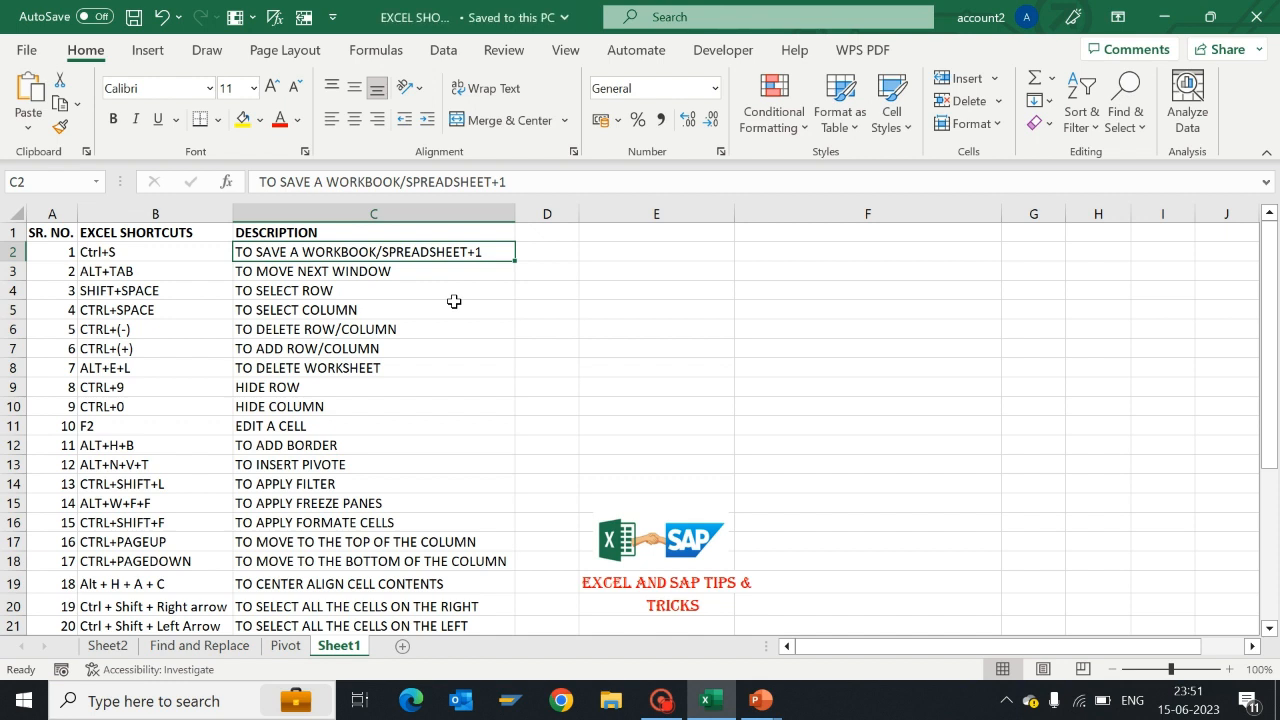
Step: Switch to the PowerPoint slide show listing the shortcuts and return to the Excel workbook
{"action": "key", "text": "Down"}
{"action": "key", "text": "Left"}
{"action": "key", "text": "alt+Tab"}
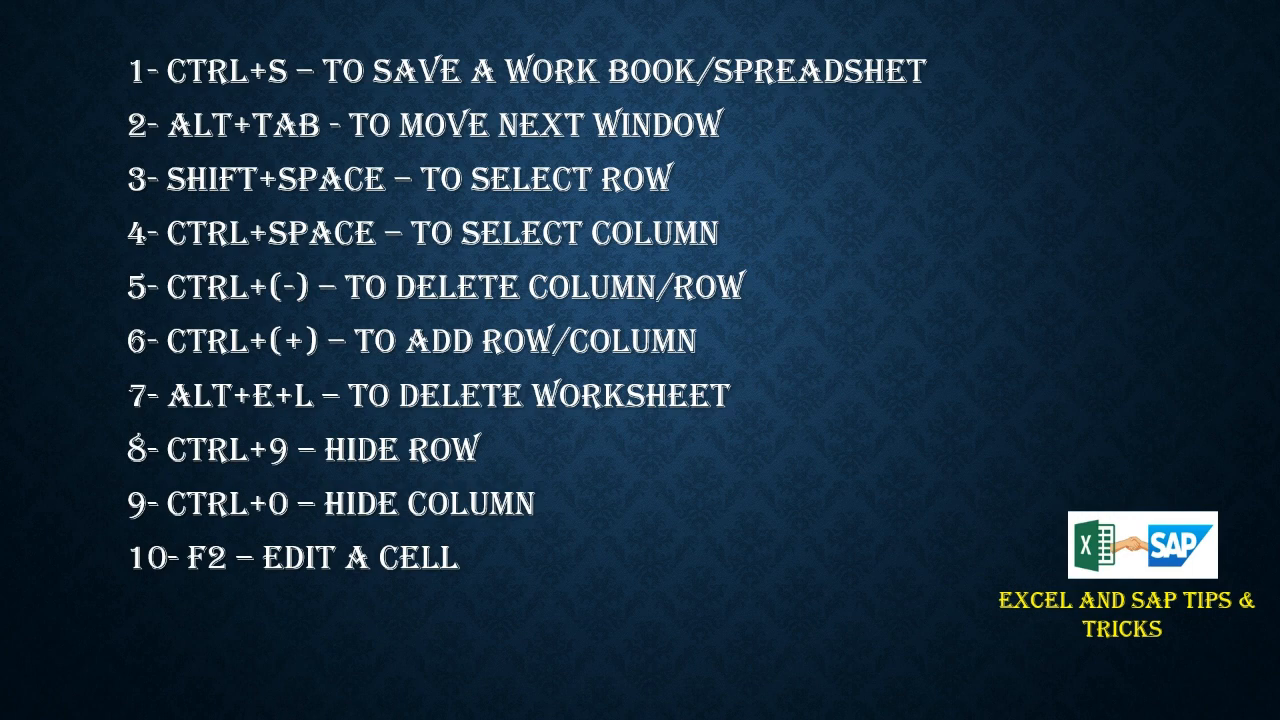
{"action": "key", "text": "alt+Tab"}
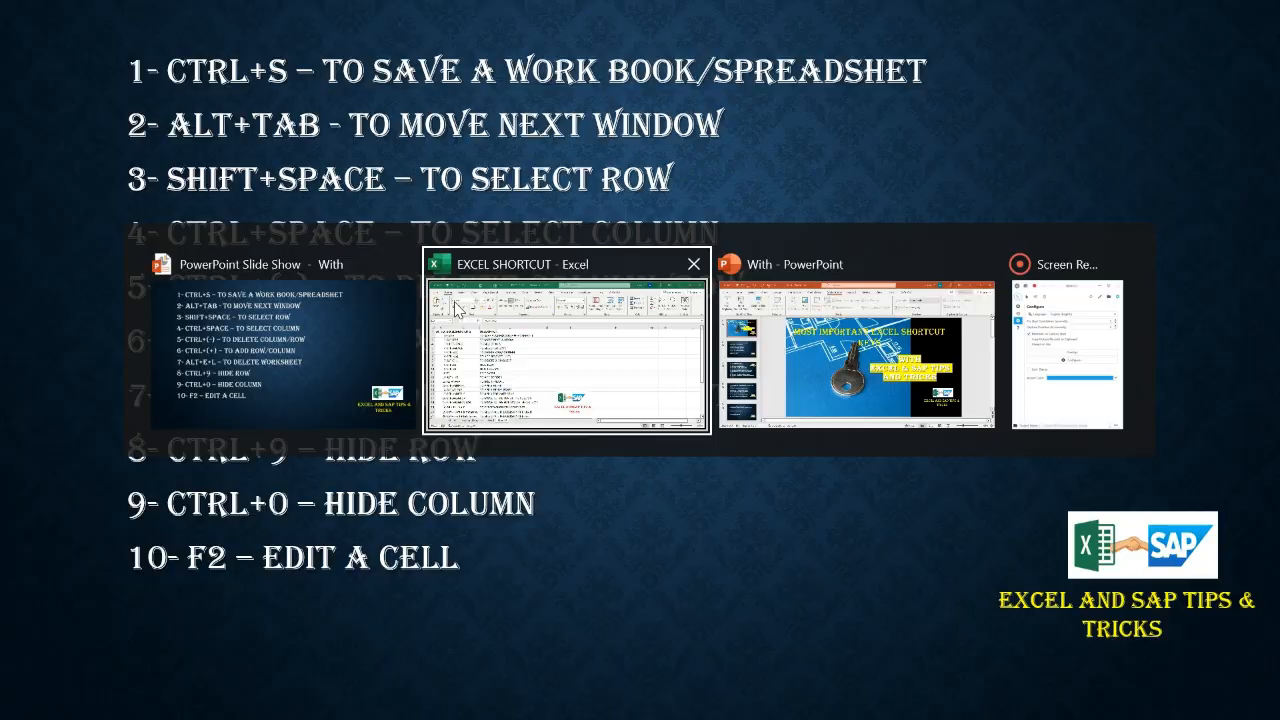
{"action": "left_click", "coordinate": [455, 305]}
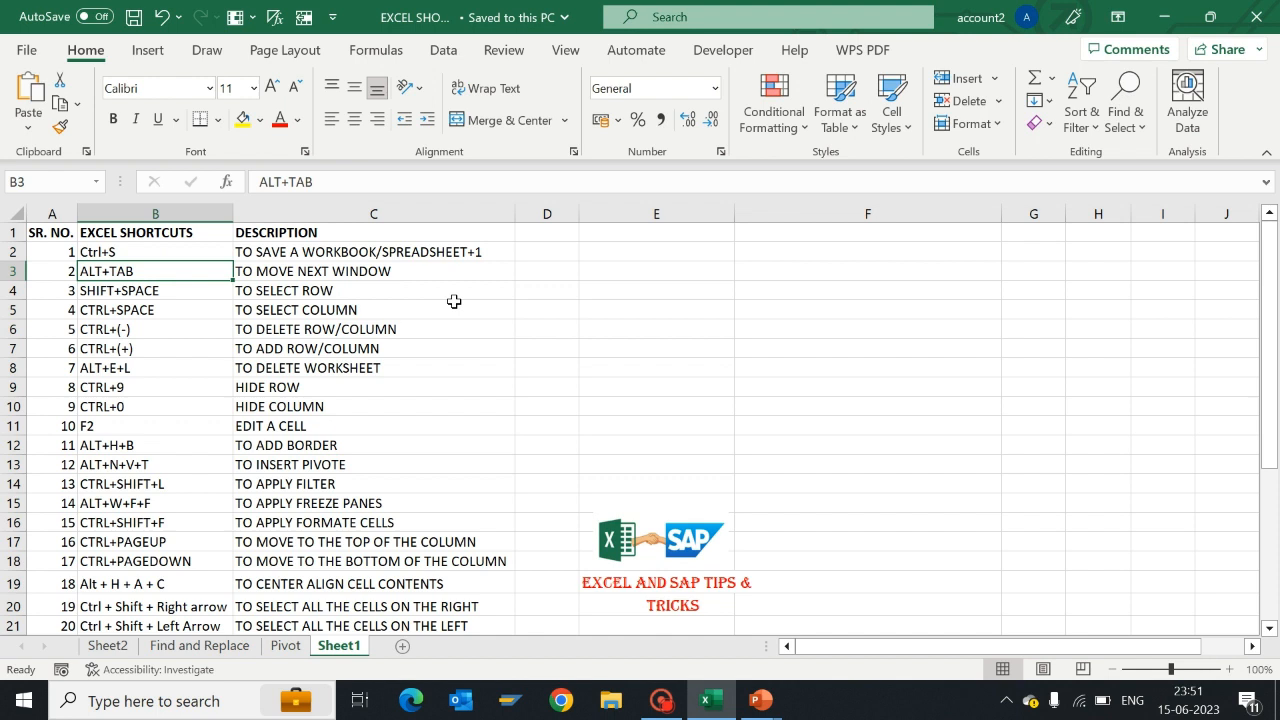
Step: Select the entire row 4 containing the SHIFT+SPACE shortcut
{"action": "key", "text": "Down"}
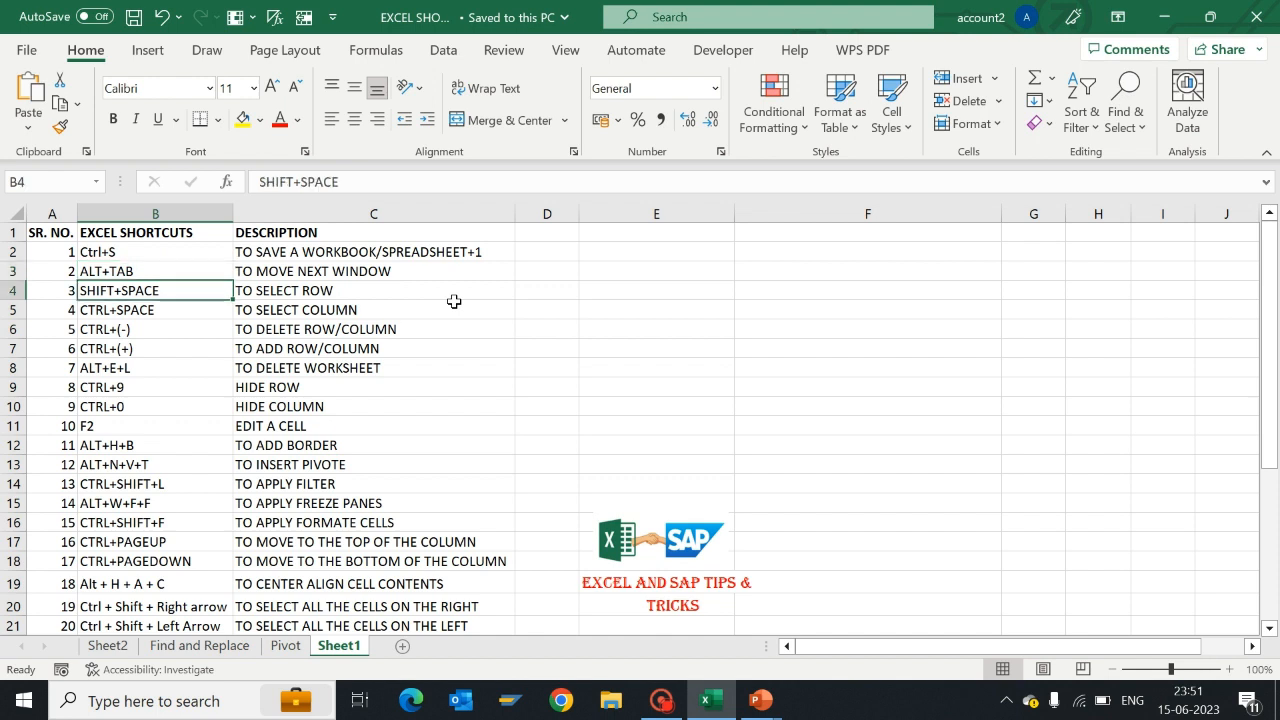
{"action": "key", "text": "shift+space"}
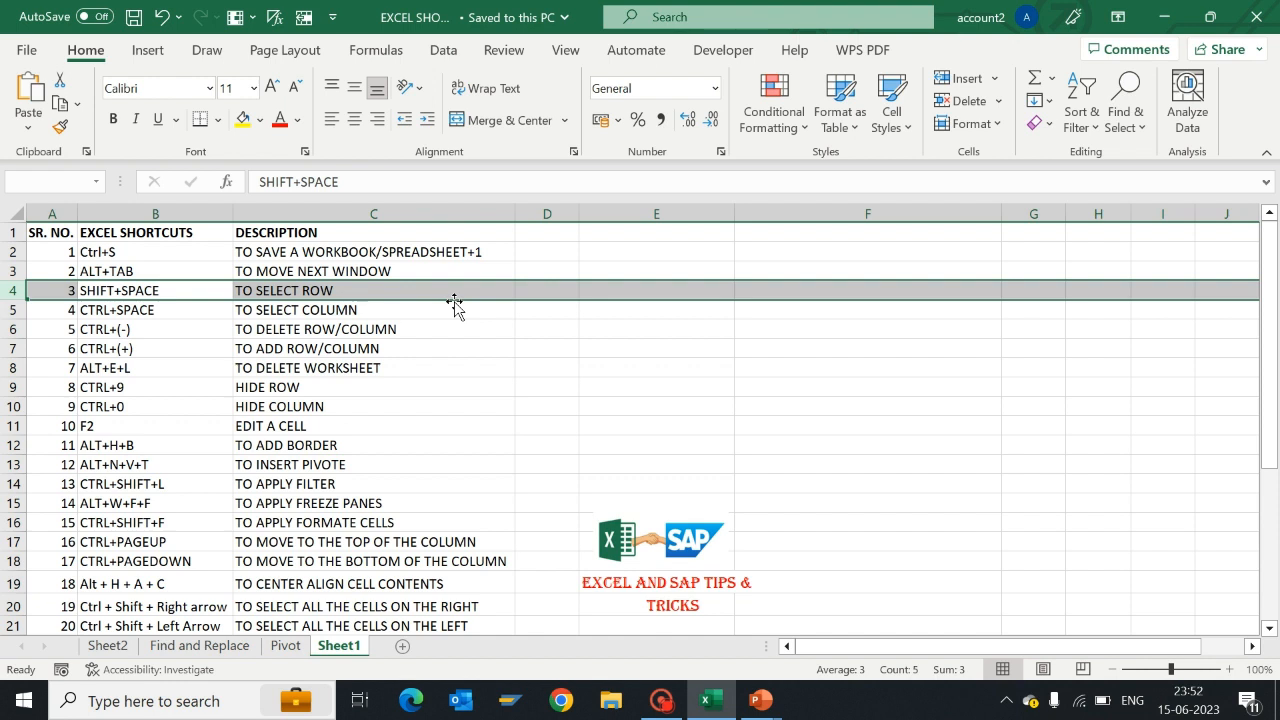
{"action": "key", "text": "Left"}
{"action": "key", "text": "Down"}
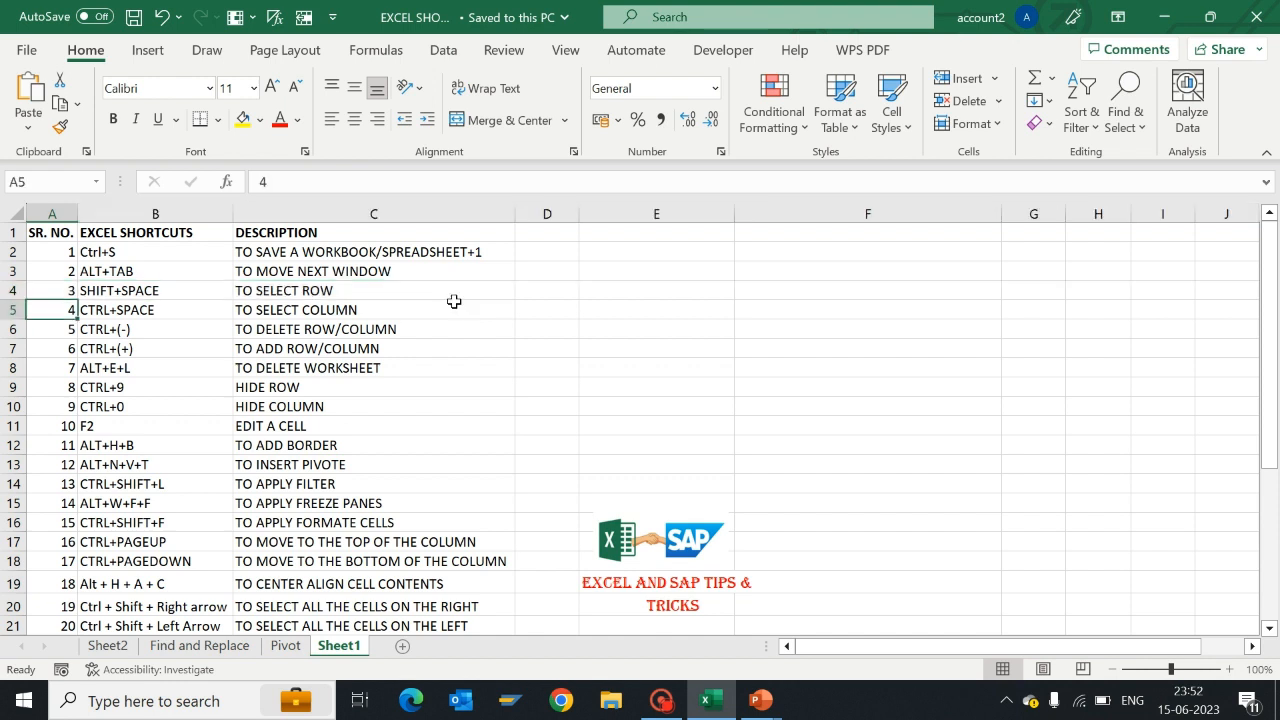
{"action": "key", "text": "Up"}
{"action": "key", "text": "shift+space"}
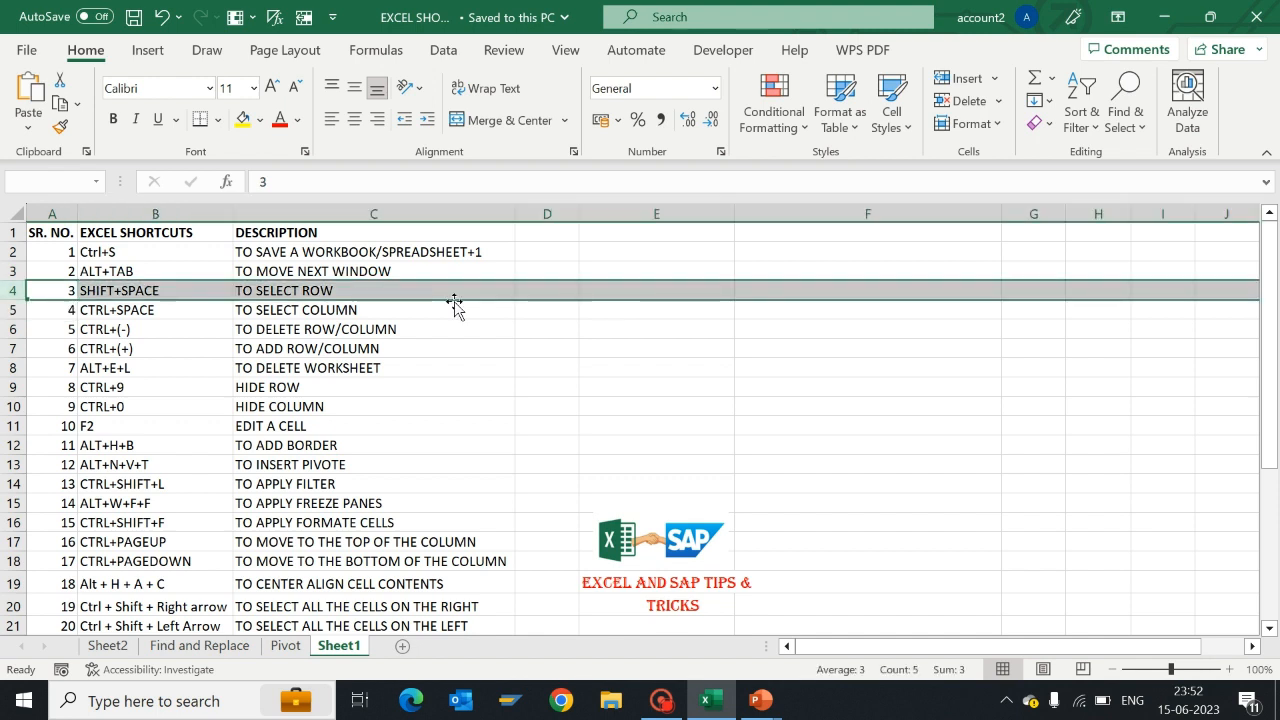
Step: Select the entire Description column from cell C5
{"action": "key", "text": "Down"}
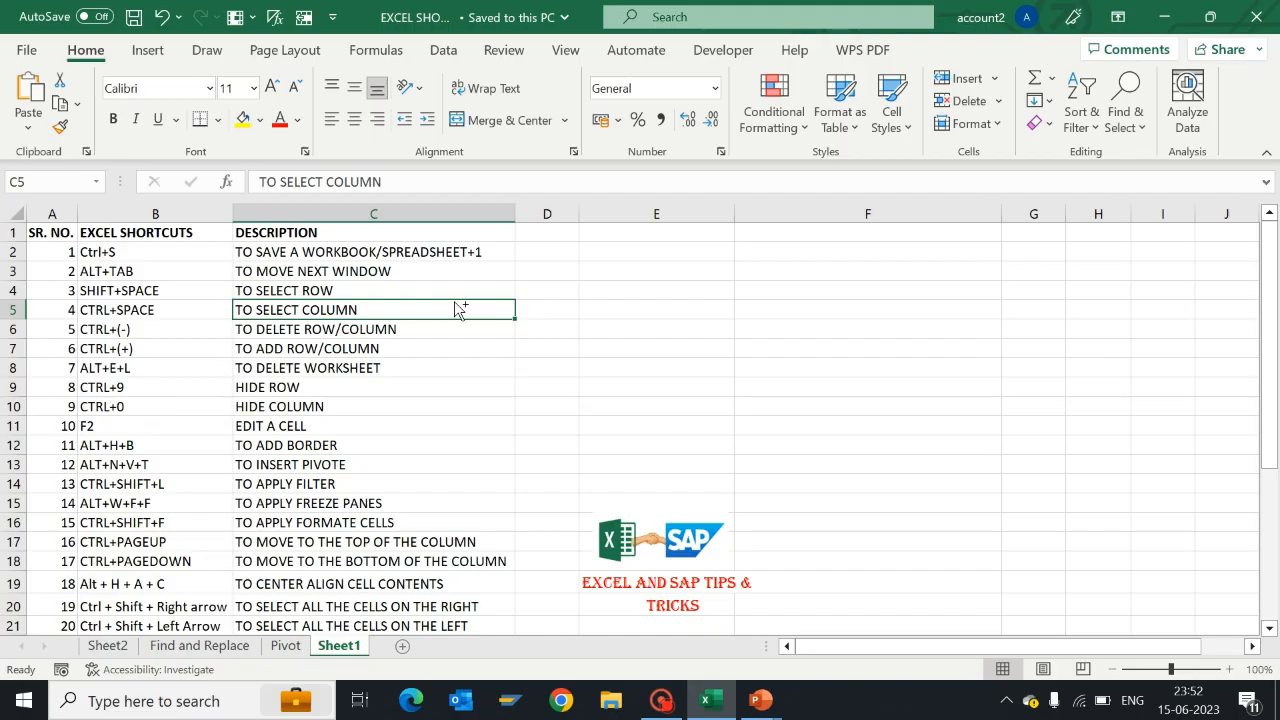
{"action": "key", "text": "ctrl+space"}
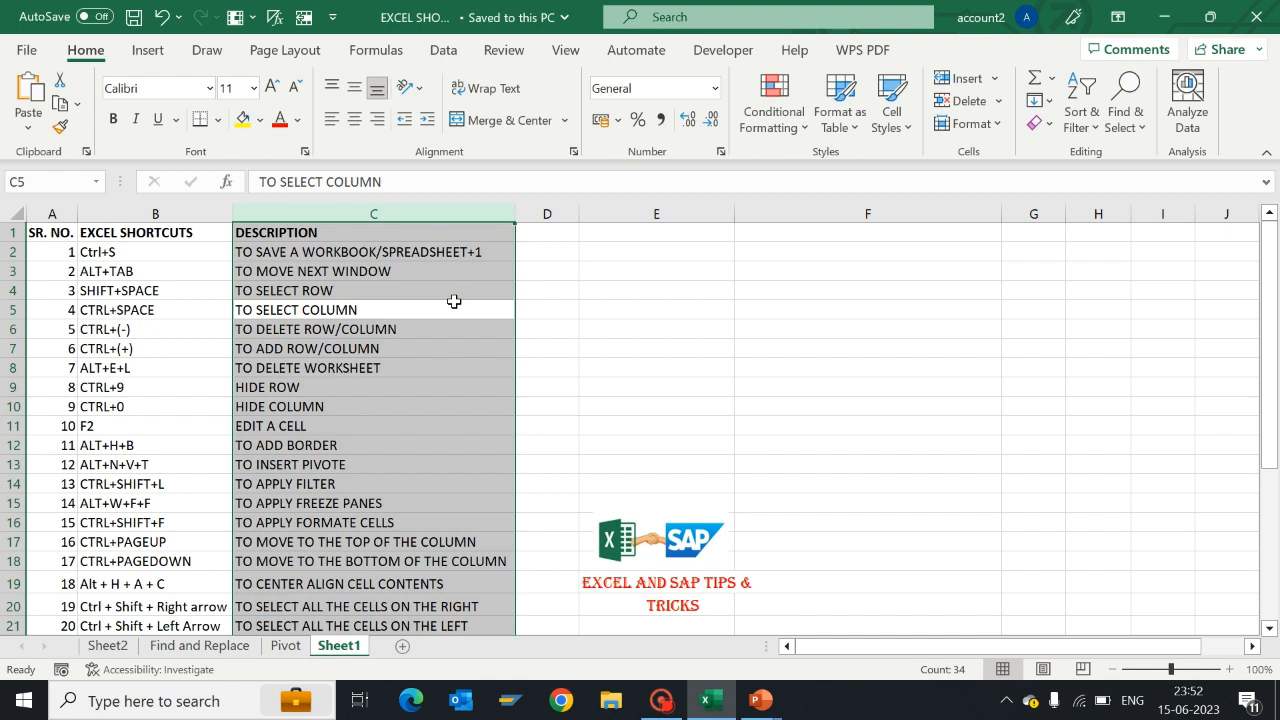
{"action": "key", "text": "Down"}
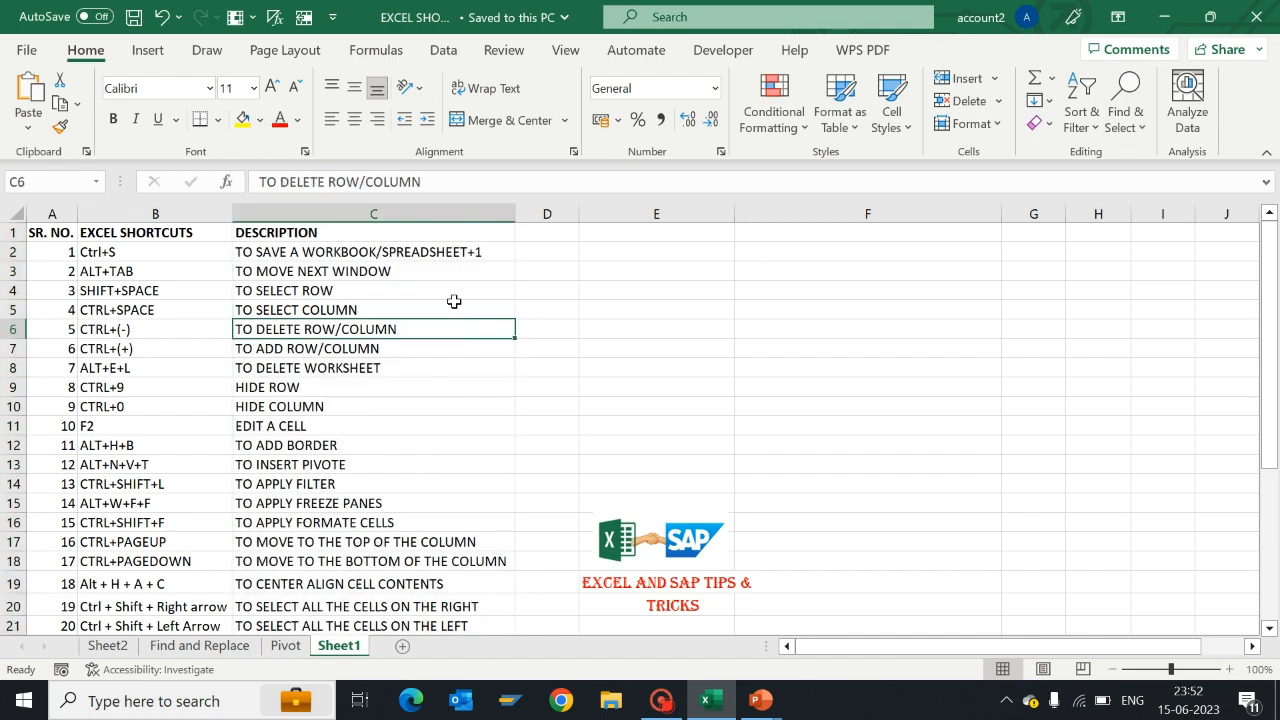
Step: Delete the entire row 6 of the shortcut list and undo the deletion
{"action": "key", "text": "Left"}
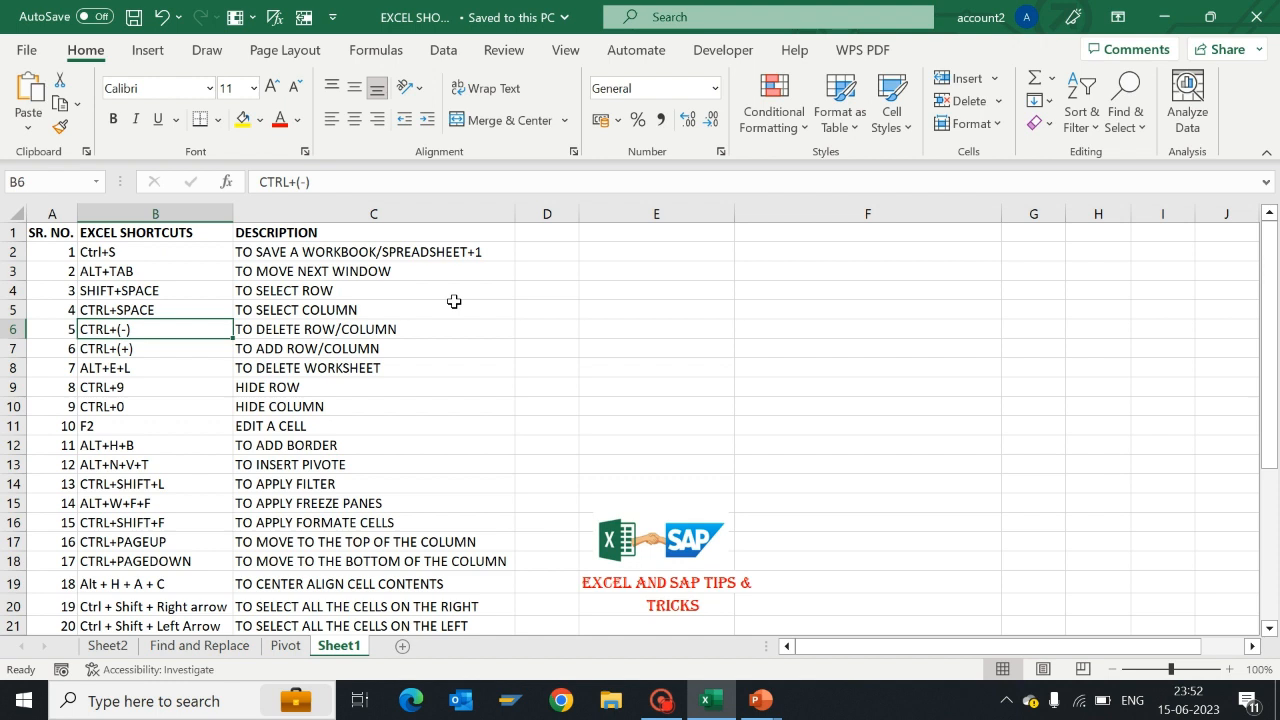
{"action": "key", "text": "Right"}
{"action": "key", "text": "Right"}
{"action": "key", "text": "Left"}
{"action": "key", "text": "Left"}
{"action": "key", "text": "shift+space"}
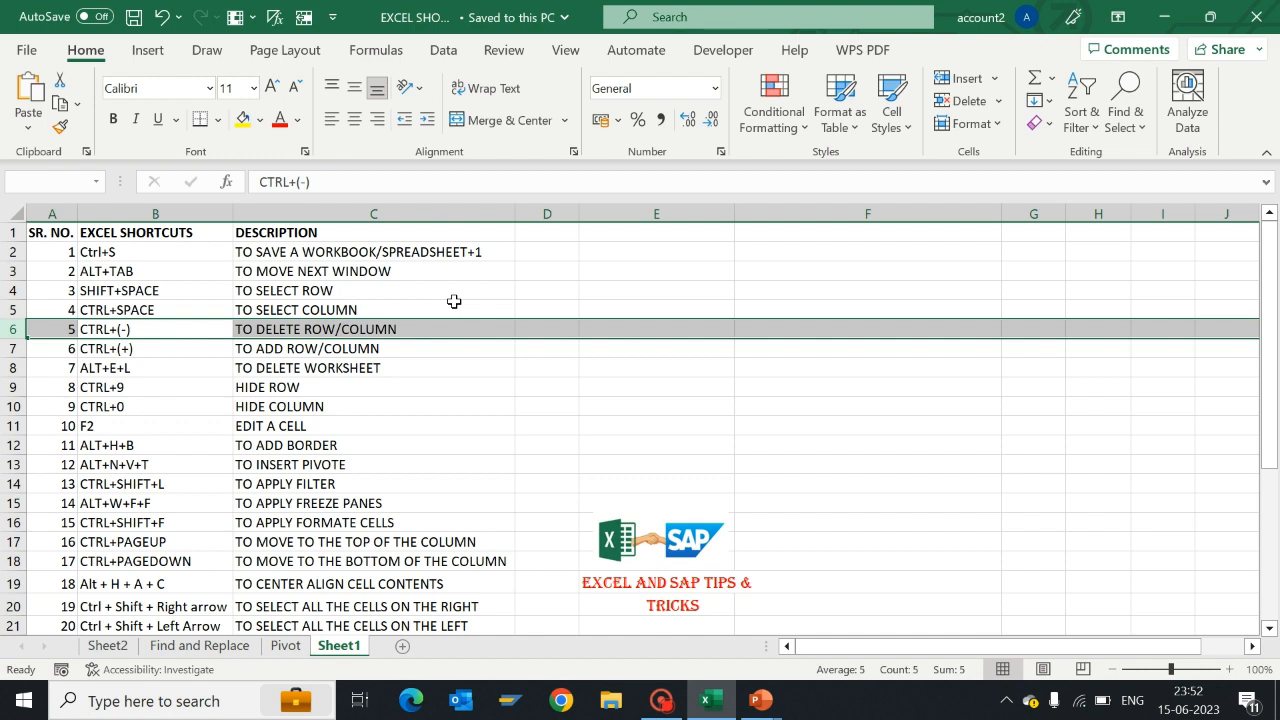
{"action": "key", "text": "ctrl+minus"}
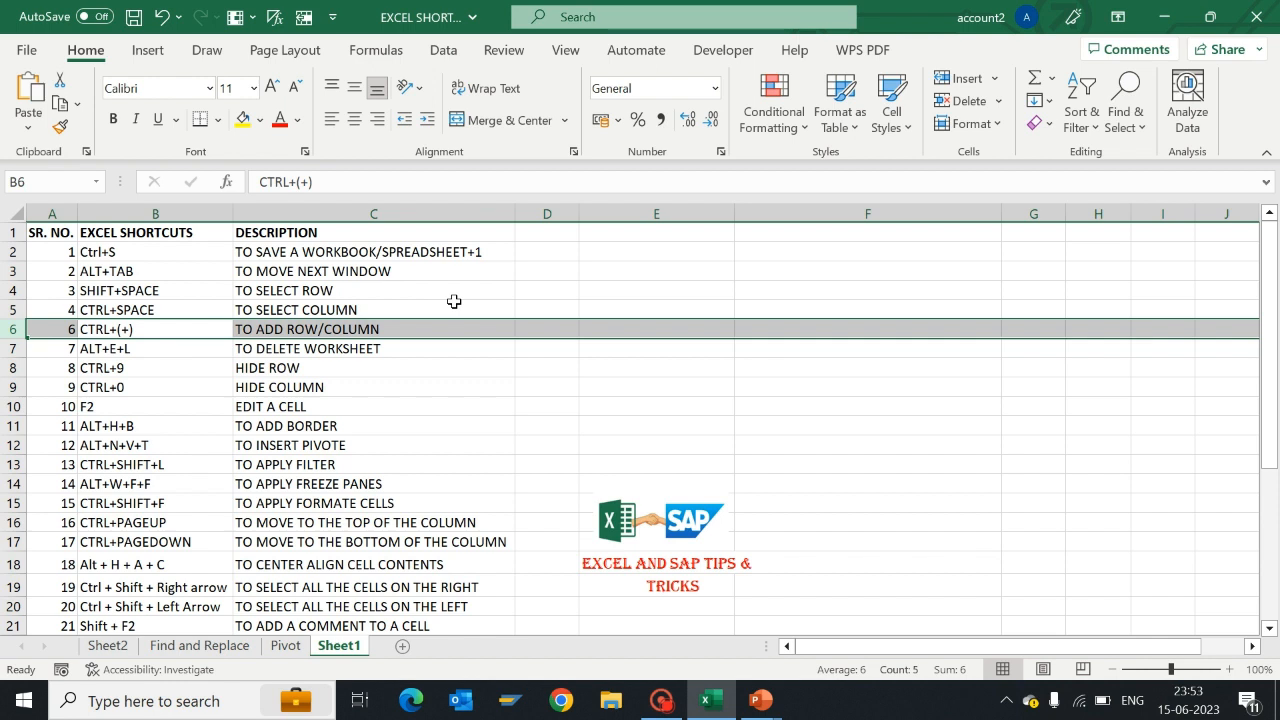
{"action": "key", "text": "ctrl+z"}
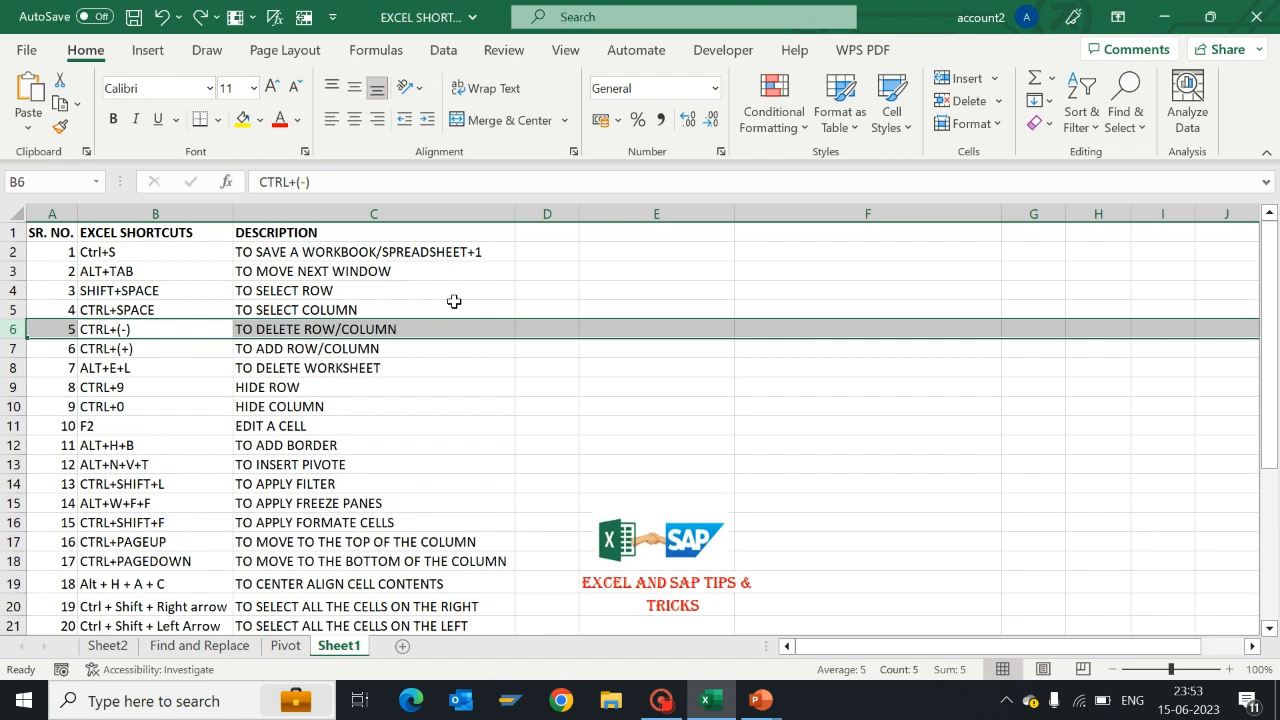
Step: Delete the entire Excel Shortcuts column and undo the deletion
{"action": "key", "text": "Down"}
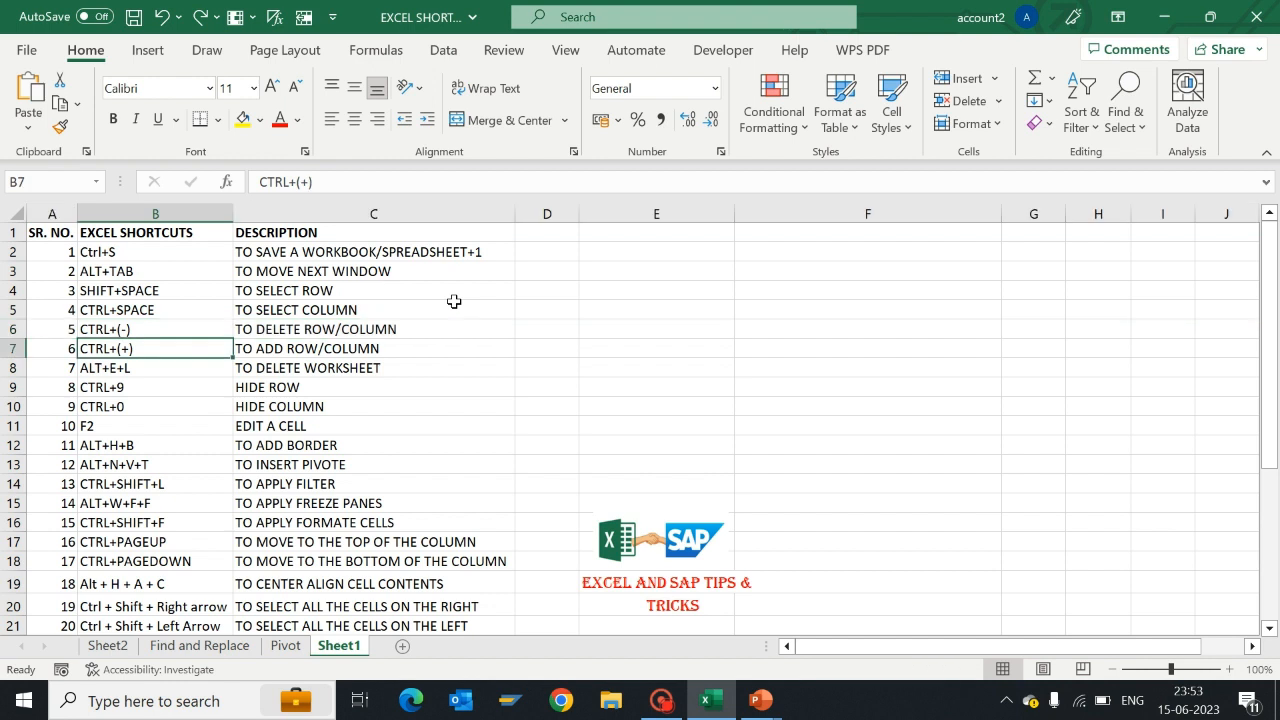
{"action": "key", "text": "Up"}
{"action": "key", "text": "Up"}
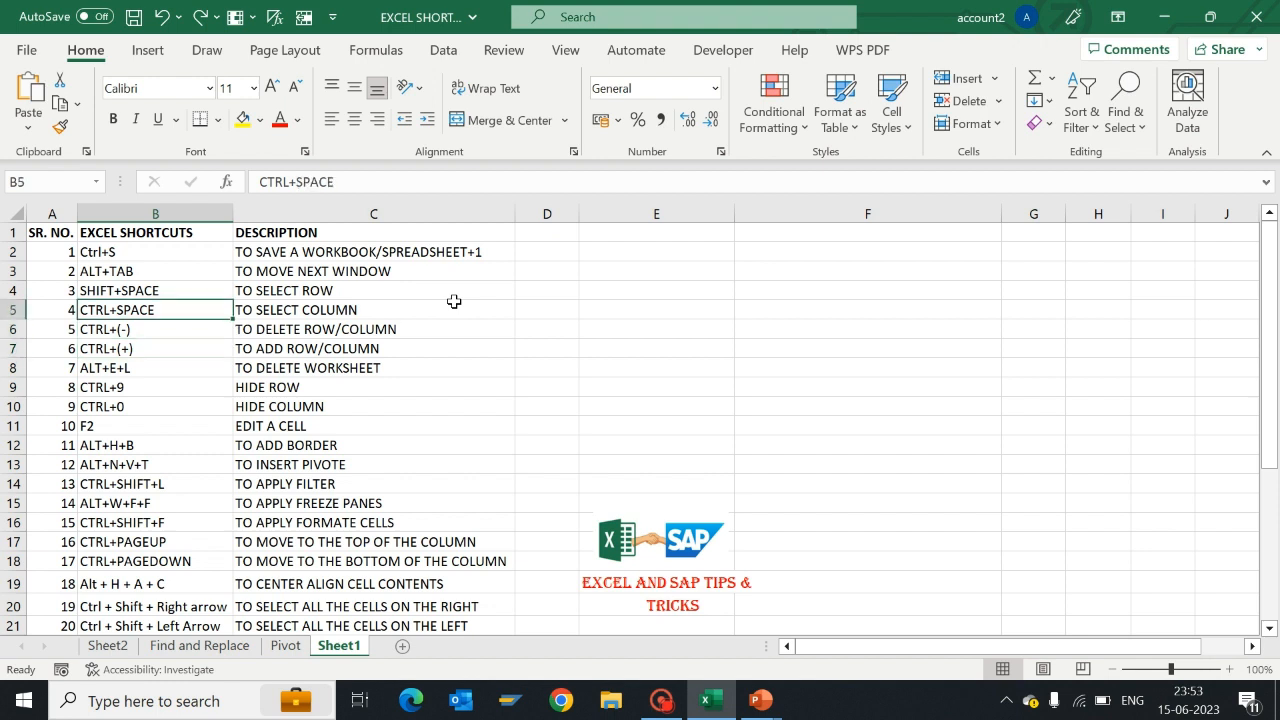
{"action": "key", "text": "ctrl+space"}
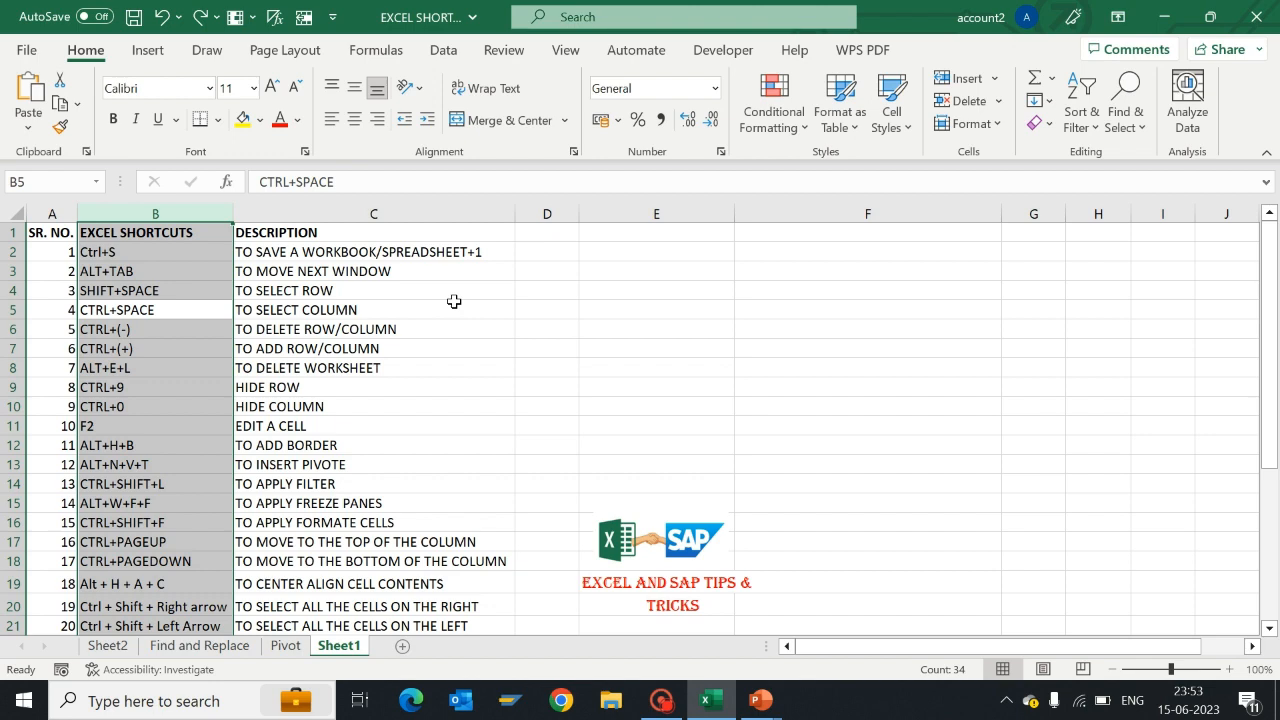
{"action": "key", "text": "ctrl+minus"}
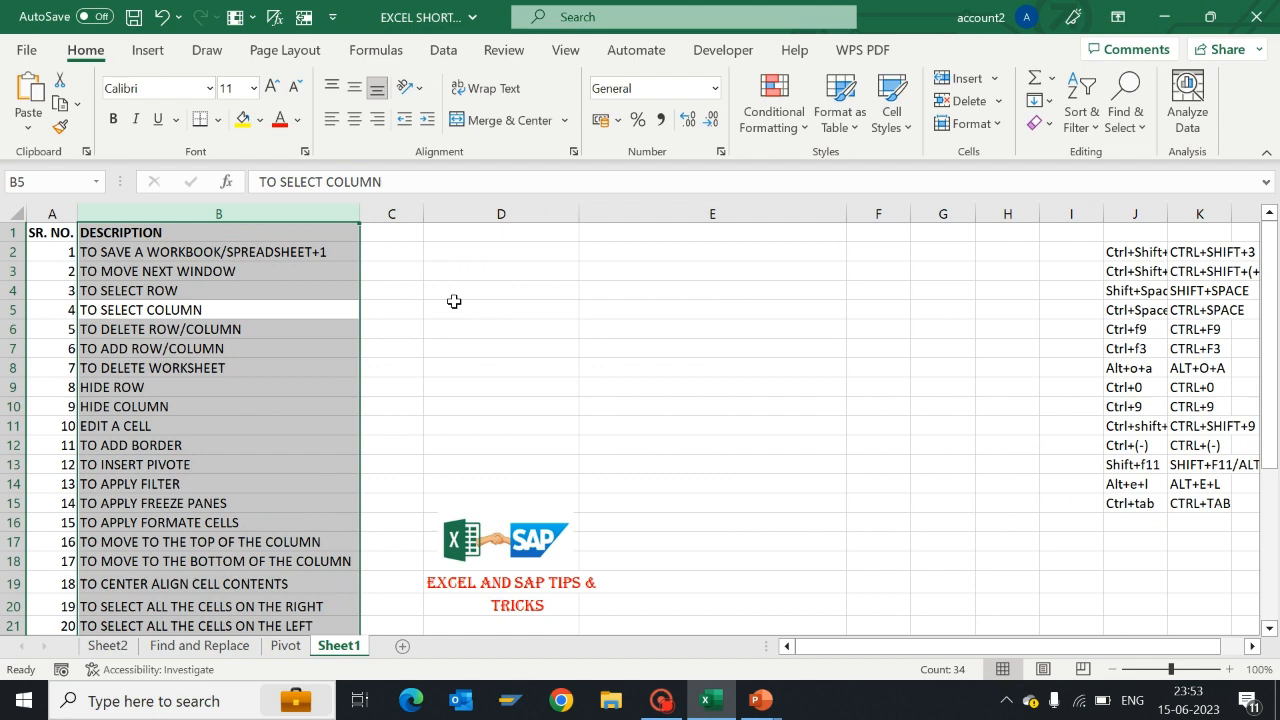
{"action": "key", "text": "ctrl+z"}
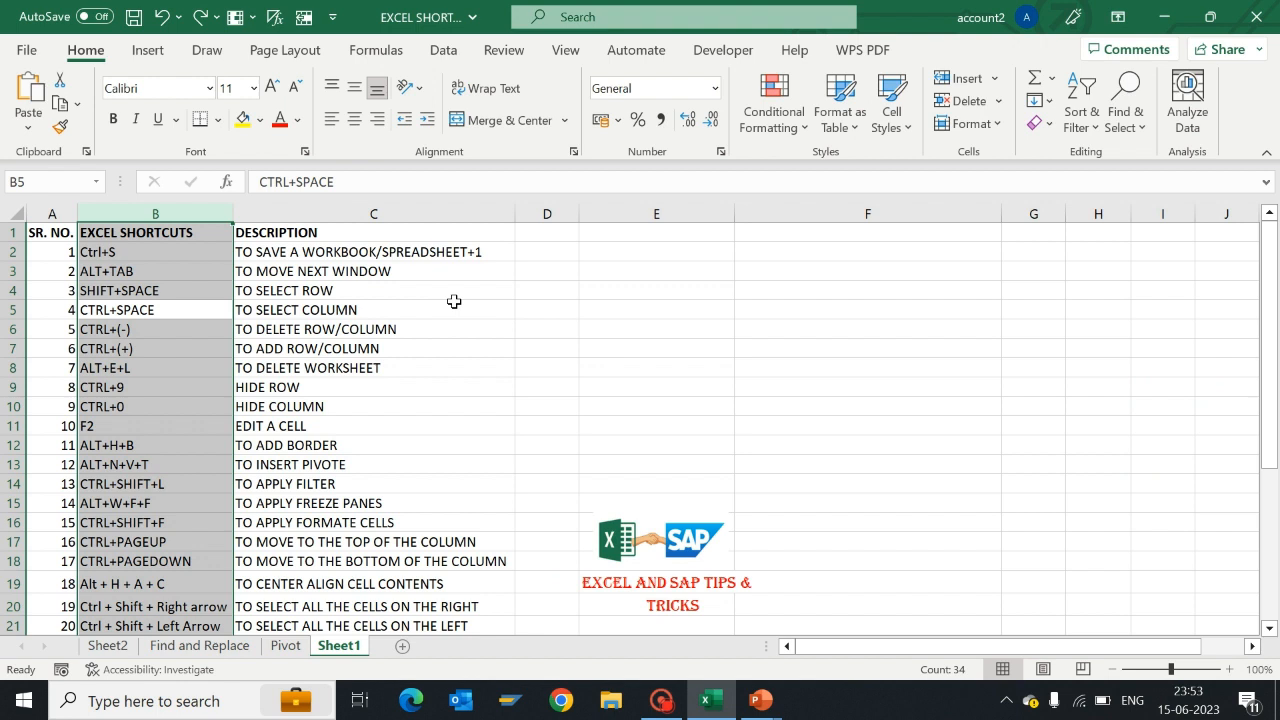
{"action": "key", "text": "Down"}
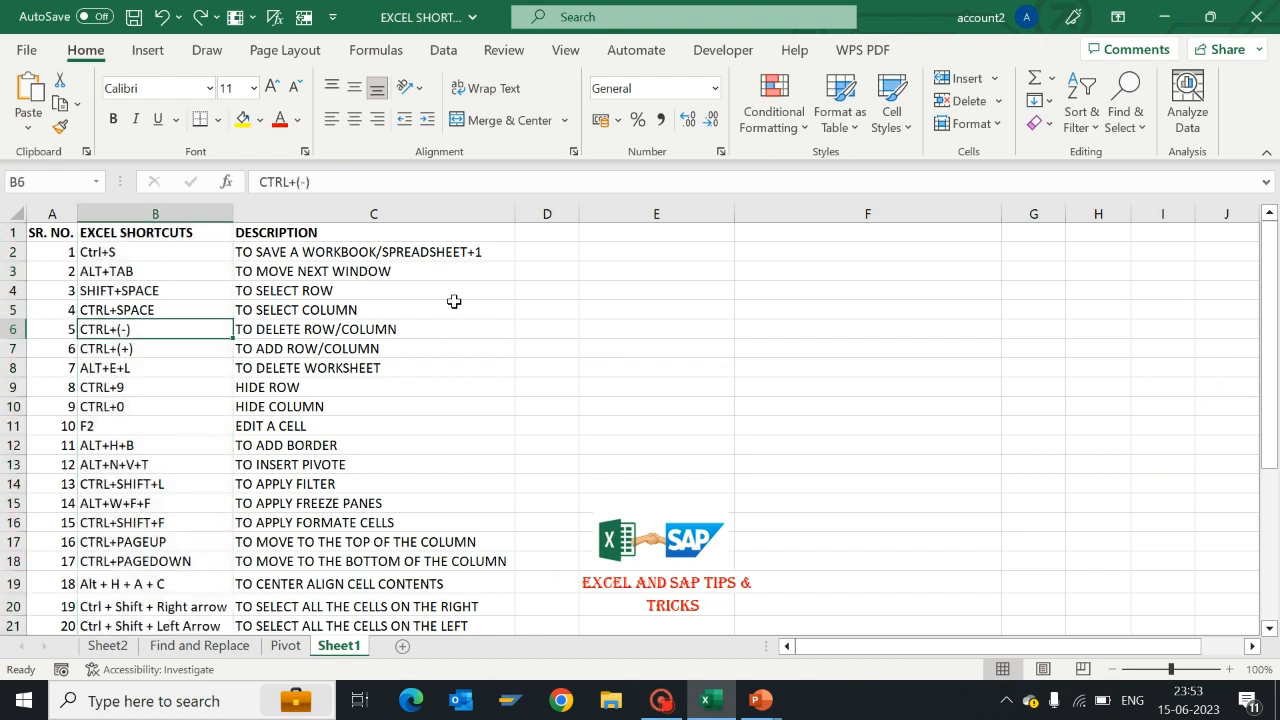
Step: Select the entire row 5 containing the CTRL+SPACE shortcut, and return to cell B5
{"action": "key", "text": "Down"}
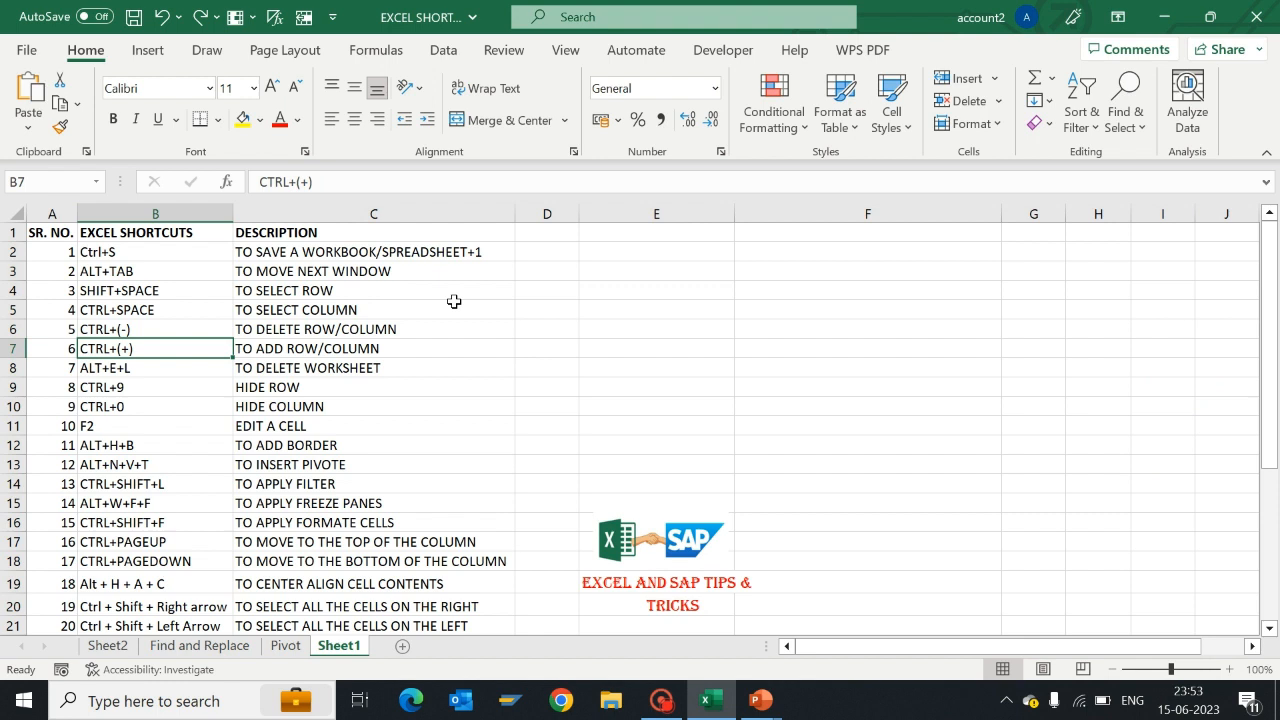
{"action": "key", "text": "Up"}
{"action": "key", "text": "Up"}
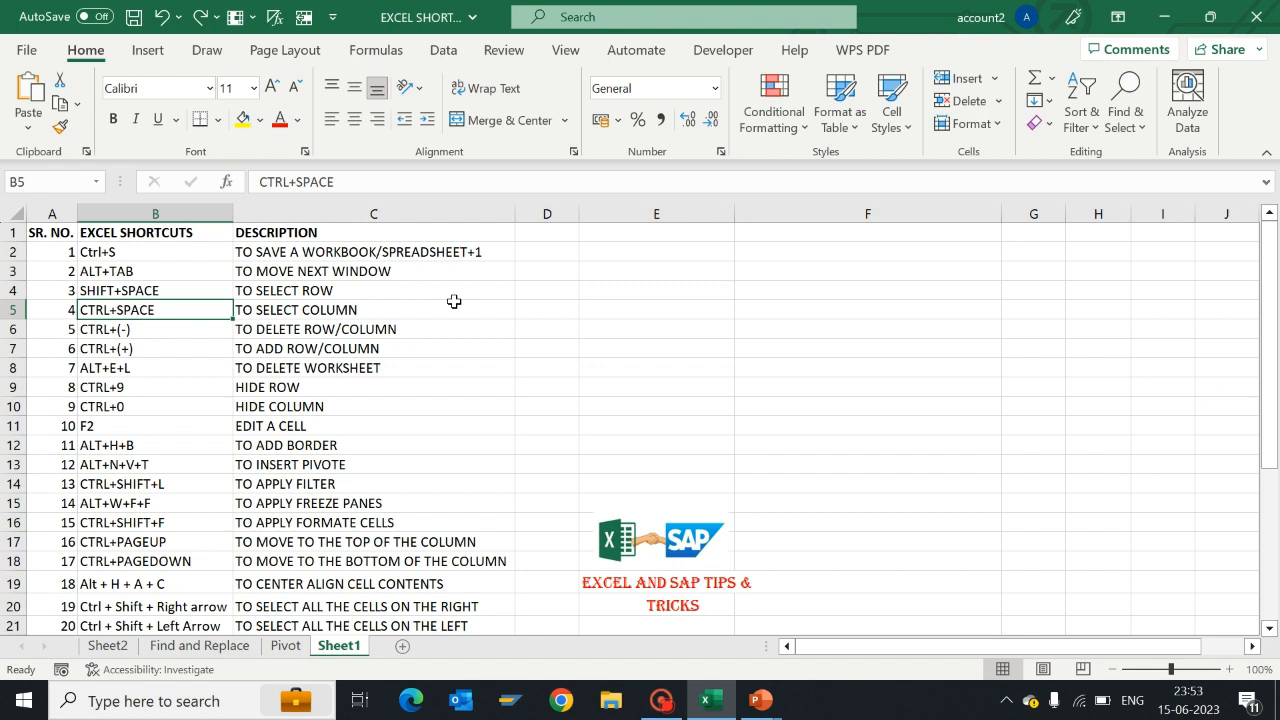
{"action": "key", "text": "Down"}
{"action": "key", "text": "Up"}
{"action": "key", "text": "Left"}
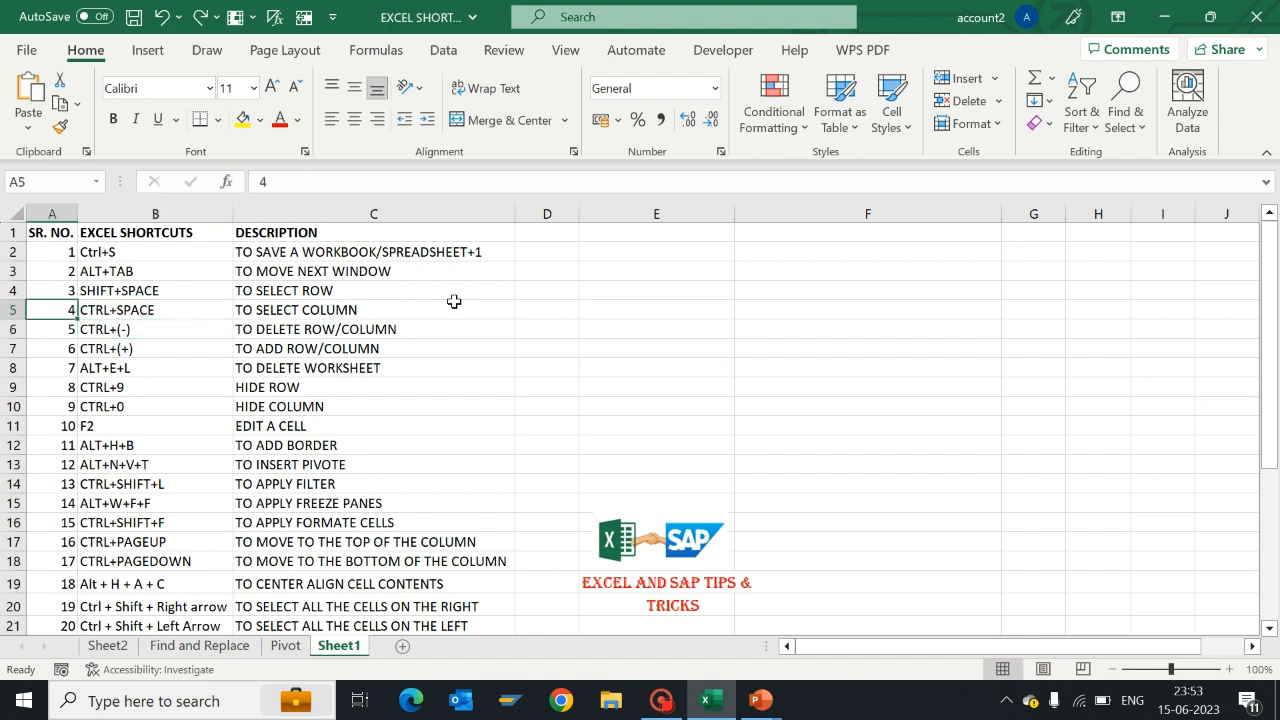
{"action": "key", "text": "Right"}
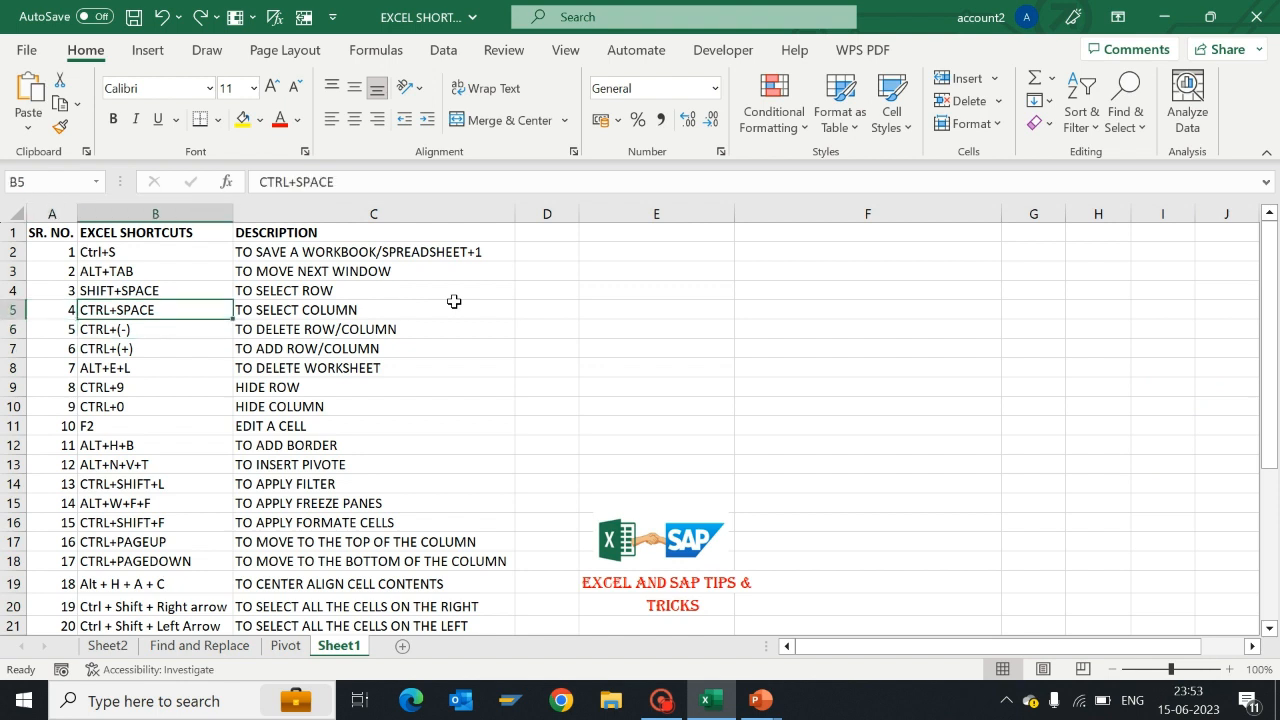
{"action": "key", "text": "shift+space"}
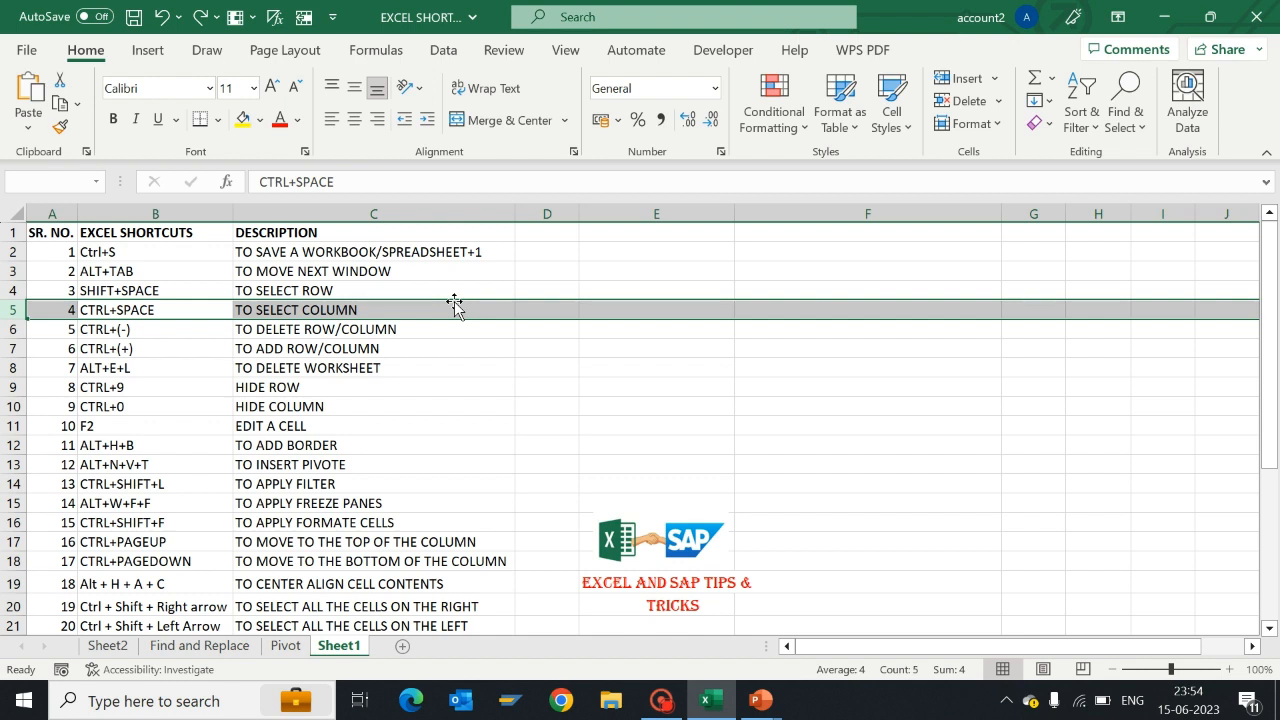
{"action": "key", "text": "Left"}
{"action": "key", "text": "Right"}
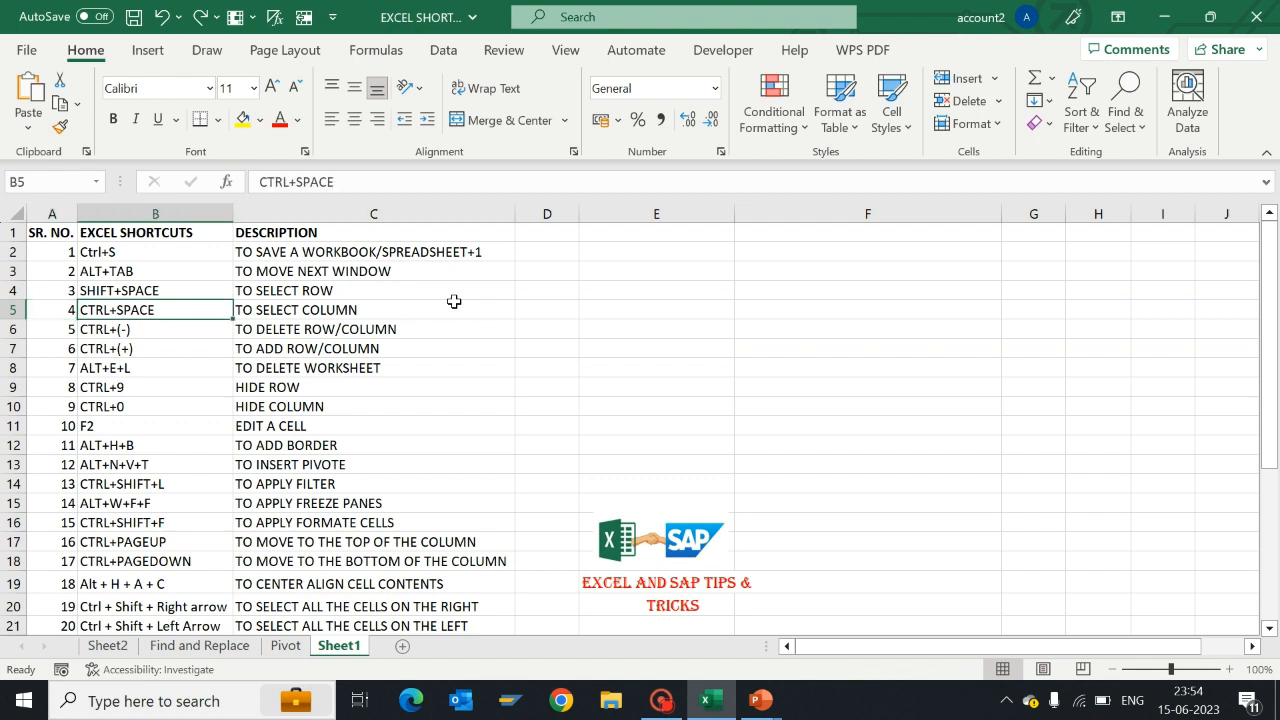
Step: Insert a blank column before the Excel Shortcuts column and go to the CTRL+(-) entry
{"action": "key", "text": "ctrl+space"}
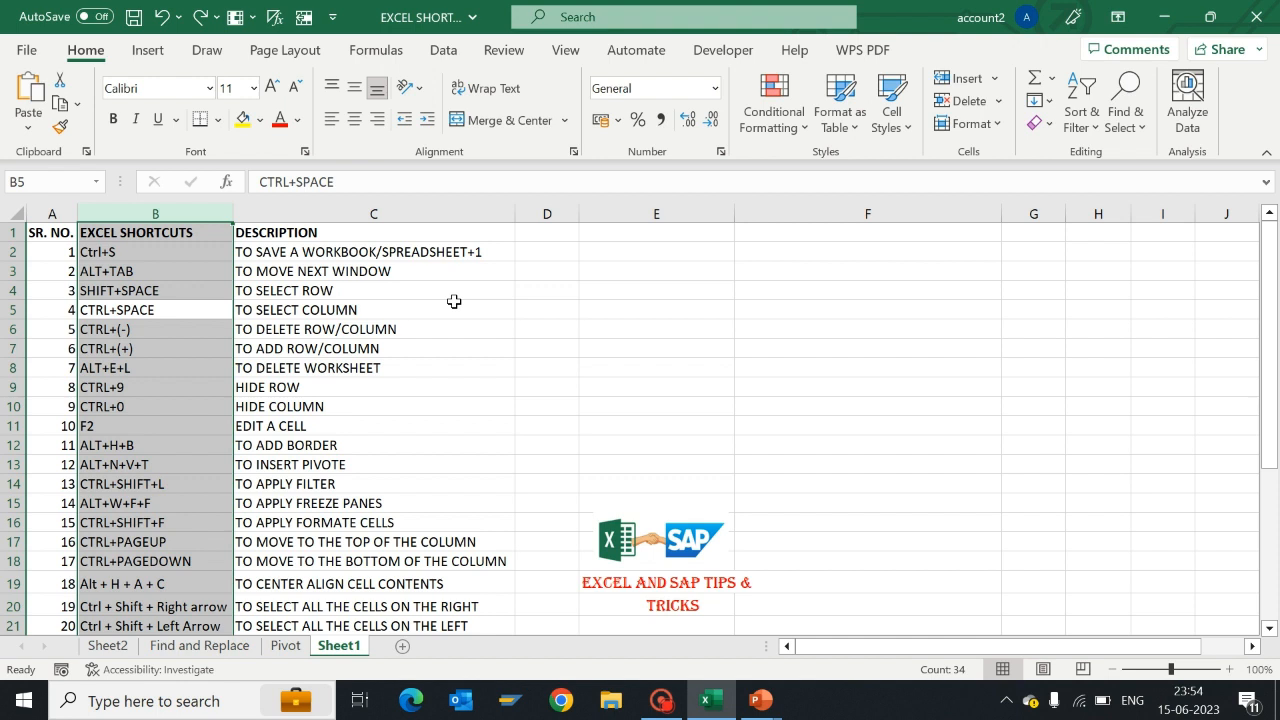
{"action": "key", "text": "ctrl+shift+plus"}
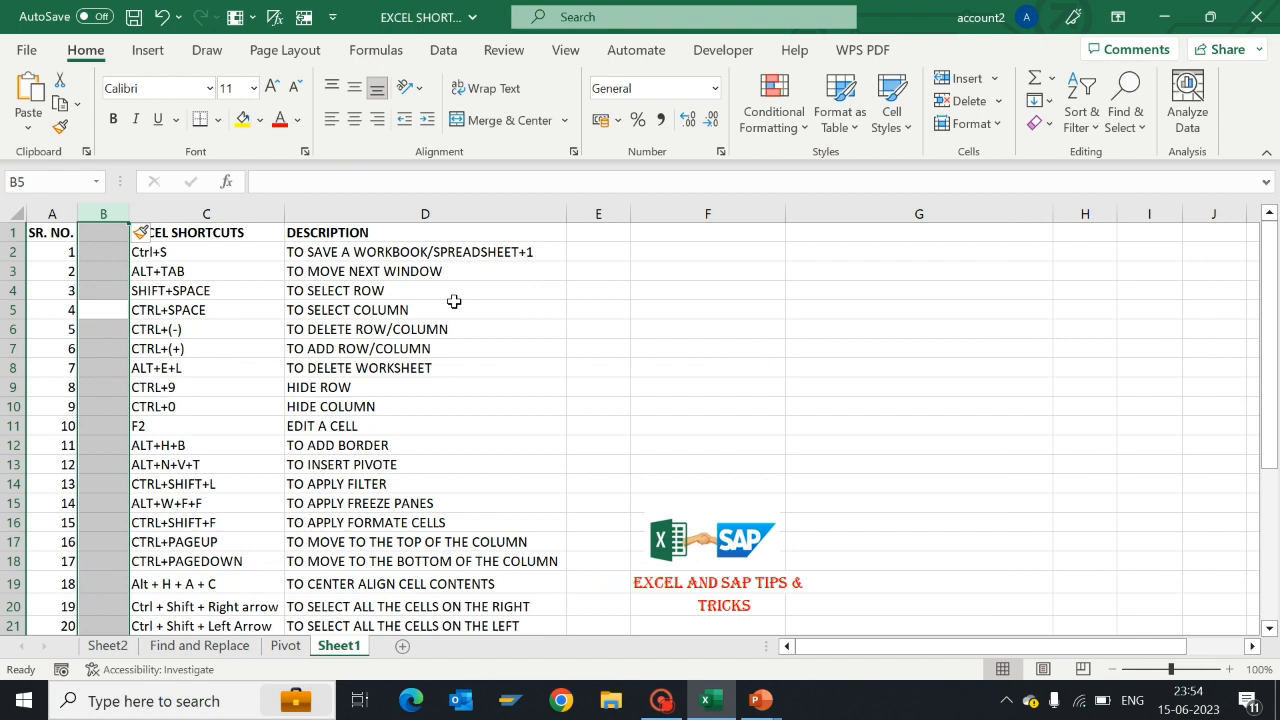
{"action": "key", "text": "Down"}
{"action": "key", "text": "Right"}
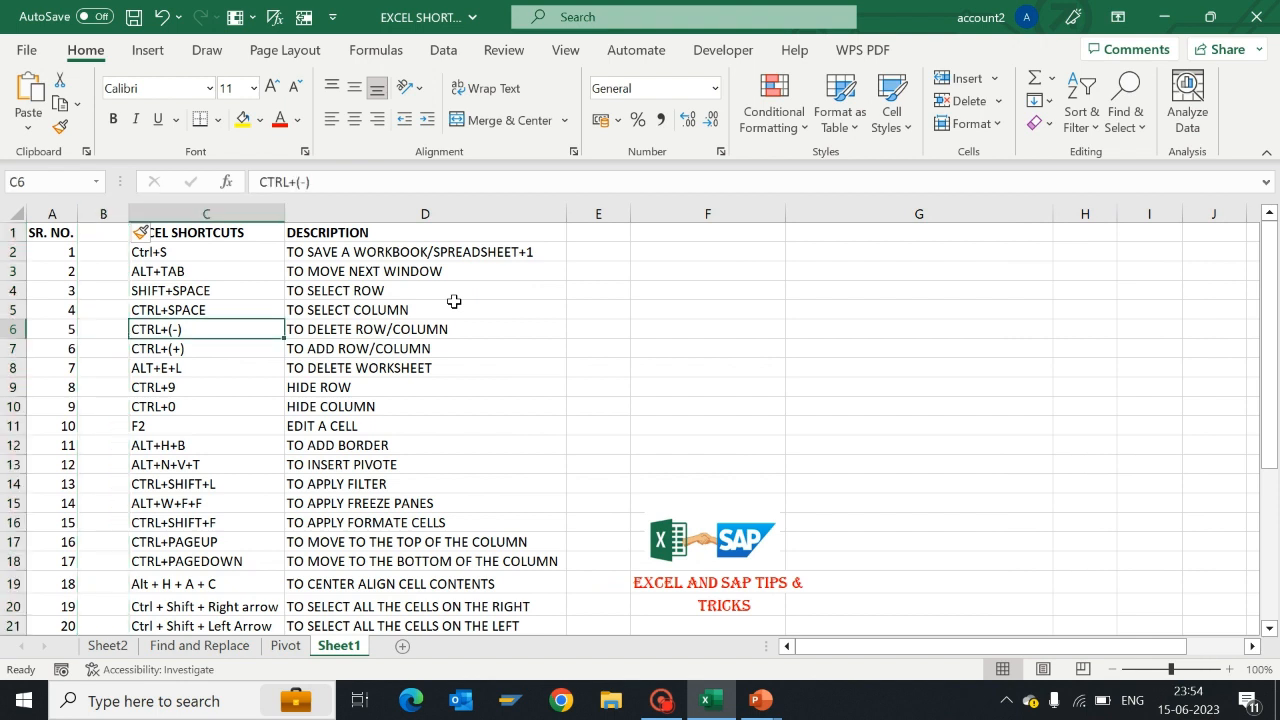
Step: Undo the blank column insertion and go to the CTRL+(+) entry in B7
{"action": "key", "text": "Down"}
{"action": "key", "text": "ctrl+z"}
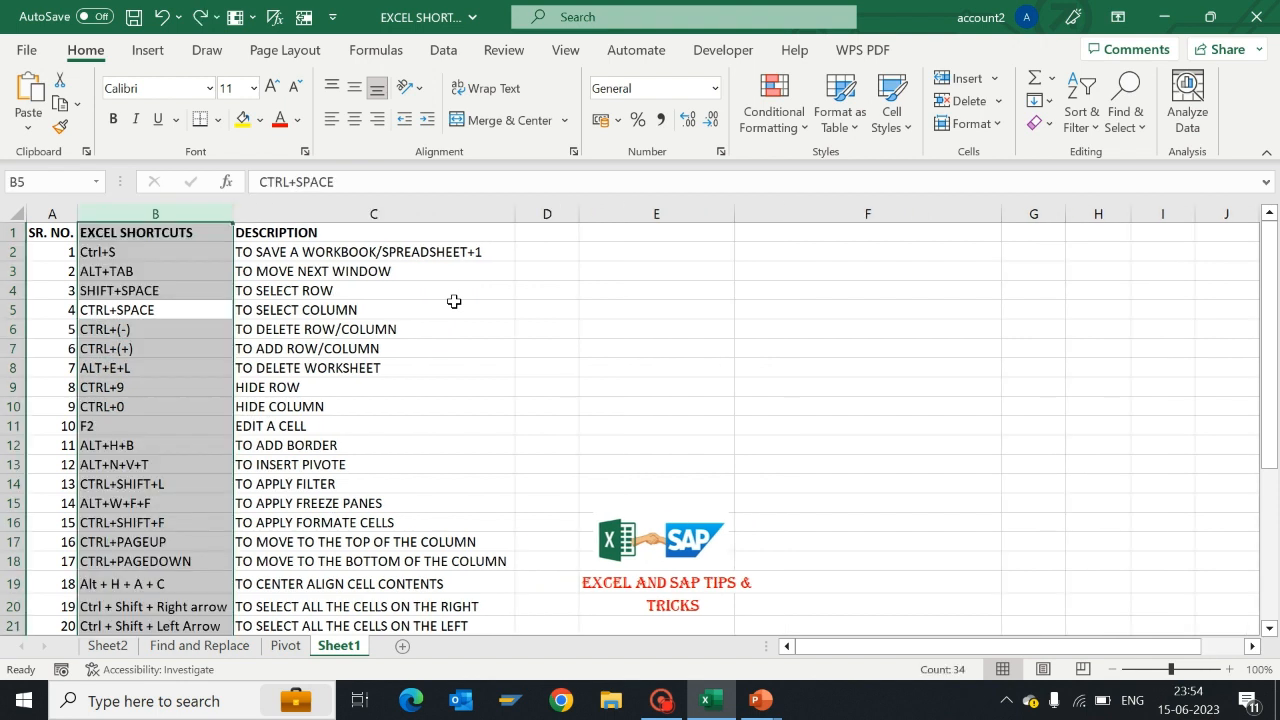
{"action": "key", "text": "Down"}
{"action": "key", "text": "Down"}
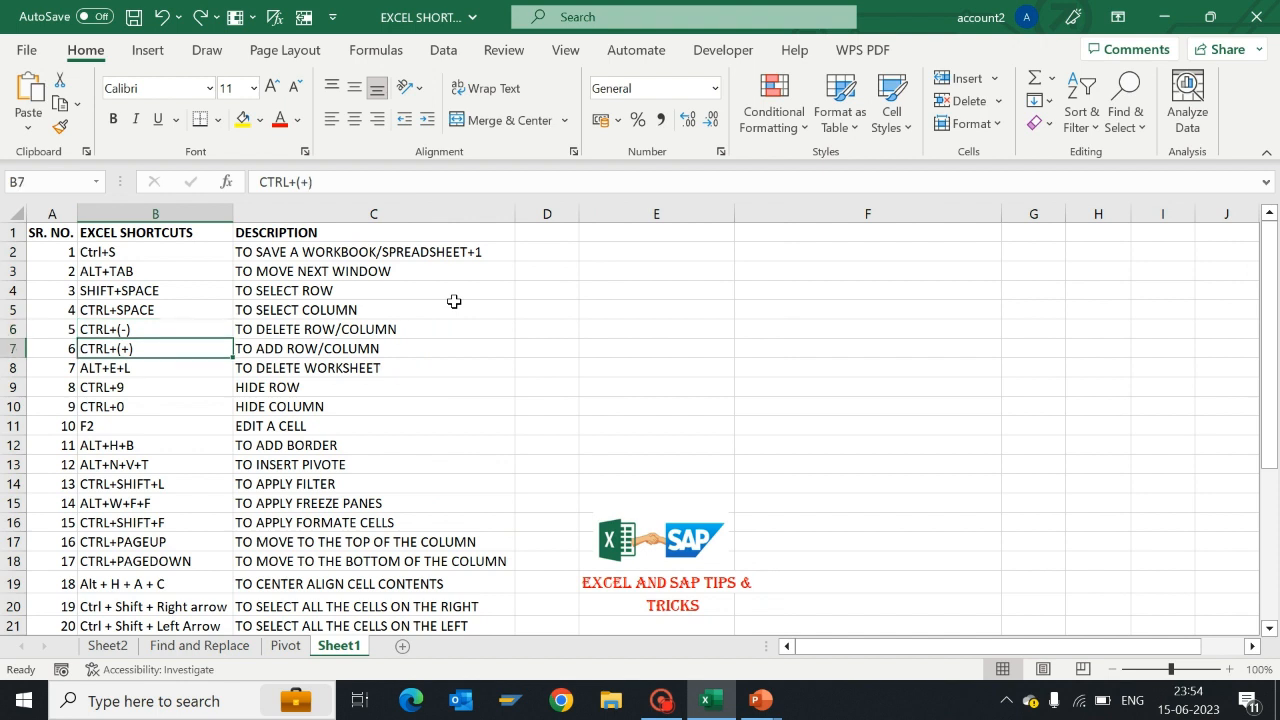
Step: Change the shortcut text in B7 to CTRL+SHIFT+(+) and return to that cell
{"action": "key", "text": "F2"}
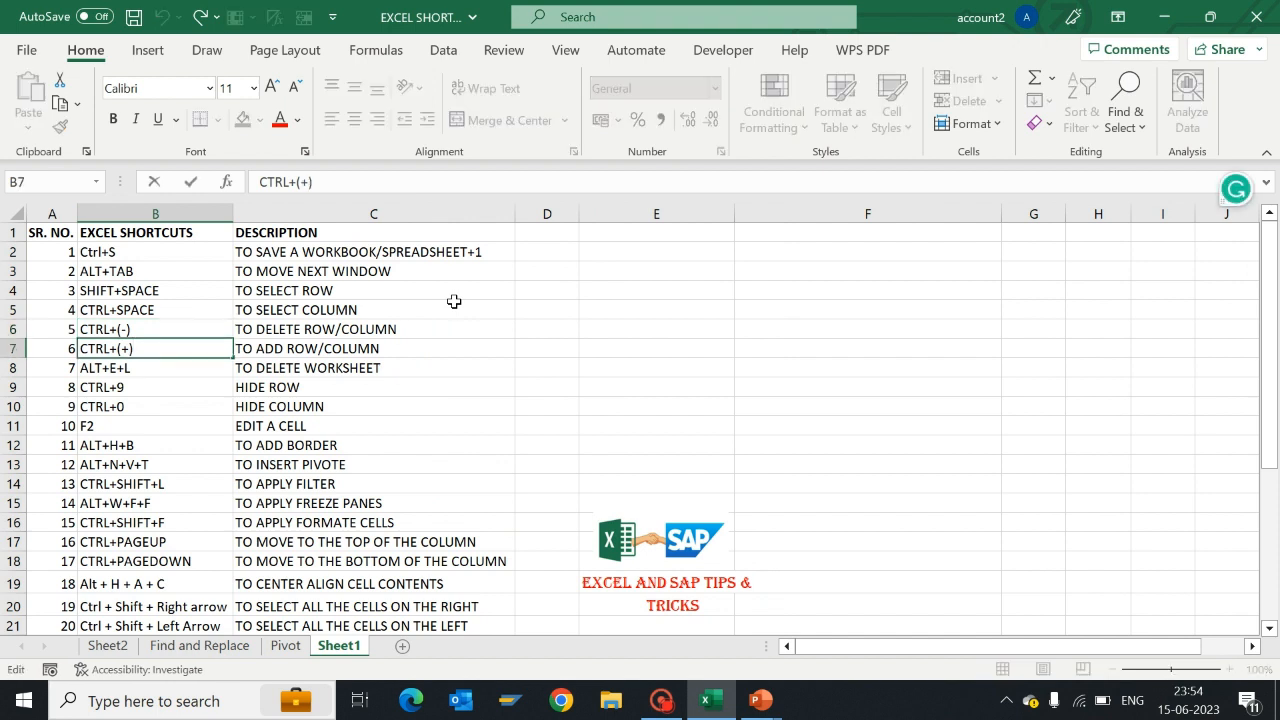
{"action": "key", "text": "Left"}
{"action": "key", "text": "Left"}
{"action": "key", "text": "Left"}
{"action": "type", "text": "SFIF"}
{"action": "type", "text": "T"}
{"action": "key", "text": "BackSpace"}
{"action": "key", "text": "BackSpace"}
{"action": "key", "text": "BackSpace"}
{"action": "key", "text": "BackSpace"}
{"action": "type", "text": "HIFT"}
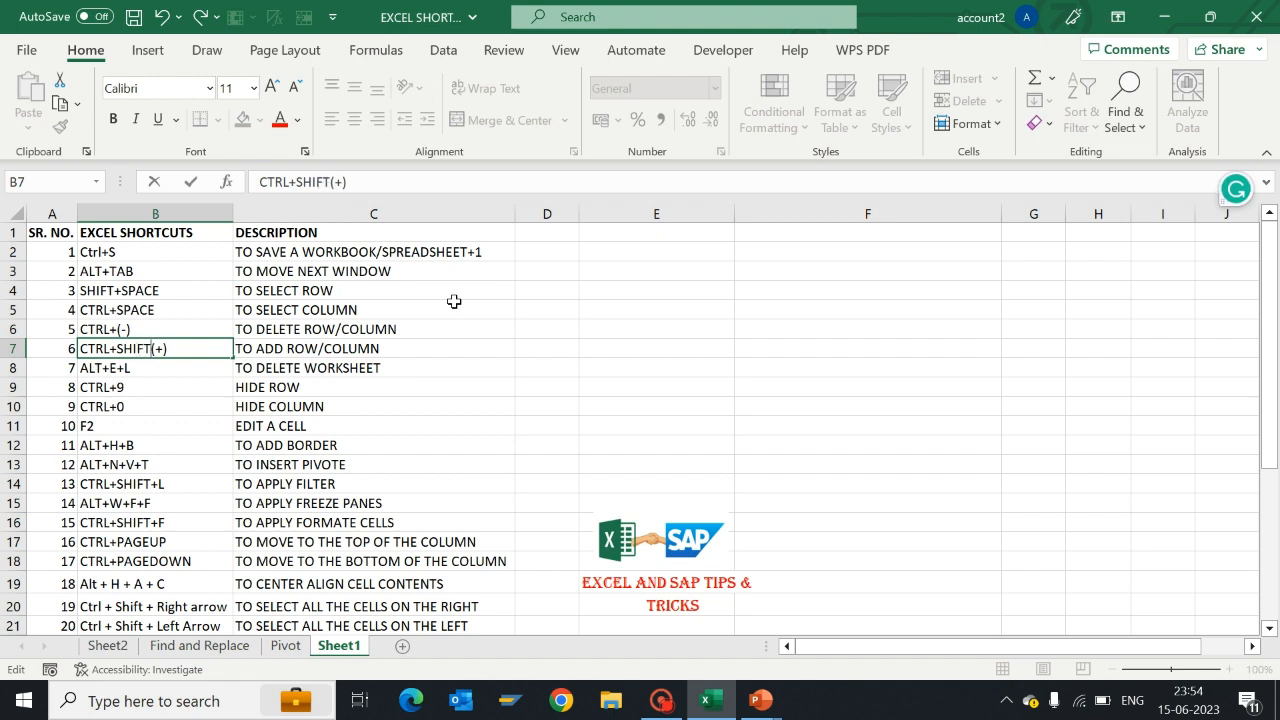
{"action": "key", "text": "Delete"}
{"action": "key", "text": "Delete"}
{"action": "key", "text": "Delete"}
{"action": "type", "text": "+(+)"}
{"action": "key", "text": "Return"}
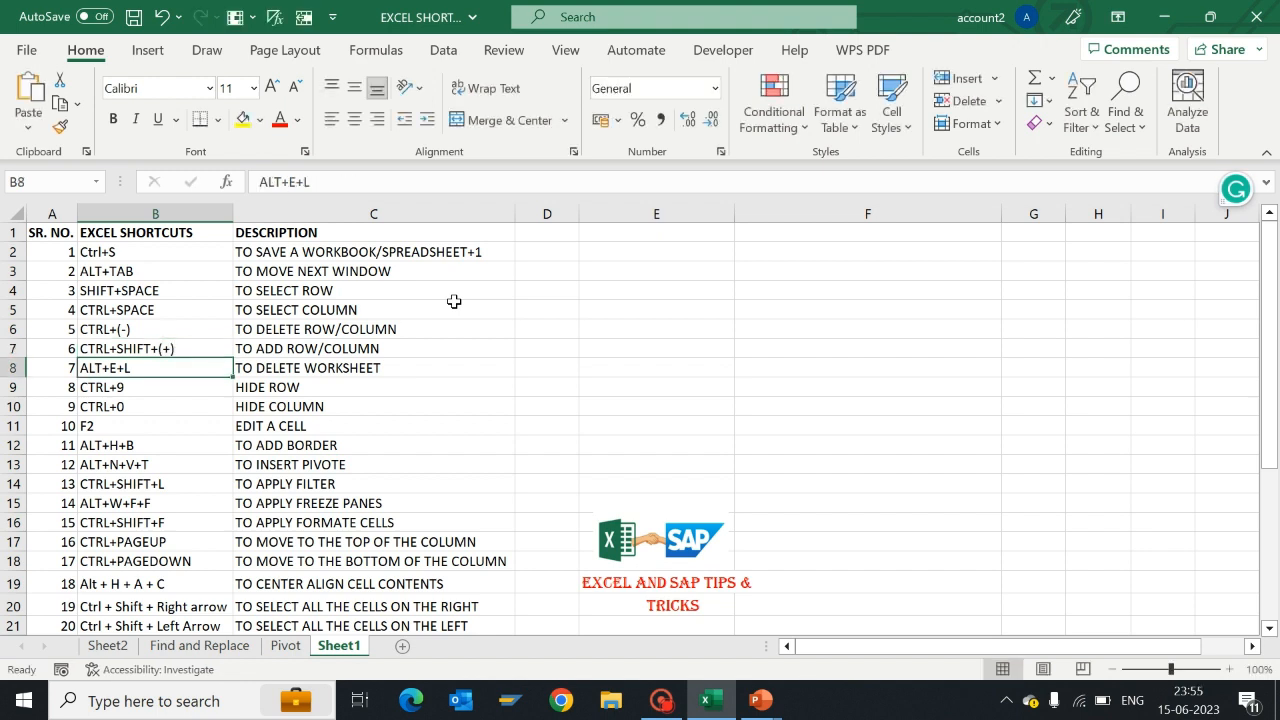
{"action": "key", "text": "Up"}
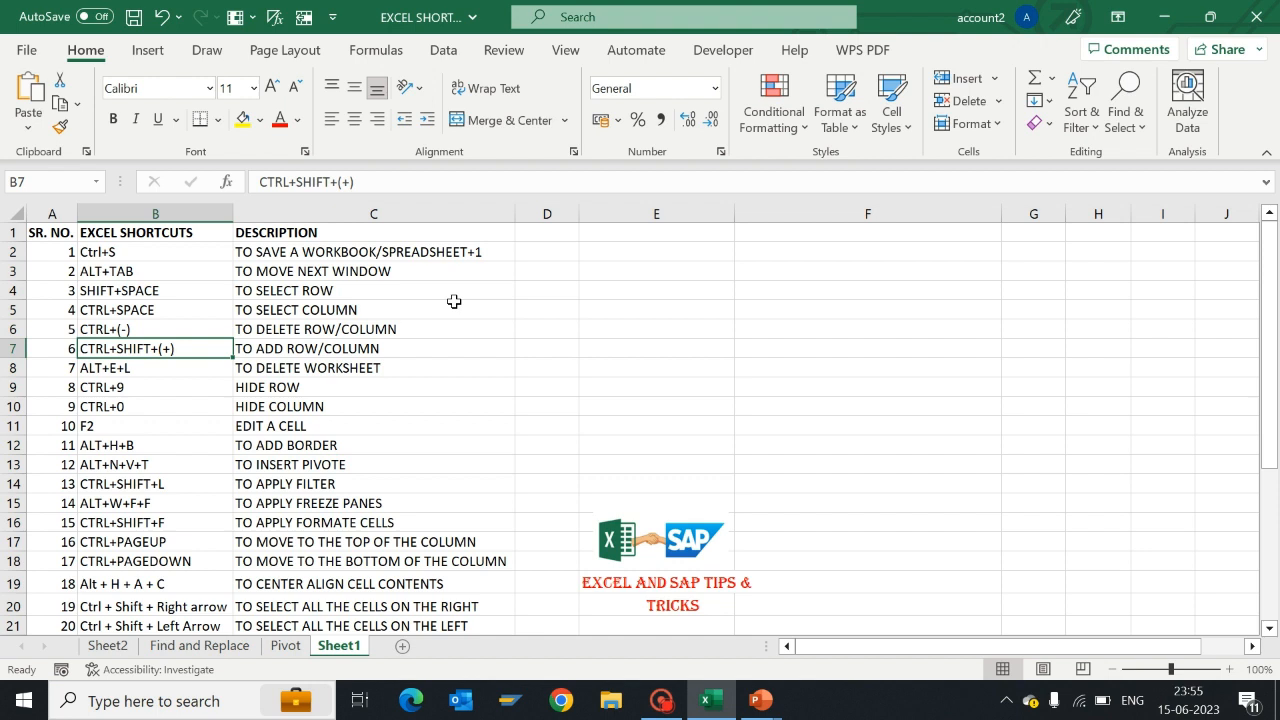
Step: Select the entire row 7 and insert four blank rows above the CTRL+SHIFT+(+) entry
{"action": "key", "text": "Down"}
{"action": "key", "text": "Up"}
{"action": "key", "text": "Right"}
{"action": "key", "text": "Left"}
{"action": "key", "text": "Right"}
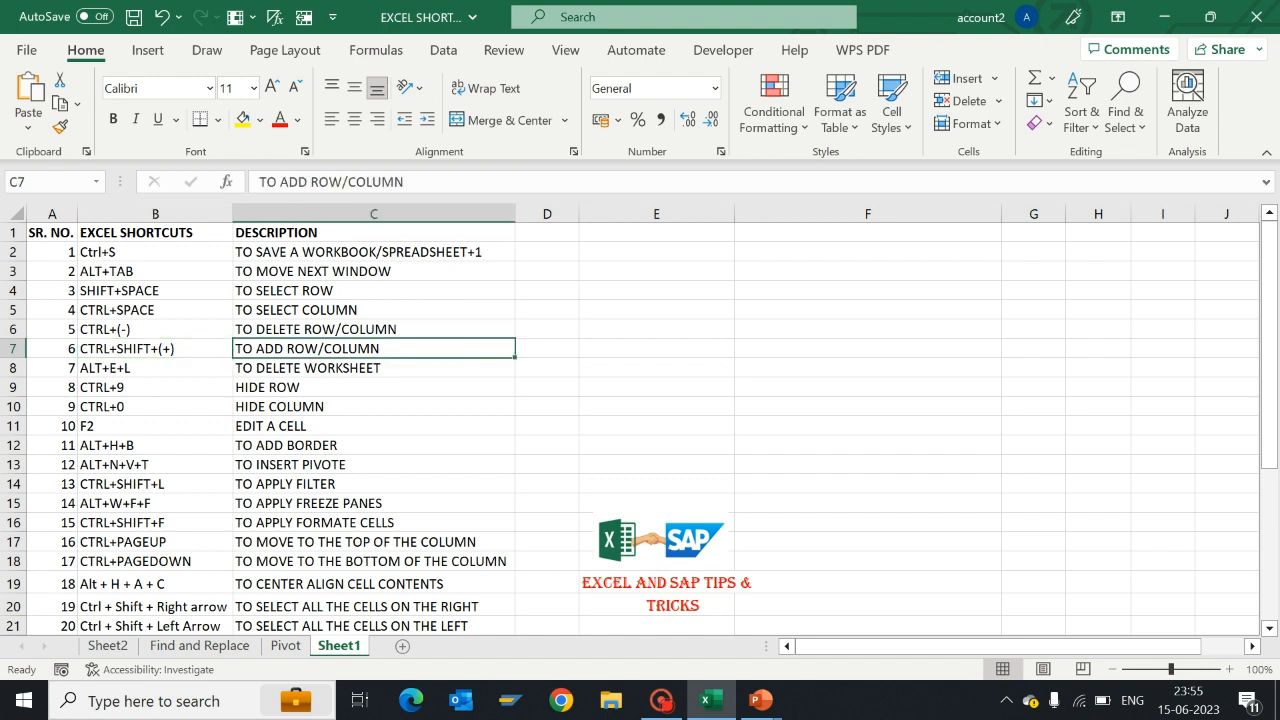
{"action": "key", "text": "shift+space"}
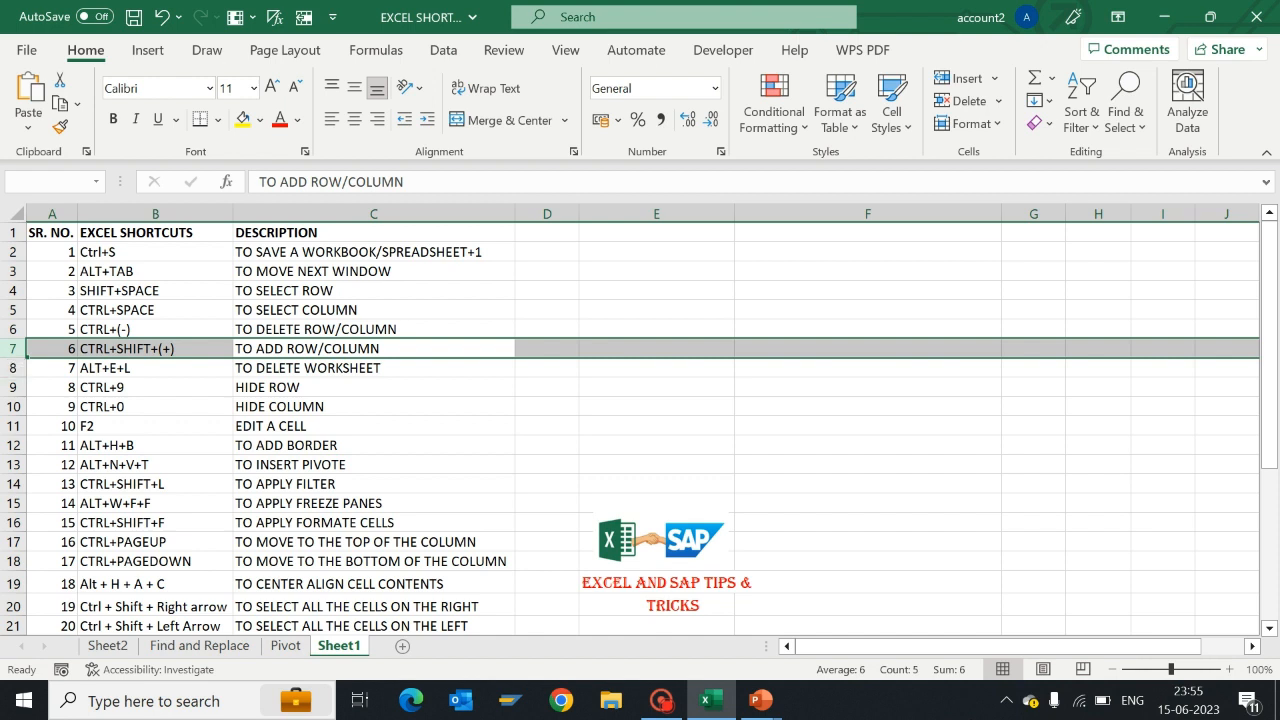
{"action": "key", "text": "ctrl+shift+plus"}
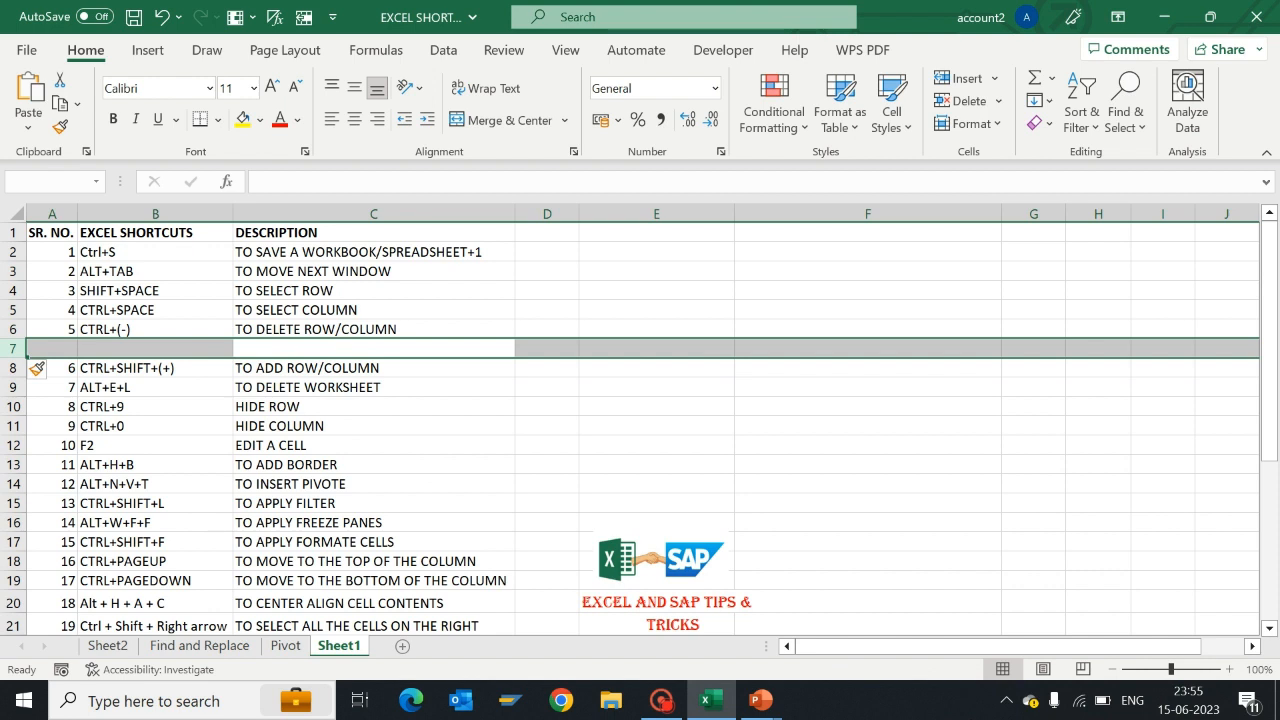
{"action": "key", "text": "ctrl+shift+plus"}
{"action": "key", "text": "ctrl+shift+plus"}
{"action": "key", "text": "ctrl+shift+plus"}
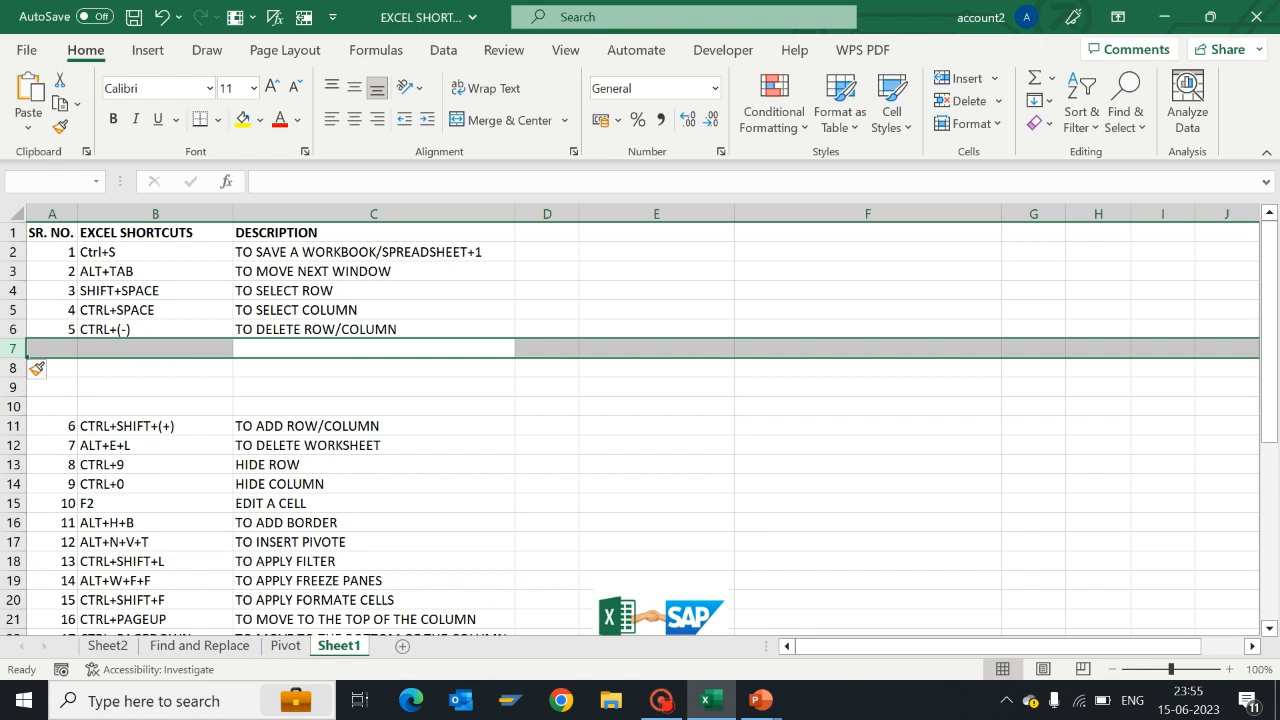
Step: Select blank rows 7 to 10, insert four more blank rows at once, and go to A7
{"action": "left_click_drag", "start_coordinate": [14, 348], "coordinate": [14, 407]}
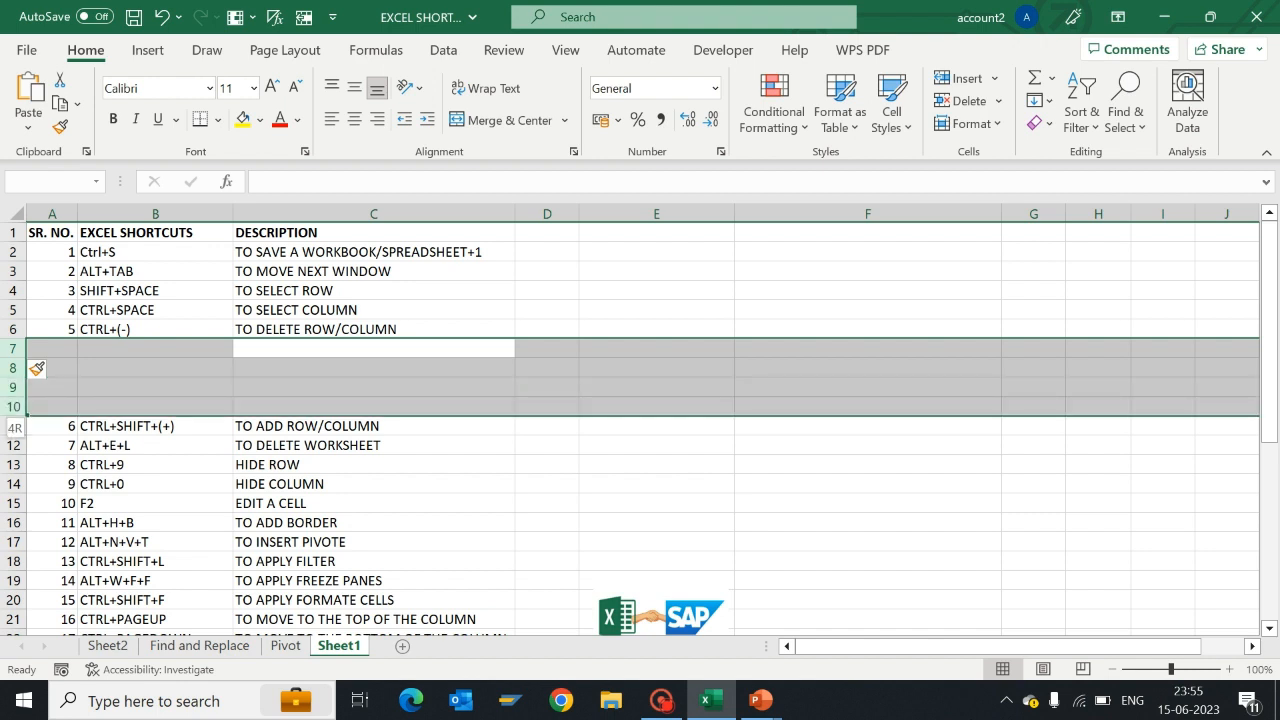
{"action": "key", "text": "ctrl+shift+plus"}
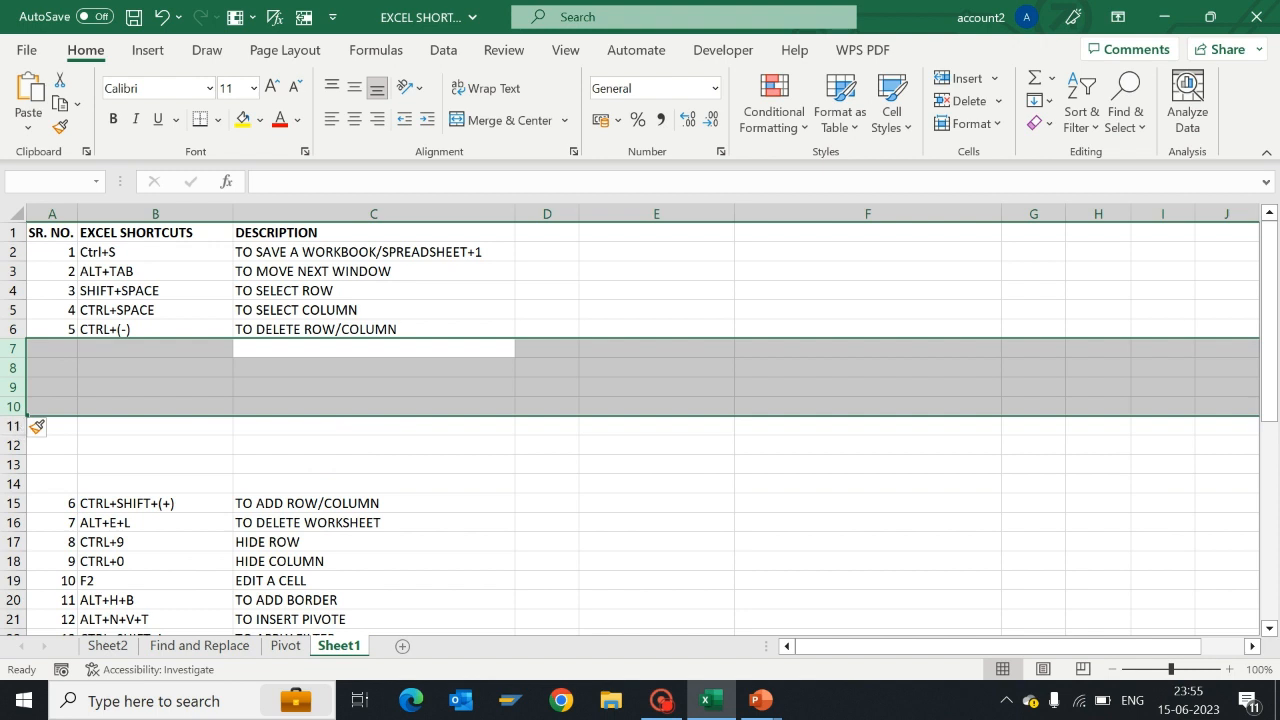
{"action": "key", "text": "Left"}
{"action": "key", "text": "Left"}
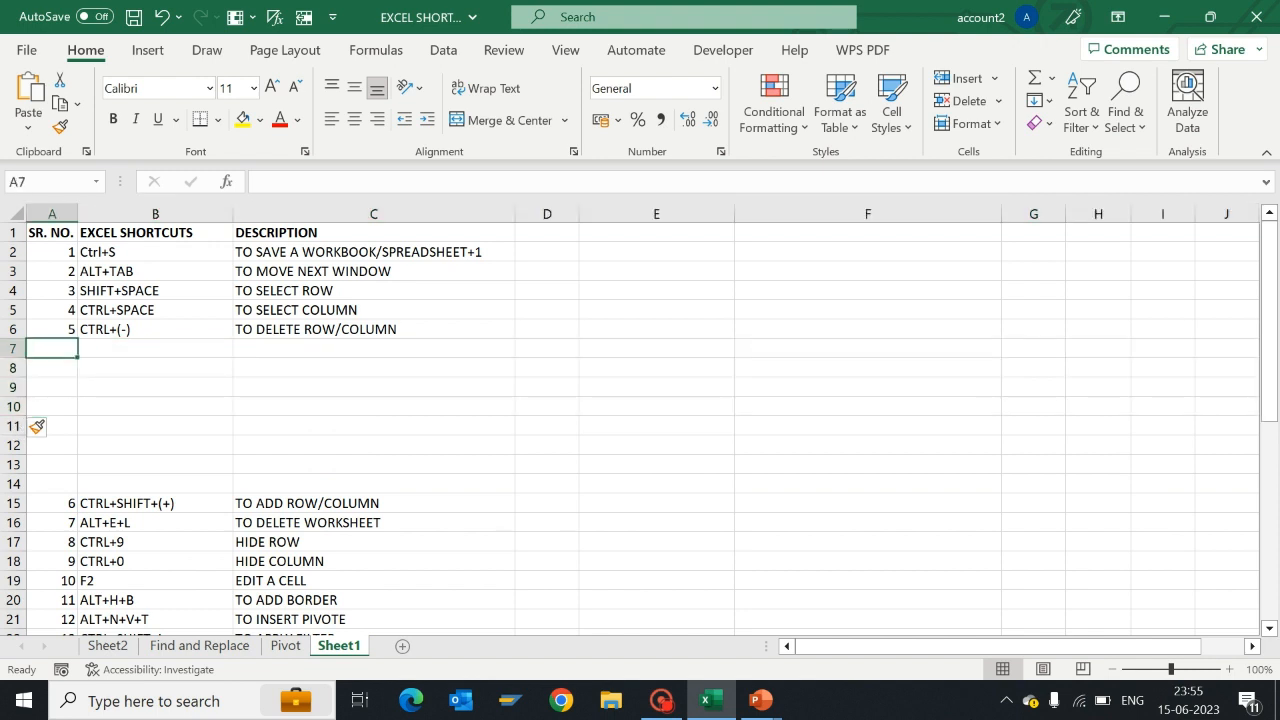
Step: Delete all the blank rows 7 to 14 from the shortcut list
{"action": "left_click_drag", "start_coordinate": [13, 348], "coordinate": [14, 490]}
{"action": "key", "text": "ctrl+minus"}
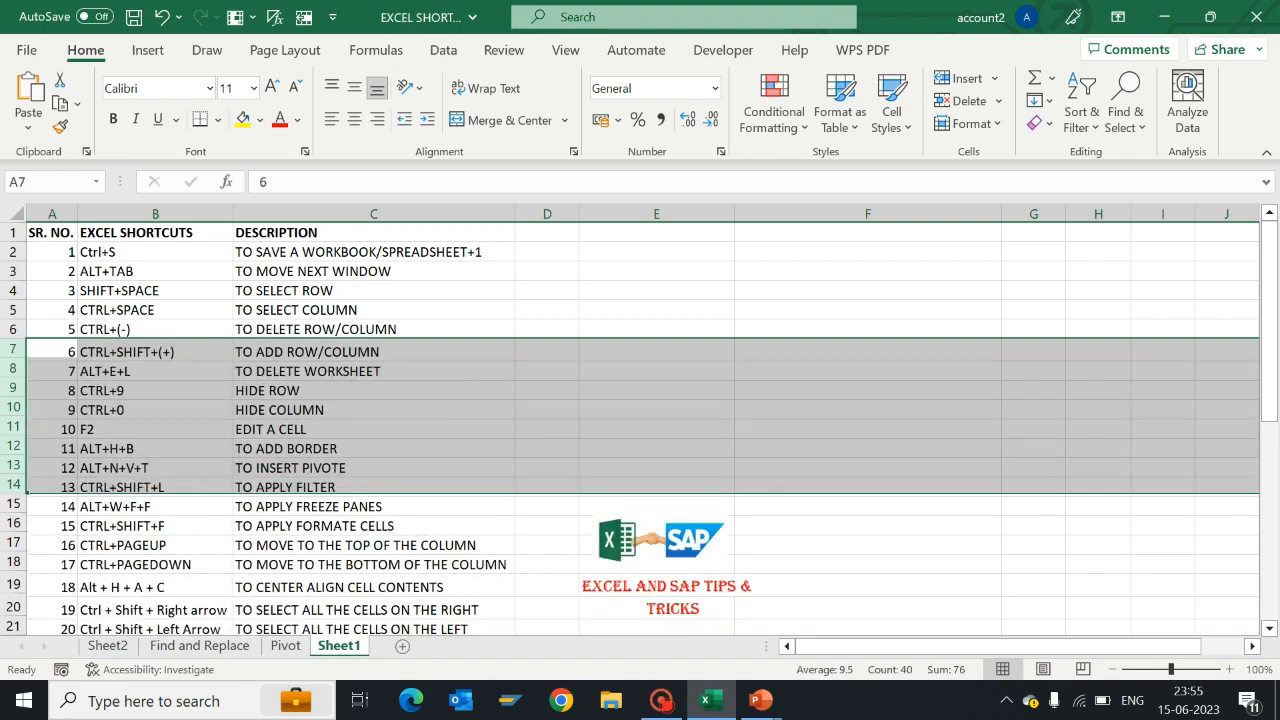
{"action": "key", "text": "Down"}
{"action": "key", "text": "Down"}
{"action": "key", "text": "Down"}
{"action": "key", "text": "Up"}
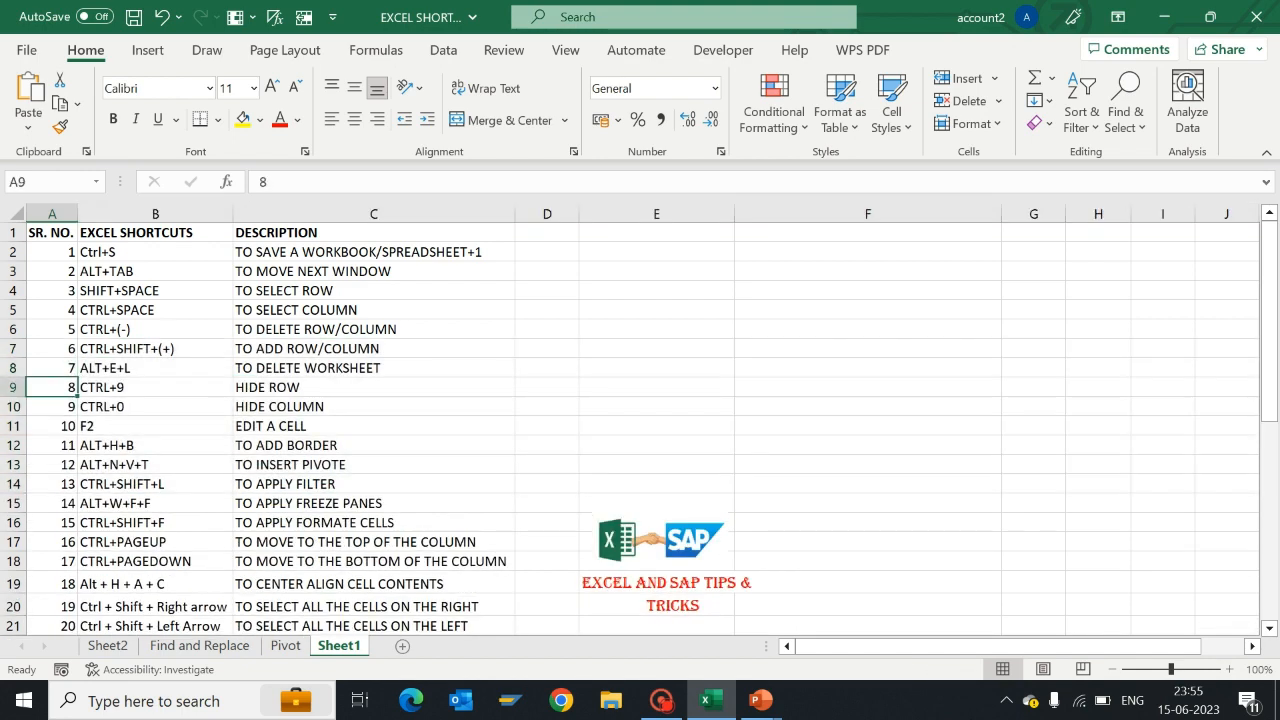
Step: Go to the ALT+E+L entry in B8 and permanently delete the Sheet1 worksheet
{"action": "key", "text": "Right"}
{"action": "key", "text": "Up"}
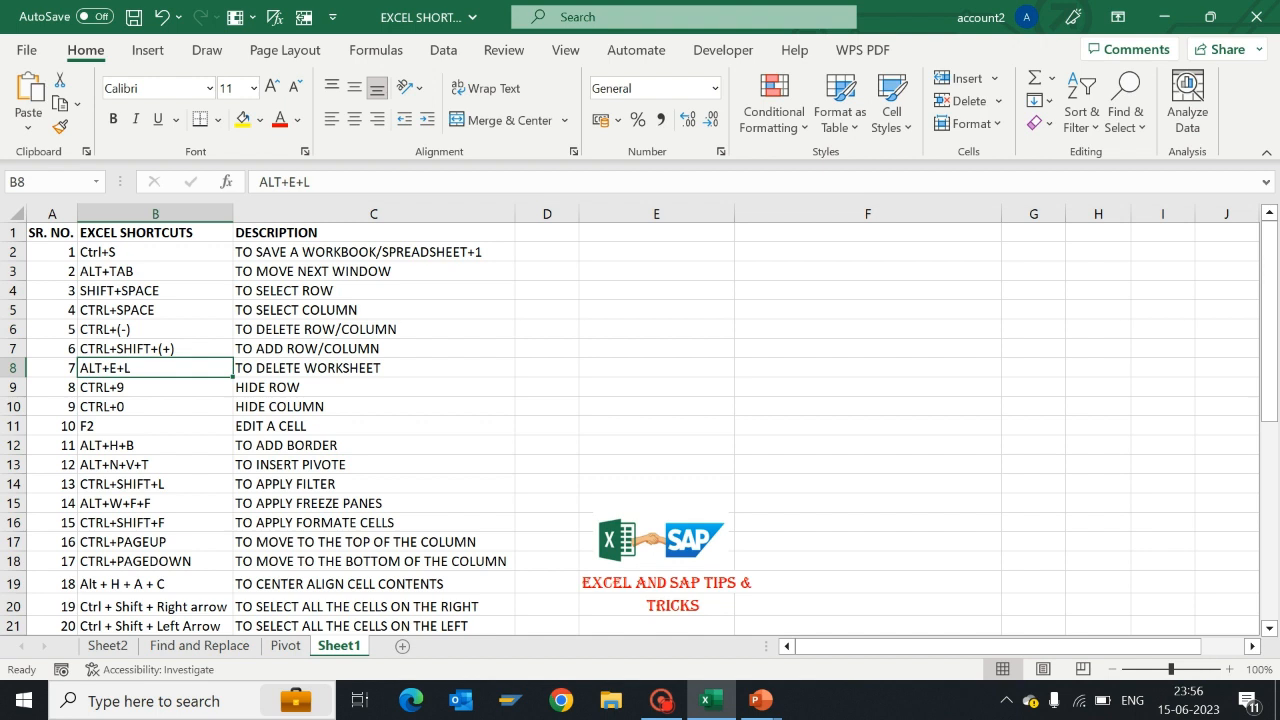
{"action": "key", "text": "alt"}
{"action": "key", "text": "e"}
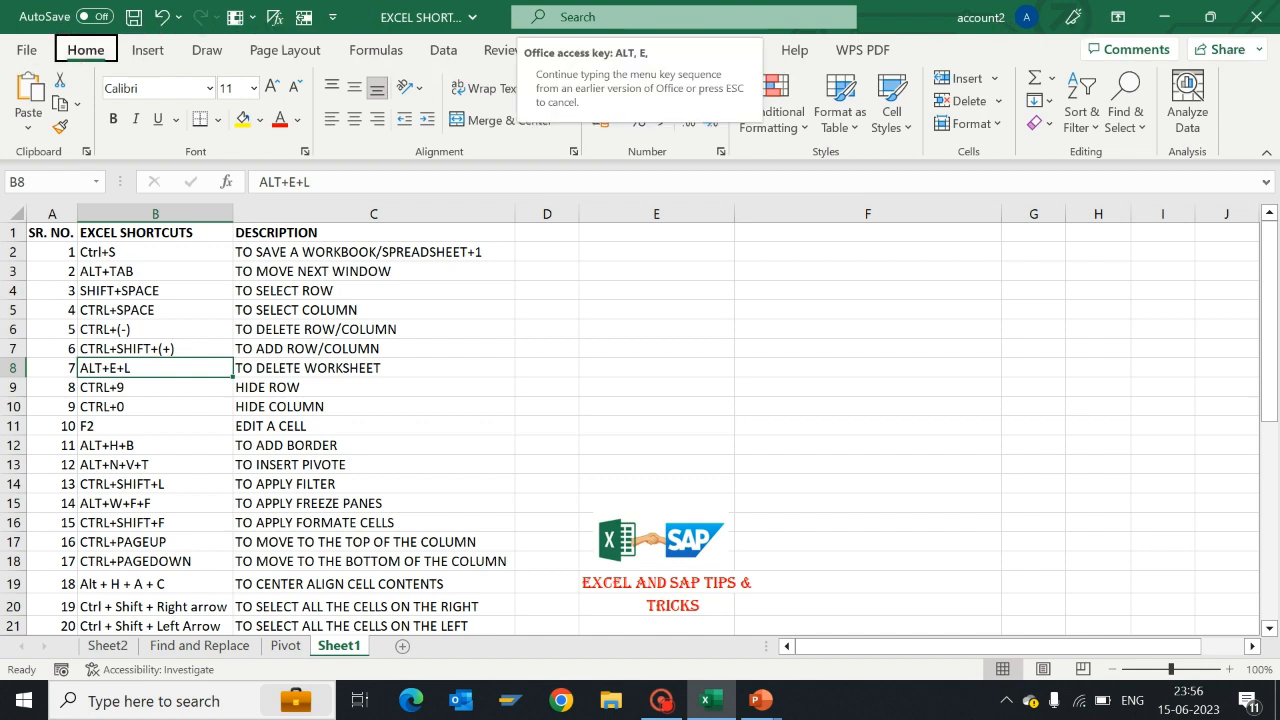
{"action": "key", "text": "l"}
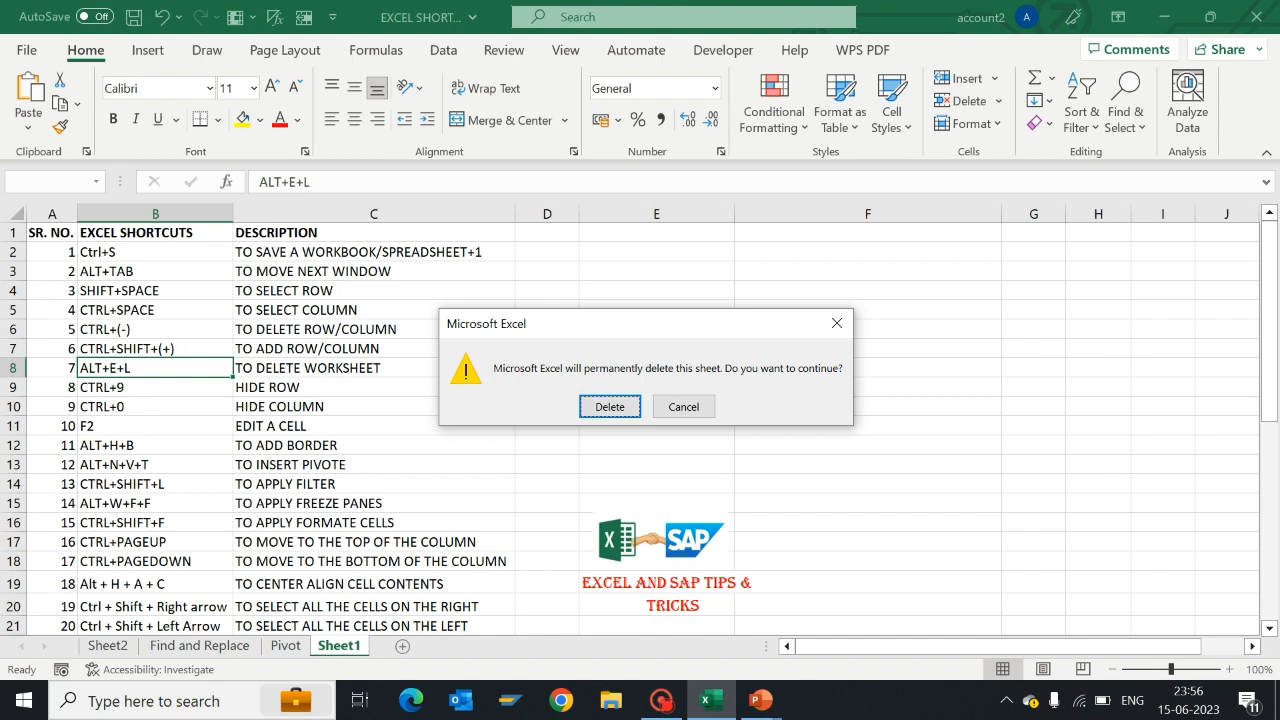
{"action": "key", "text": "Escape"}
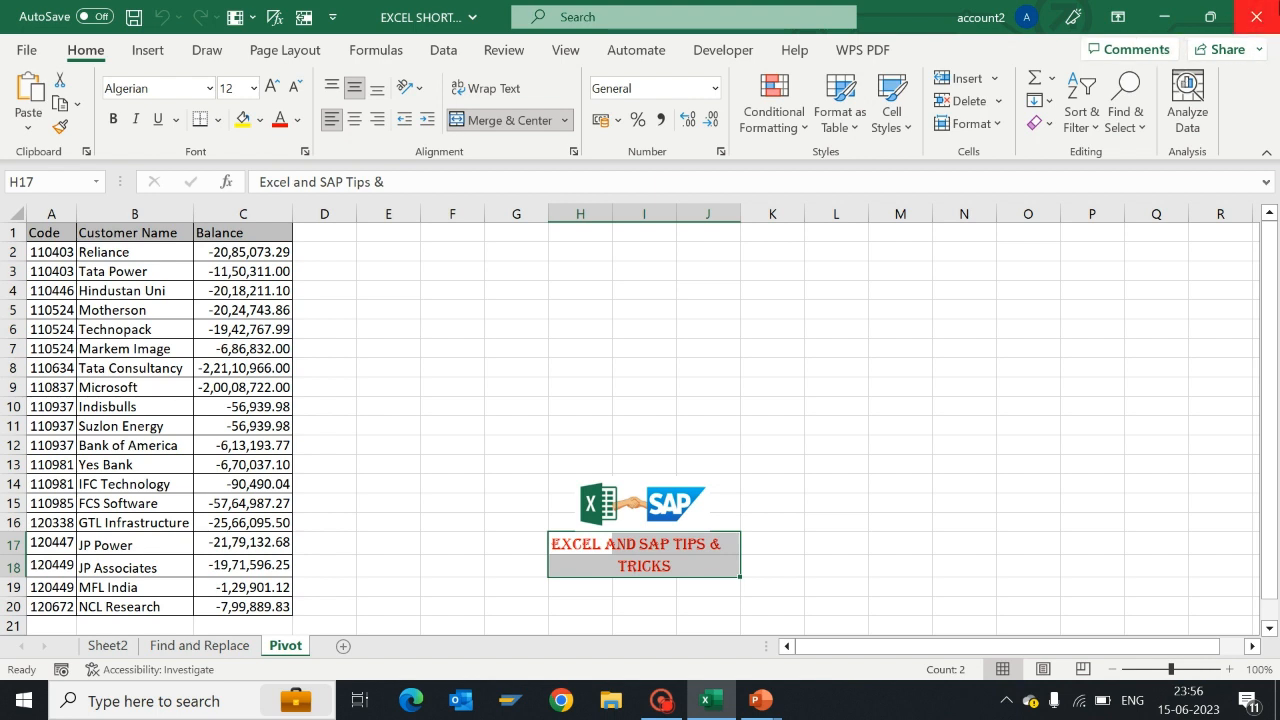
Step: Close the workbook without saving its changes and reopen the EXCEL SHORTCUT file from the desktop
{"action": "left_click", "coordinate": [1256, 16]}
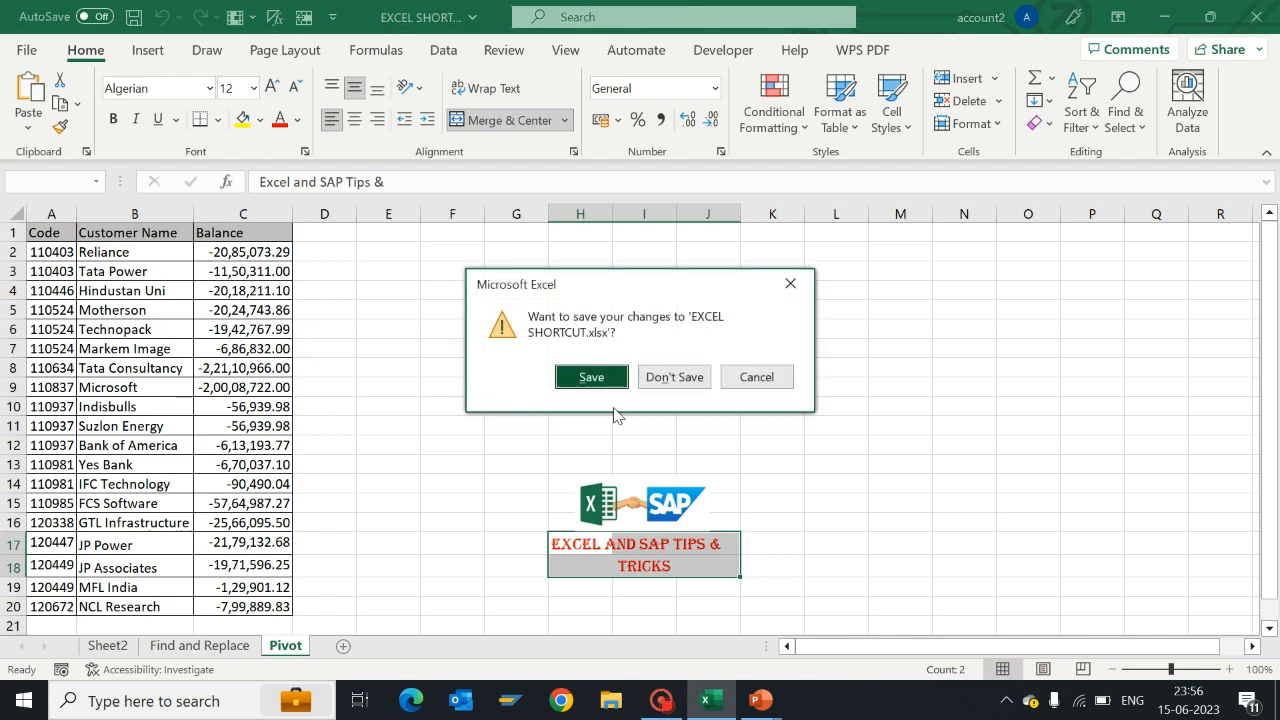
{"action": "left_click", "coordinate": [690, 377]}
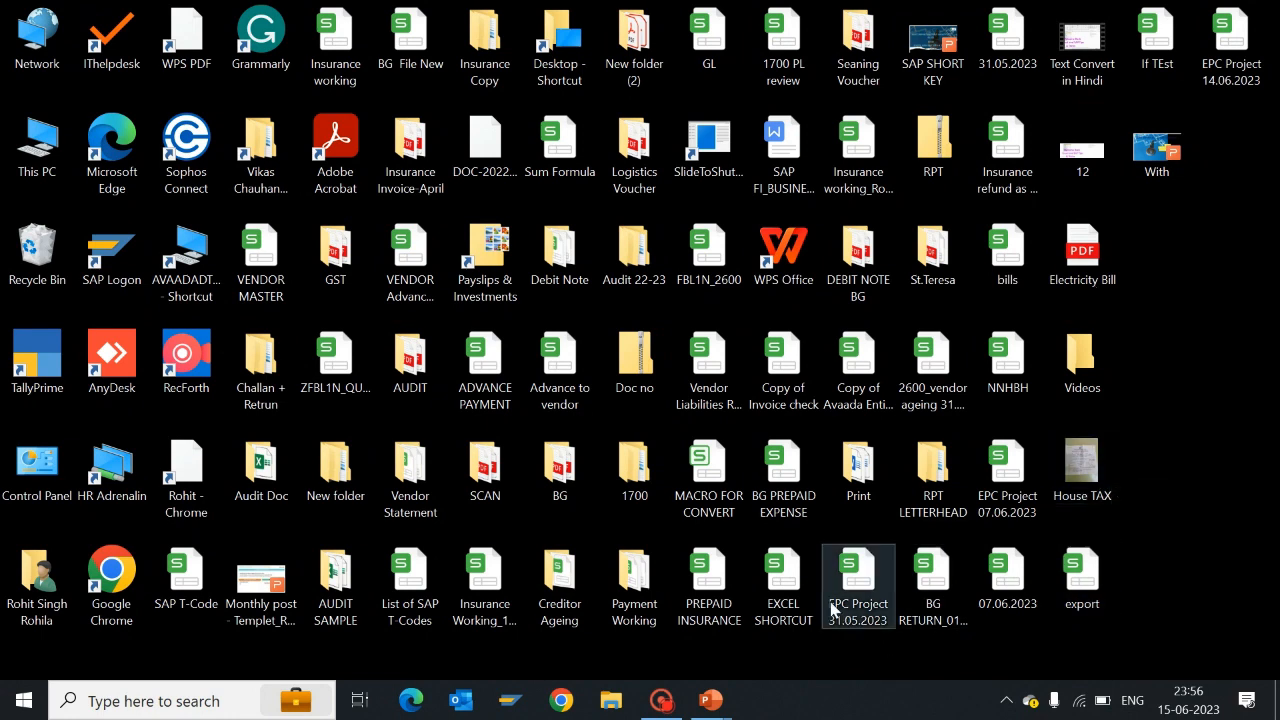
{"action": "double_click", "coordinate": [797, 604]}
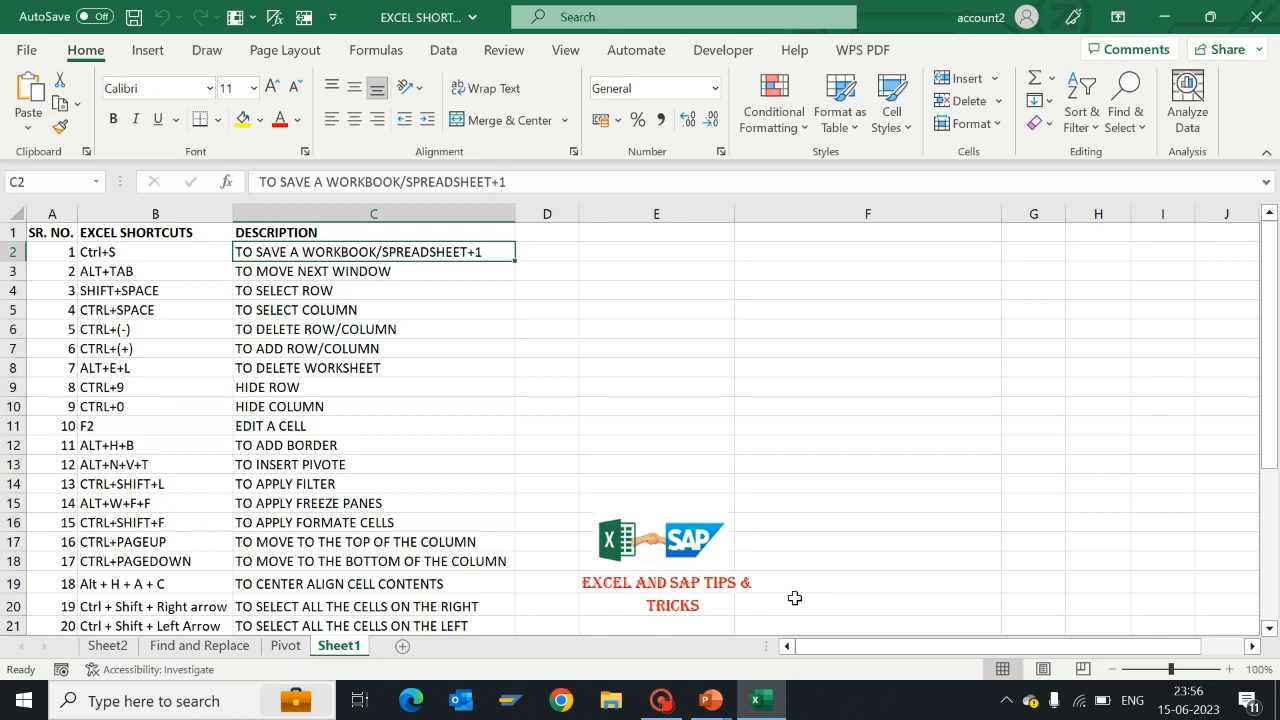
Step: Go to the SR. NO. header in A1, jump to the end of the column, and return to A1
{"action": "key", "text": "Up"}
{"action": "key", "text": "Home"}
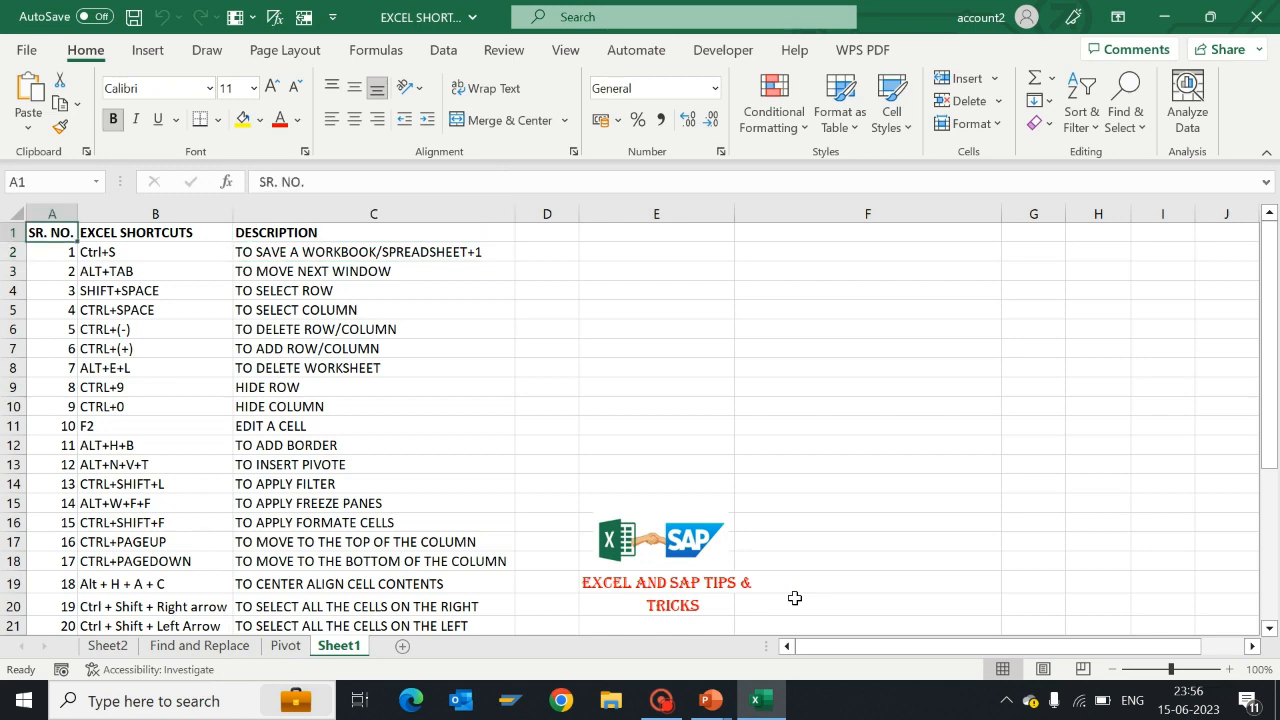
{"action": "key", "text": "ctrl+Down"}
{"action": "key", "text": "Up"}
{"action": "key", "text": "ctrl+Up"}
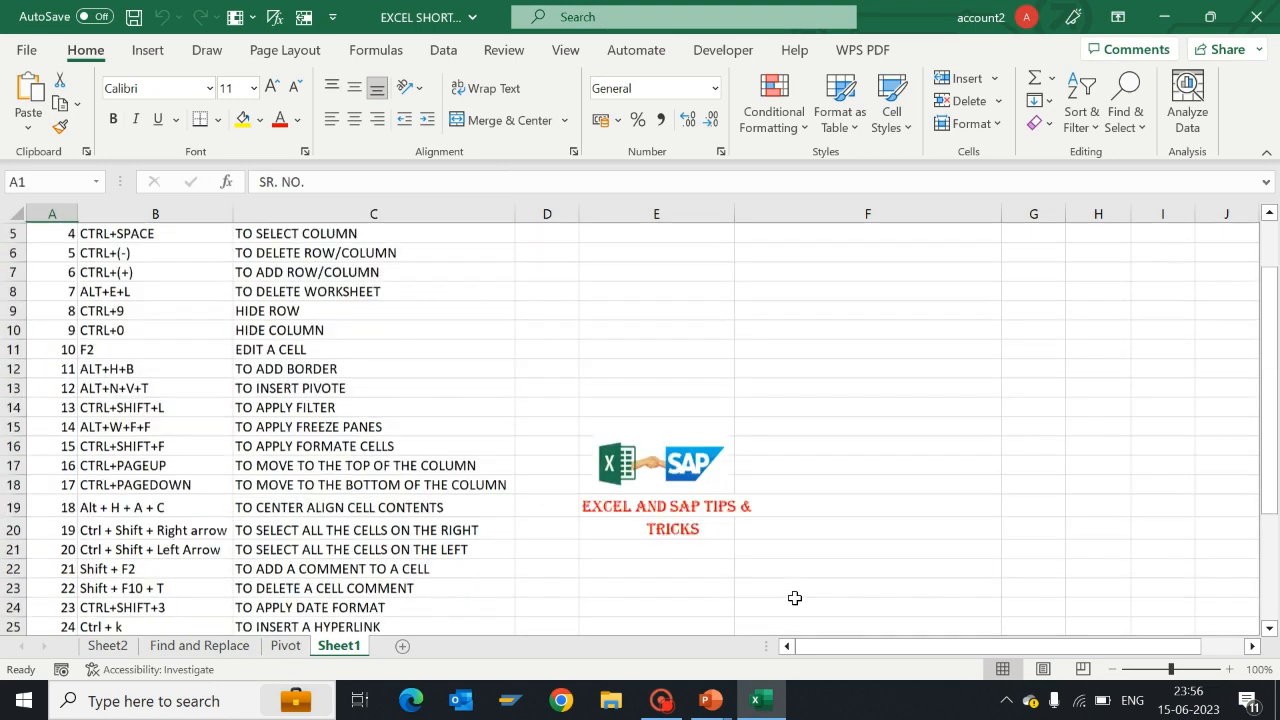
Step: Hide the entire row 9 containing the CTRL+9 shortcut and undo the hiding
{"action": "key", "text": "Down"}
{"action": "key", "text": "Down"}
{"action": "key", "text": "Down"}
{"action": "key", "text": "Down"}
{"action": "key", "text": "Down"}
{"action": "key", "text": "Down"}
{"action": "key", "text": "Down"}
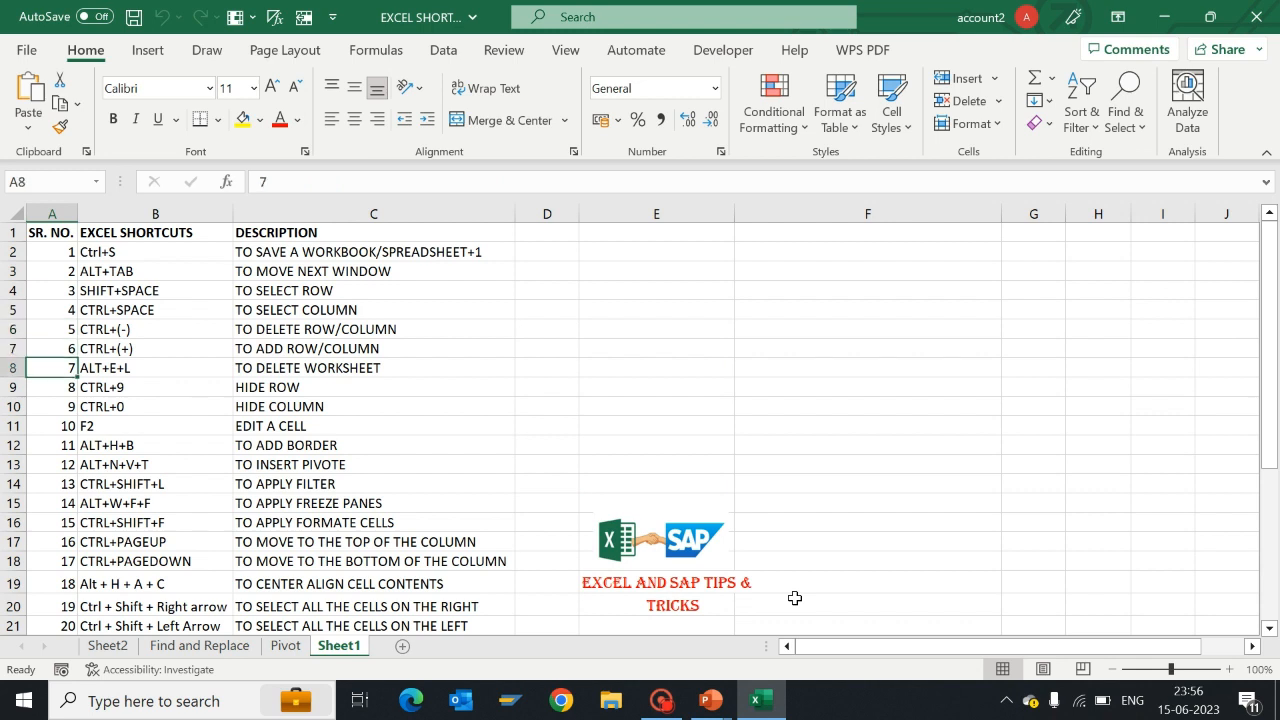
{"action": "key", "text": "Down"}
{"action": "key", "text": "Right"}
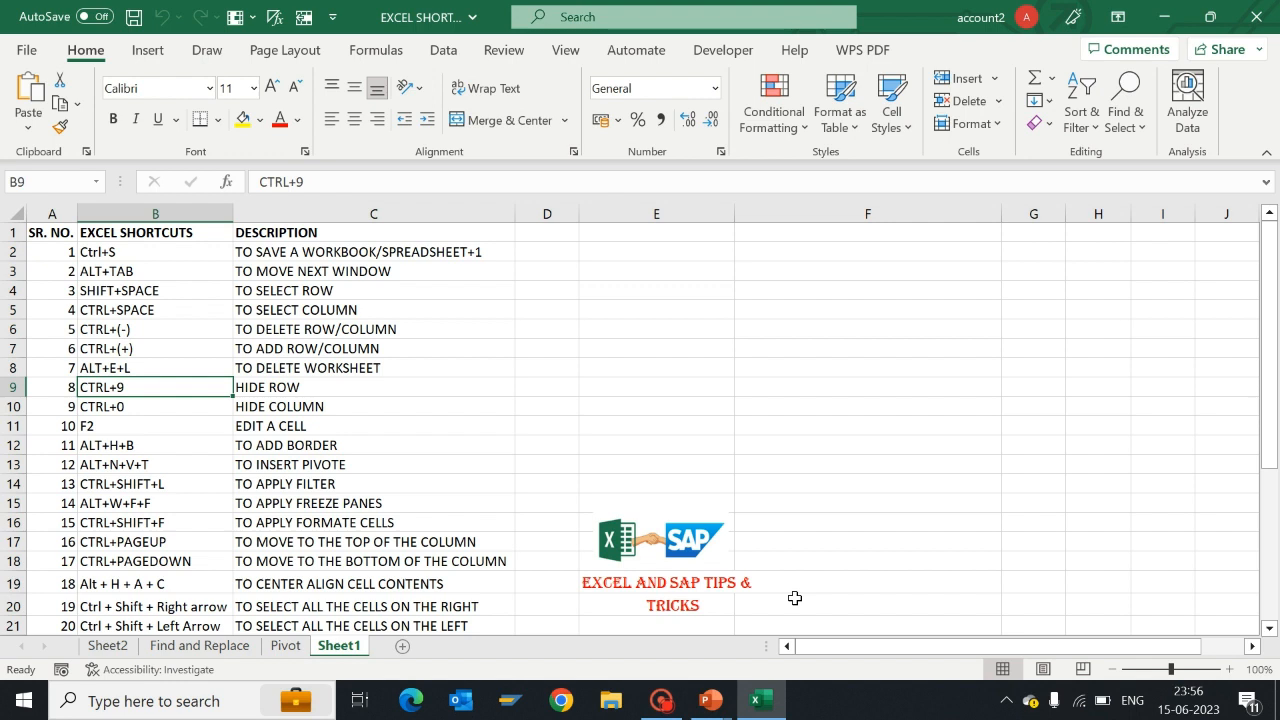
{"action": "key", "text": "Left"}
{"action": "key", "text": "shift+space"}
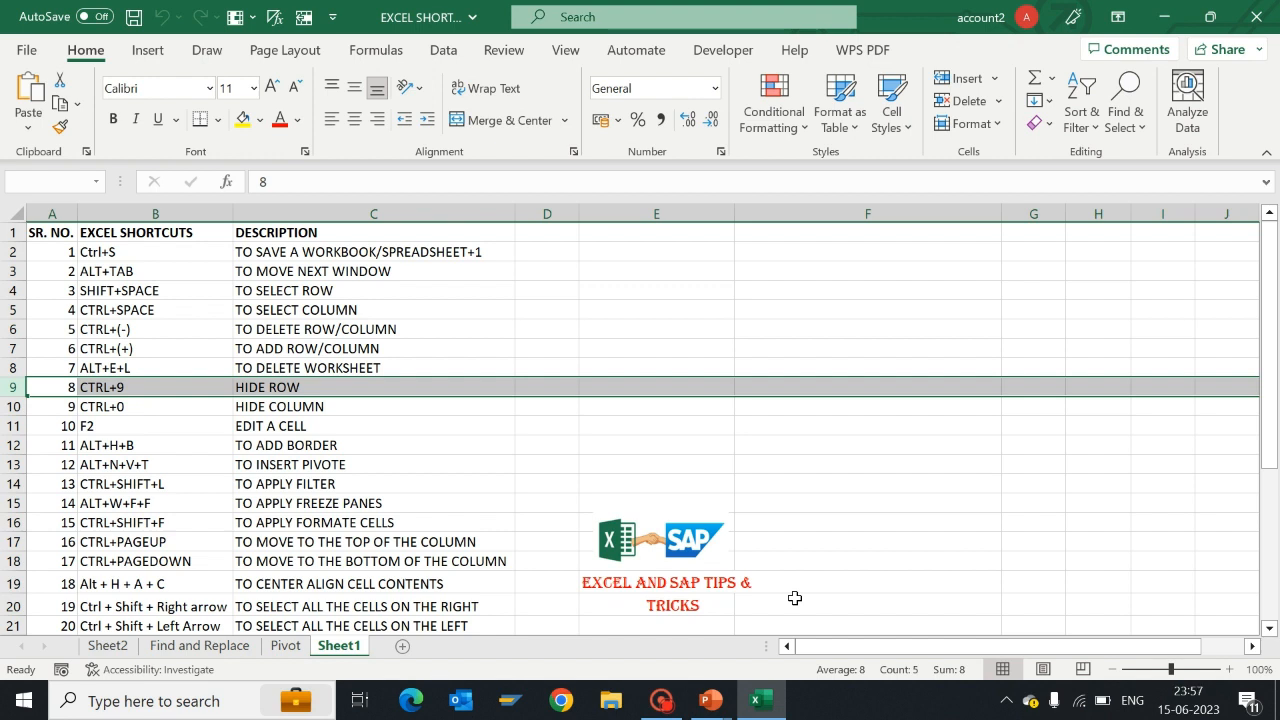
{"action": "key", "text": "ctrl+9"}
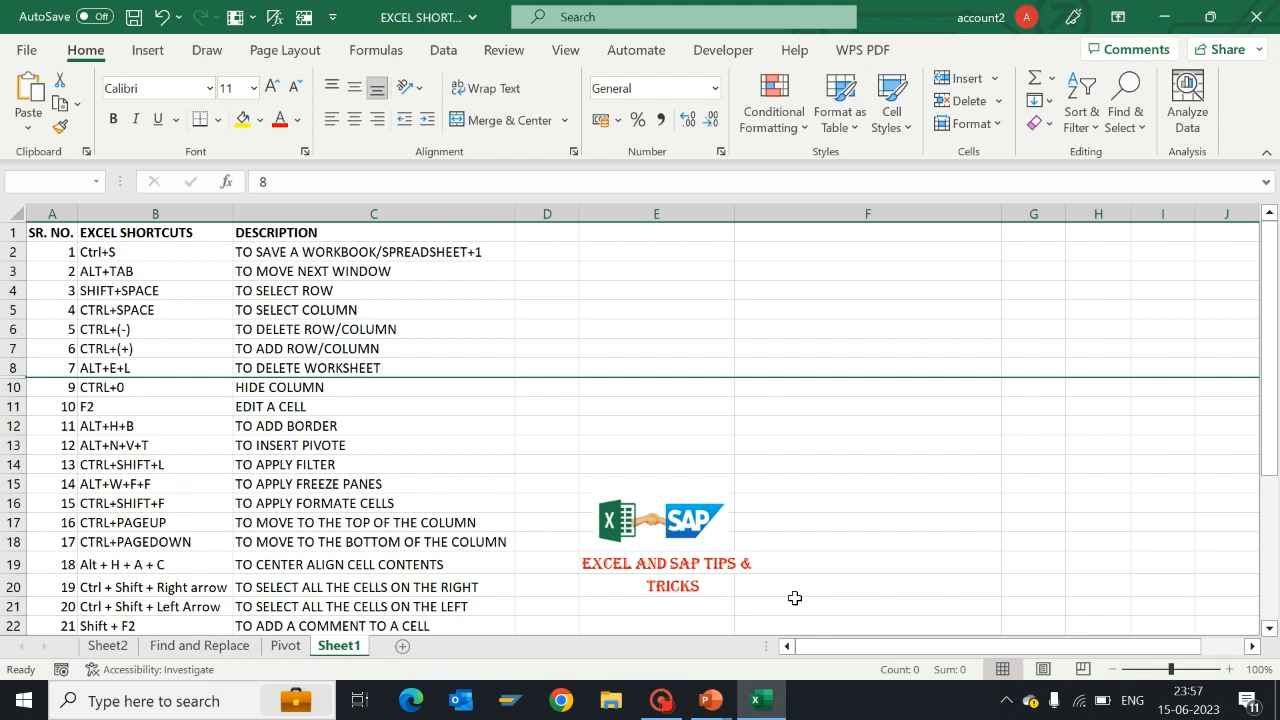
{"action": "key", "text": "Down"}
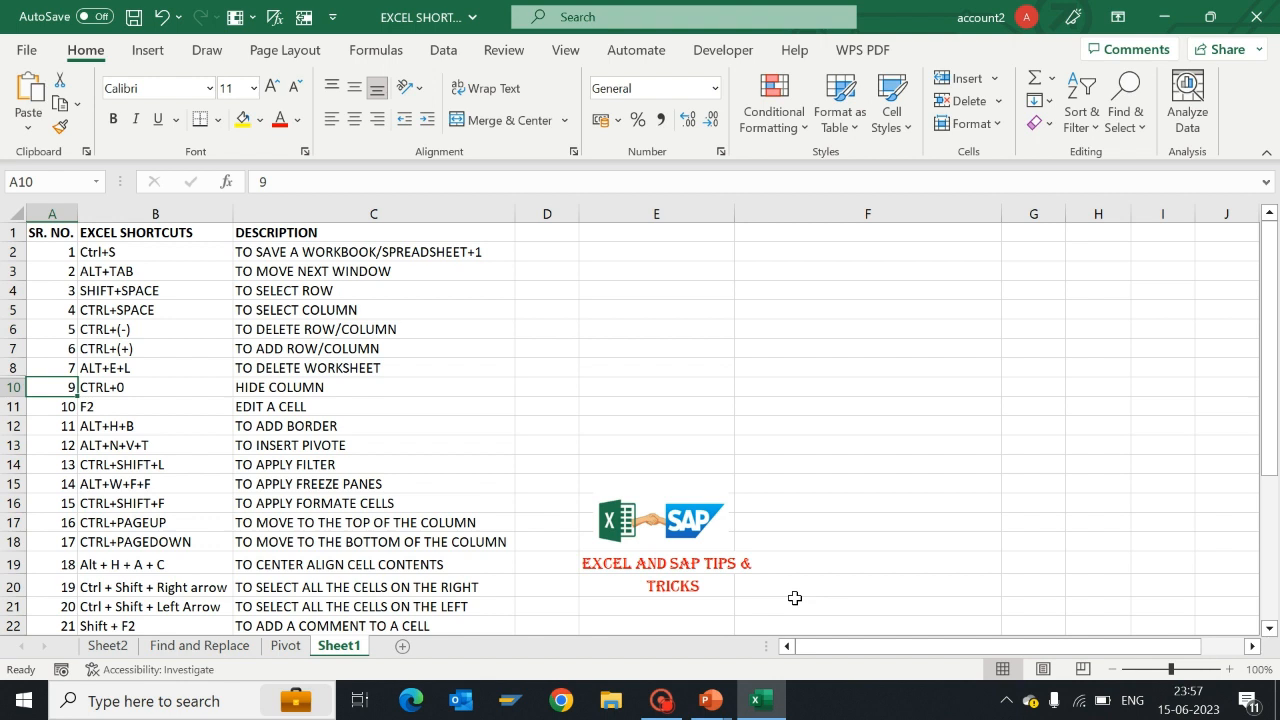
{"action": "key", "text": "ctrl+z"}
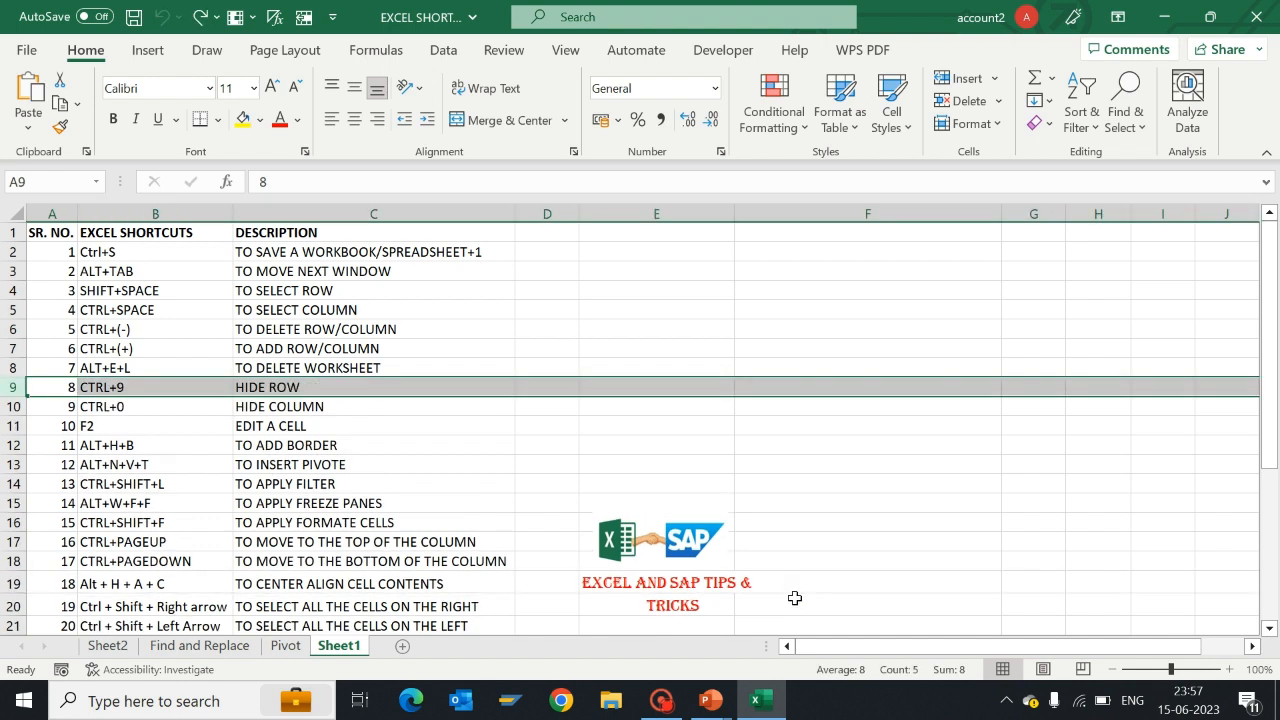
Step: Select the entire SR. NO. column from the CTRL+0 row and hide it
{"action": "key", "text": "Down"}
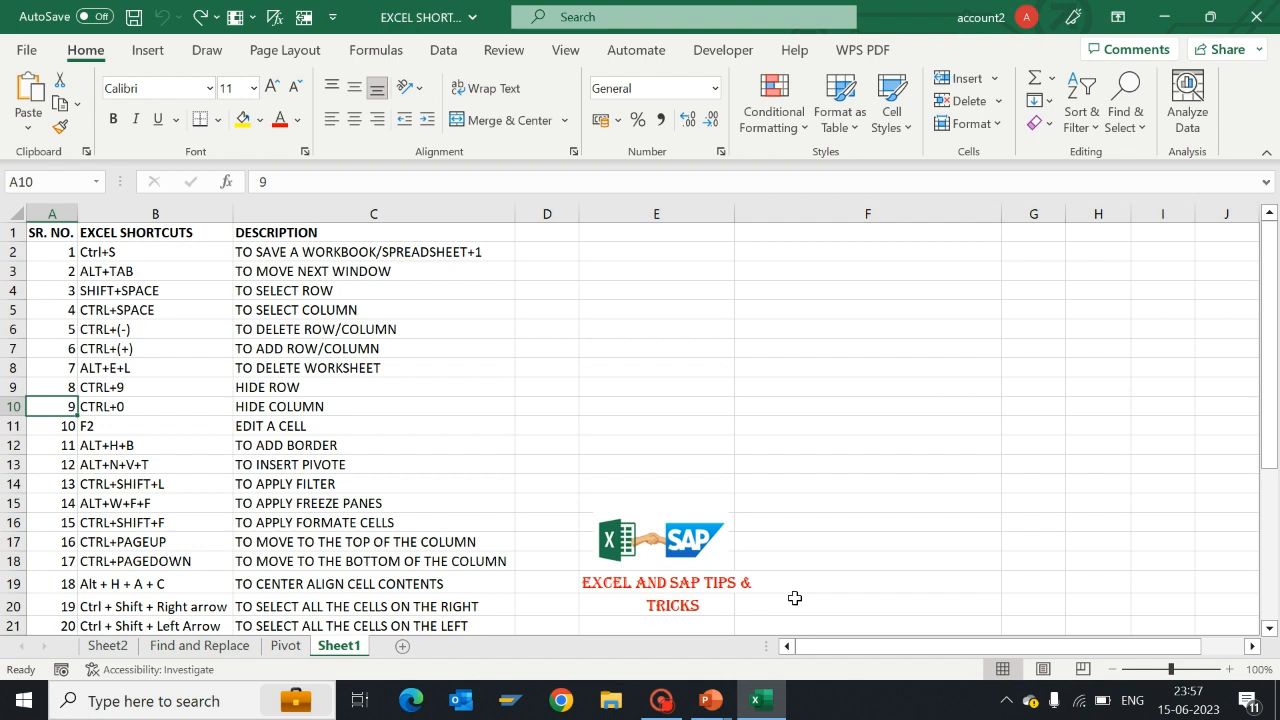
{"action": "key", "text": "Right"}
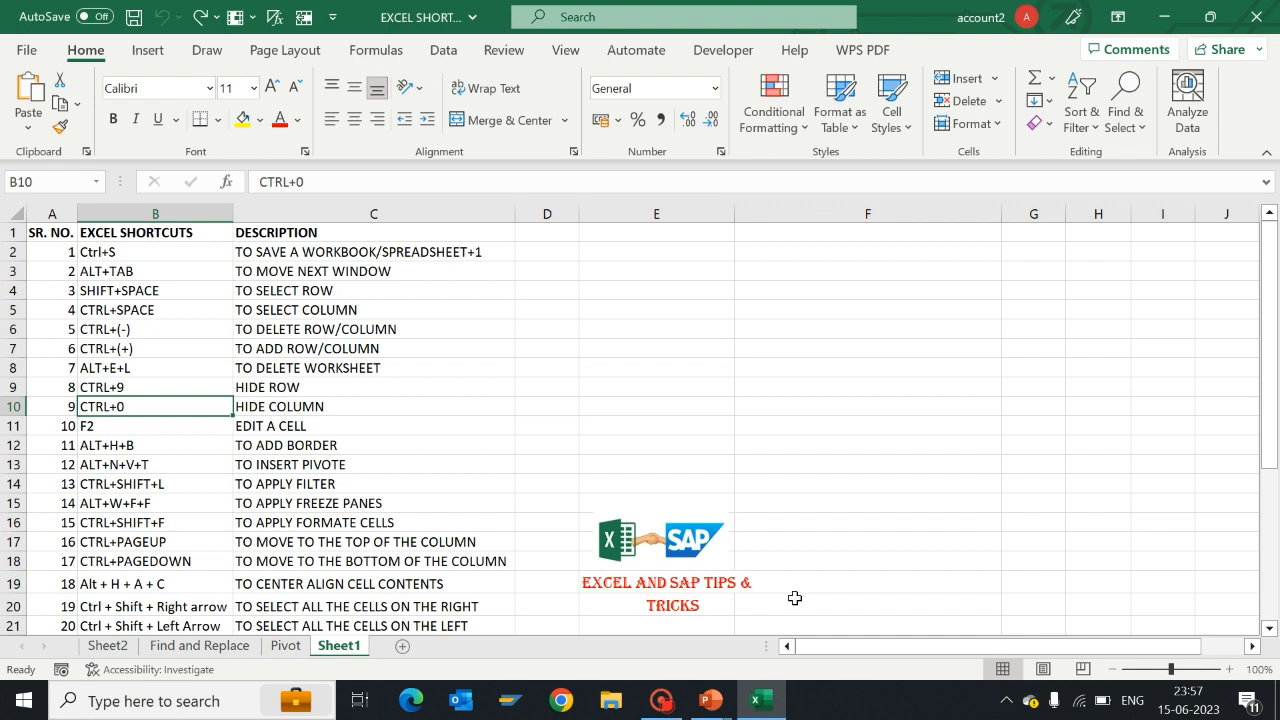
{"action": "key", "text": "Left"}
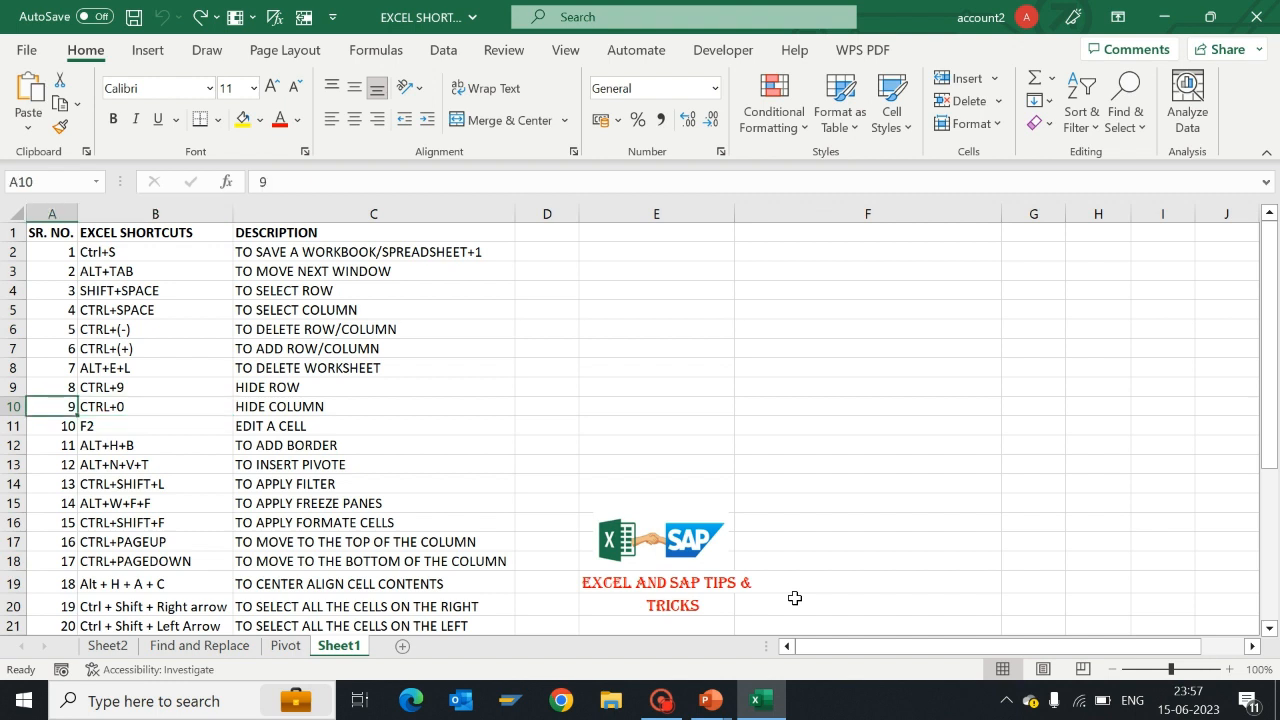
{"action": "key", "text": "ctrl+space"}
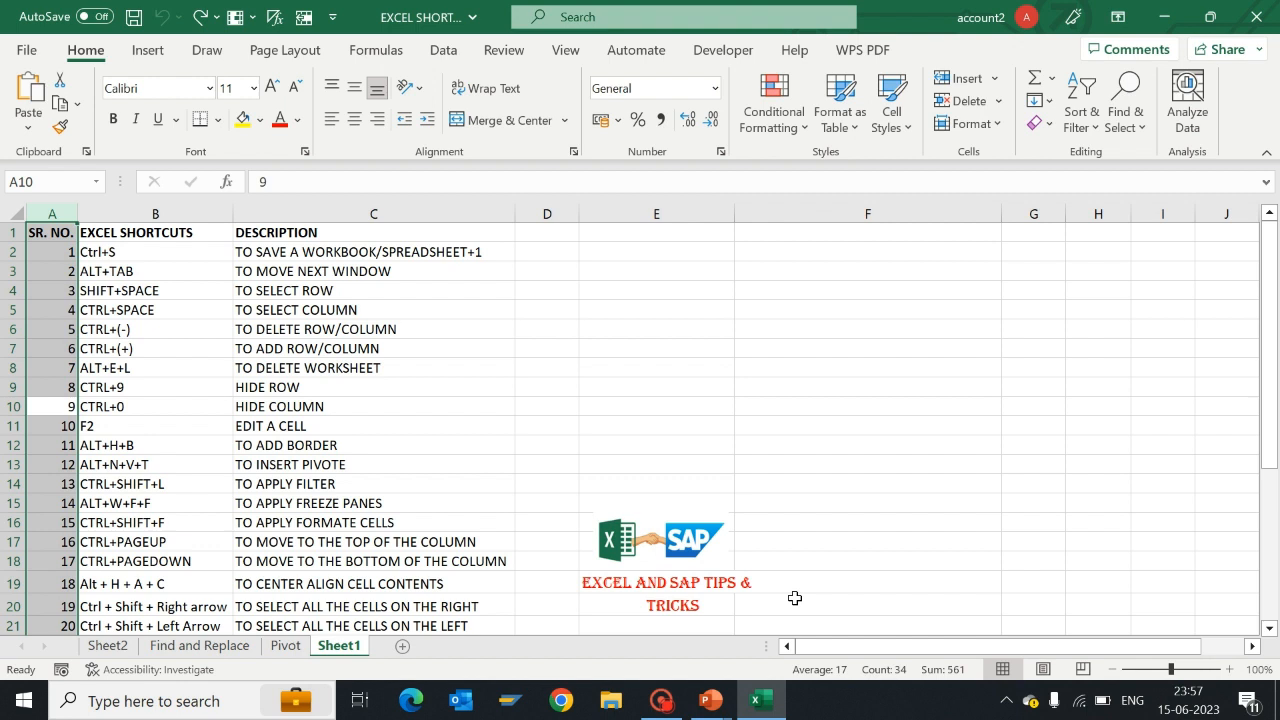
{"action": "key", "text": "ctrl+0"}
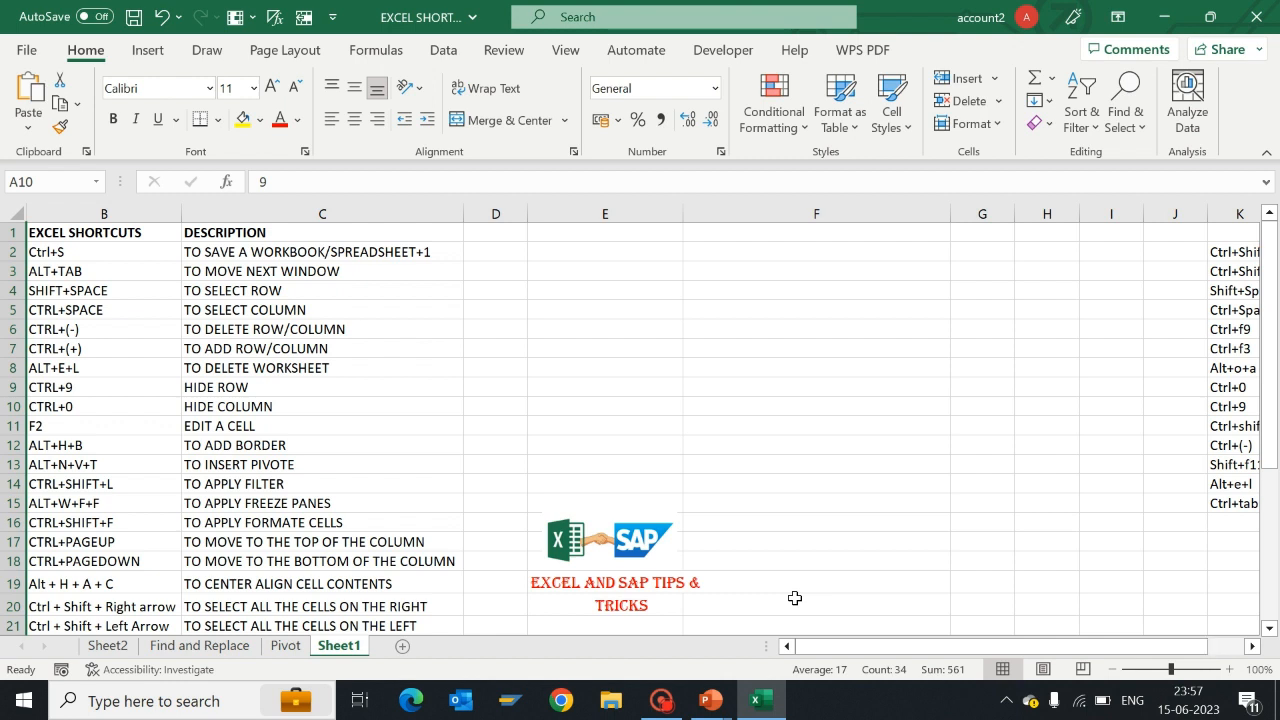
Step: Undo the hiding of the SR. NO. column and go to the F2 shortcut in B11
{"action": "key", "text": "ctrl+z"}
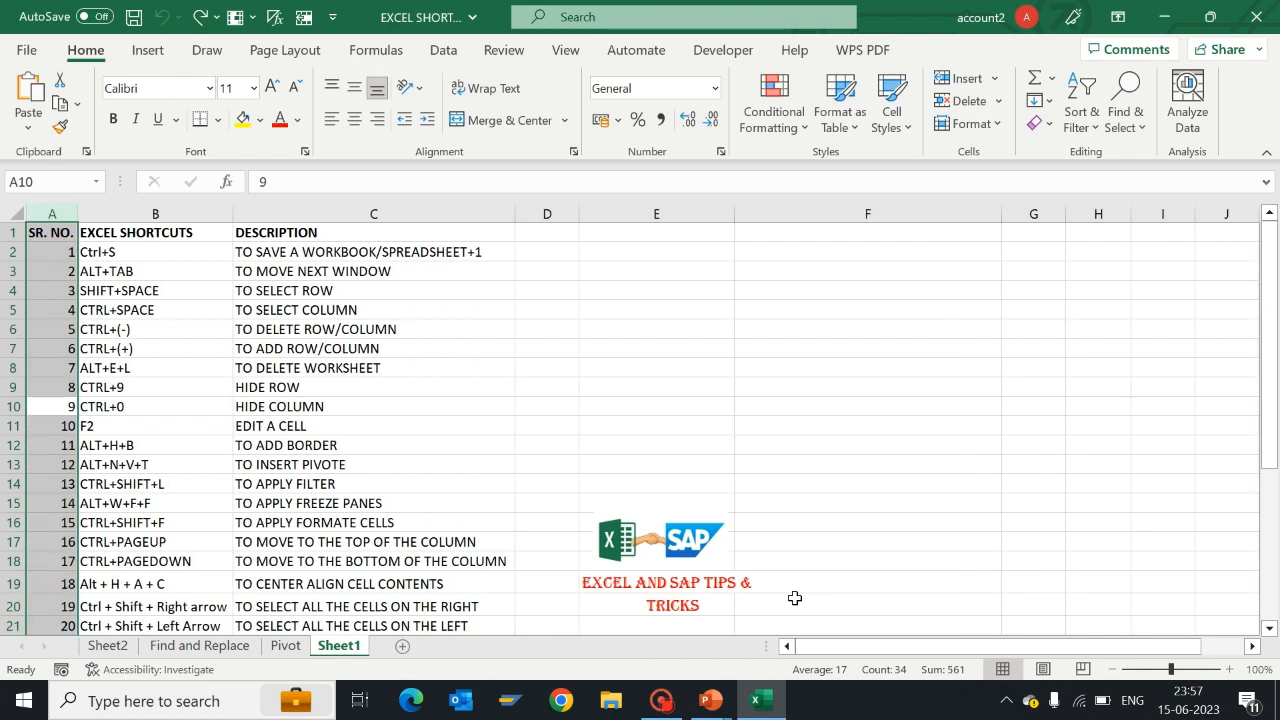
{"action": "key", "text": "Down"}
{"action": "key", "text": "Down"}
{"action": "key", "text": "Down"}
{"action": "key", "text": "Up"}
{"action": "key", "text": "Up"}
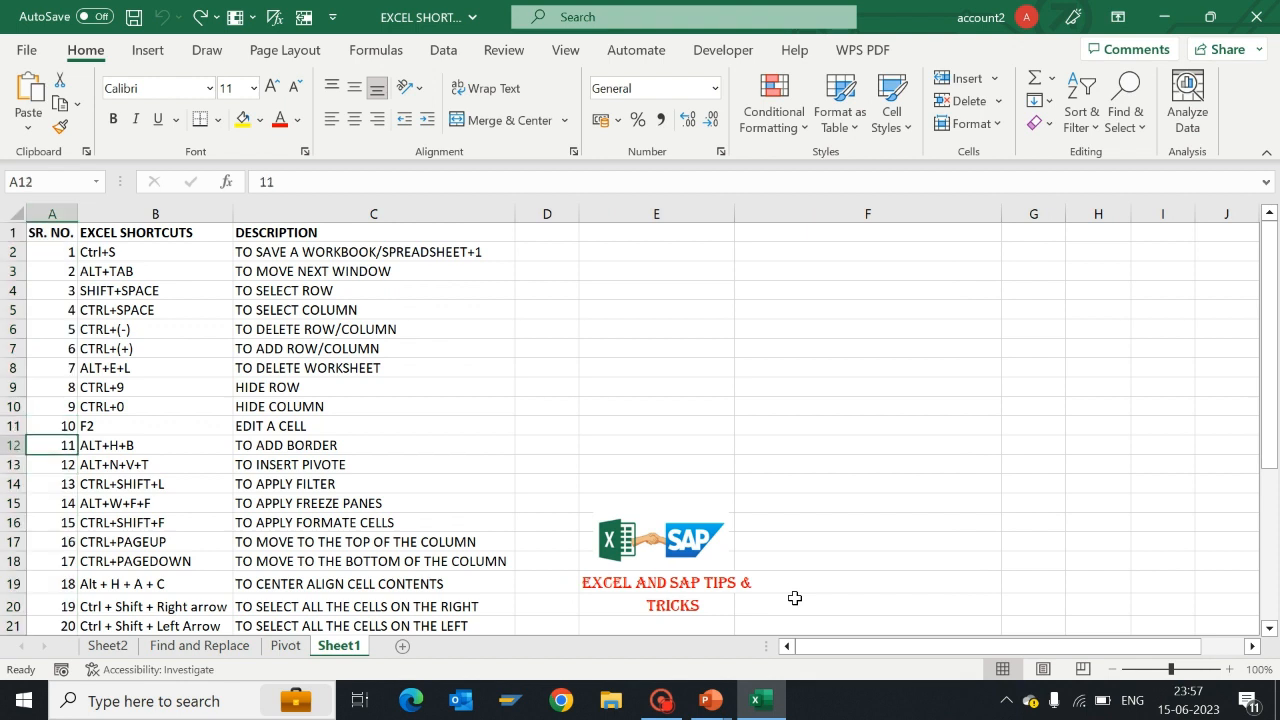
{"action": "key", "text": "Right"}
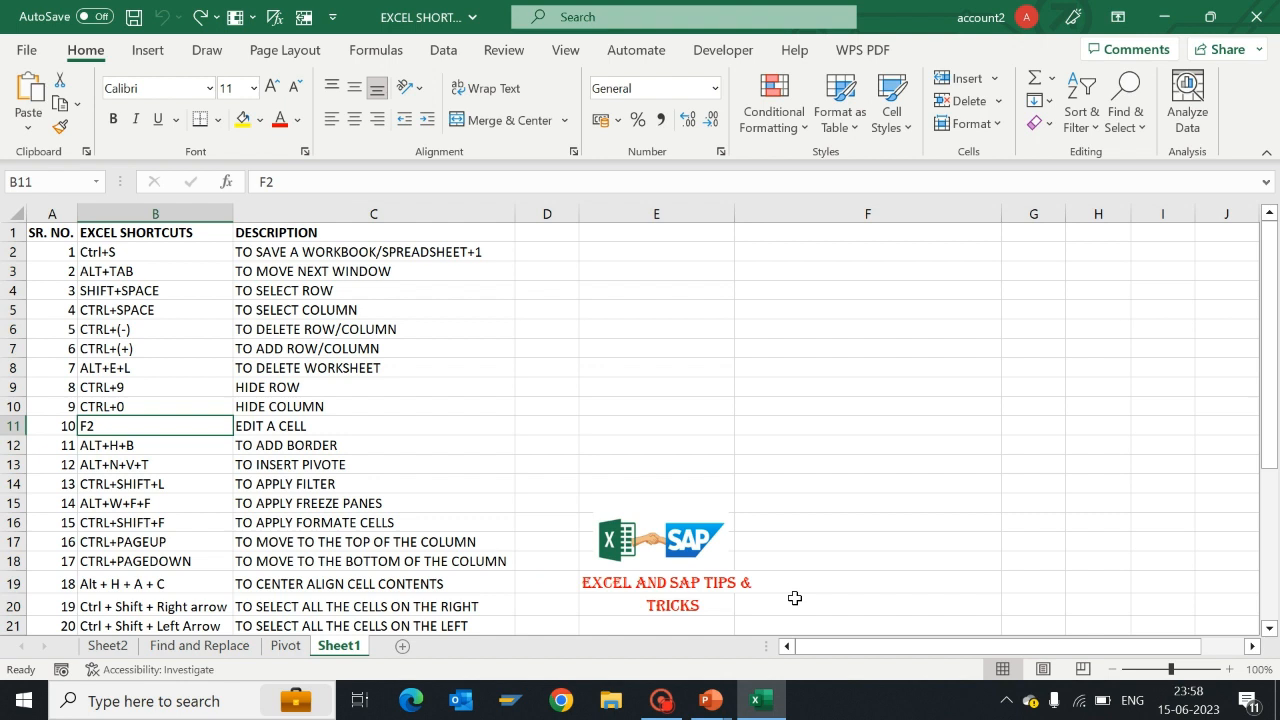
Step: Edit the description in C11, appending +UHU and replacing that addition with S to make it EDIT A CELLS
{"action": "key", "text": "Right"}
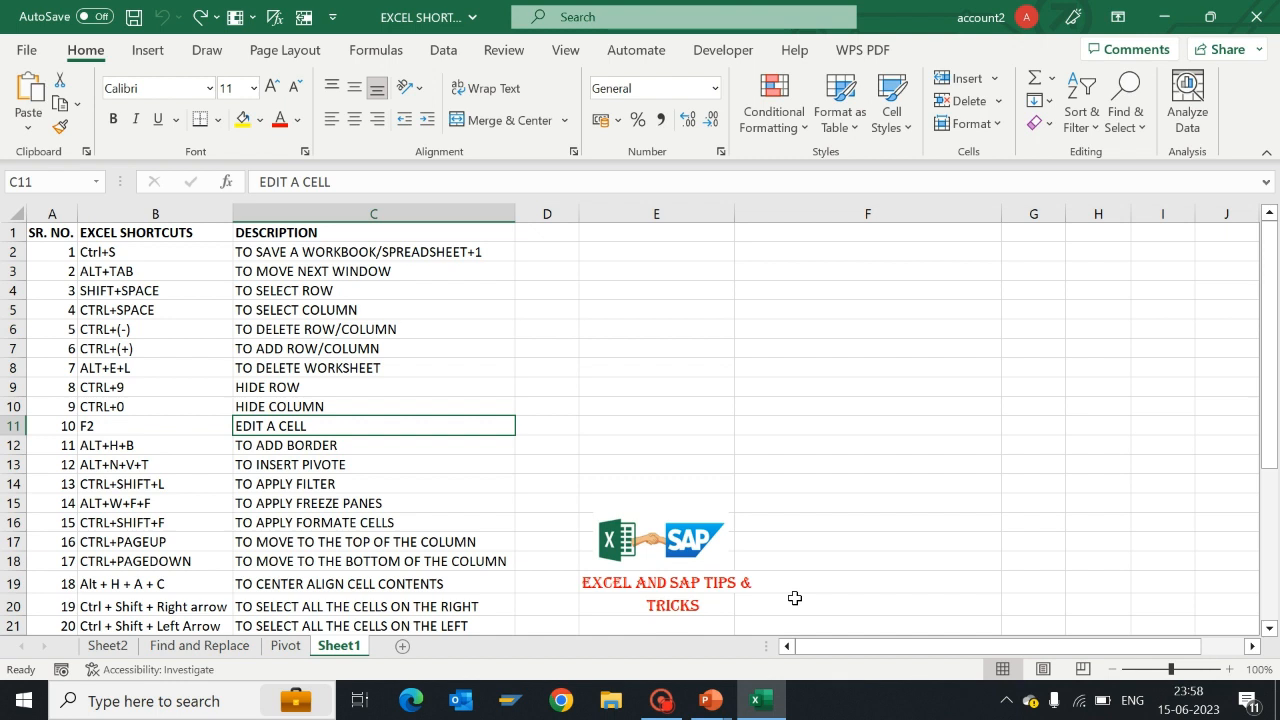
{"action": "key", "text": "F2"}
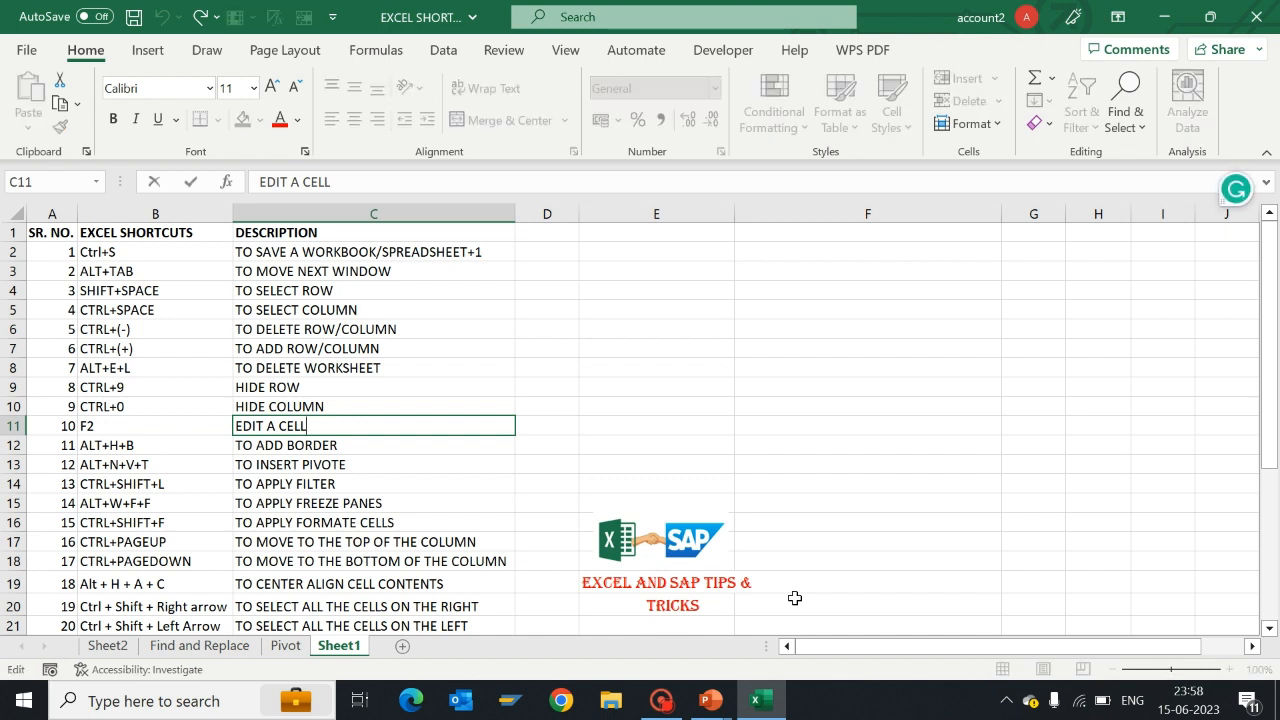
{"action": "type", "text": "+UHU"}
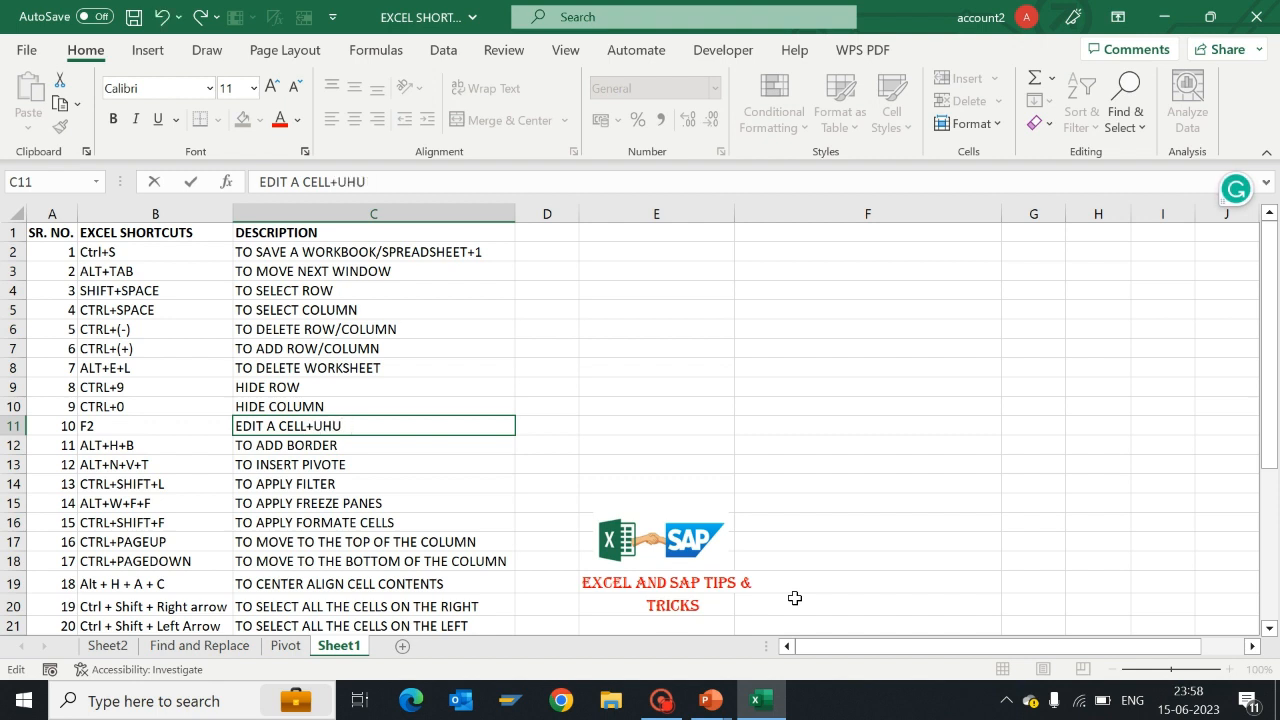
{"action": "key", "text": "BackSpace"}
{"action": "key", "text": "BackSpace"}
{"action": "key", "text": "BackSpace"}
{"action": "key", "text": "BackSpace"}
{"action": "type", "text": "S"}
{"action": "key", "text": "Return"}
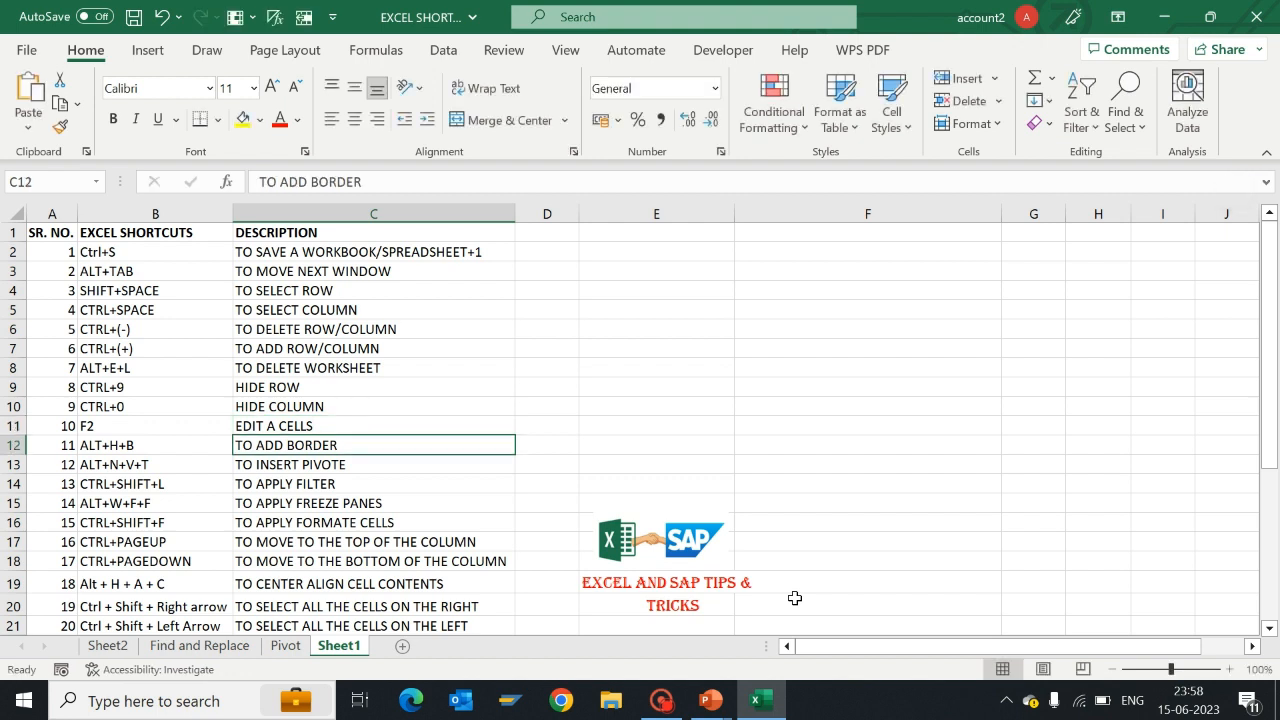
Step: Look through the available border options for empty cell D12 down to Thick Outside Borders without applying any
{"action": "key", "text": "Left"}
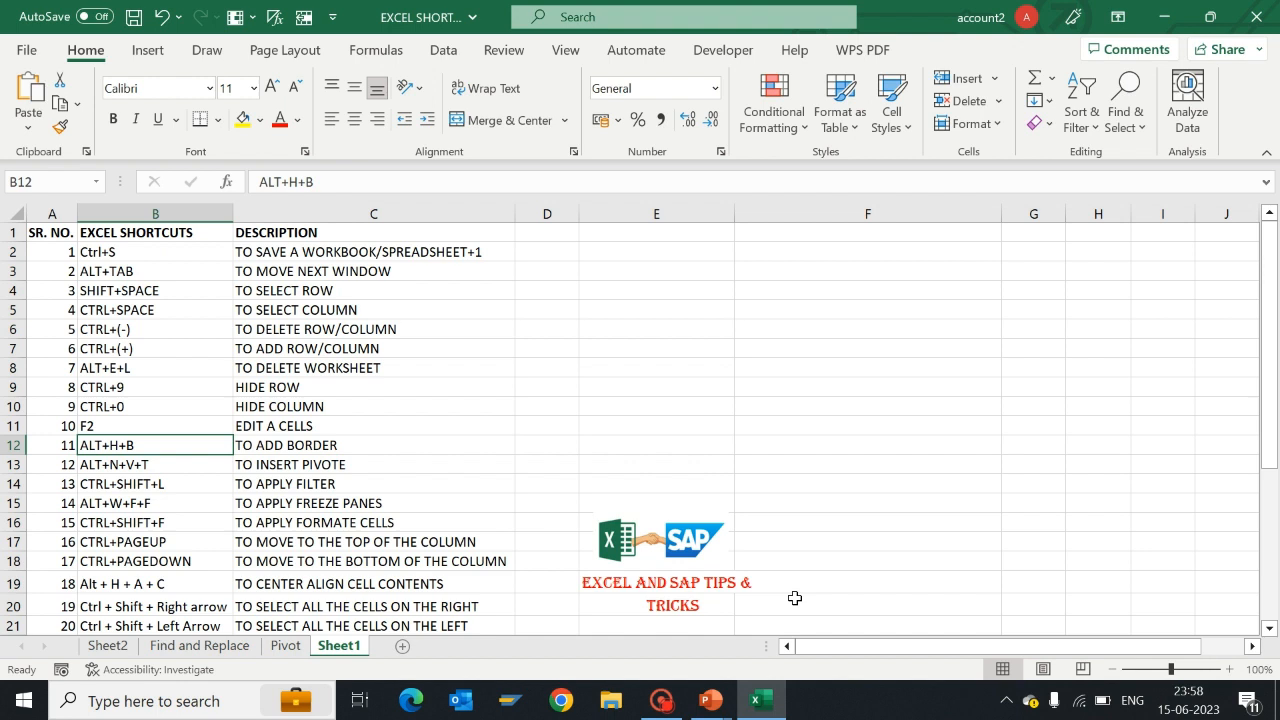
{"action": "key", "text": "Right"}
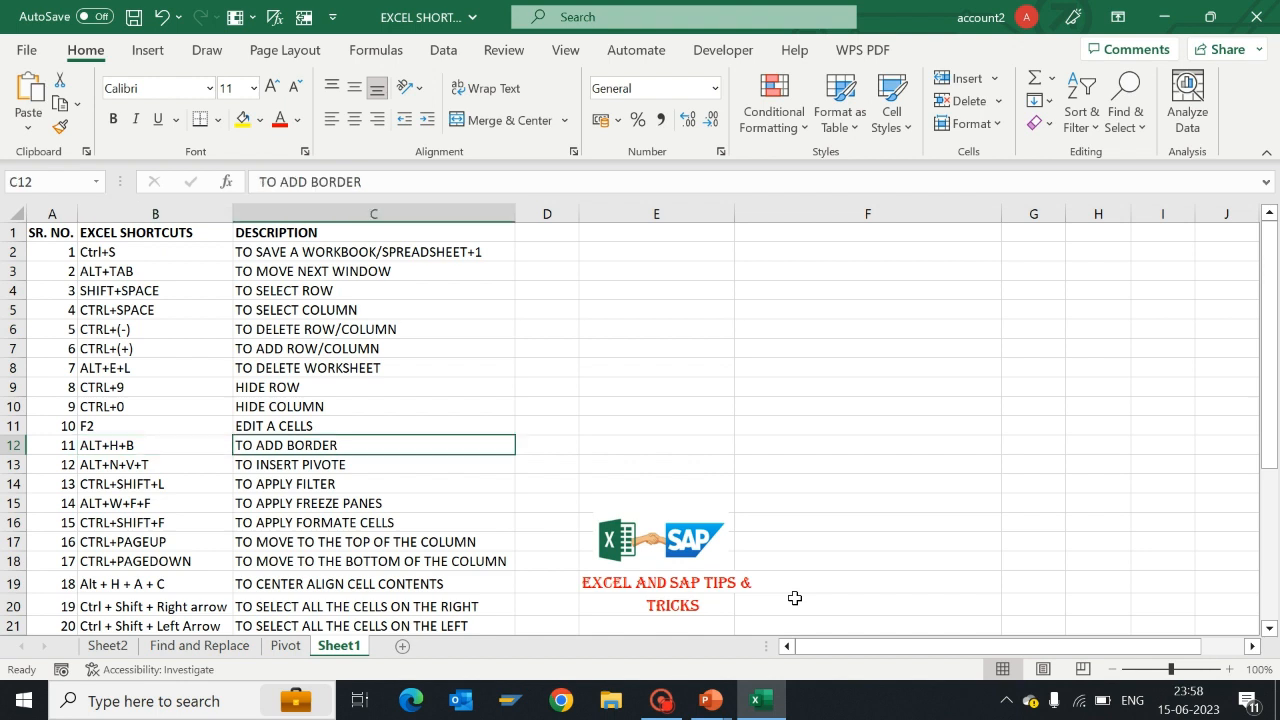
{"action": "key", "text": "Right"}
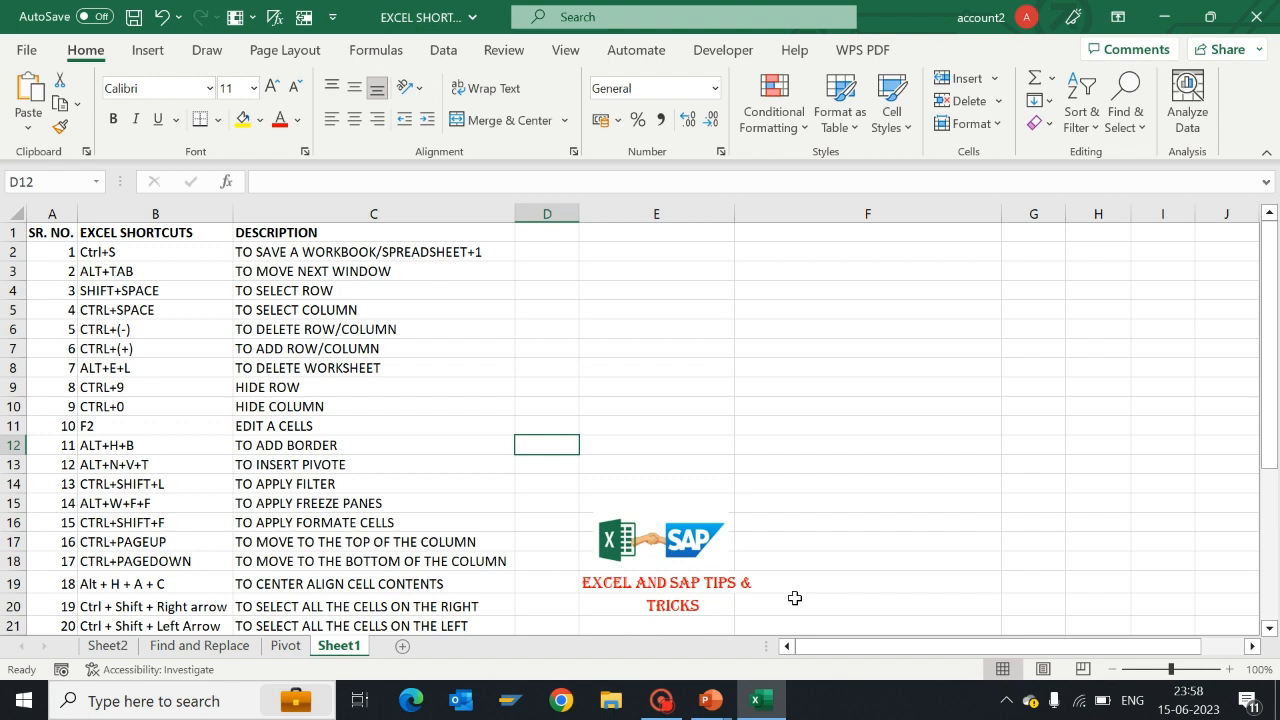
{"action": "key", "text": "alt"}
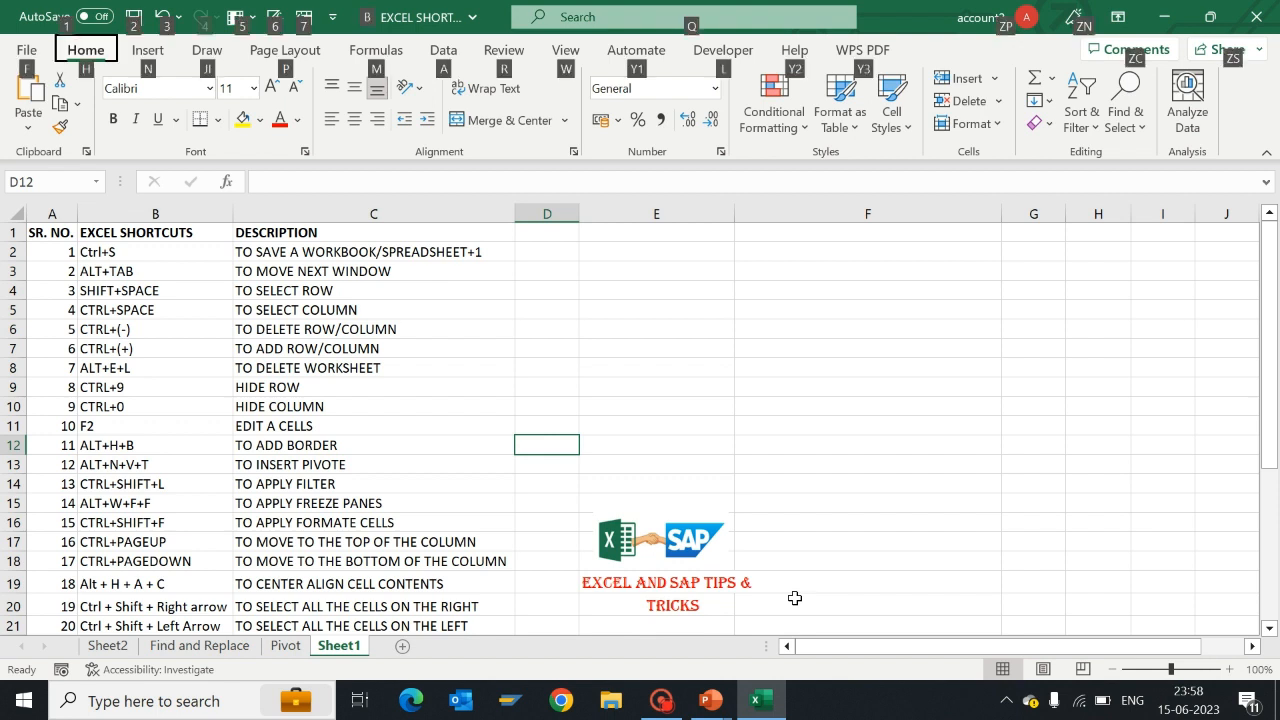
{"action": "key", "text": "h"}
{"action": "key", "text": "b"}
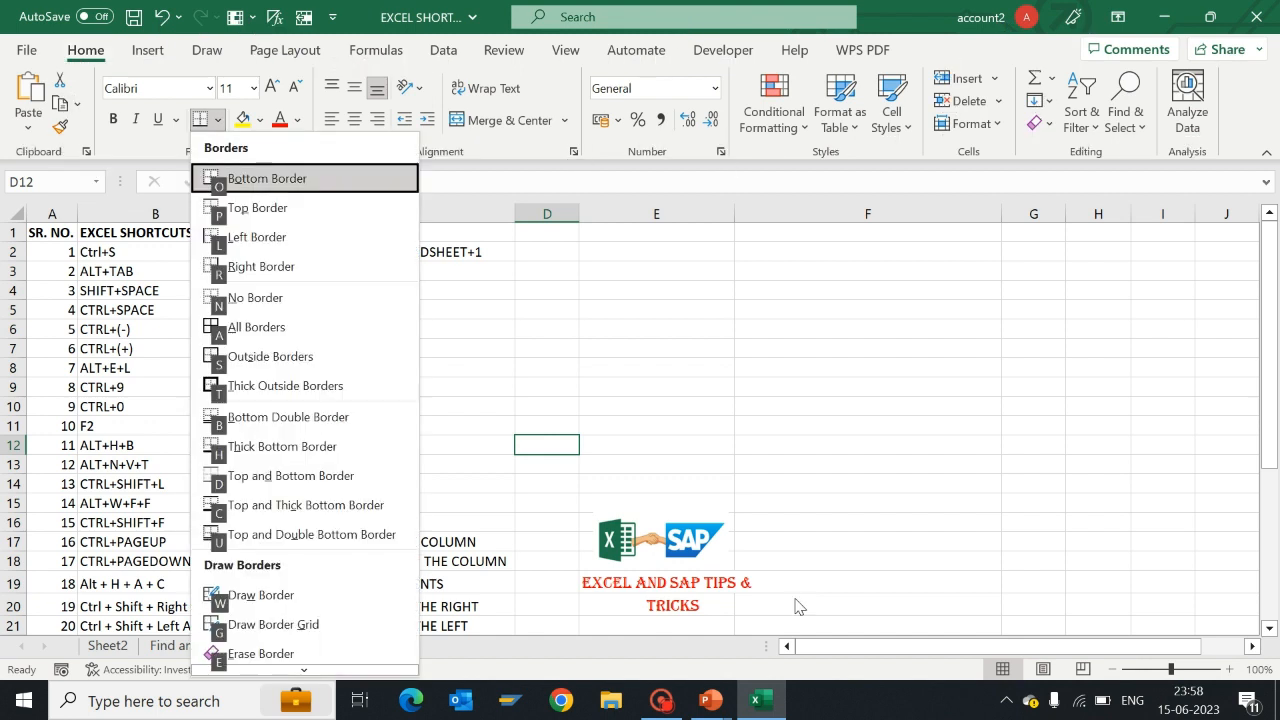
{"action": "key", "text": "Down"}
{"action": "key", "text": "Down"}
{"action": "key", "text": "Down"}
{"action": "key", "text": "Down"}
{"action": "key", "text": "Down"}
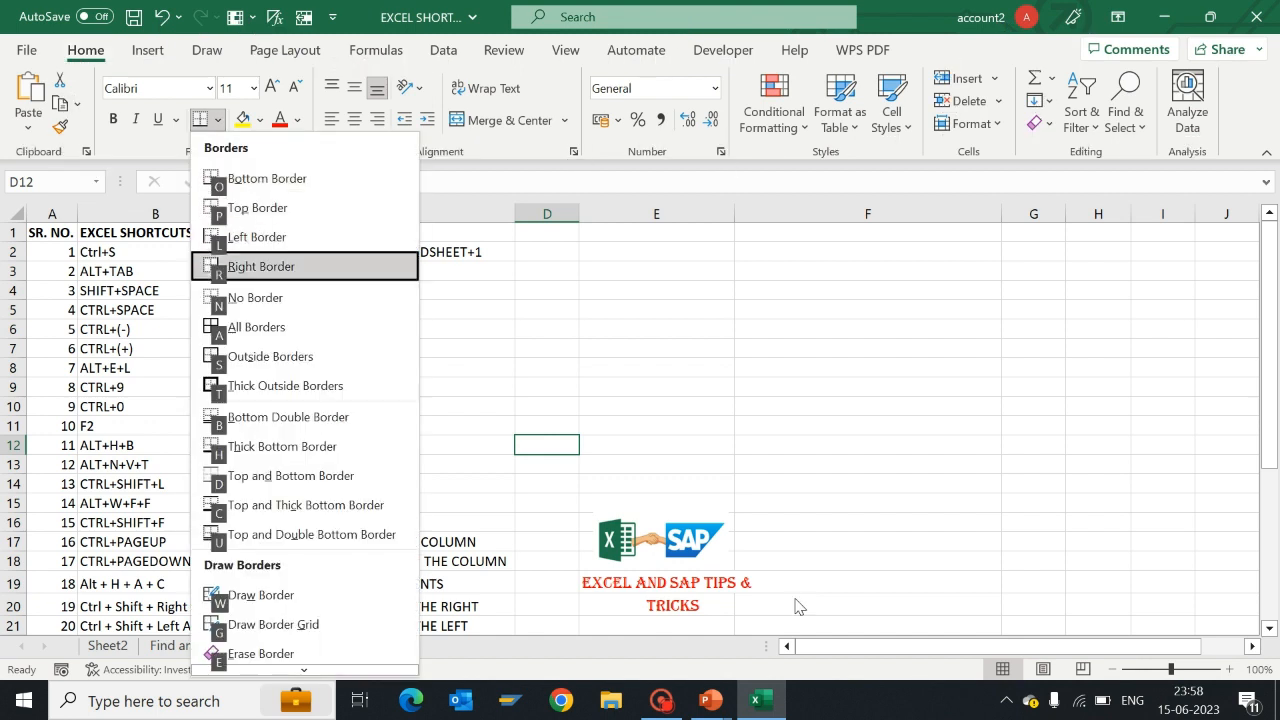
{"action": "key", "text": "Down"}
{"action": "key", "text": "Down"}
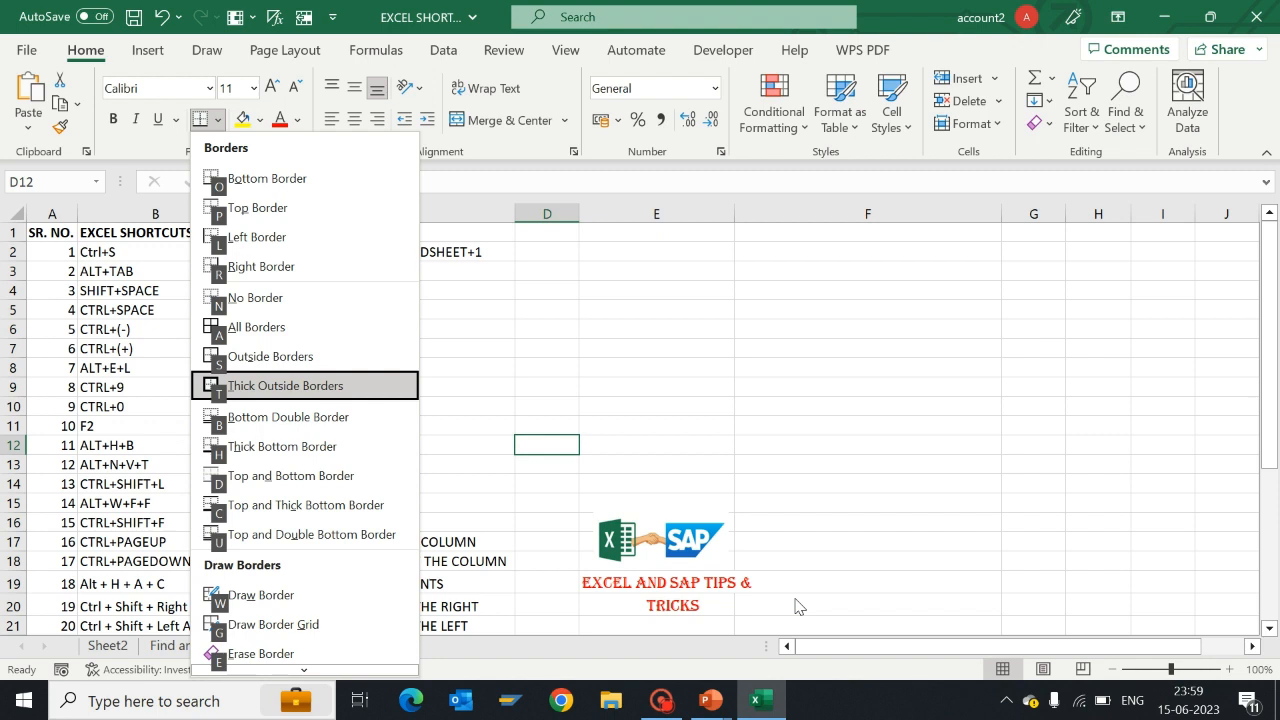
{"action": "key", "text": "Escape"}
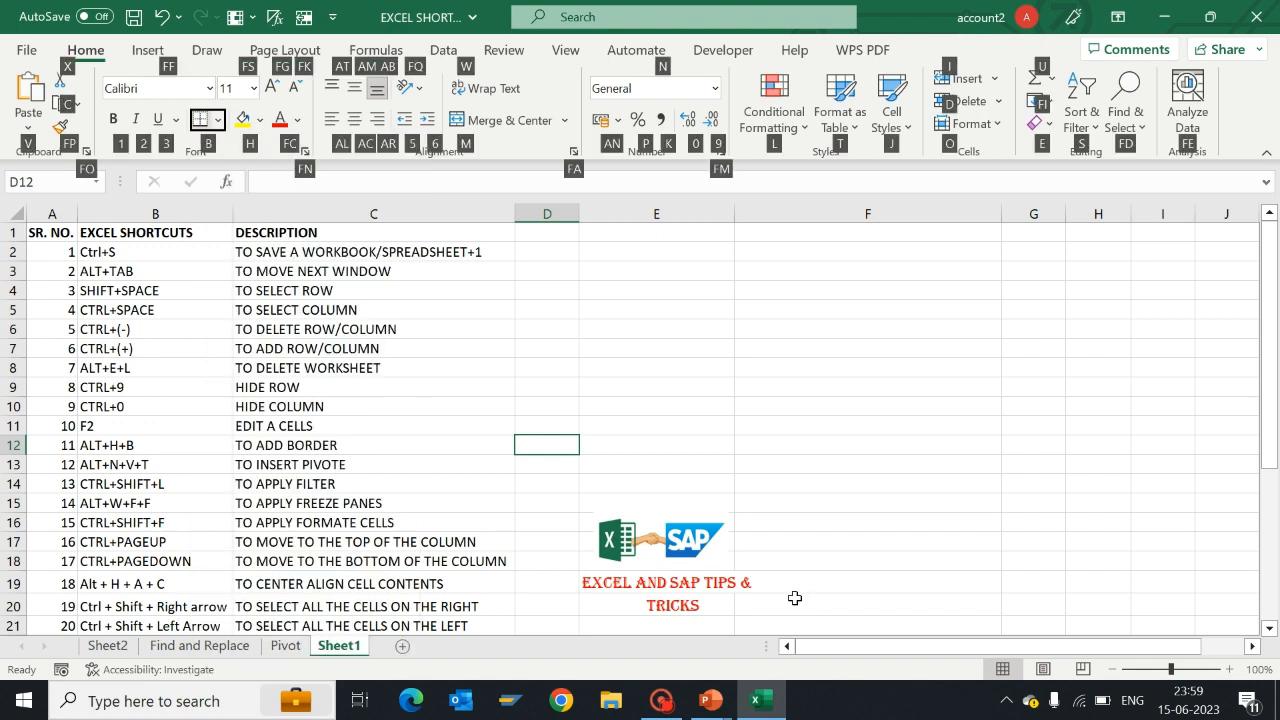
{"action": "key", "text": "Escape"}
{"action": "key", "text": "Escape"}
Step: Select the whole shortcut table A1:C34 and apply outside borders to it
{"action": "key", "text": "Home"}
{"action": "key", "text": "ctrl+Up"}
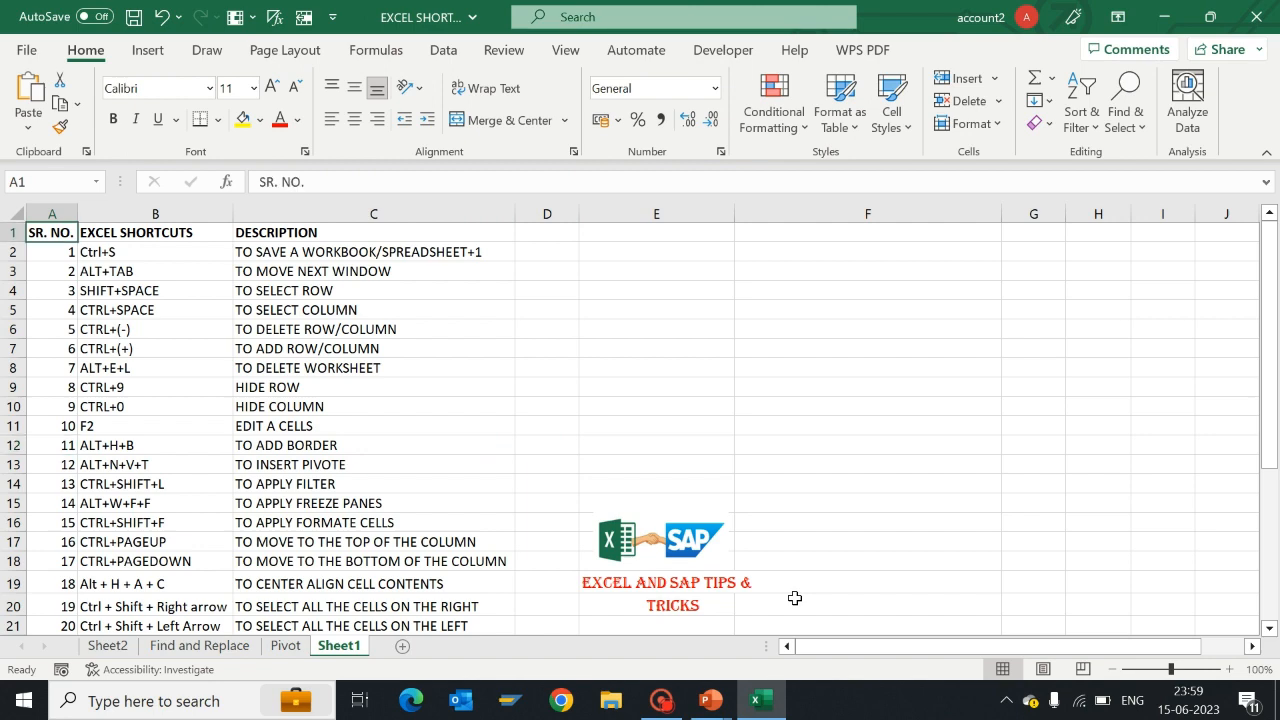
{"action": "key", "text": "ctrl+shift+Right"}
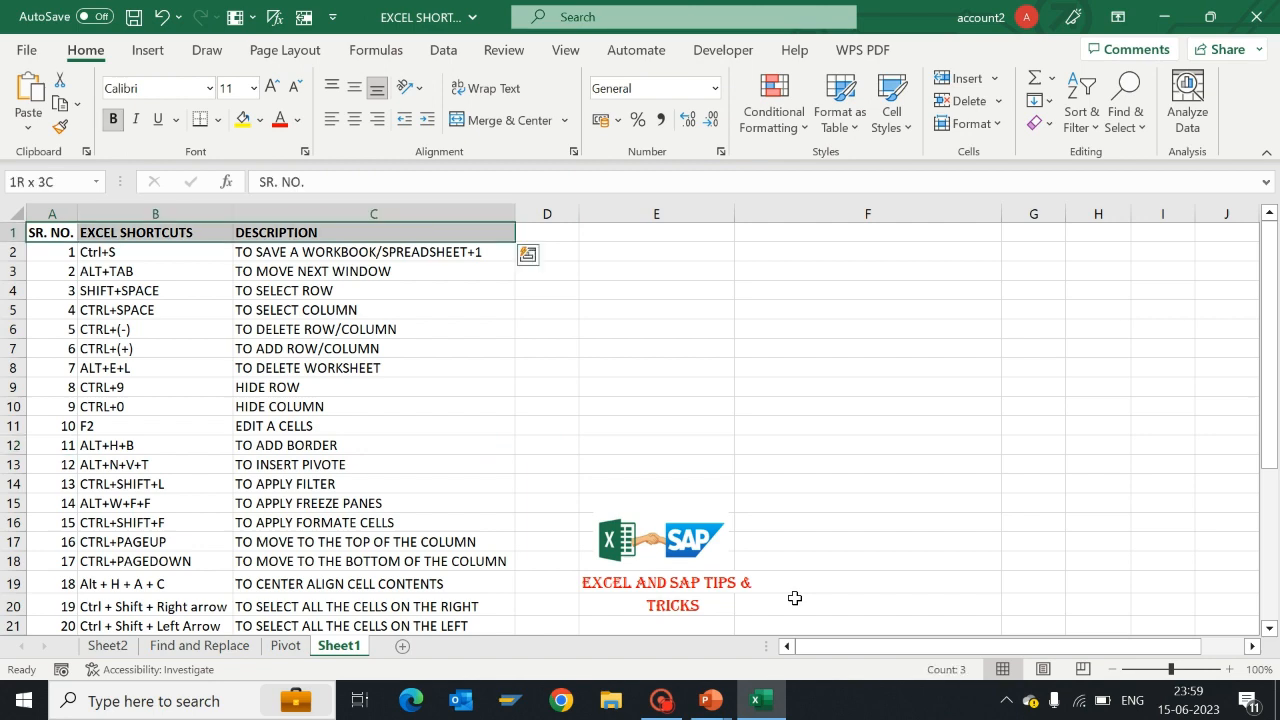
{"action": "key", "text": "ctrl+shift+Down"}
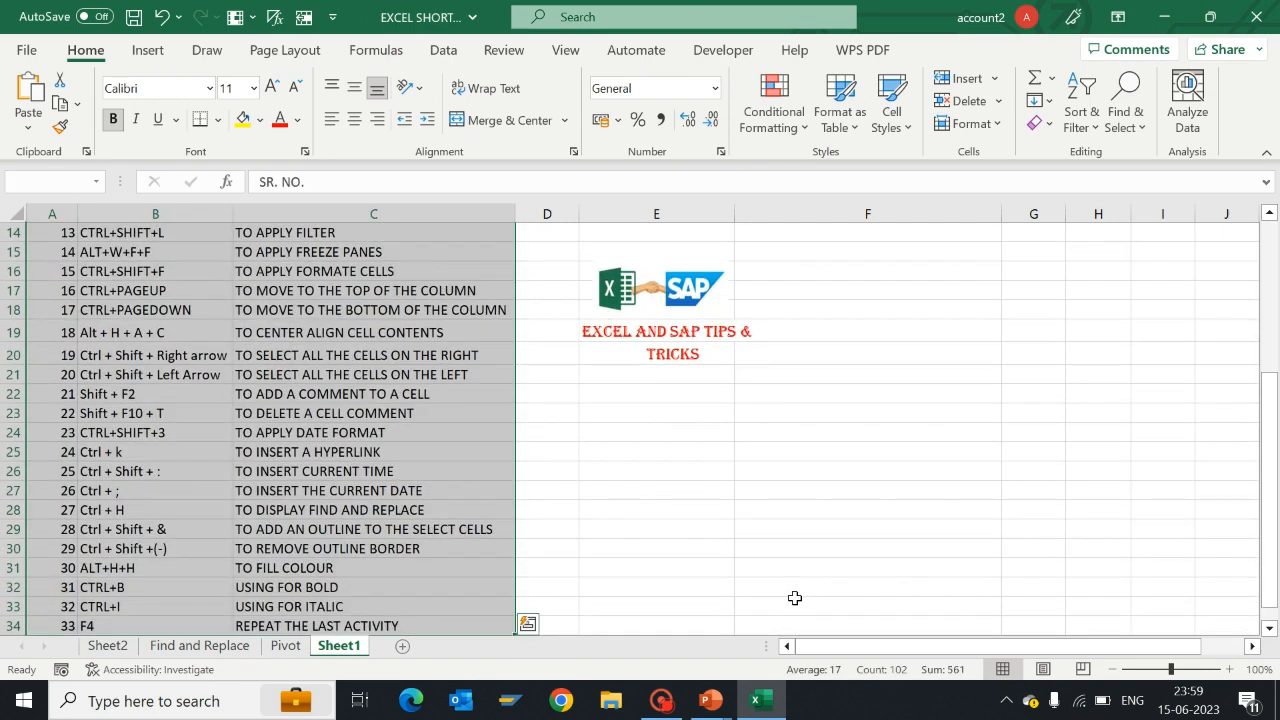
{"action": "key", "text": "alt"}
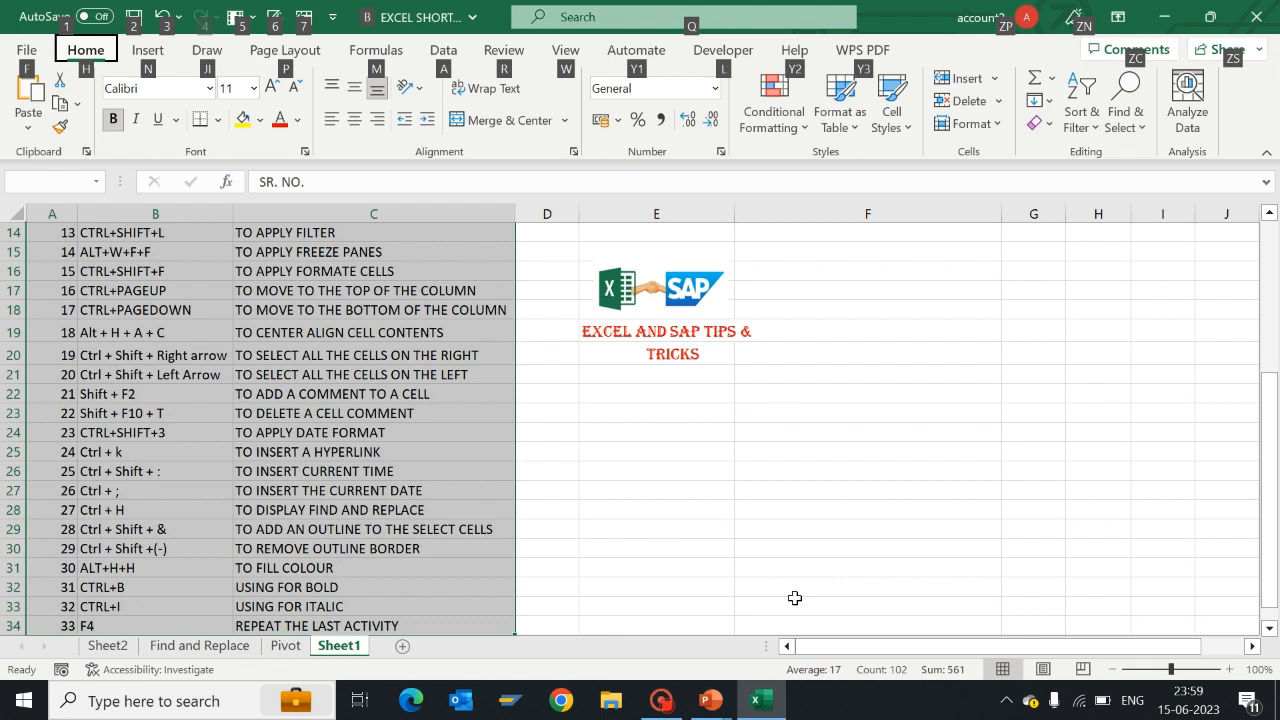
{"action": "key", "text": "h"}
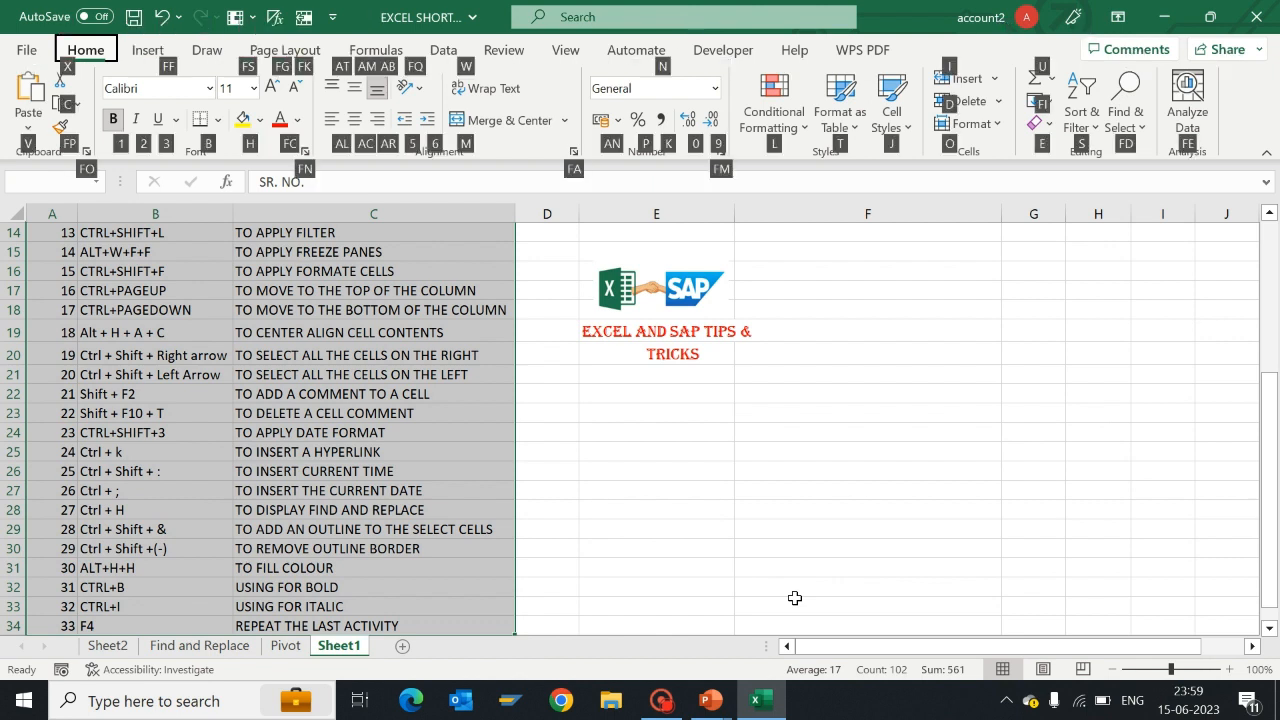
{"action": "key", "text": "b"}
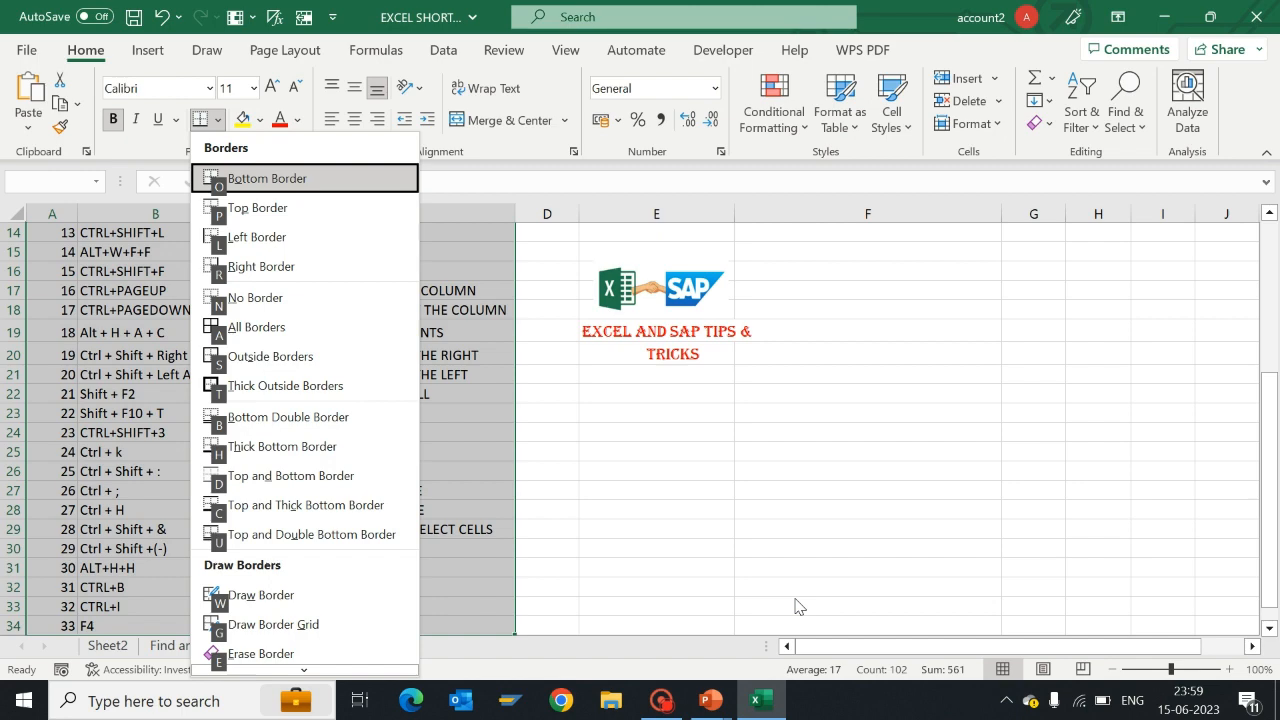
{"action": "key", "text": "a"}
{"action": "scroll", "coordinate": [797, 602], "scroll_direction": "up", "scroll_amount": 5}
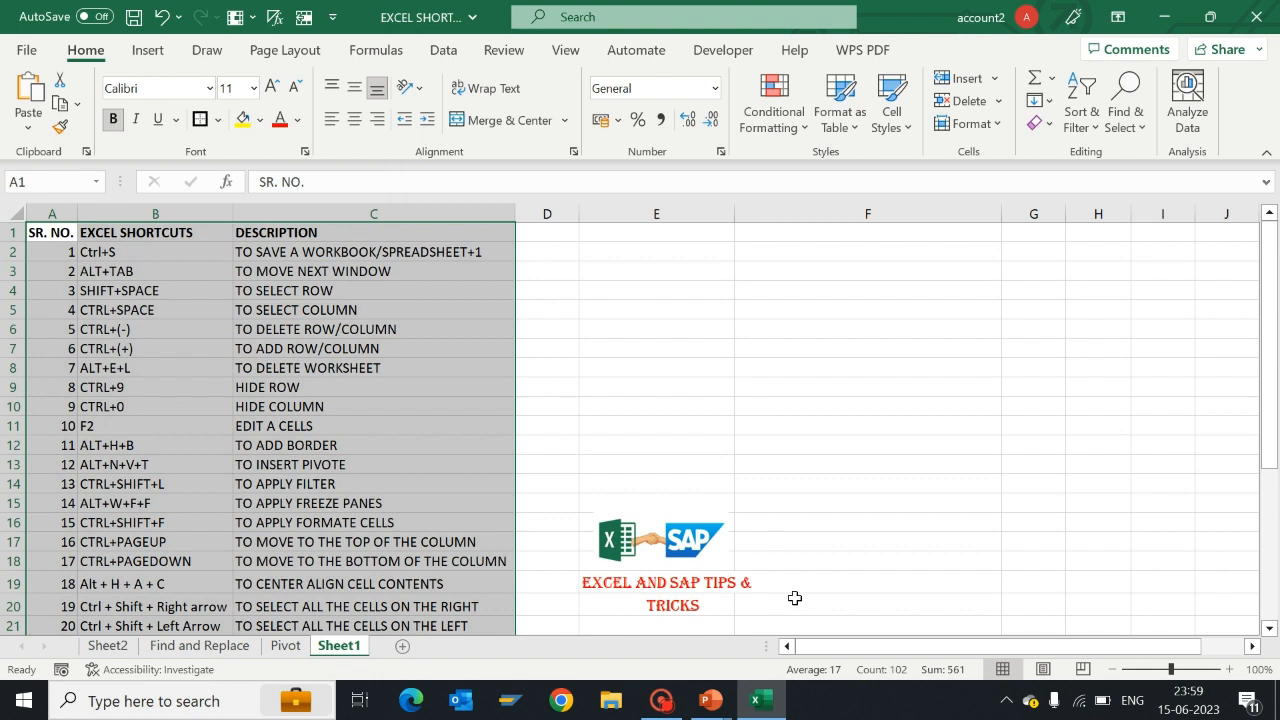
{"action": "key", "text": "Down"}
{"action": "key", "text": "Up"}
{"action": "key", "text": "Right"}
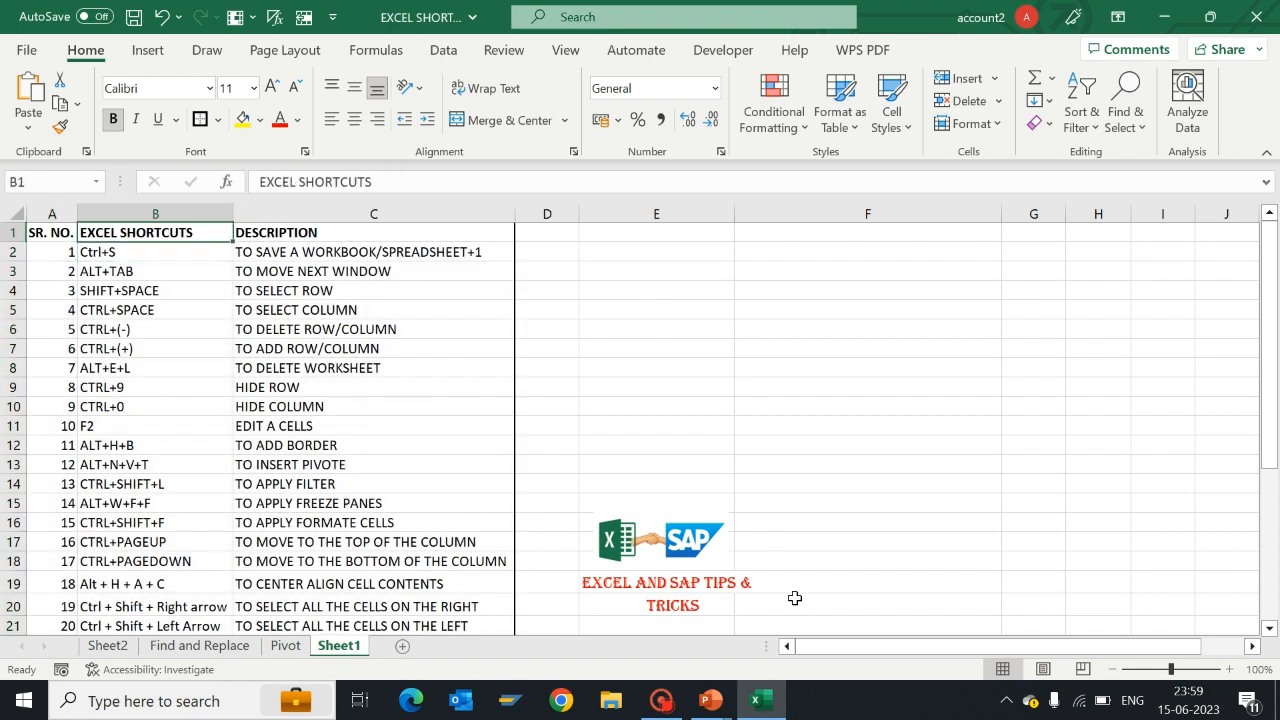
Step: Reselect the shortcut table A1:C34 from the SR. NO. header and apply All Borders
{"action": "key", "text": "Left"}
{"action": "key", "text": "shift+Right"}
{"action": "key", "text": "shift+Right"}
{"action": "key", "text": "shift+Right"}
{"action": "key", "text": "shift+Left"}
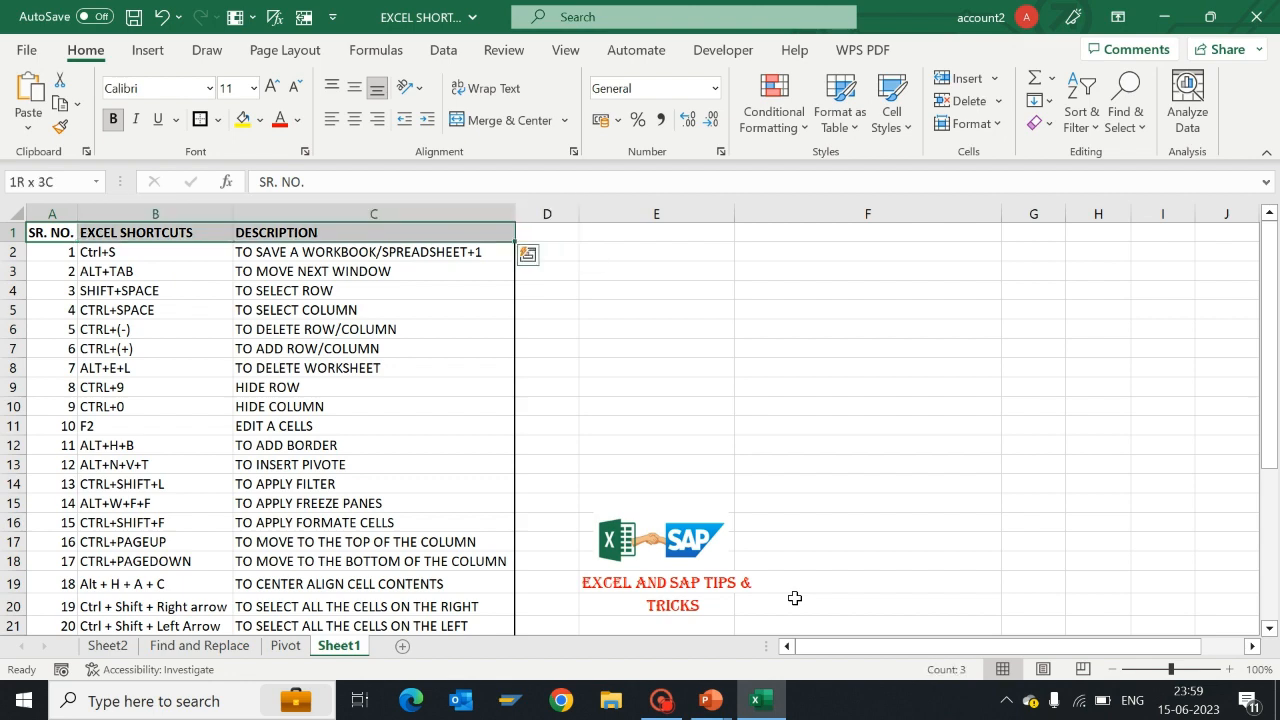
{"action": "key", "text": "ctrl+shift+Down"}
{"action": "key", "text": "alt"}
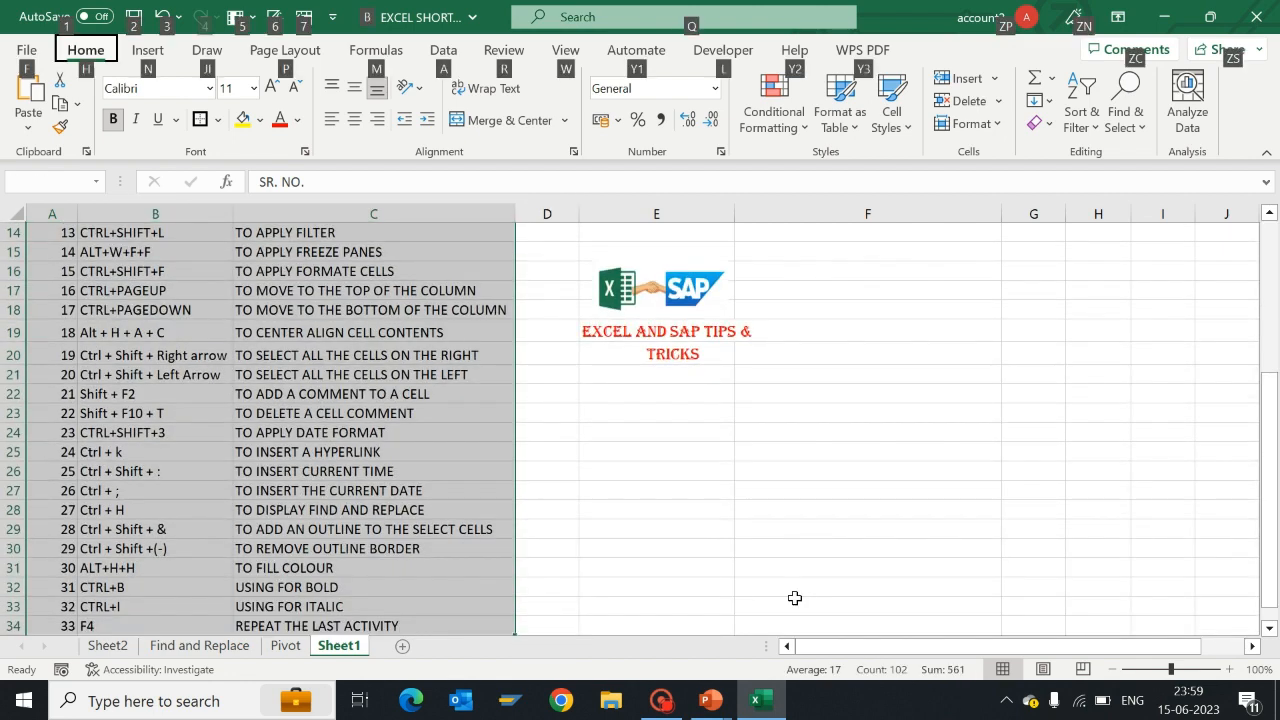
{"action": "key", "text": "h"}
{"action": "key", "text": "b"}
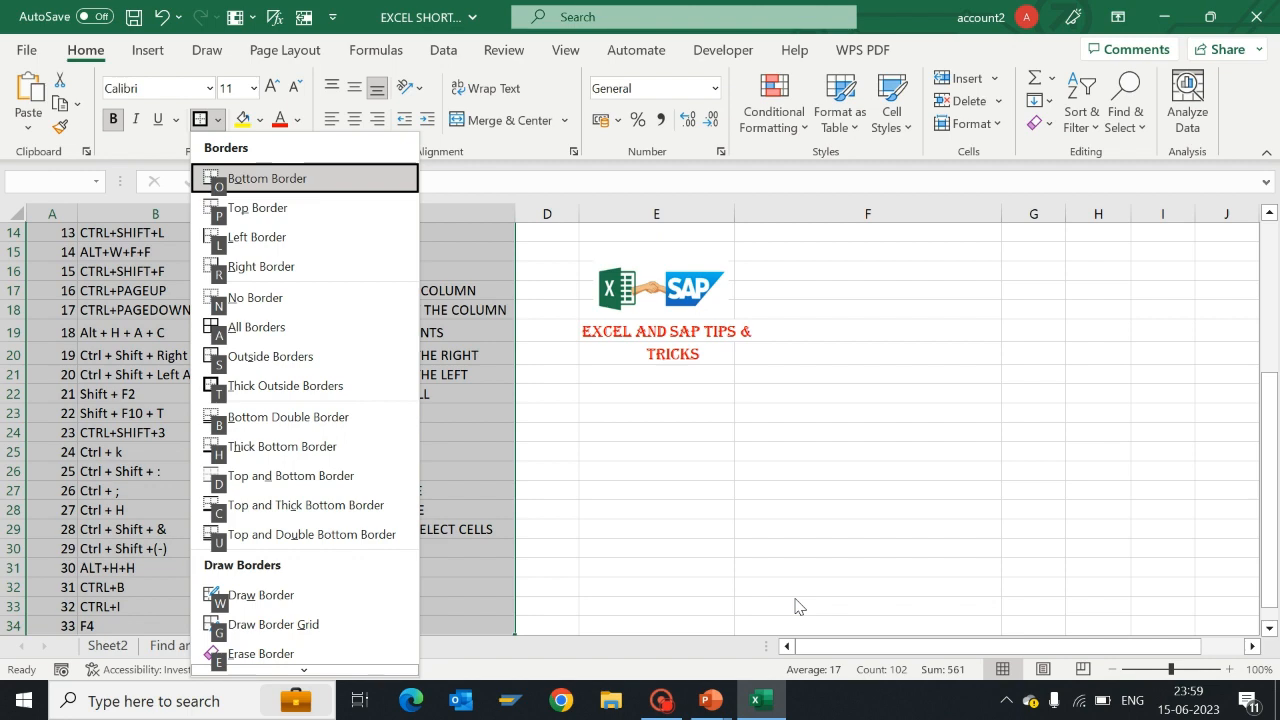
{"action": "key", "text": "a"}
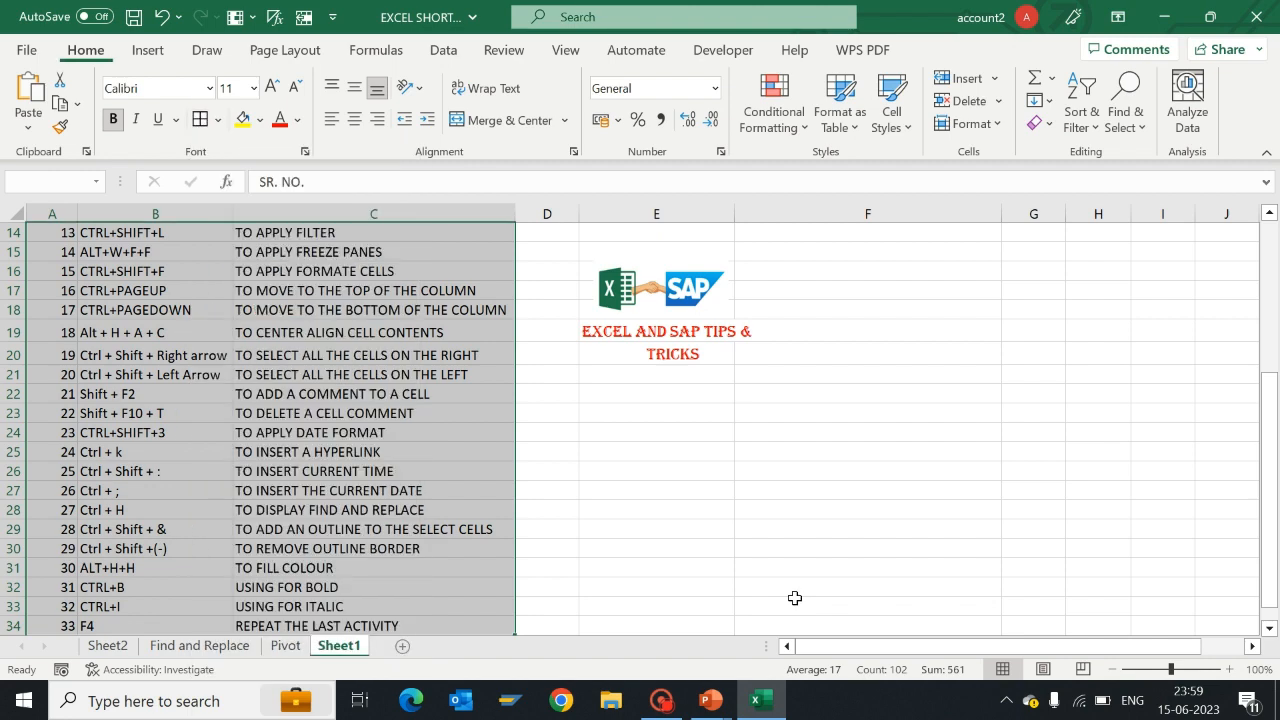
Step: Check the borders across the shortcut table by moving down through its rows to row 25 and back up
{"action": "scroll", "coordinate": [795, 598], "scroll_direction": "up", "scroll_amount": 5}
{"action": "key", "text": "Down"}
{"action": "key", "text": "Down"}
{"action": "key", "text": "Down"}
{"action": "key", "text": "Down"}
{"action": "key", "text": "Down"}
{"action": "key", "text": "Down"}
{"action": "key", "text": "Down"}
{"action": "key", "text": "Down"}
{"action": "key", "text": "Down"}
{"action": "key", "text": "Down"}
{"action": "key", "text": "Down"}
{"action": "key", "text": "Down"}
{"action": "key", "text": "Down"}
{"action": "key", "text": "Down"}
{"action": "key", "text": "Down"}
{"action": "key", "text": "Down"}
{"action": "key", "text": "Down"}
{"action": "key", "text": "Down"}
{"action": "key", "text": "Down"}
{"action": "key", "text": "Down"}
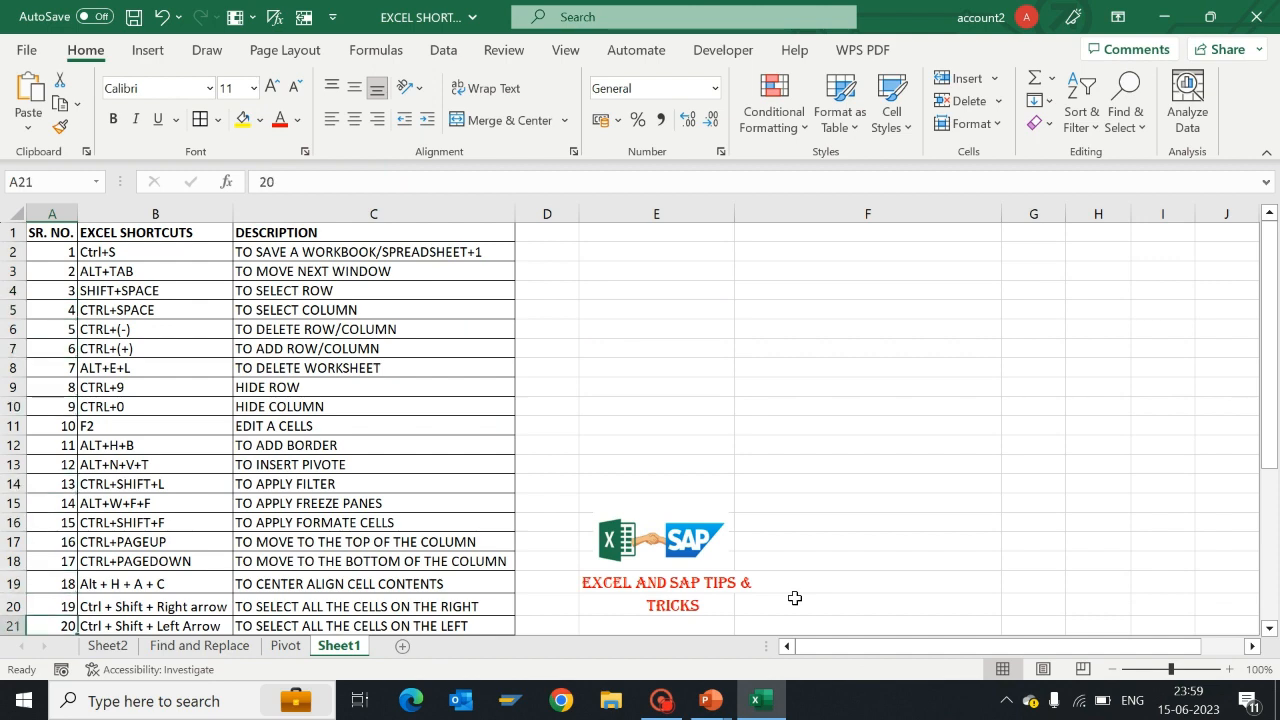
{"action": "key", "text": "Down"}
{"action": "key", "text": "Down"}
{"action": "key", "text": "Down"}
{"action": "key", "text": "Down"}
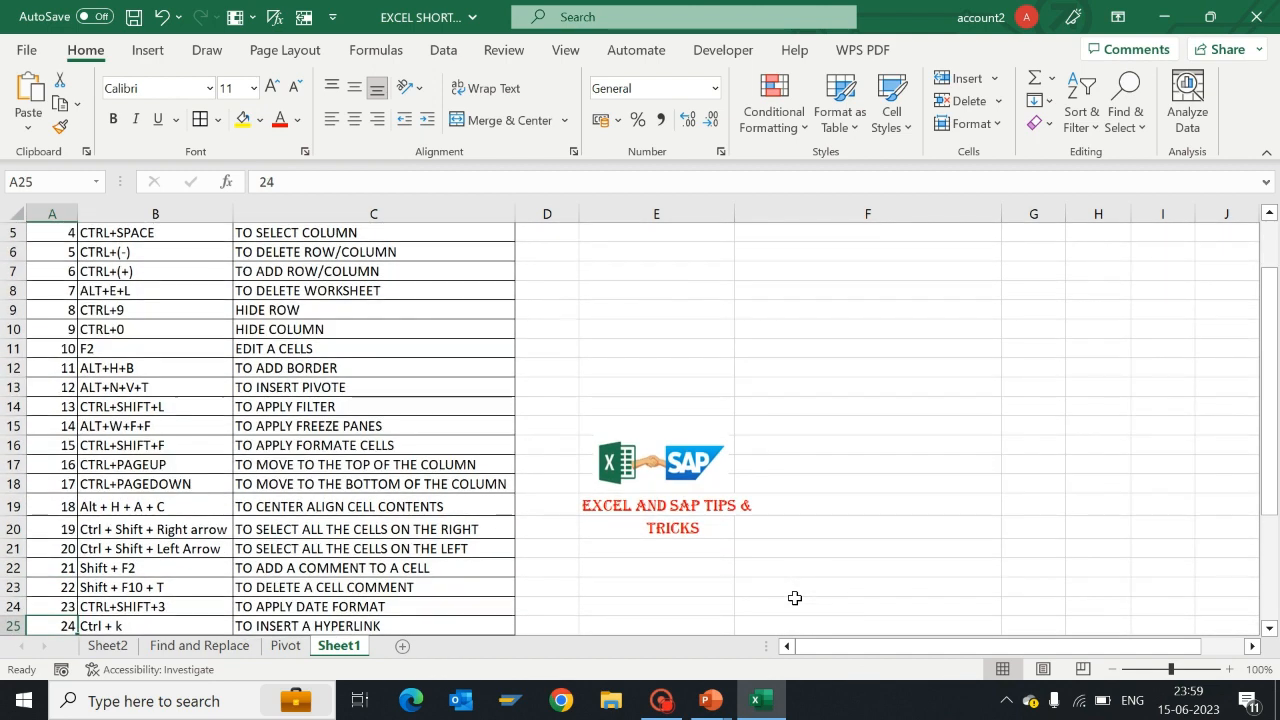
{"action": "key", "text": "Up"}
{"action": "key", "text": "Up"}
{"action": "key", "text": "Up"}
{"action": "key", "text": "Up"}
{"action": "key", "text": "Up"}
{"action": "key", "text": "Up"}
{"action": "key", "text": "Up"}
{"action": "key", "text": "Up"}
{"action": "key", "text": "Up"}
{"action": "key", "text": "Up"}
{"action": "key", "text": "Up"}
{"action": "key", "text": "Up"}
{"action": "key", "text": "Up"}
{"action": "key", "text": "Right"}
{"action": "key", "text": "Right"}
{"action": "key", "text": "Up"}
{"action": "key", "text": "Up"}
{"action": "key", "text": "Up"}
{"action": "key", "text": "Up"}
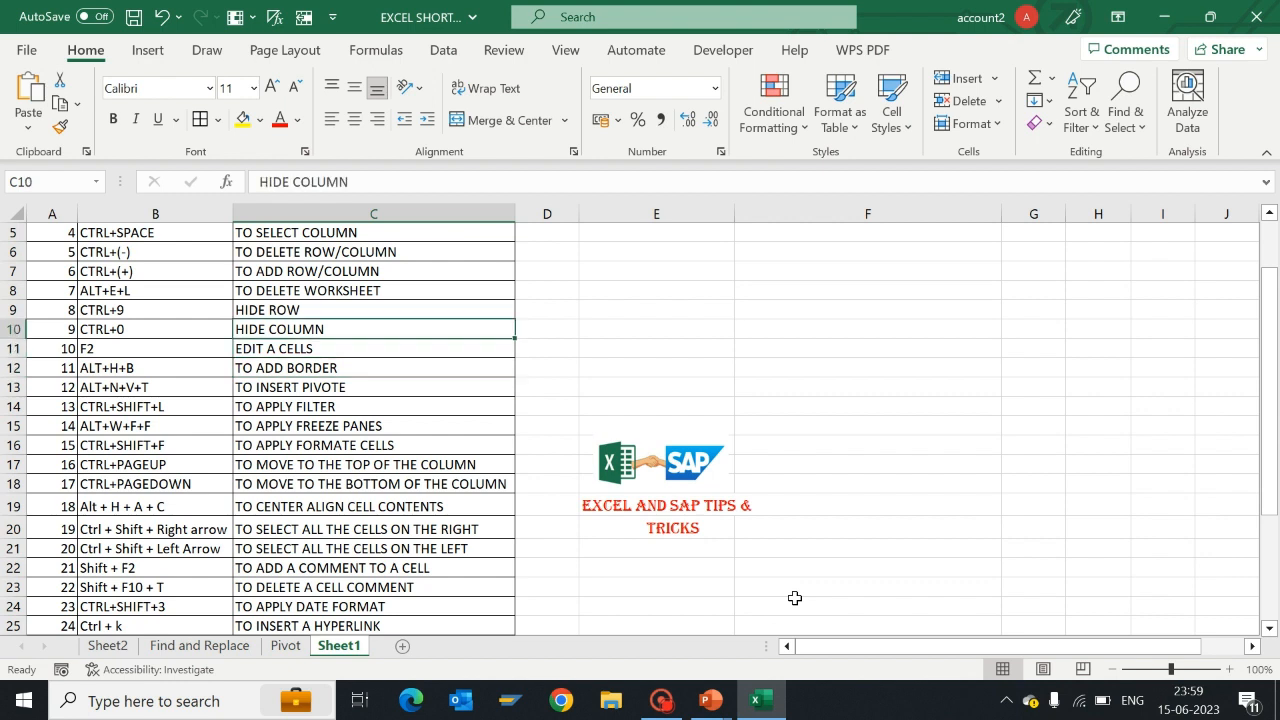
Step: Go to the ALT+N+V+T shortcut for inserting a pivot in B13
{"action": "key", "text": "Left"}
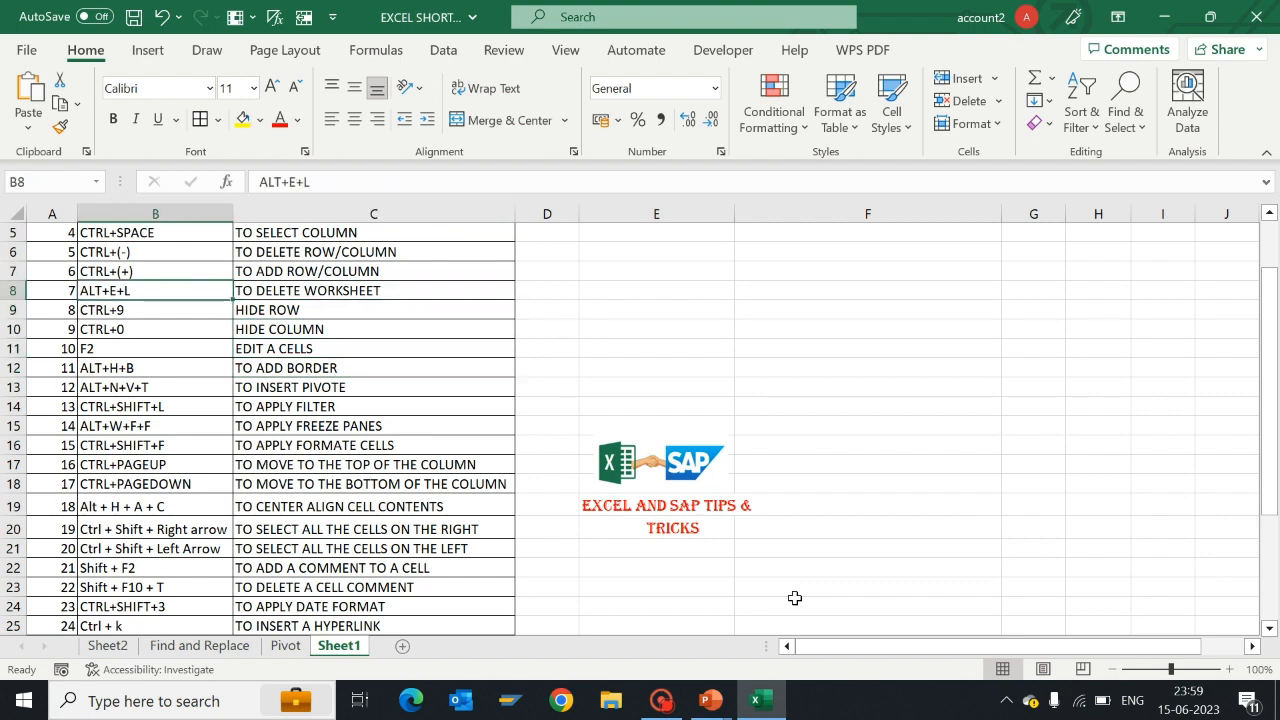
{"action": "key", "text": "Down"}
{"action": "key", "text": "Down"}
{"action": "key", "text": "Down"}
{"action": "key", "text": "Down"}
{"action": "key", "text": "Down"}
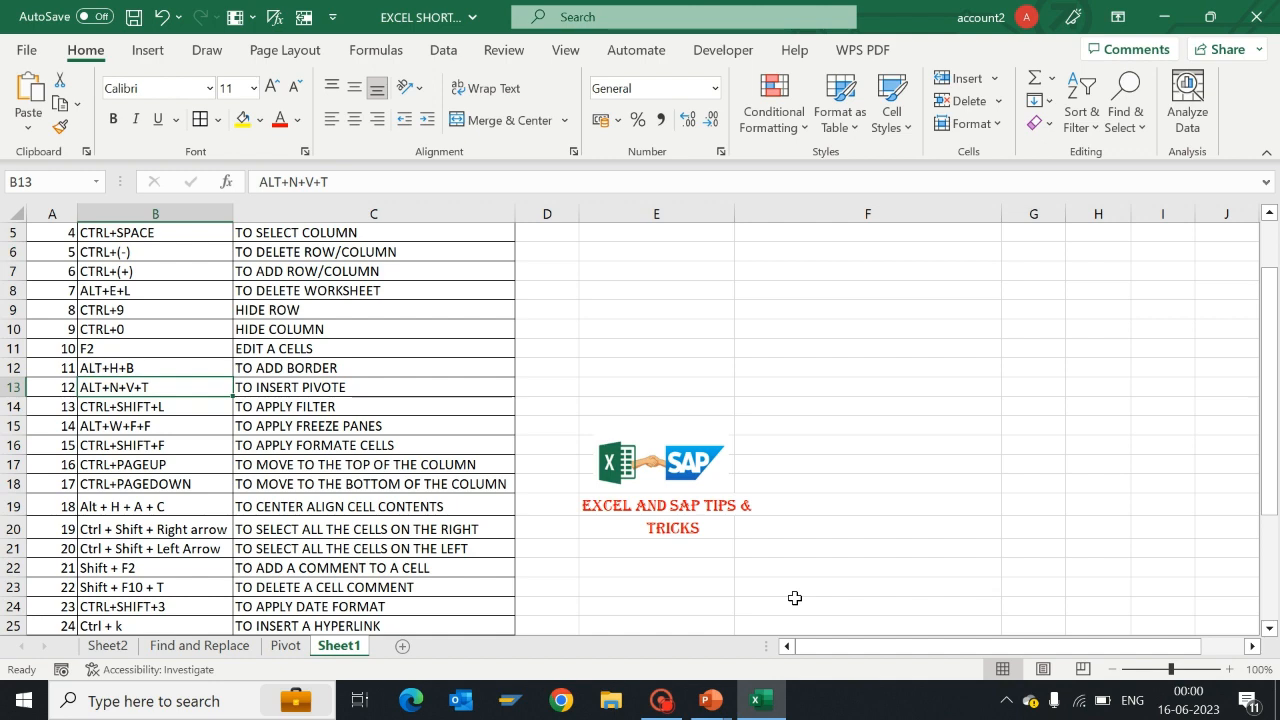
Step: Switch to the Pivot worksheet and select the whole customer balance table A1:C20 from the Code header
{"action": "key", "text": "ctrl+Page_Up"}
{"action": "key", "text": "ctrl+Left"}
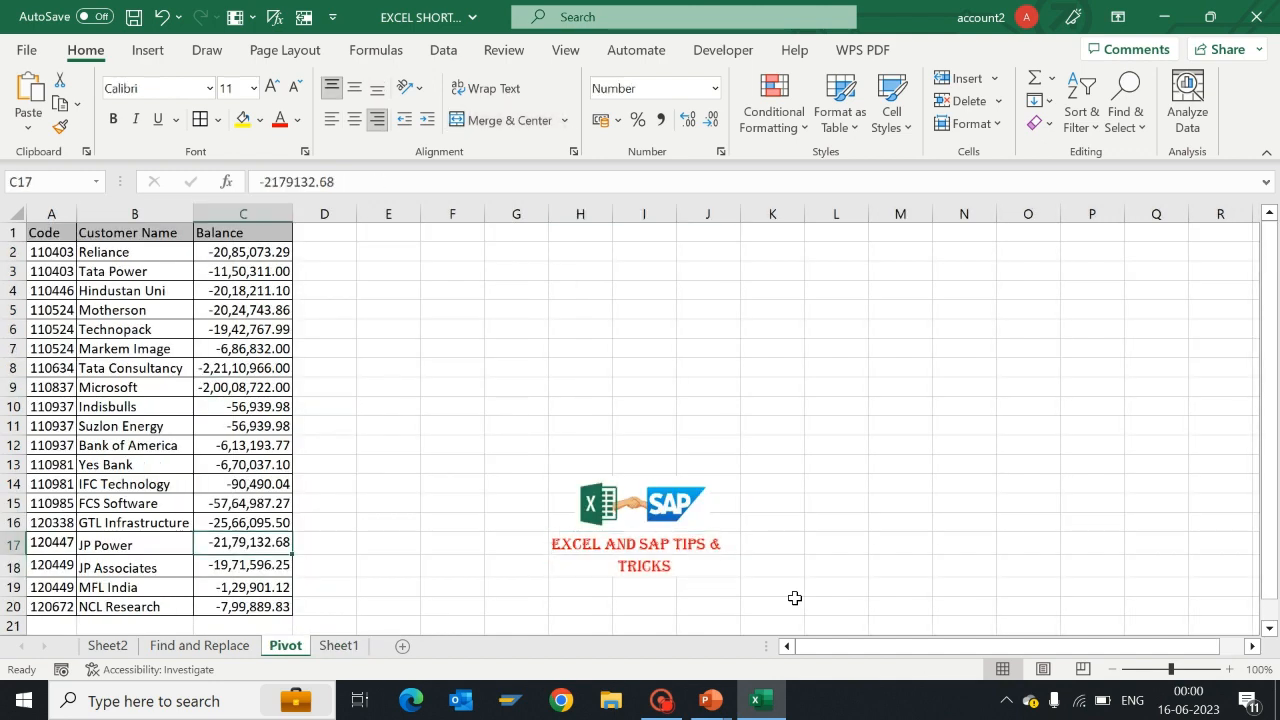
{"action": "key", "text": "ctrl+Left"}
{"action": "key", "text": "ctrl+Up"}
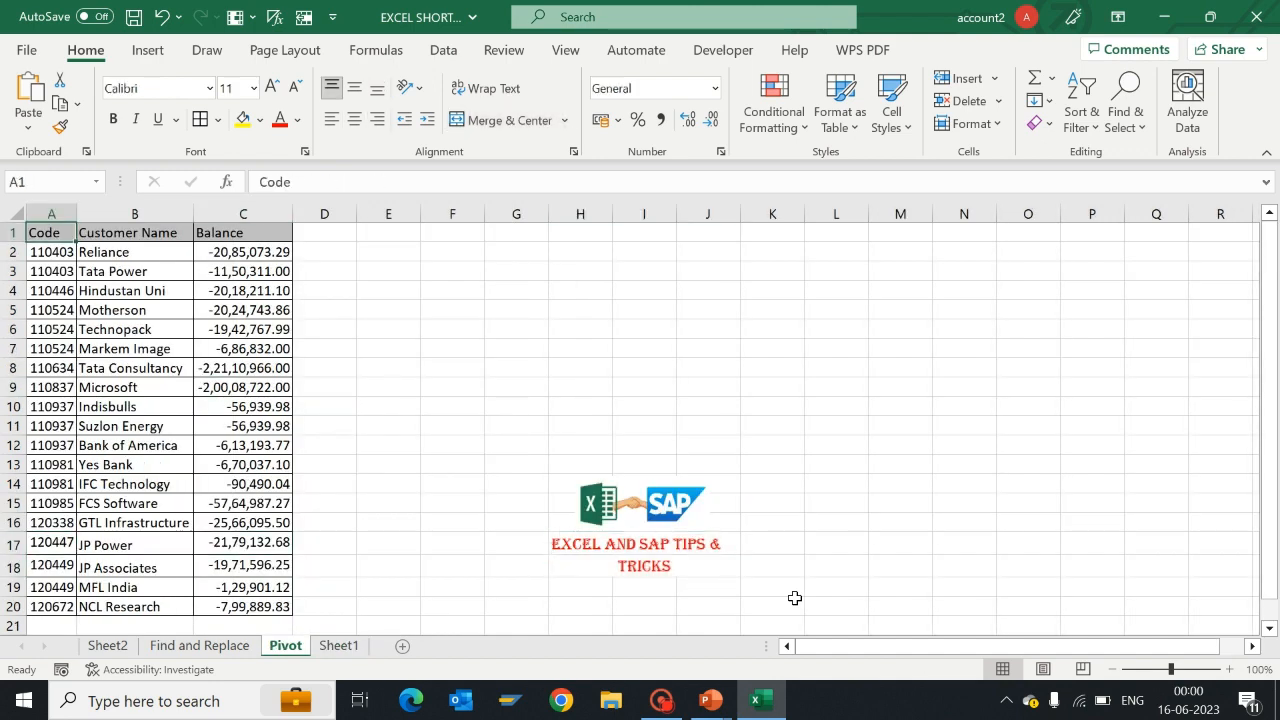
{"action": "key", "text": "ctrl+shift+Right"}
{"action": "key", "text": "ctrl+shift+Down"}
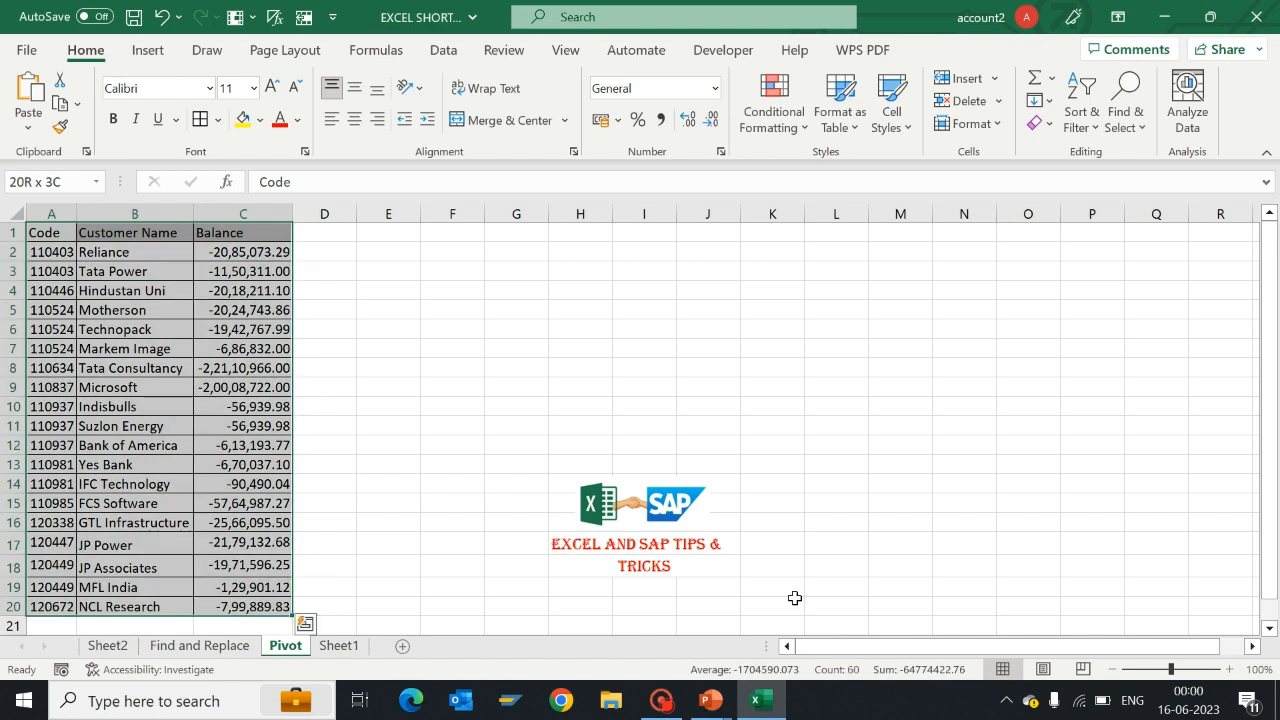
Step: Try to insert a PivotTable from A1:C20 into the existing worksheet at cell F1
{"action": "key", "text": "alt"}
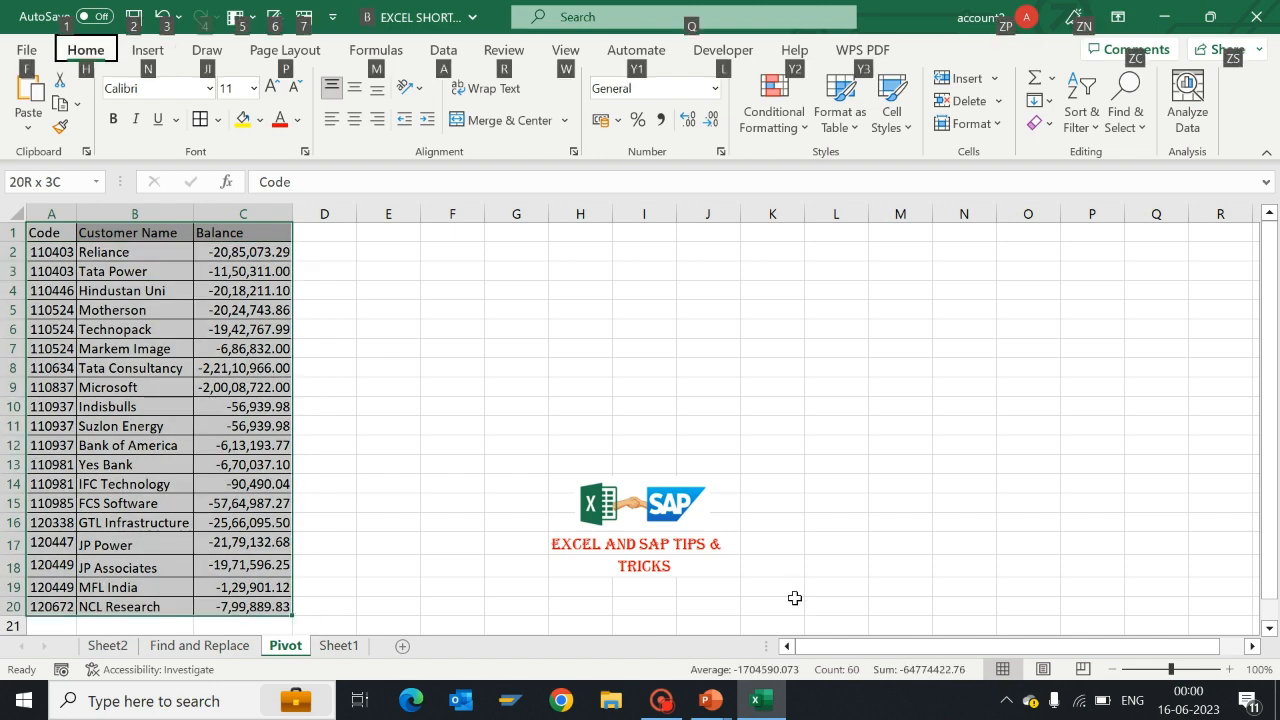
{"action": "key", "text": "n"}
{"action": "key", "text": "v"}
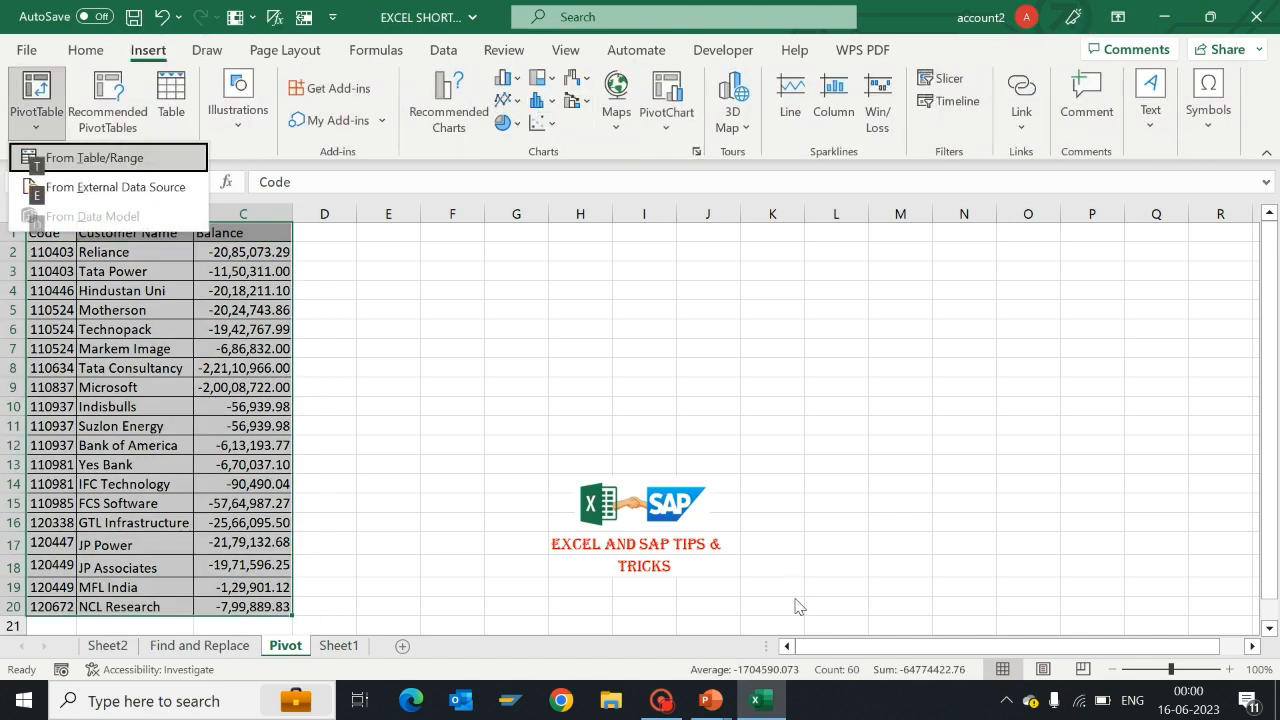
{"action": "key", "text": "t"}
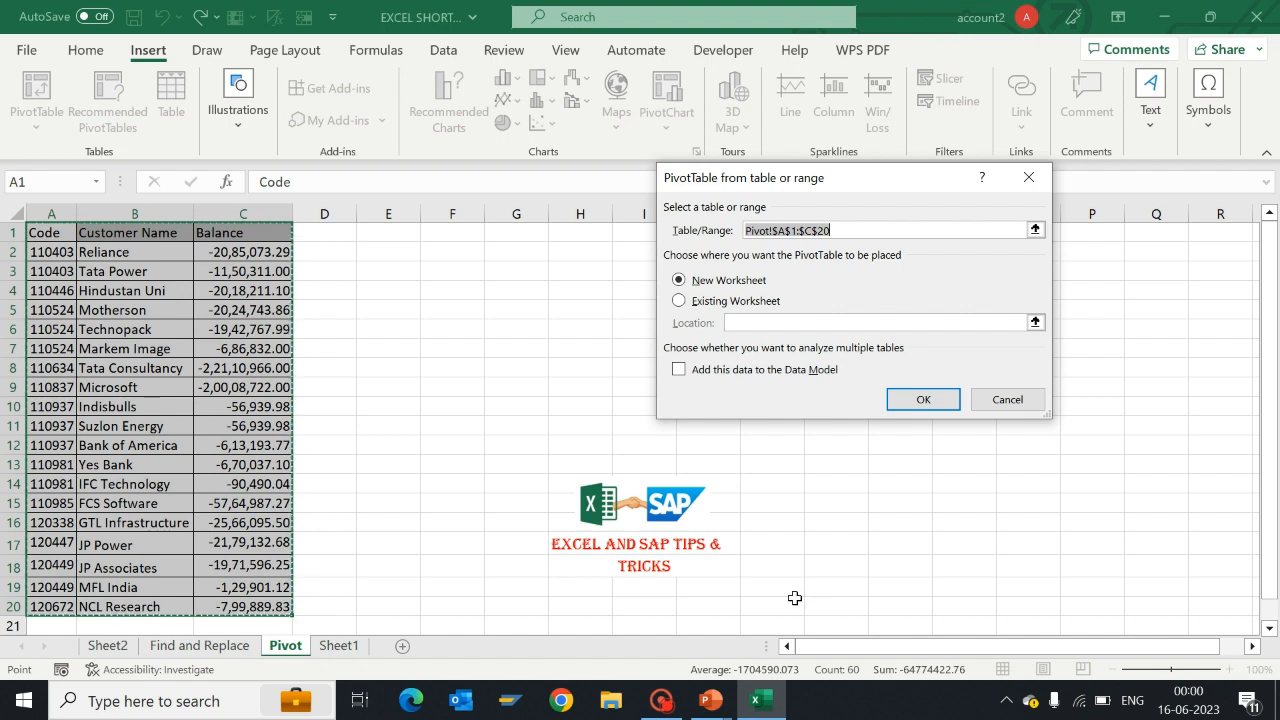
{"action": "left_click", "coordinate": [679, 301]}
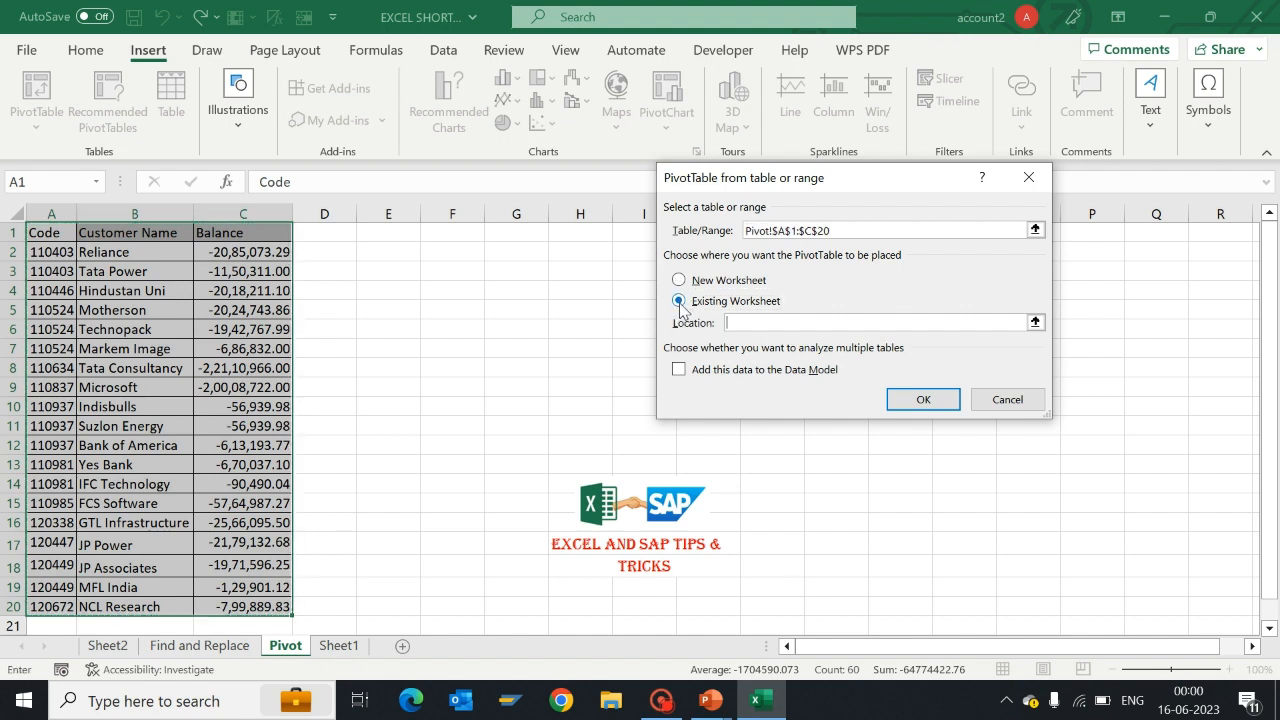
{"action": "left_click", "coordinate": [443, 230]}
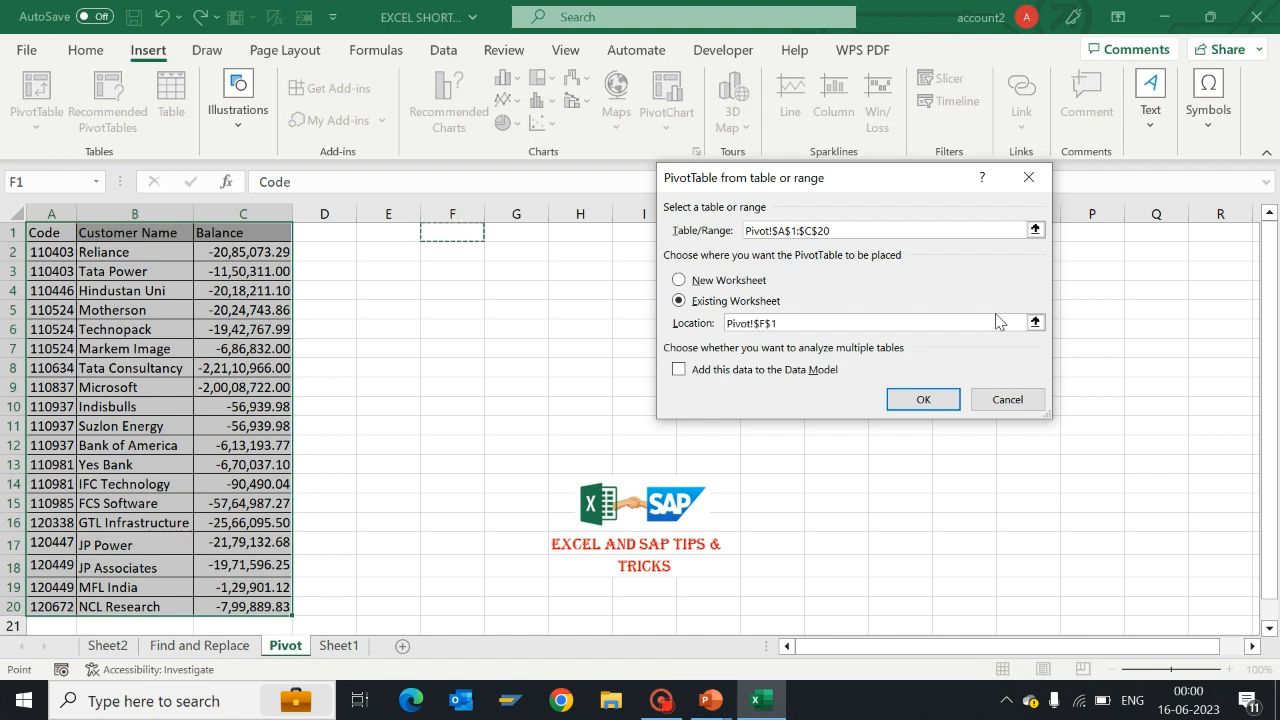
{"action": "left_click", "coordinate": [923, 401]}
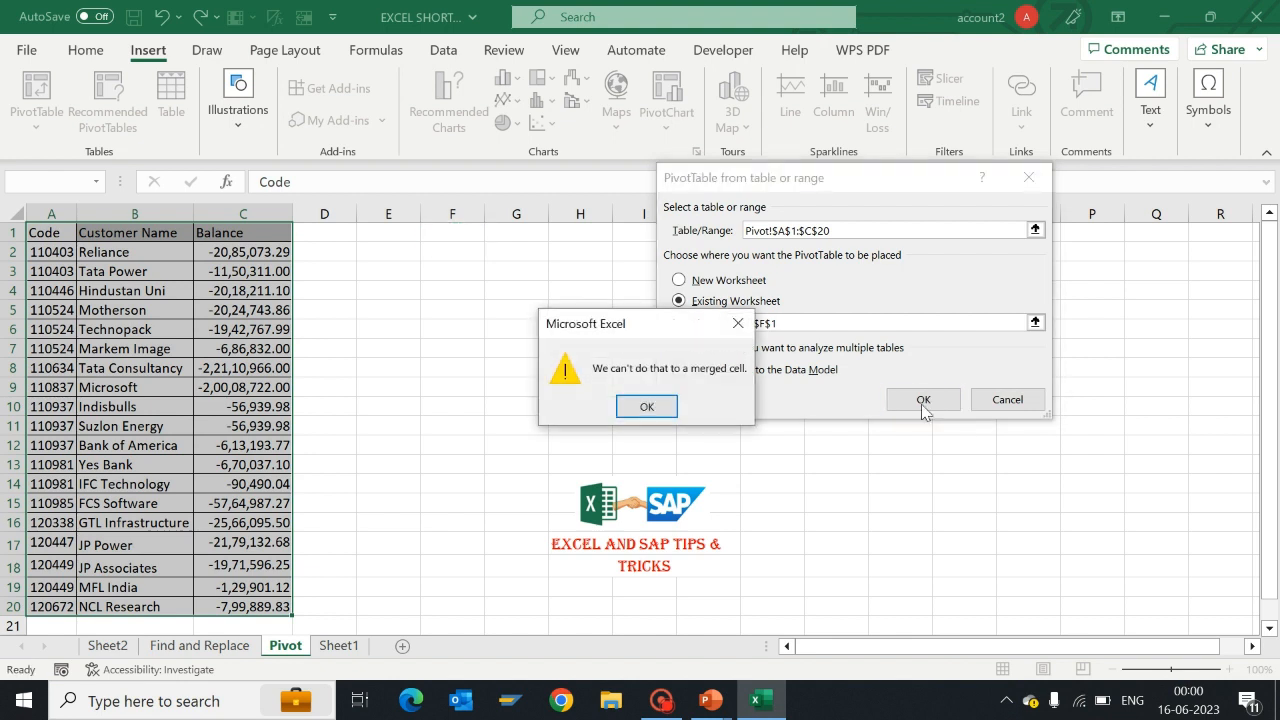
{"action": "key", "text": "Escape"}
{"action": "key", "text": "Escape"}
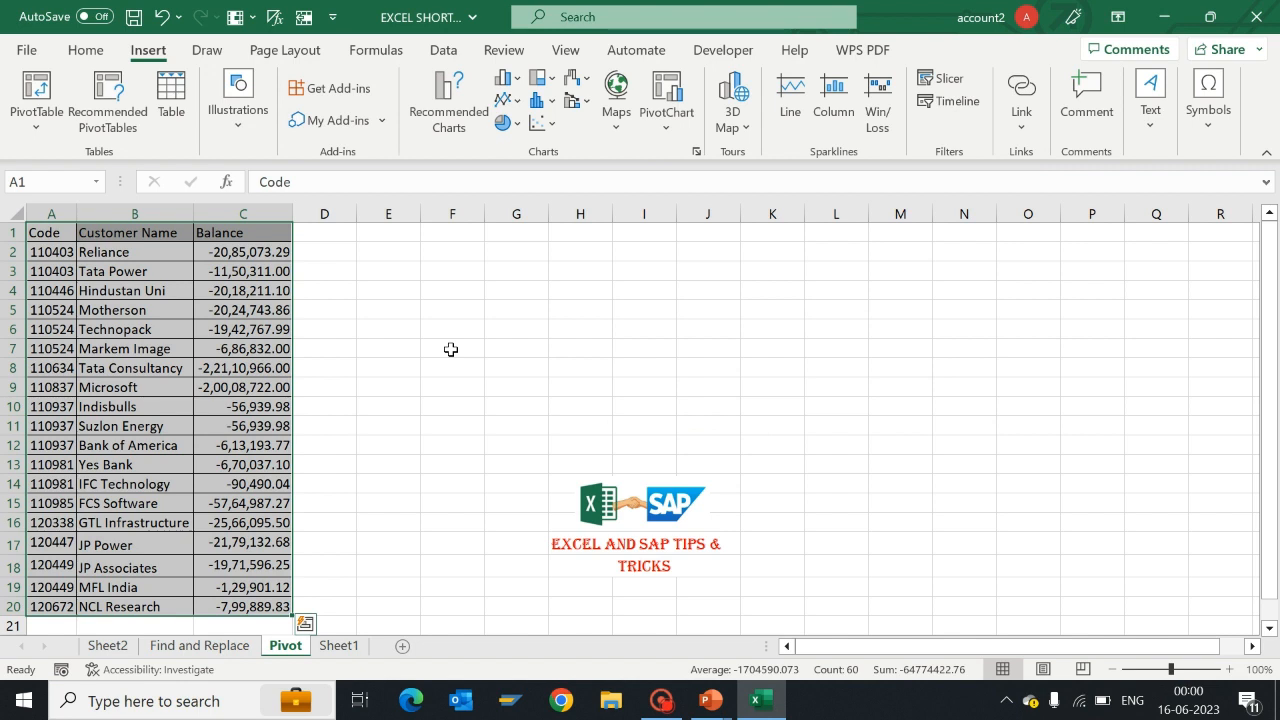
Step: Insert a PivotTable from the range A1:C20 into the existing Pivot worksheet at cell E1
{"action": "key", "text": "alt"}
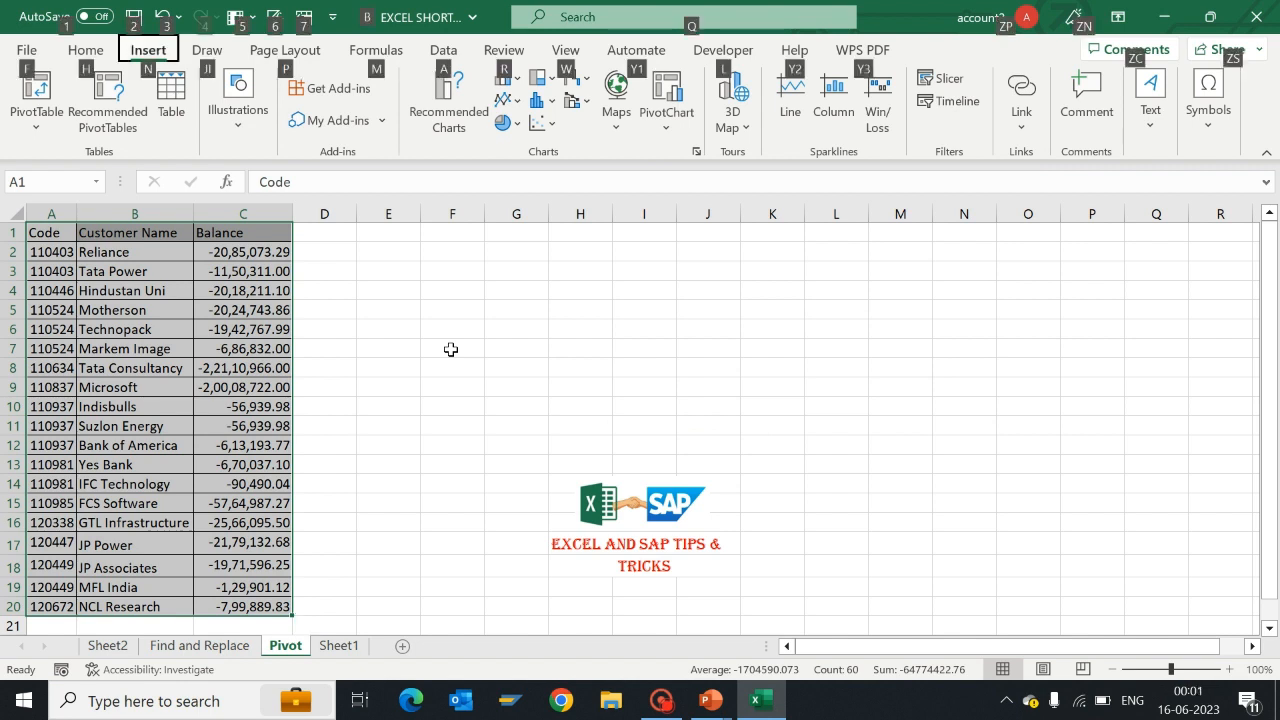
{"action": "key", "text": "n"}
{"action": "key", "text": "v"}
{"action": "key", "text": "t"}
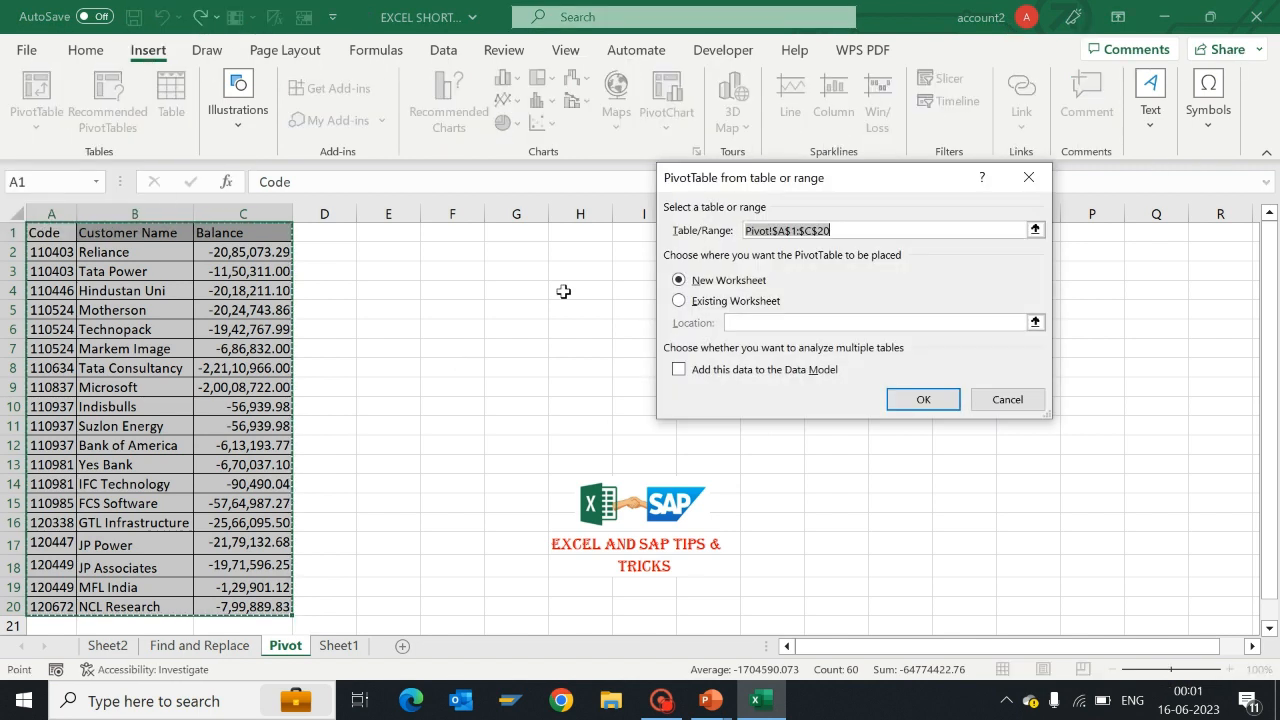
{"action": "left_click", "coordinate": [680, 302]}
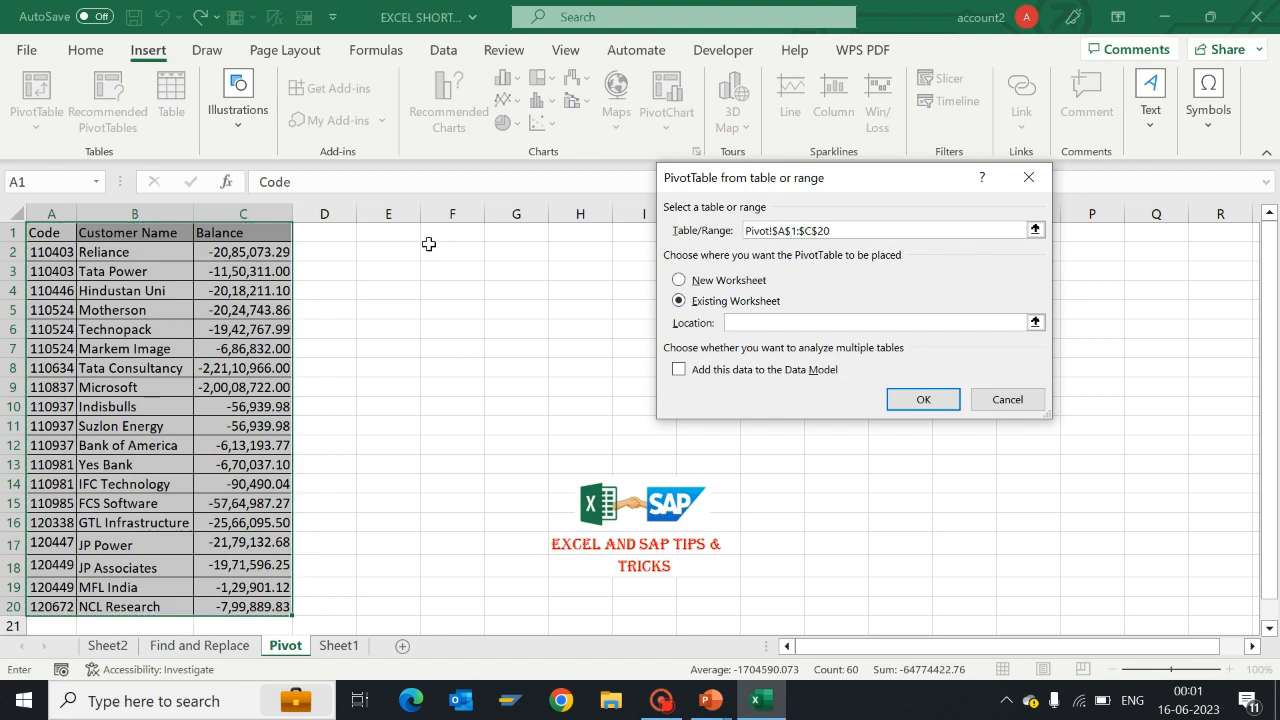
{"action": "left_click", "coordinate": [392, 236]}
{"action": "key", "text": "Return"}
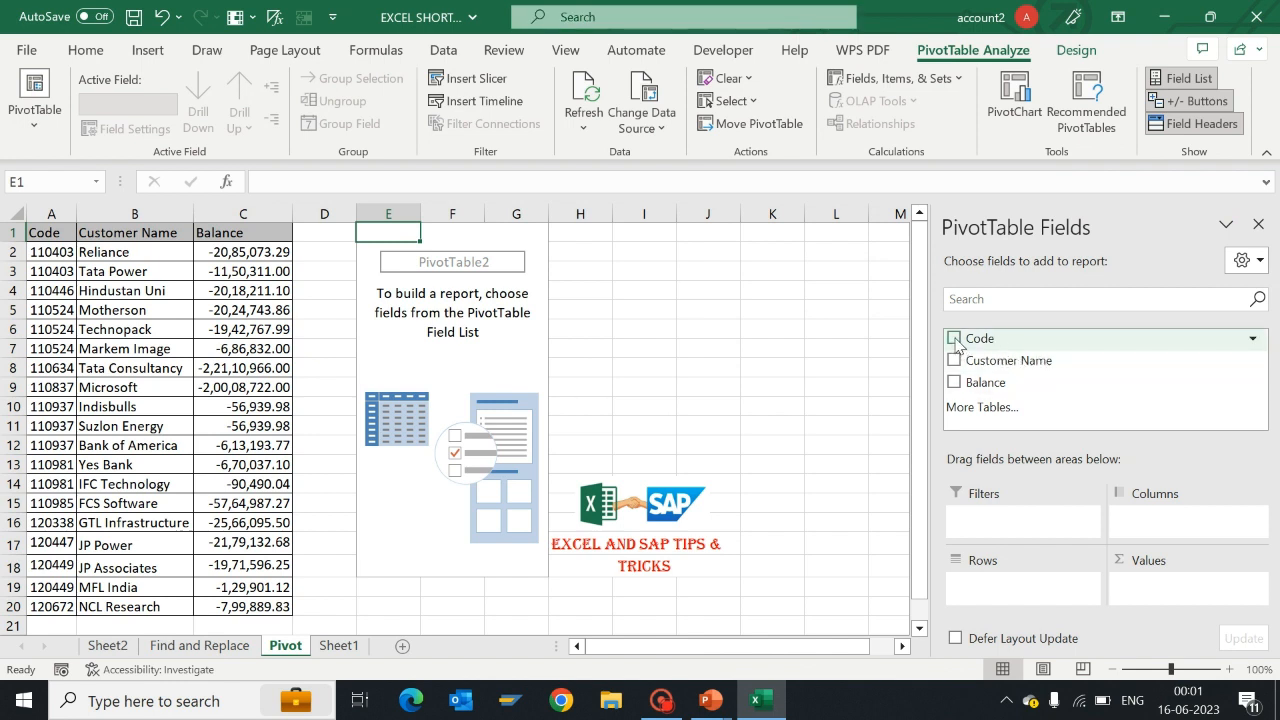
Step: Add Code and Customer Name to the pivot table's Rows area and Balance to its Values area
{"action": "left_click_drag", "start_coordinate": [980, 337], "coordinate": [1012, 594]}
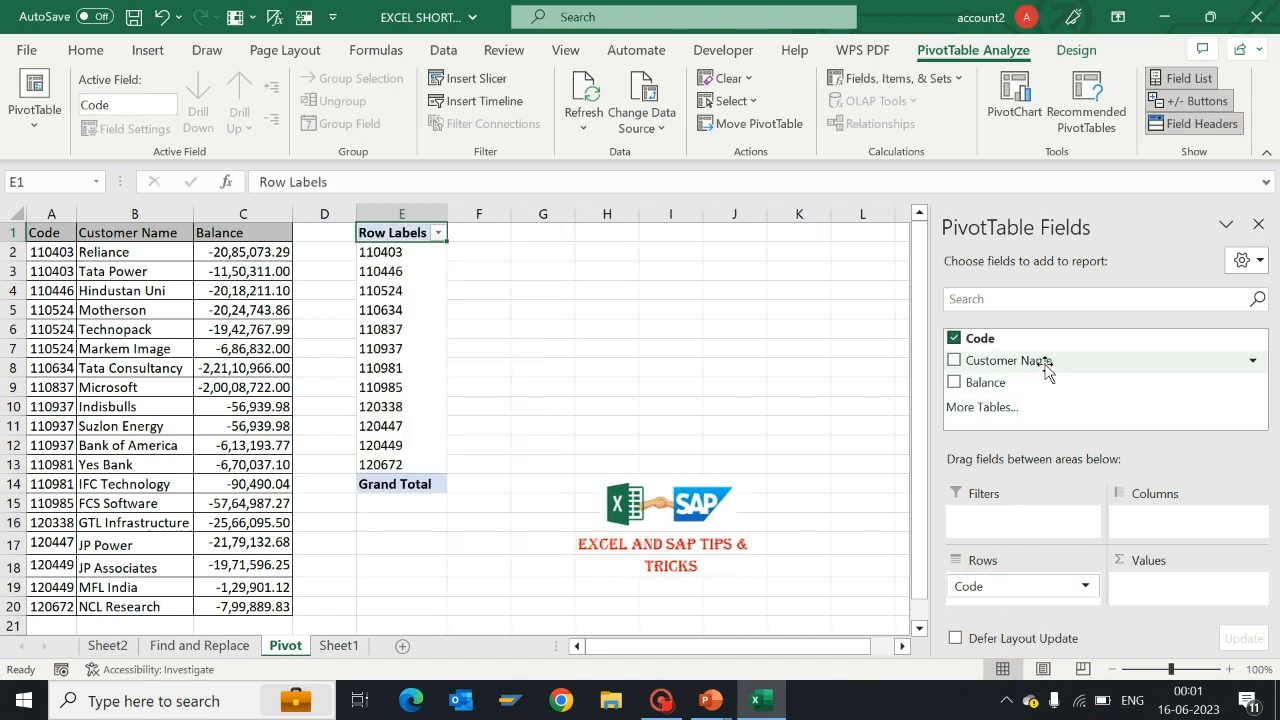
{"action": "left_click_drag", "start_coordinate": [1046, 364], "coordinate": [1026, 600]}
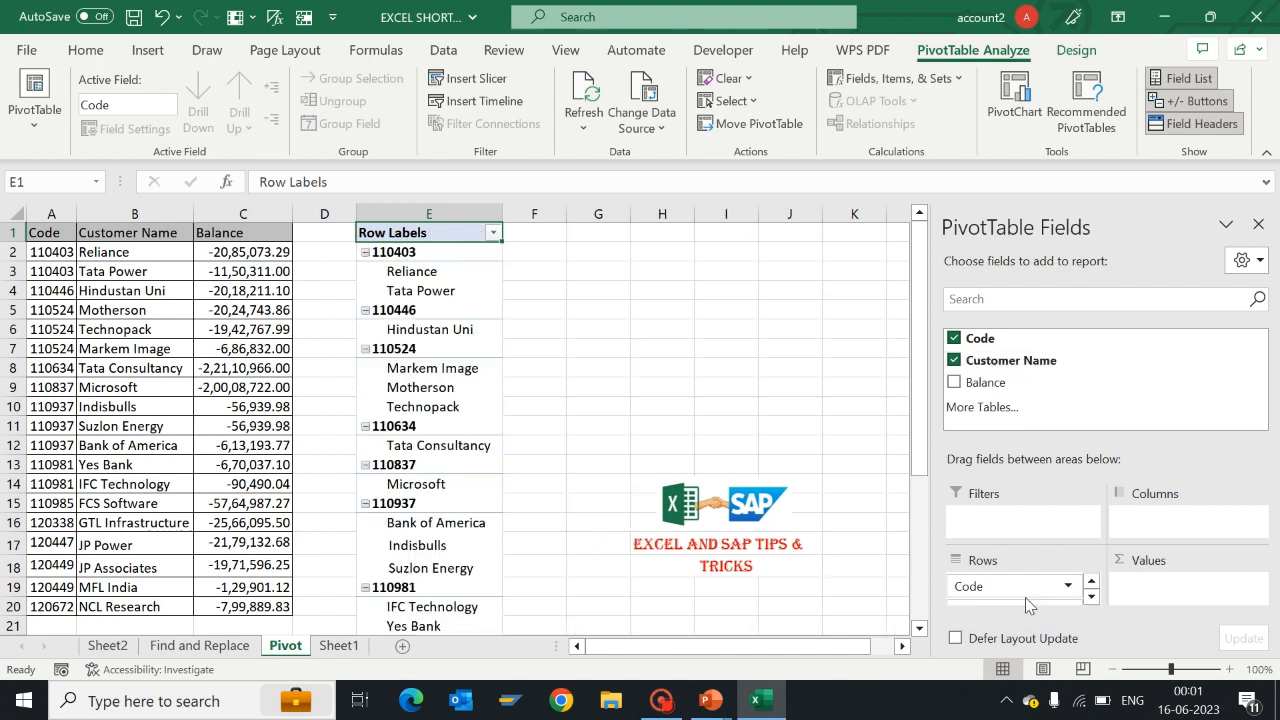
{"action": "left_click_drag", "start_coordinate": [1003, 382], "coordinate": [1200, 590]}
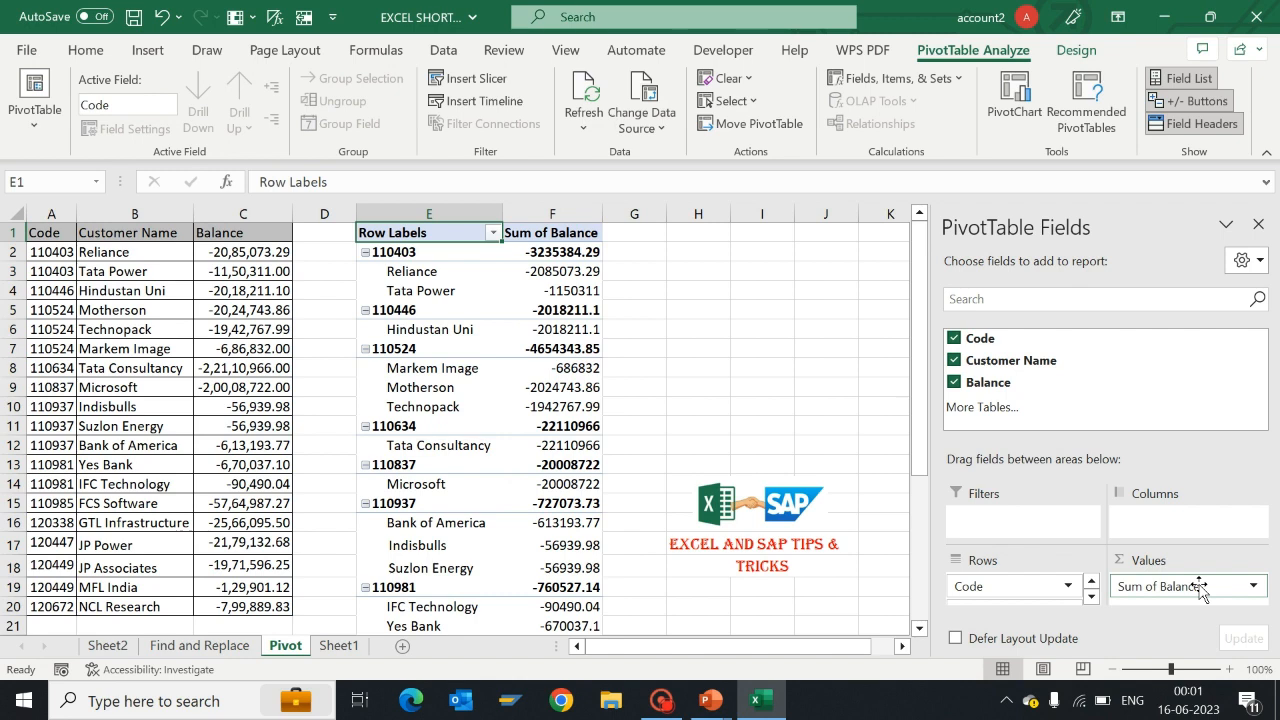
Step: Select the entire pivot table E1:F33, from the Row Labels header through the Grand Total row
{"action": "key", "text": "Left"}
{"action": "key", "text": "Right"}
{"action": "key", "text": "shift+Right"}
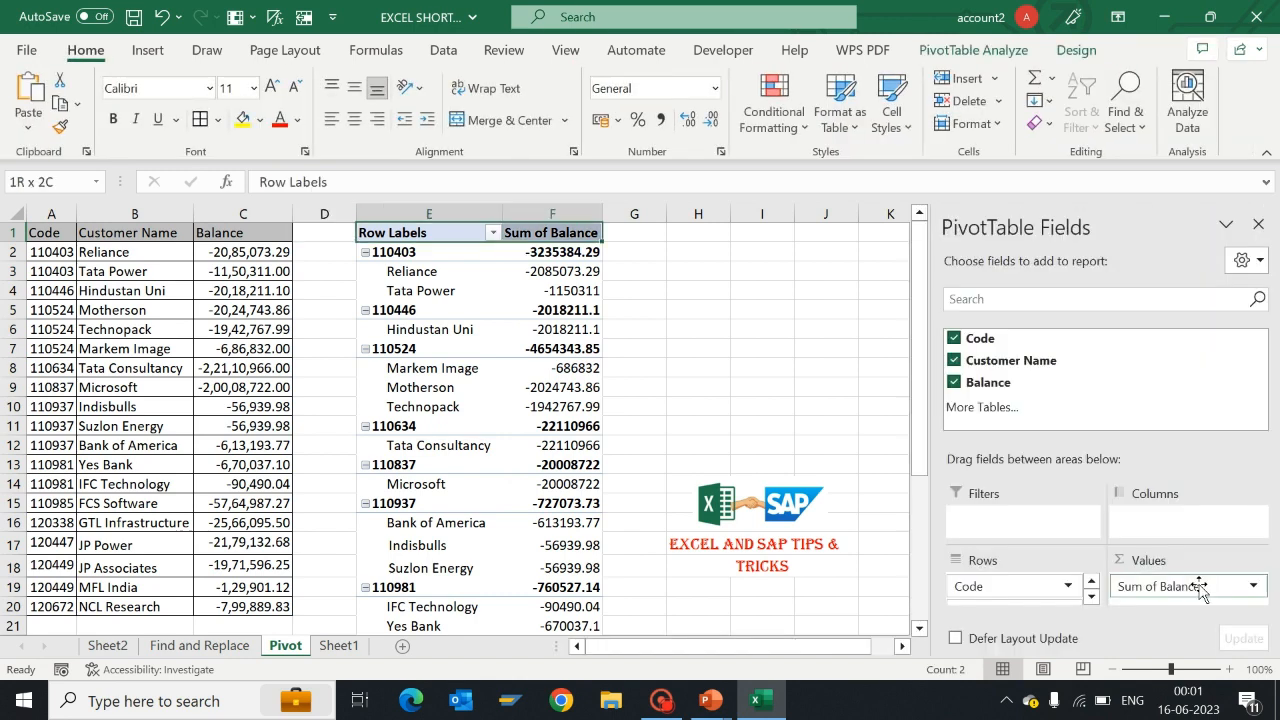
{"action": "key", "text": "ctrl+shift+Down"}
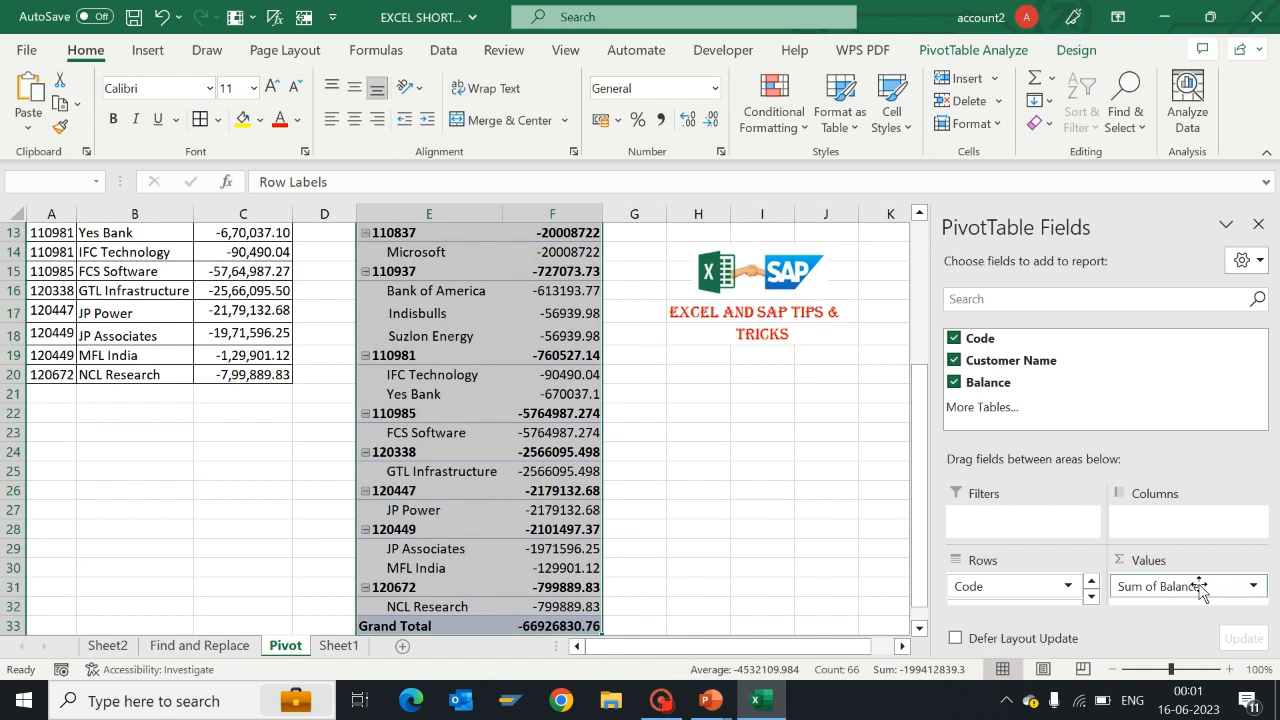
{"action": "key", "text": "alt"}
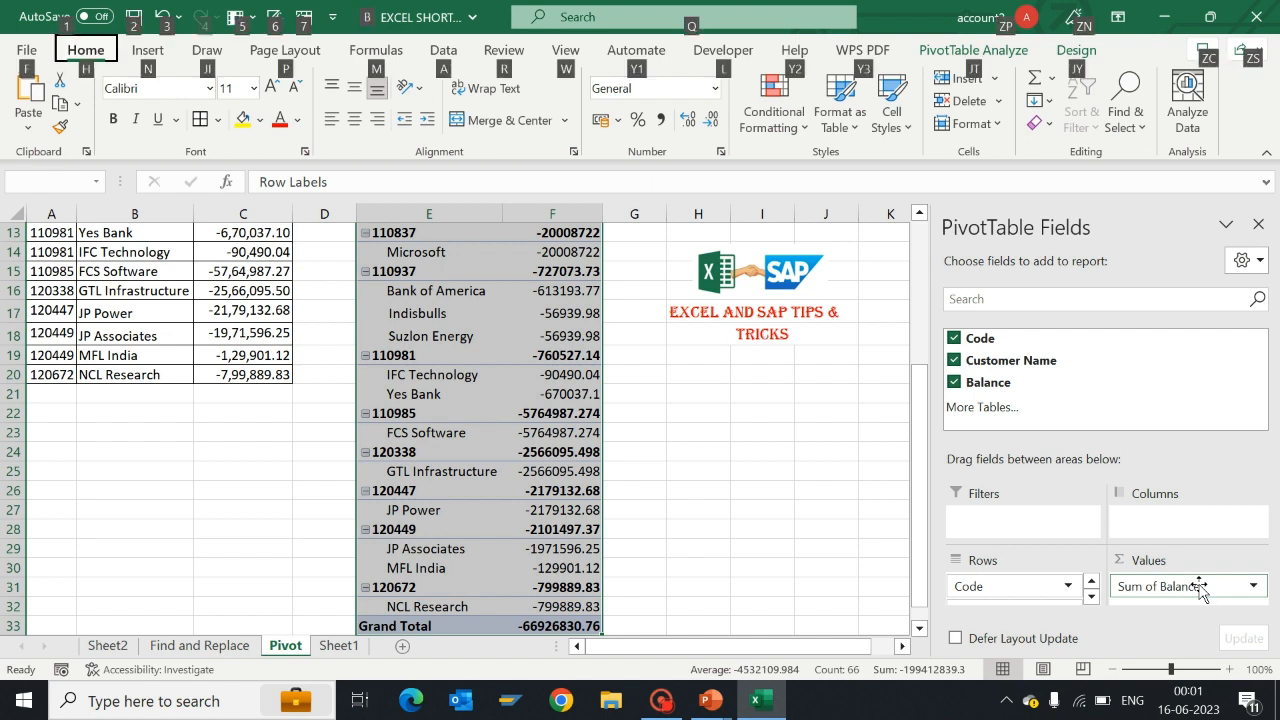
{"action": "key", "text": "j"}
{"action": "key", "text": "t"}
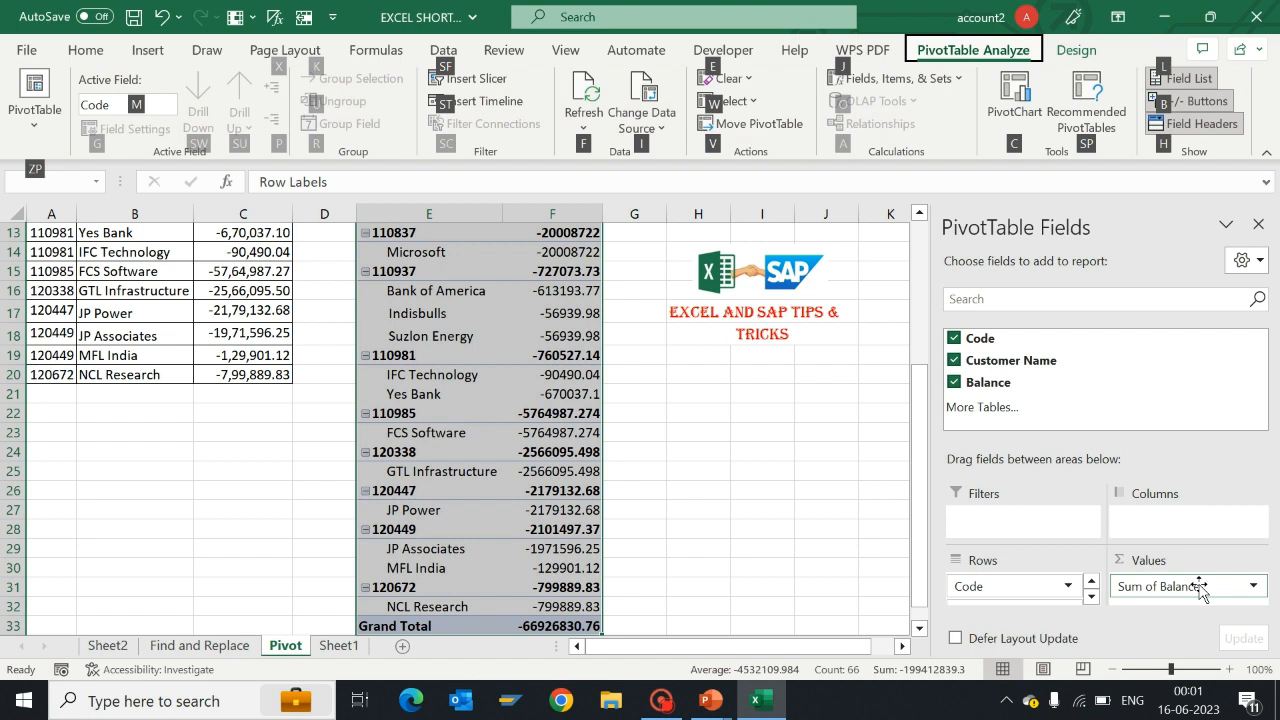
{"action": "key", "text": "Escape"}
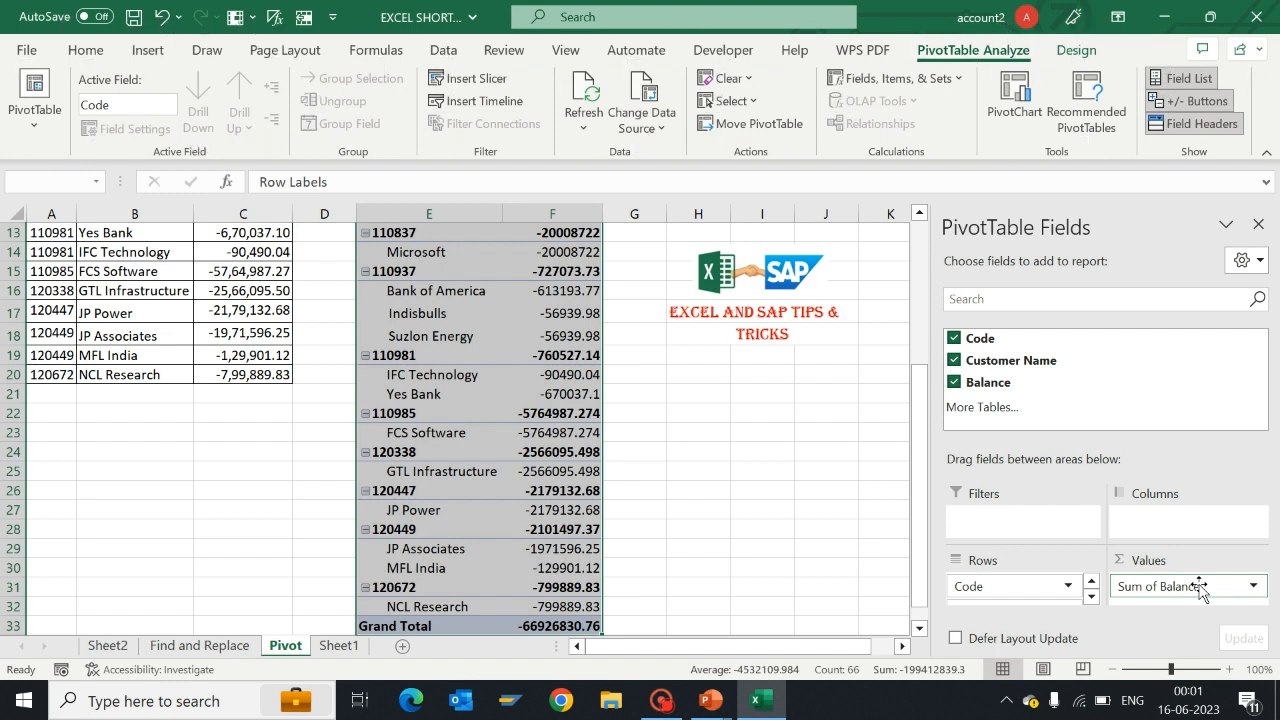
Step: Set the pivot table's subtotals to Do Not Show Subtotals
{"action": "key", "text": "alt"}
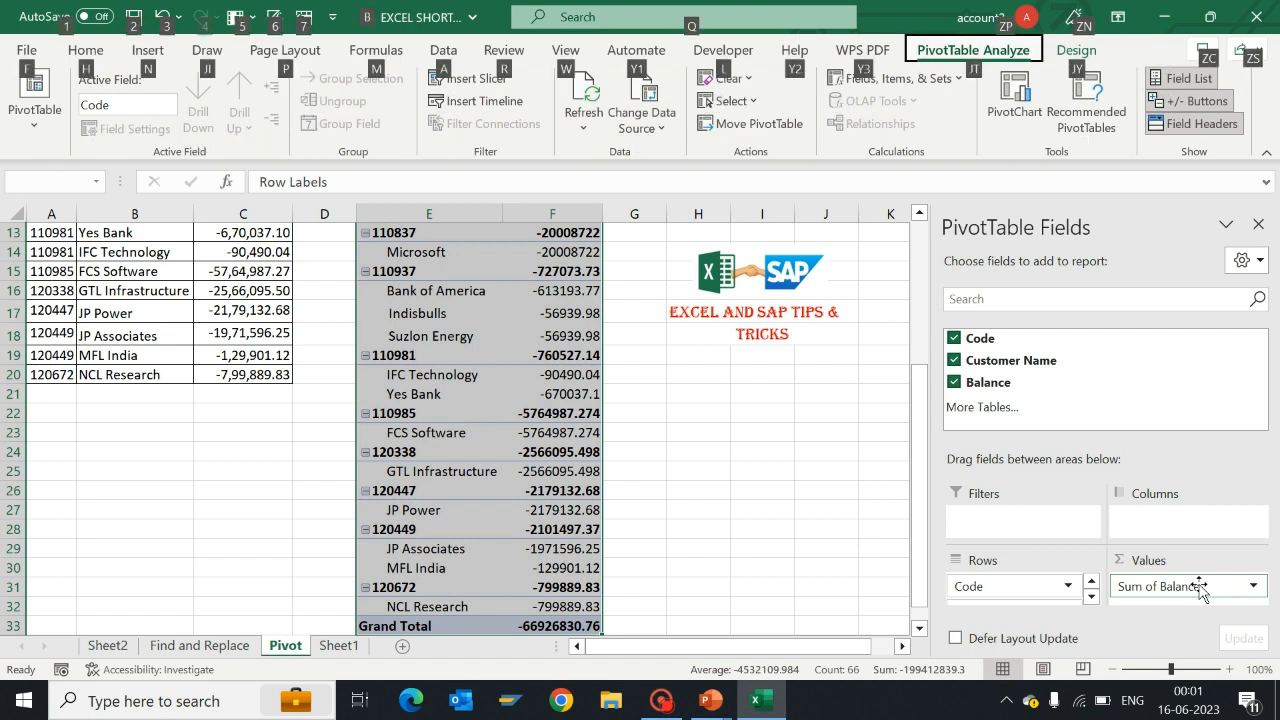
{"action": "key", "text": "j"}
{"action": "key", "text": "y"}
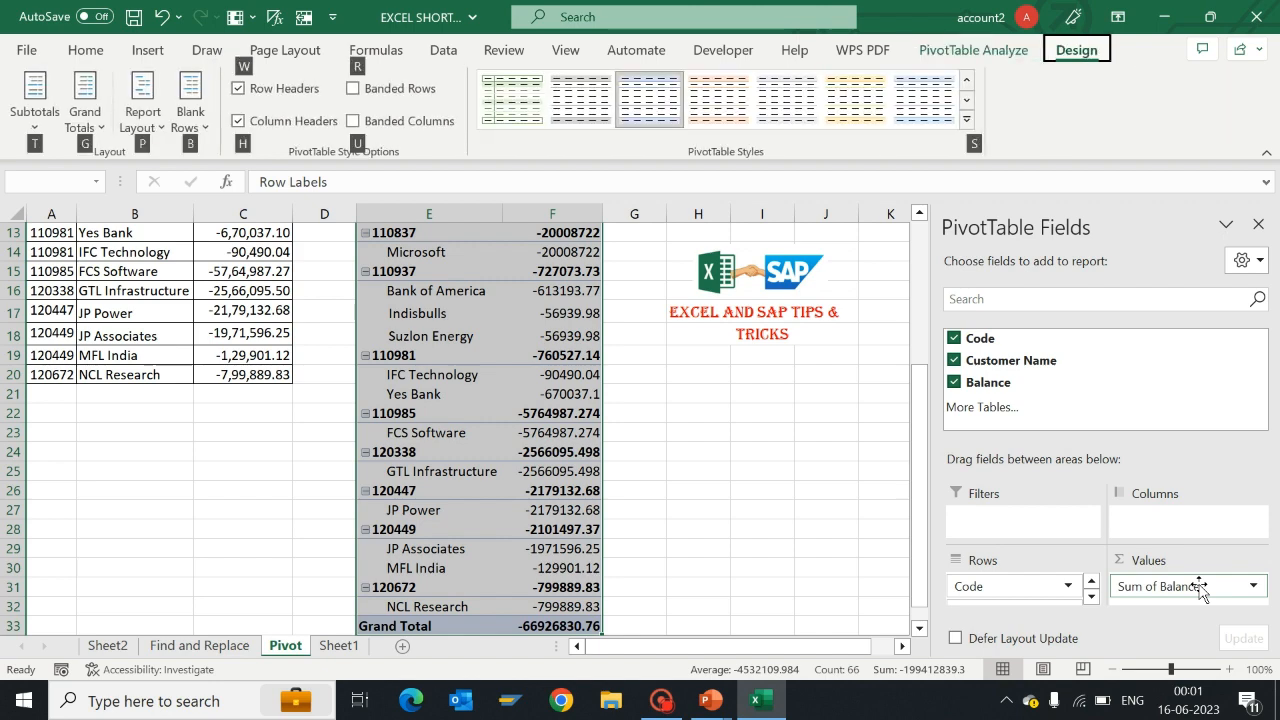
{"action": "key", "text": "t"}
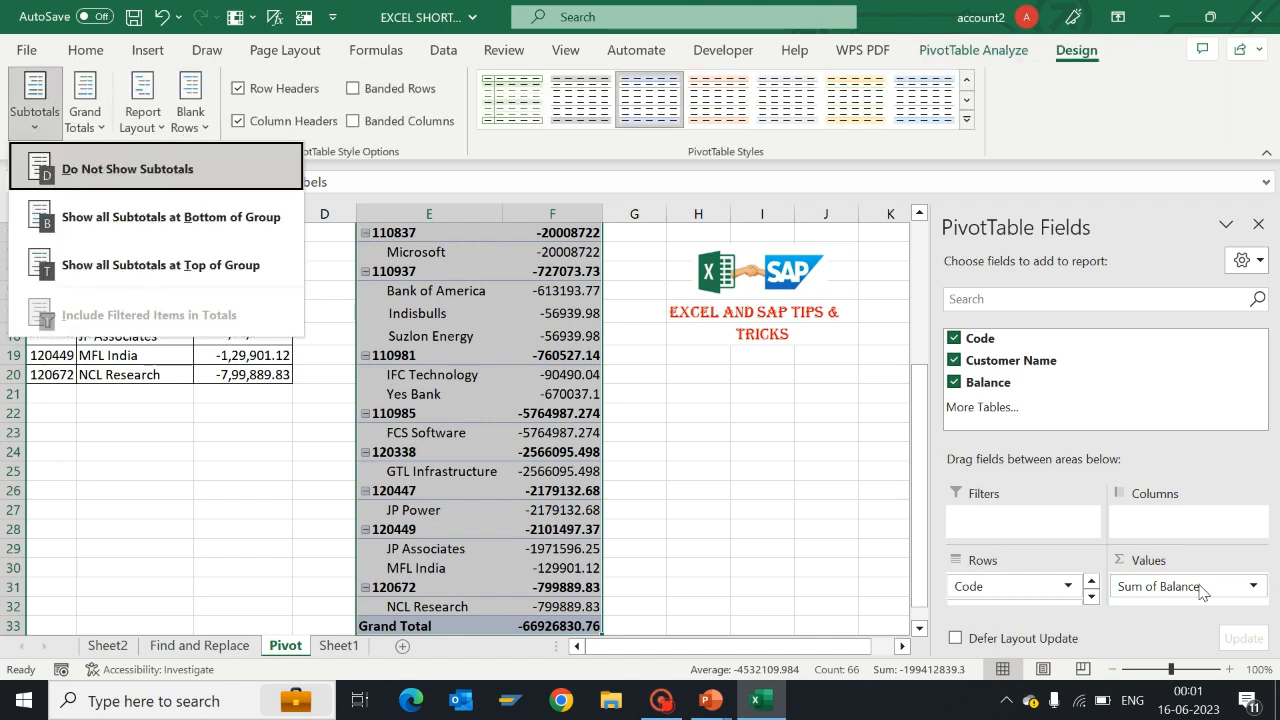
{"action": "key", "text": "d"}
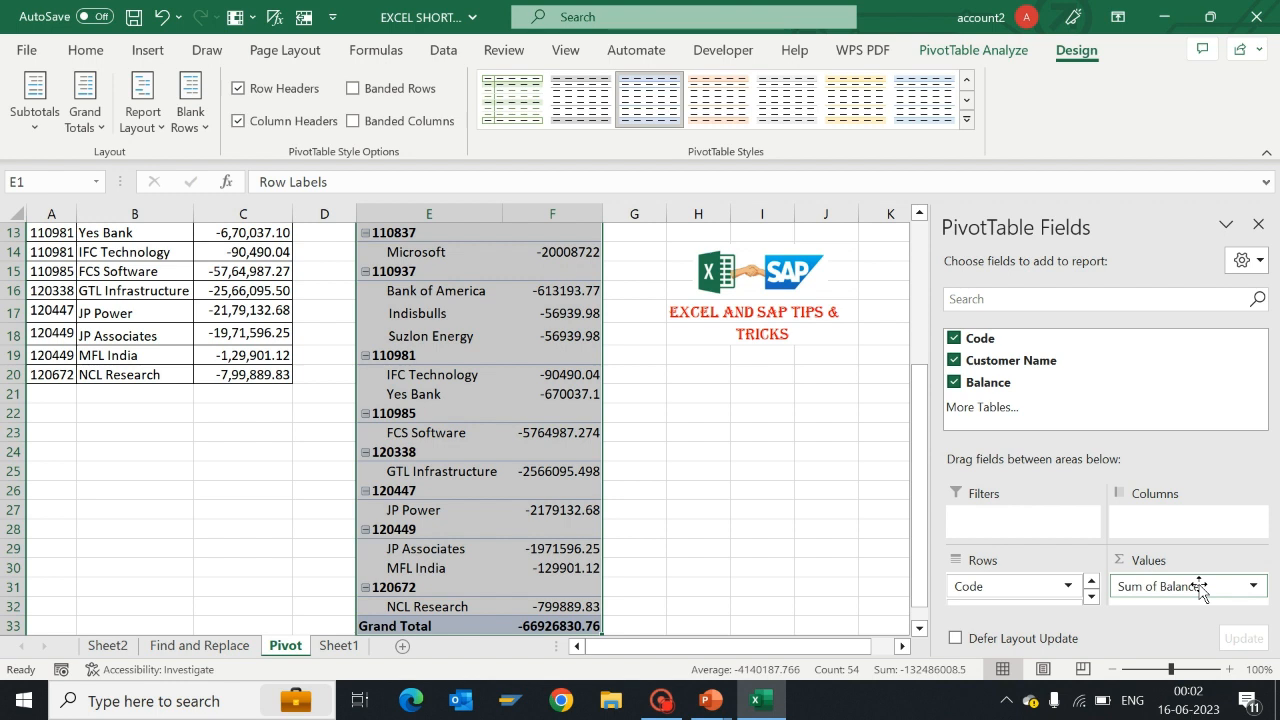
Step: Change the pivot table's report layout to Show in Tabular Form
{"action": "key", "text": "alt"}
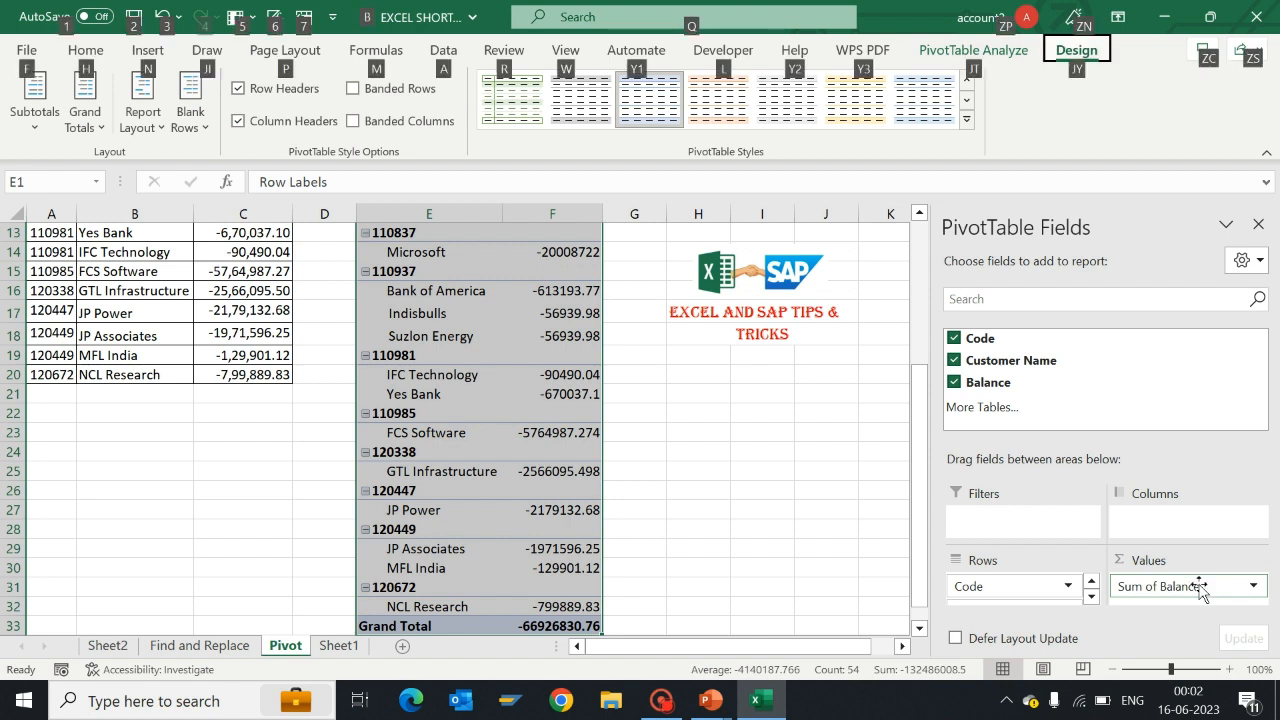
{"action": "key", "text": "j"}
{"action": "key", "text": "y"}
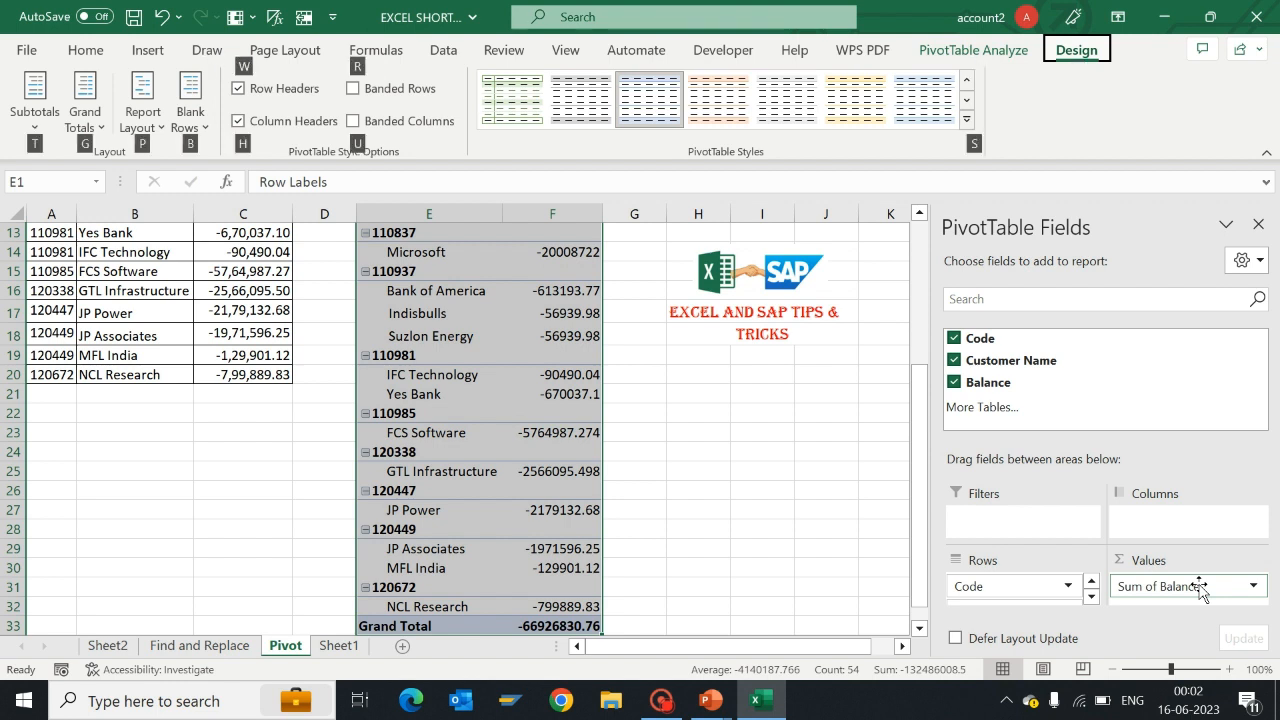
{"action": "key", "text": "p"}
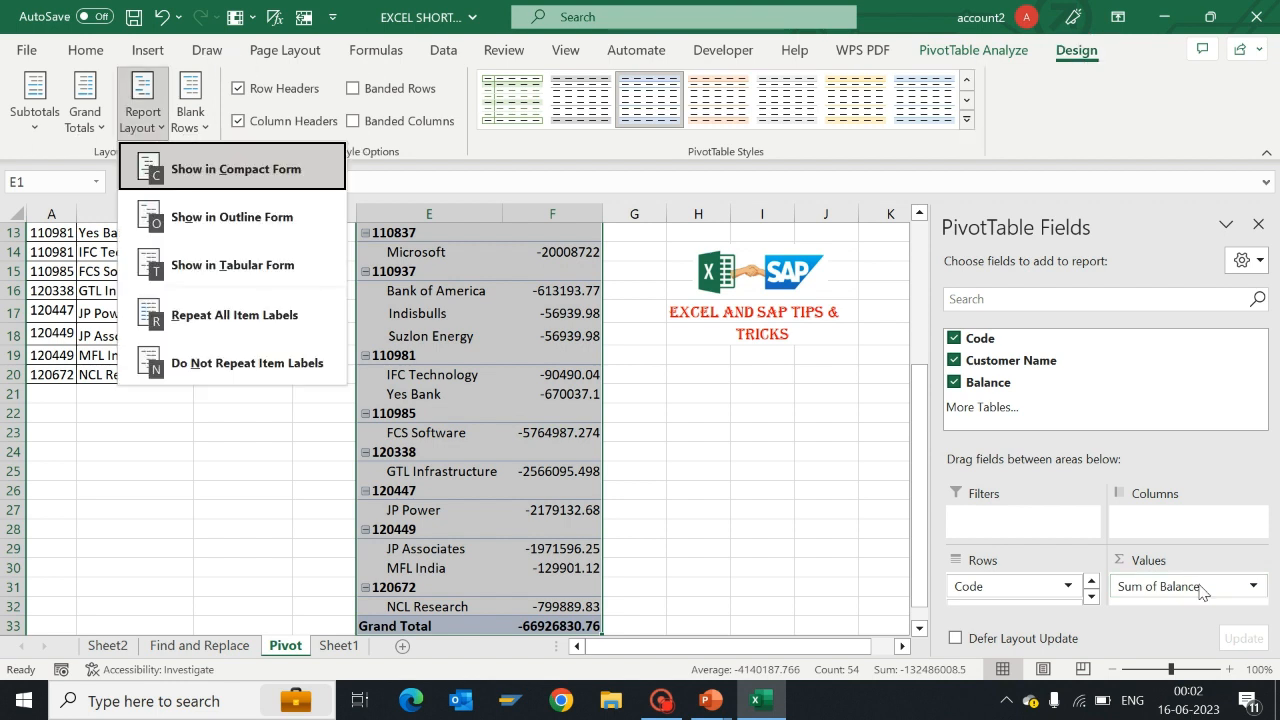
{"action": "key", "text": "t"}
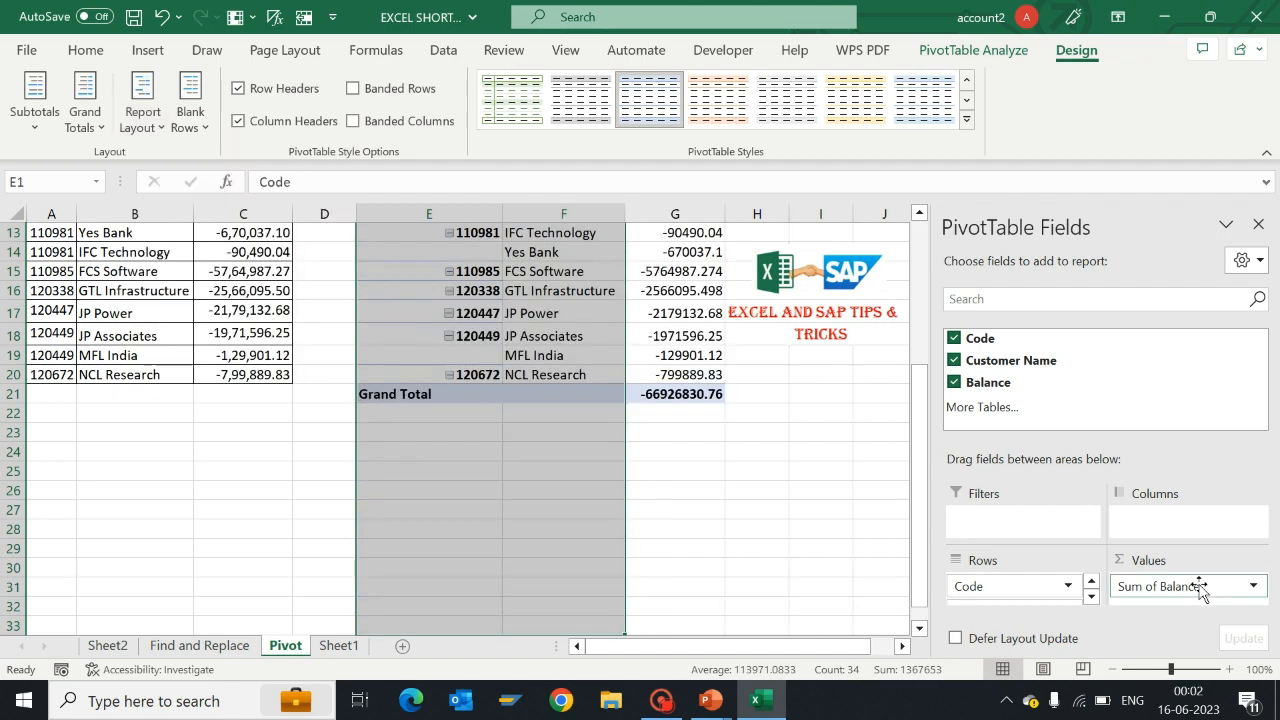
Step: Review the tabular pivot table by selecting it from the Code header in E1 through the Grand Total row in G21
{"action": "key", "text": "Up"}
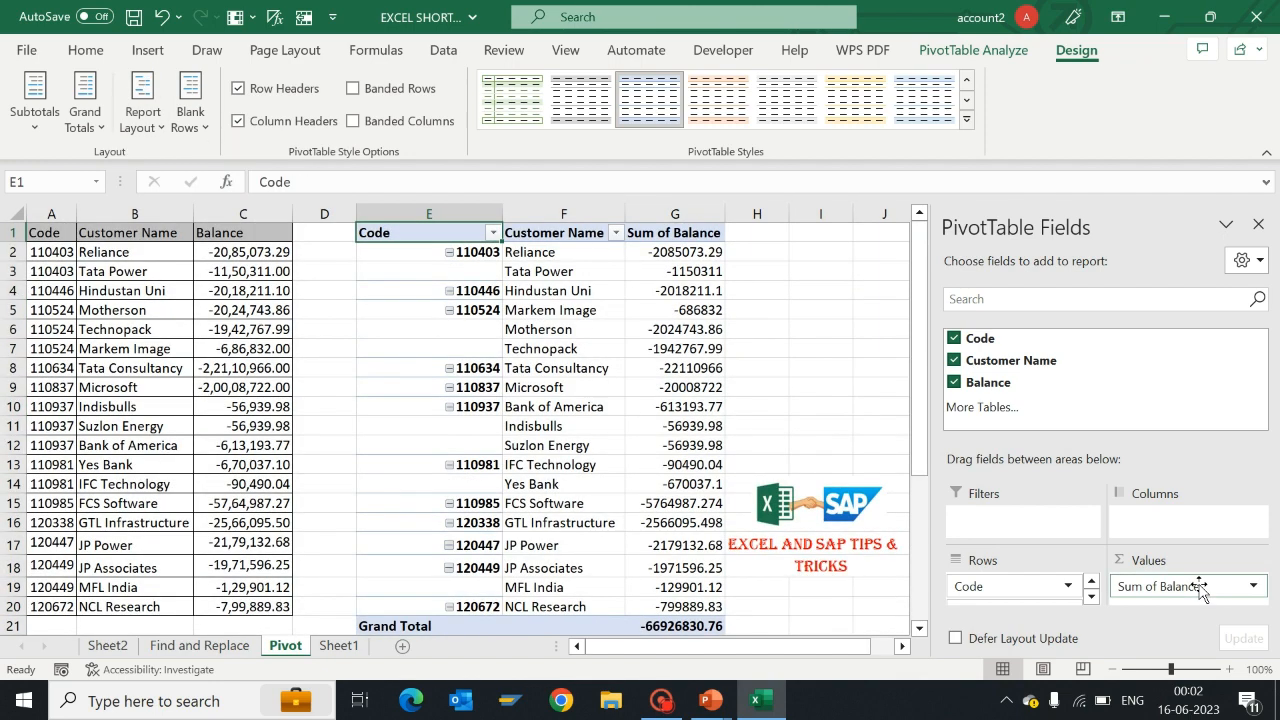
{"action": "key", "text": "Down"}
{"action": "key", "text": "Up"}
{"action": "key", "text": "Left"}
{"action": "key", "text": "Right"}
{"action": "key", "text": "Right"}
{"action": "key", "text": "Left"}
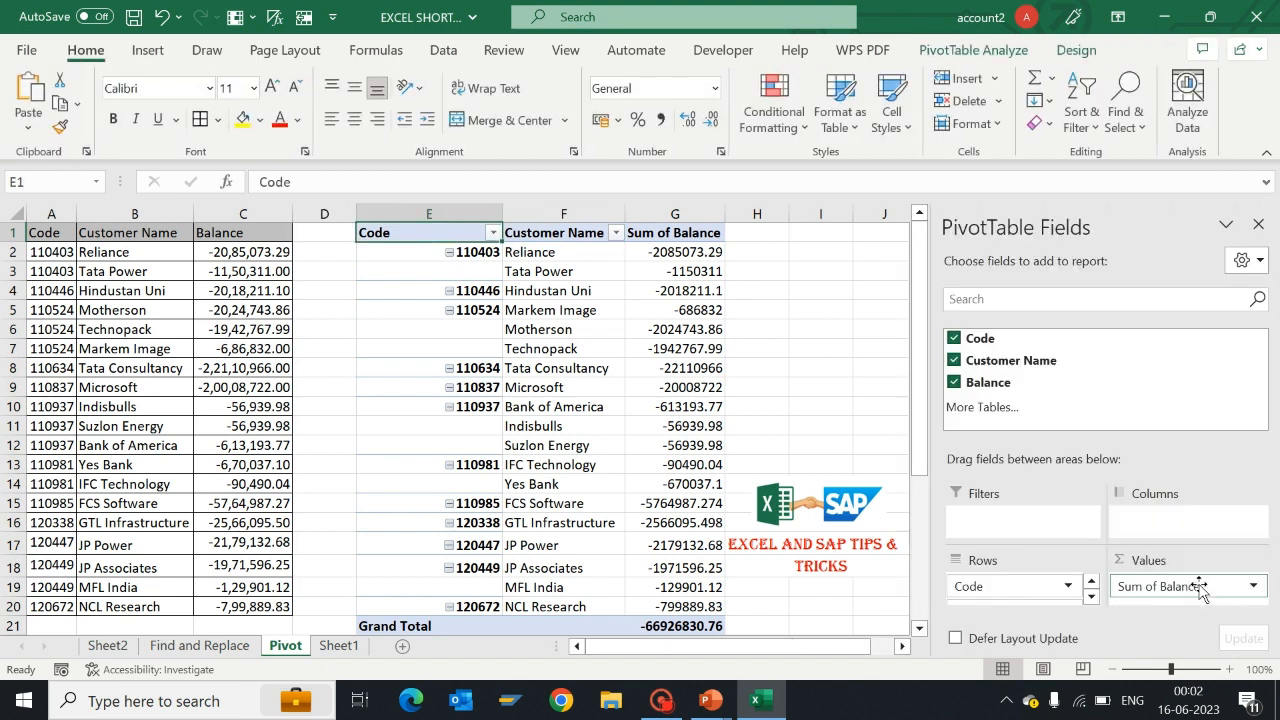
{"action": "key", "text": "shift+Right"}
{"action": "key", "text": "shift+Right"}
{"action": "key", "text": "shift+Down"}
{"action": "key", "text": "shift+Down"}
{"action": "key", "text": "shift+Down"}
{"action": "key", "text": "shift+Down"}
{"action": "key", "text": "shift+Down"}
{"action": "key", "text": "shift+Down"}
{"action": "key", "text": "shift+Down"}
{"action": "key", "text": "shift+Down"}
{"action": "key", "text": "shift+Down"}
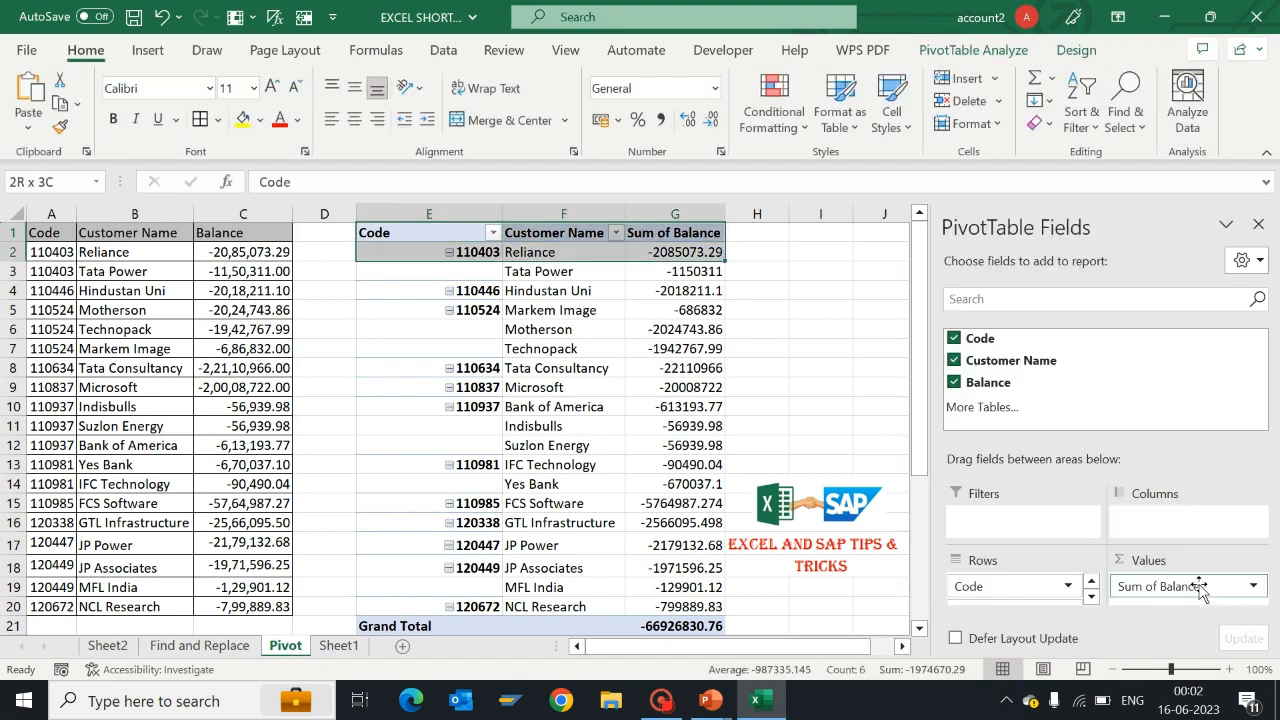
{"action": "key", "text": "shift+Down"}
{"action": "key", "text": "shift+Down"}
{"action": "key", "text": "shift+Down"}
{"action": "key", "text": "shift+Down"}
{"action": "key", "text": "shift+Down"}
{"action": "key", "text": "shift+Down"}
{"action": "key", "text": "shift+Down"}
{"action": "key", "text": "shift+Down"}
{"action": "key", "text": "shift+Down"}
{"action": "key", "text": "shift+Down"}
{"action": "key", "text": "shift+Down"}
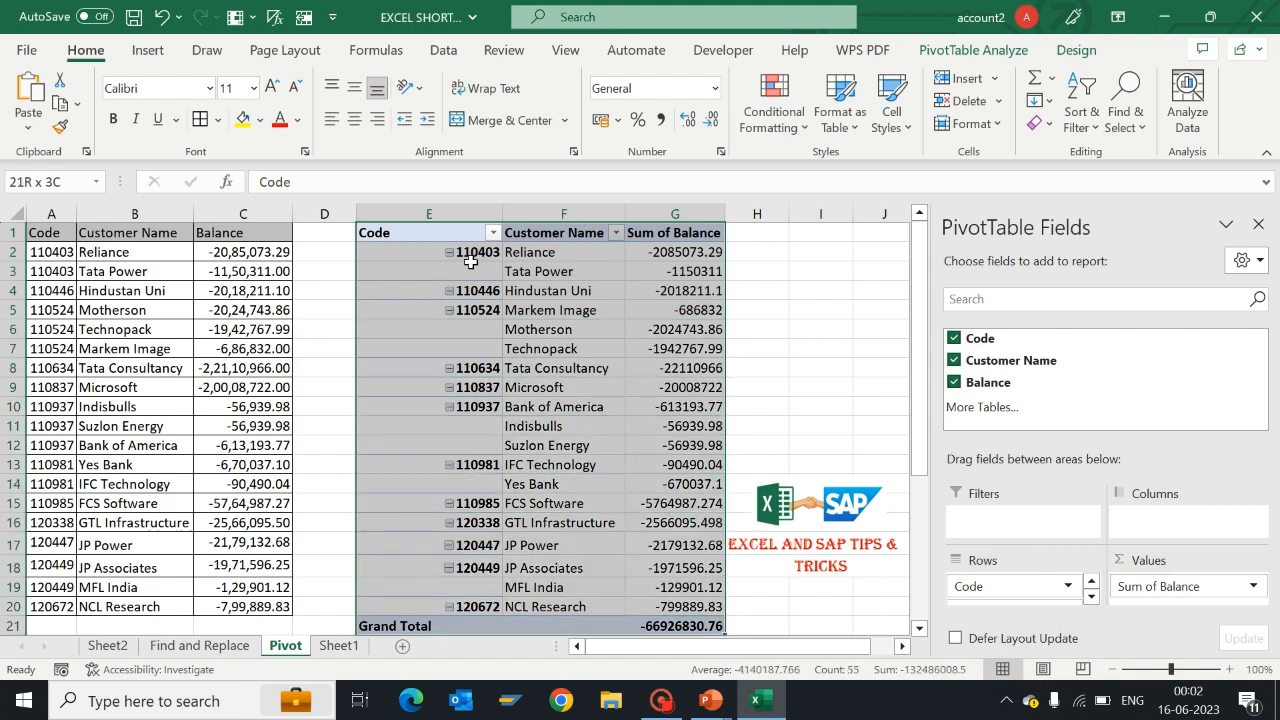
Step: Select the whole pivot table from E1 to G21 and set its report layout to Repeat All Item Labels
{"action": "left_click", "coordinate": [472, 268]}
{"action": "left_click_drag", "start_coordinate": [424, 251], "coordinate": [441, 604]}
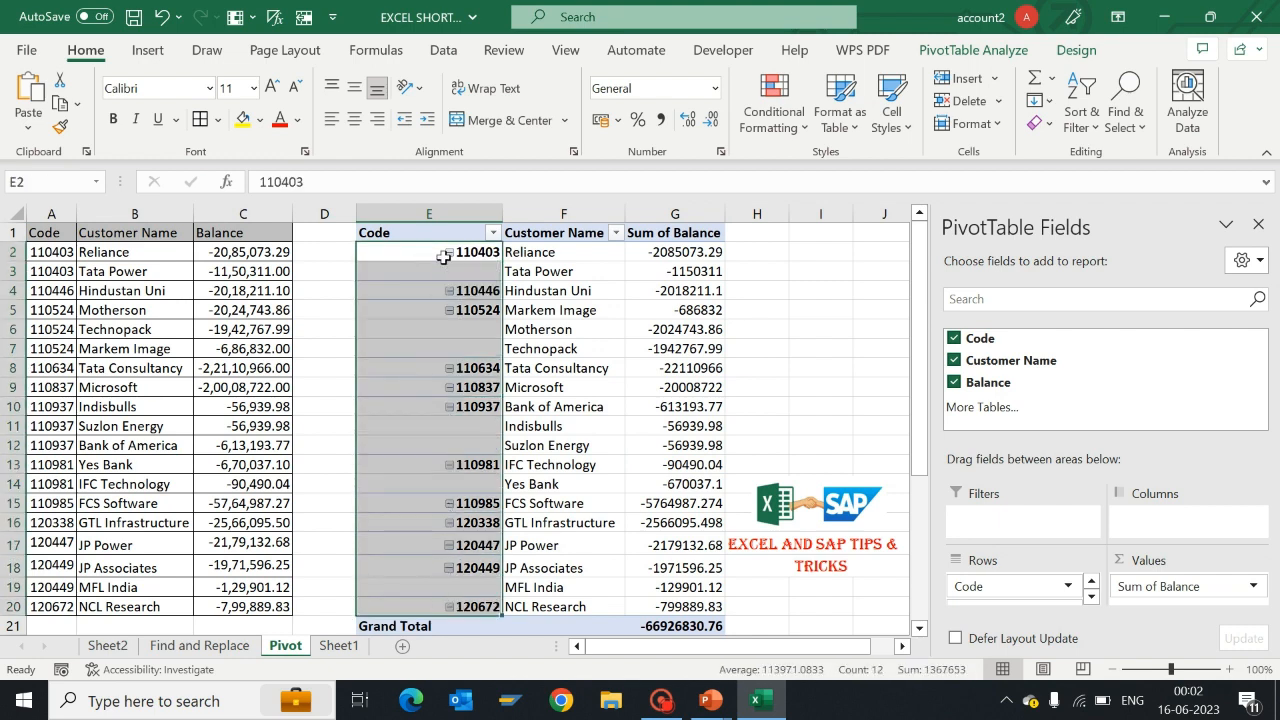
{"action": "left_click_drag", "start_coordinate": [423, 232], "coordinate": [698, 648]}
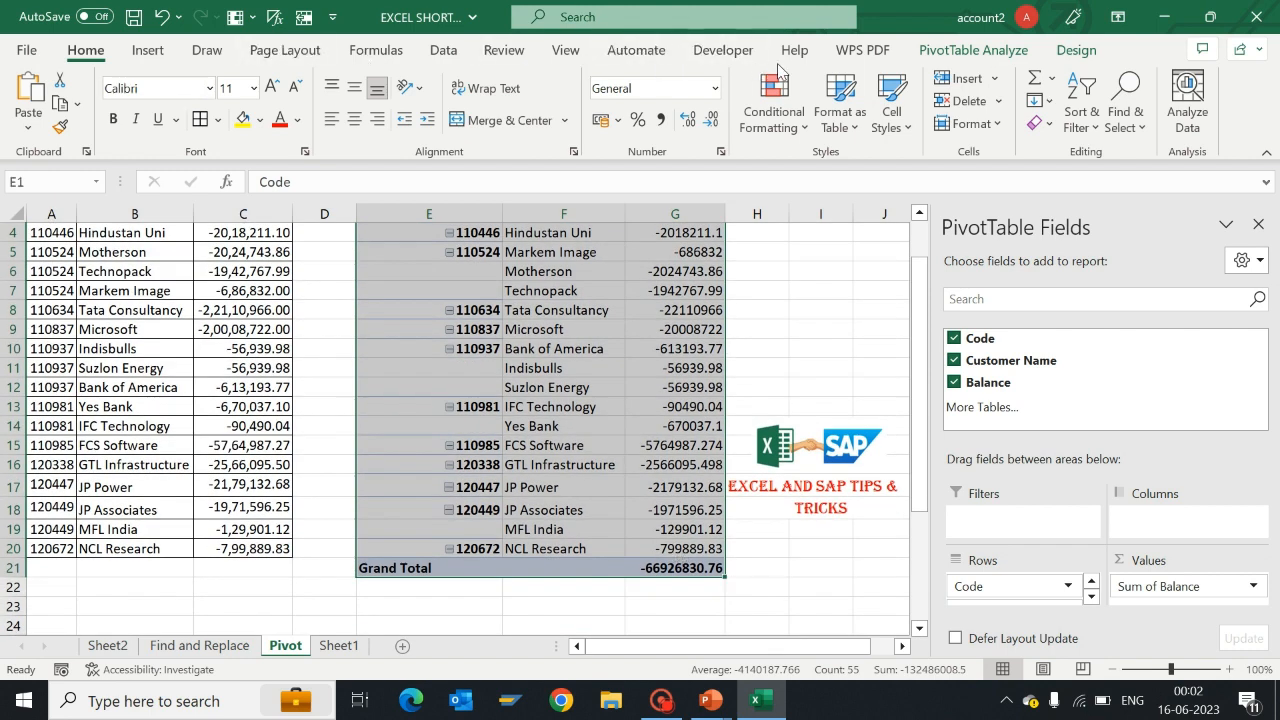
{"action": "left_click", "coordinate": [1086, 56]}
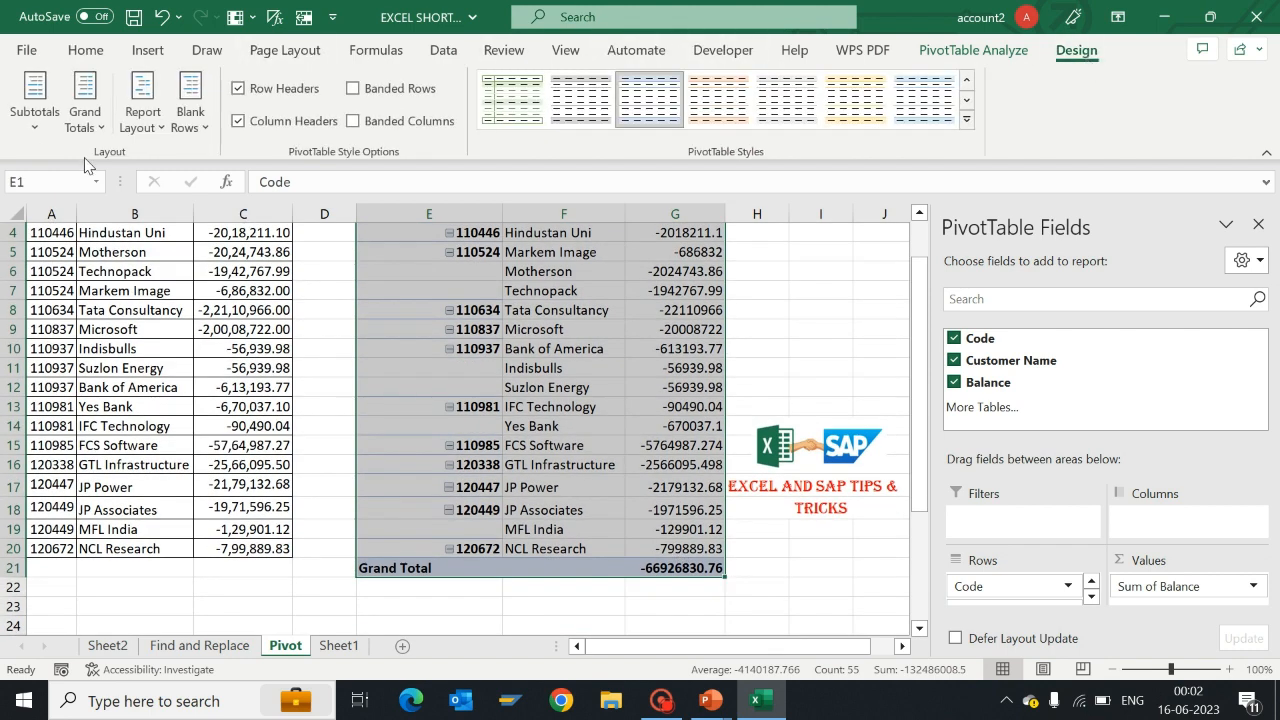
{"action": "left_click", "coordinate": [102, 128]}
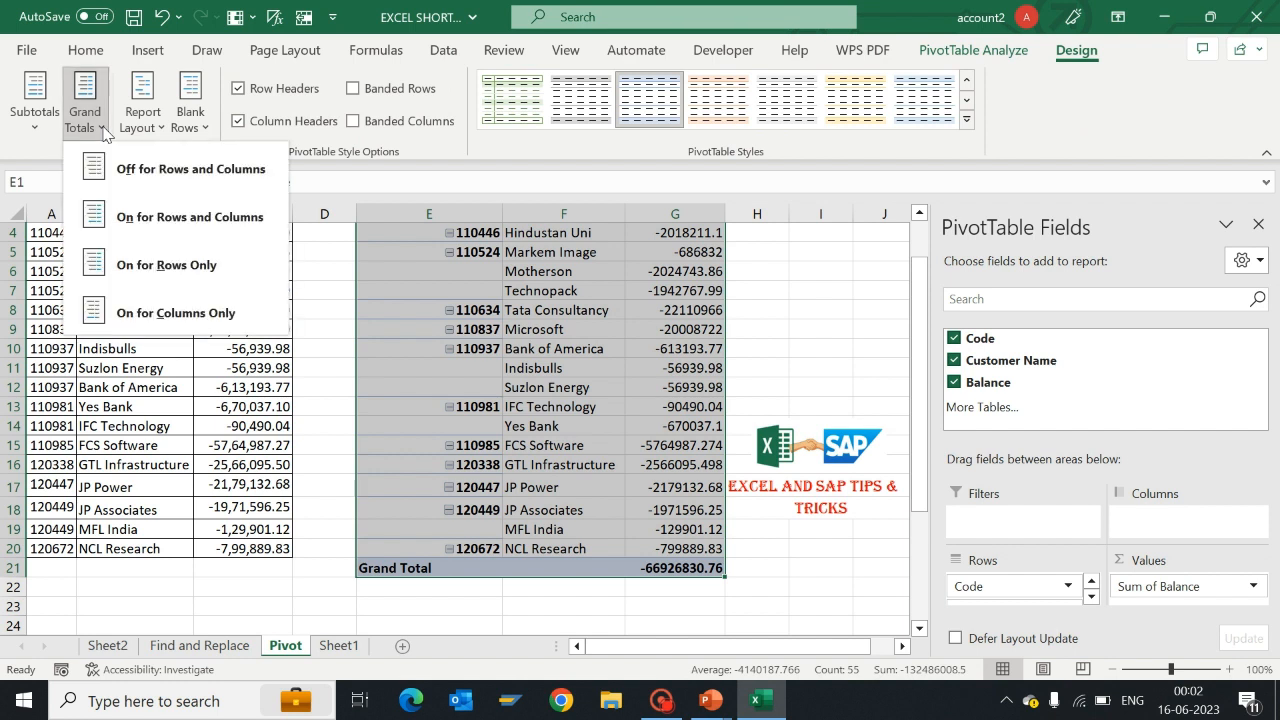
{"action": "left_click", "coordinate": [145, 128]}
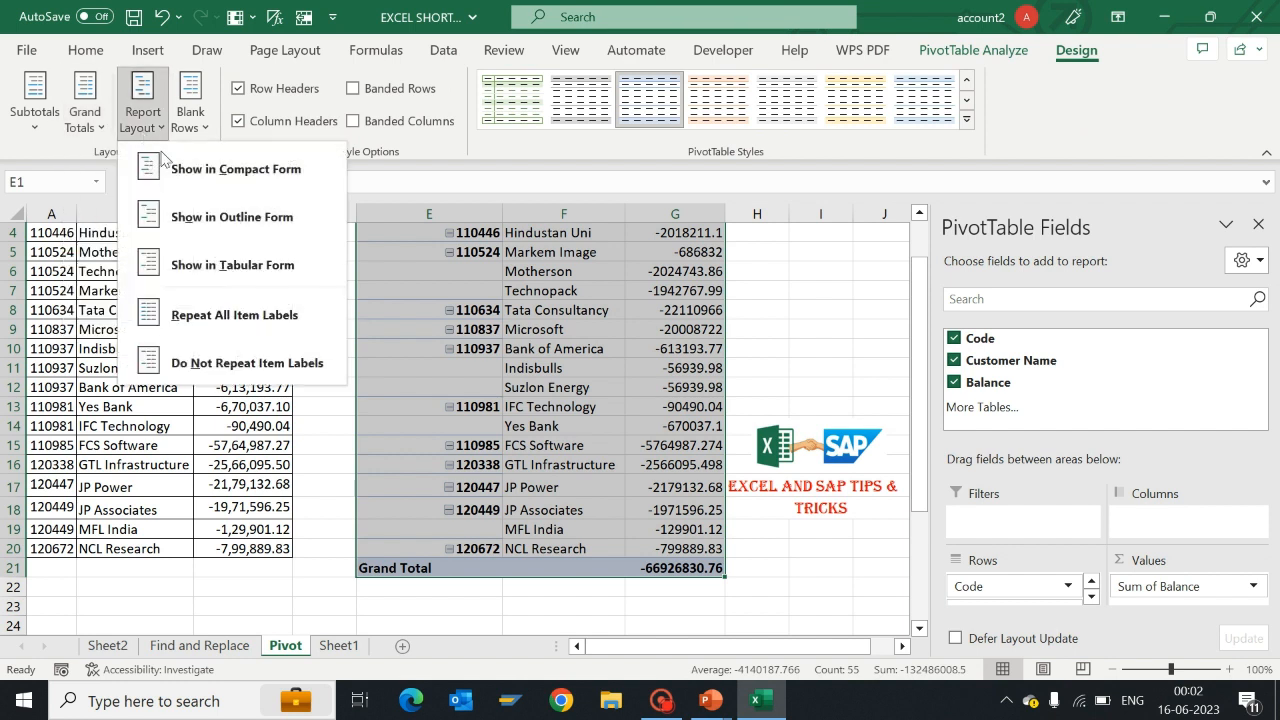
{"action": "left_click", "coordinate": [212, 318]}
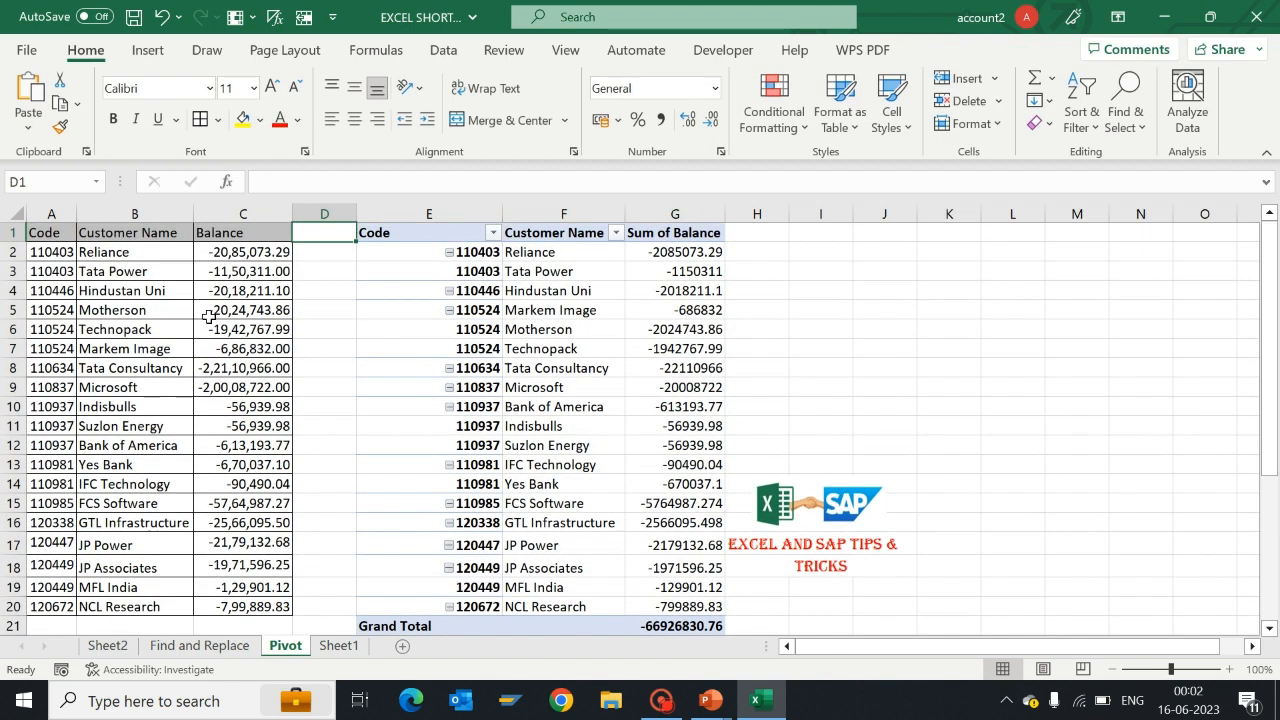
Step: Switch to Sheet1 and go to the TO APPLY FILTER entry in row 14 of the shortcut list
{"action": "key", "text": "Right"}
{"action": "key", "text": "Left"}
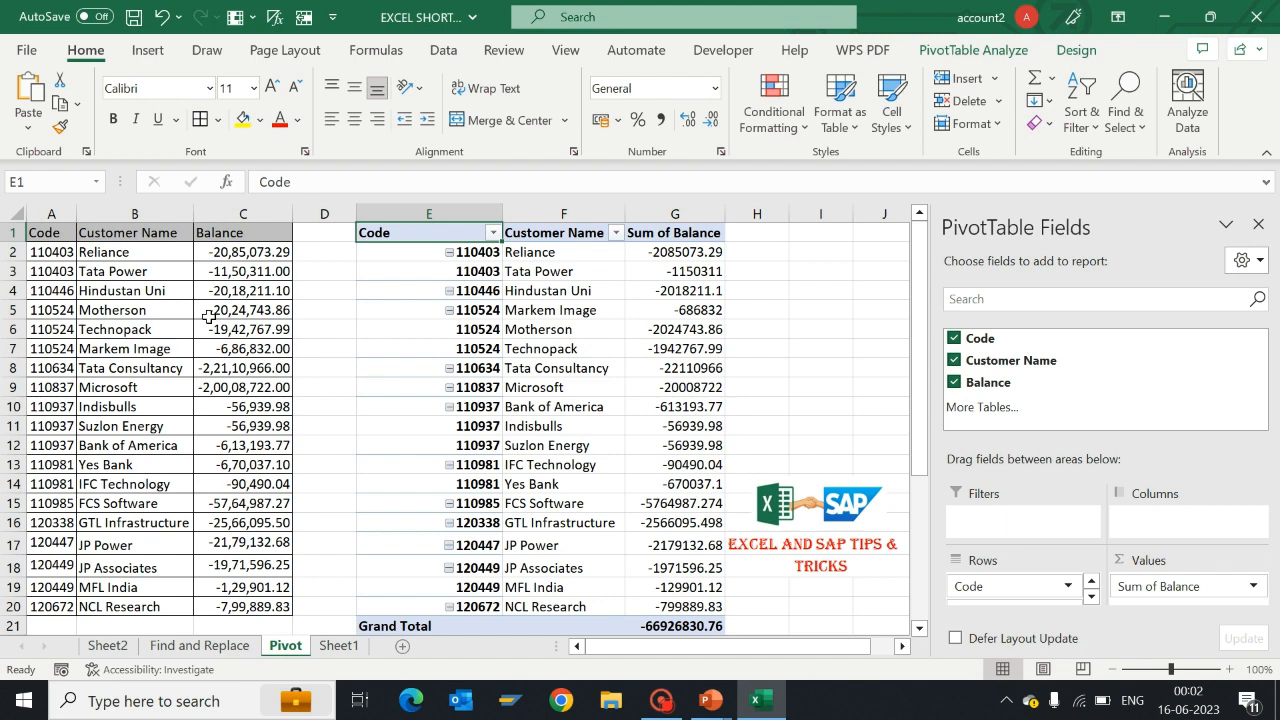
{"action": "key", "text": "ctrl+Page_Down"}
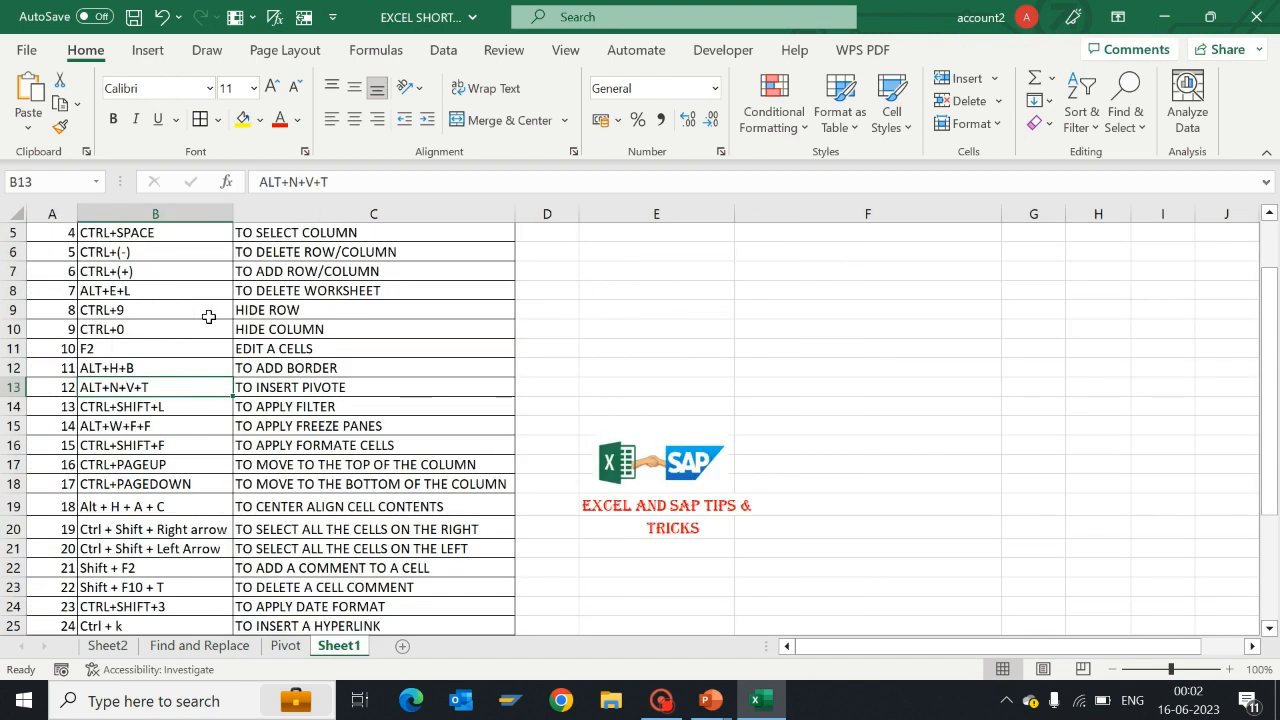
{"action": "key", "text": "Down"}
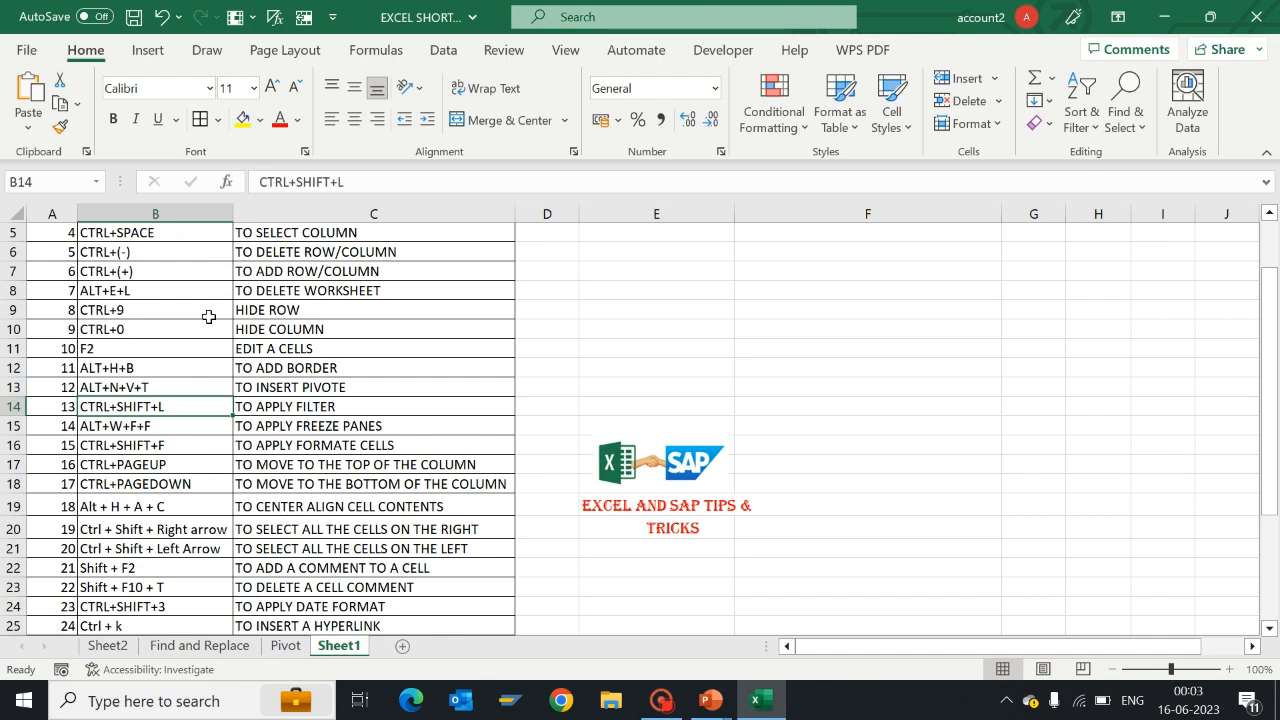
{"action": "key", "text": "Right"}
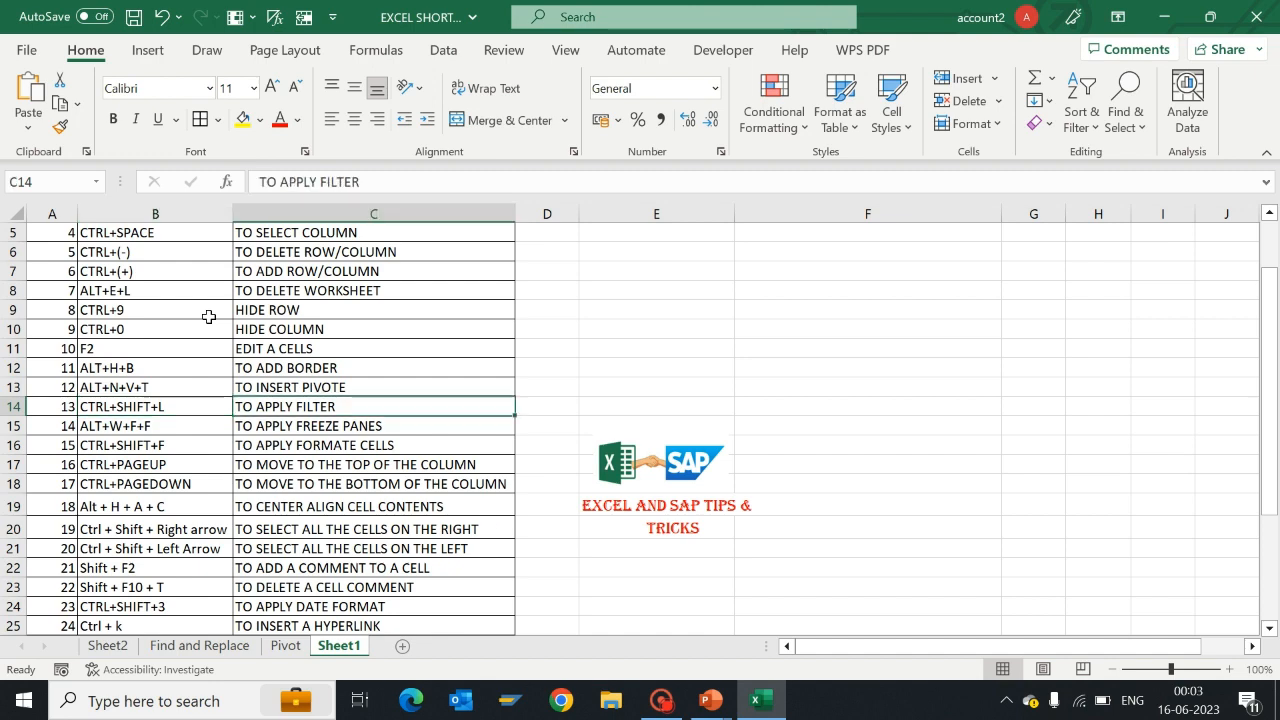
Step: Apply filters to the header row of the shortcut list from cell A1
{"action": "key", "text": "ctrl+Up"}
{"action": "key", "text": "ctrl+Left"}
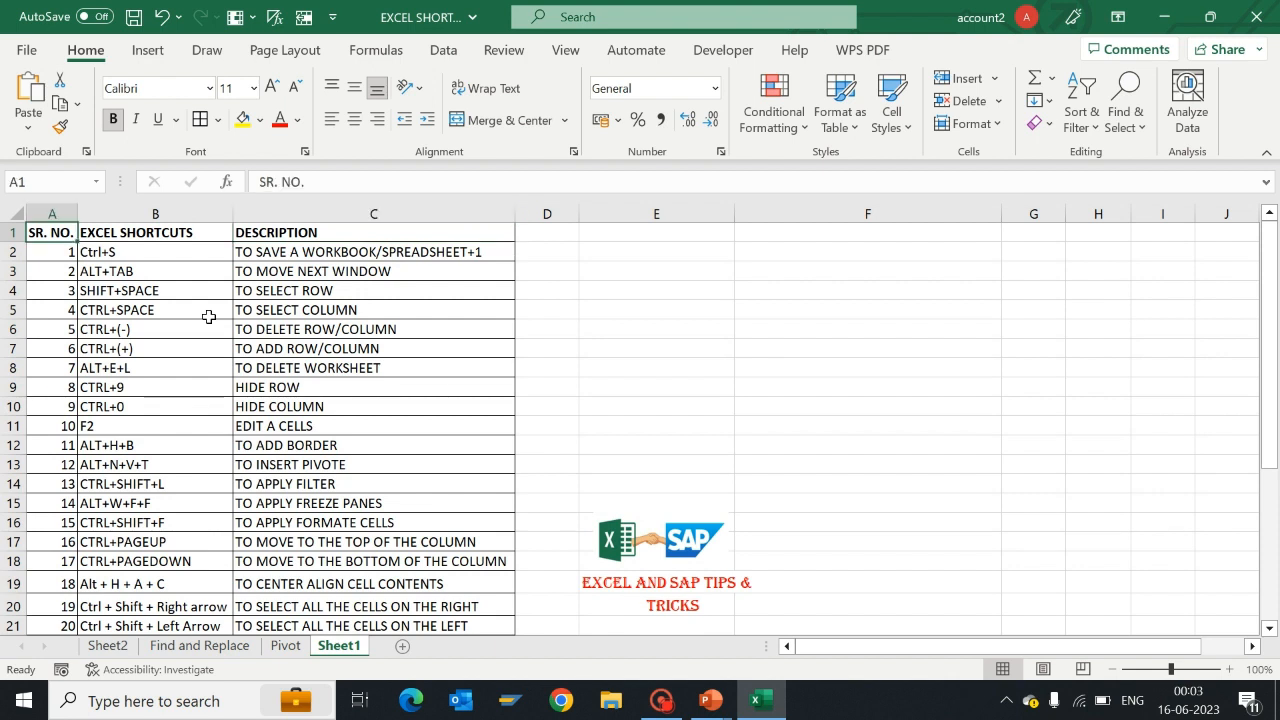
{"action": "key", "text": "ctrl+shift+l"}
Step: Filter the EXCEL SHORTCUTS column to show only the Alt + H + A + C entry
{"action": "key", "text": "Right"}
{"action": "key", "text": "Right"}
{"action": "key", "text": "Left"}
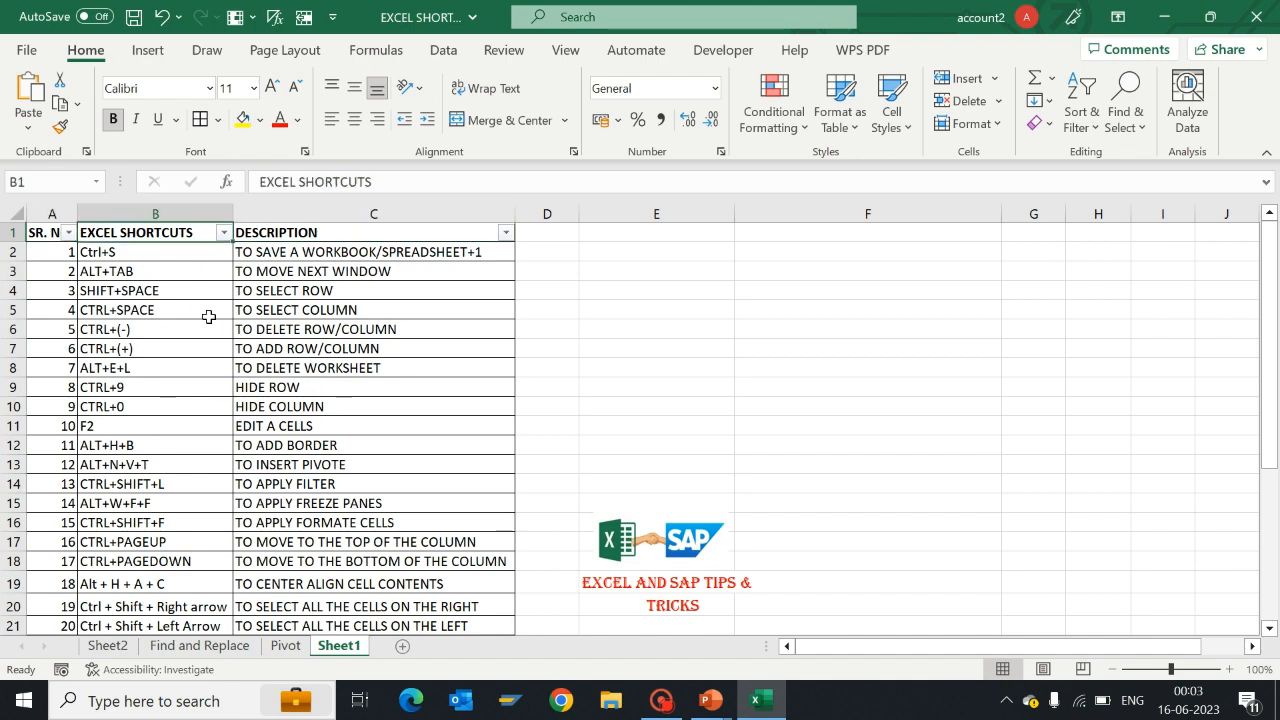
{"action": "key", "text": "alt+Down"}
{"action": "key", "text": "Down"}
{"action": "key", "text": "Down"}
{"action": "key", "text": "Down"}
{"action": "key", "text": "Down"}
{"action": "key", "text": "Down"}
{"action": "key", "text": "Down"}
{"action": "key", "text": "Down"}
{"action": "key", "text": "Down"}
{"action": "key", "text": "Down"}
{"action": "key", "text": "Down"}
{"action": "key", "text": "Up"}
{"action": "key", "text": "space"}
{"action": "key", "text": "Down"}
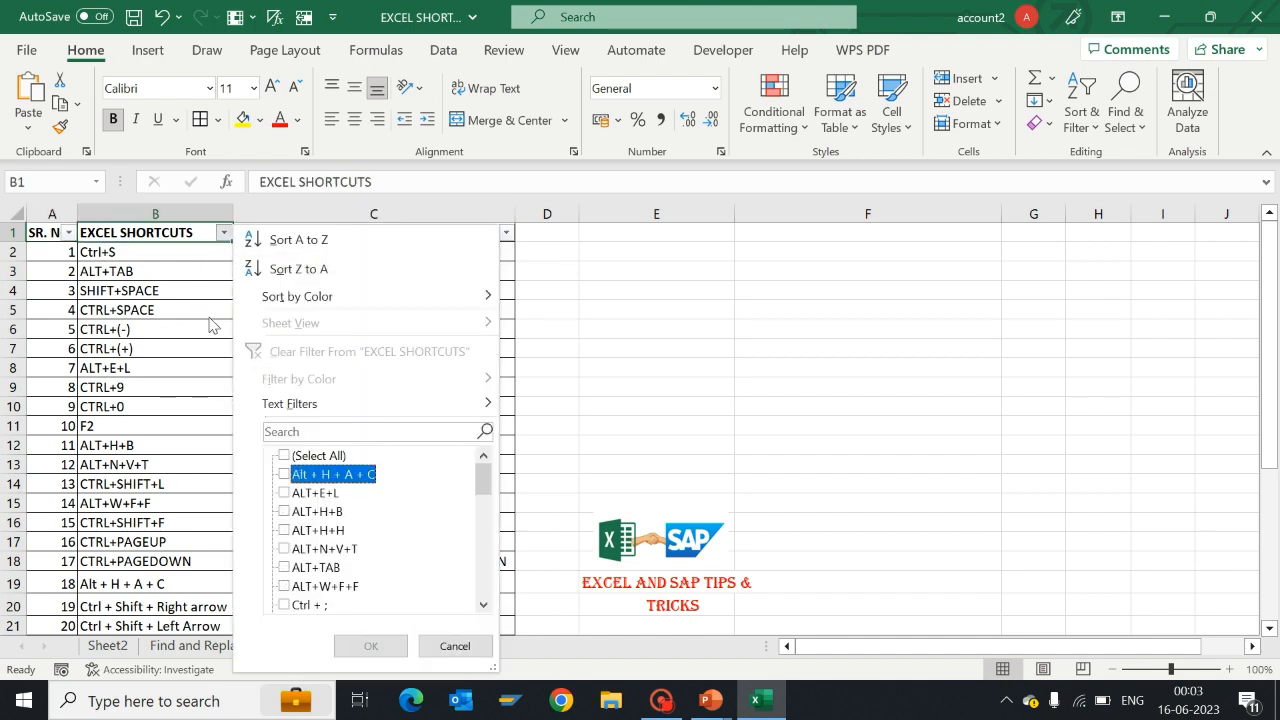
{"action": "key", "text": "space"}
{"action": "key", "text": "Return"}
Step: Change the EXCEL SHORTCUTS filter to show only the Ctrl + H entry
{"action": "key", "text": "alt+Down"}
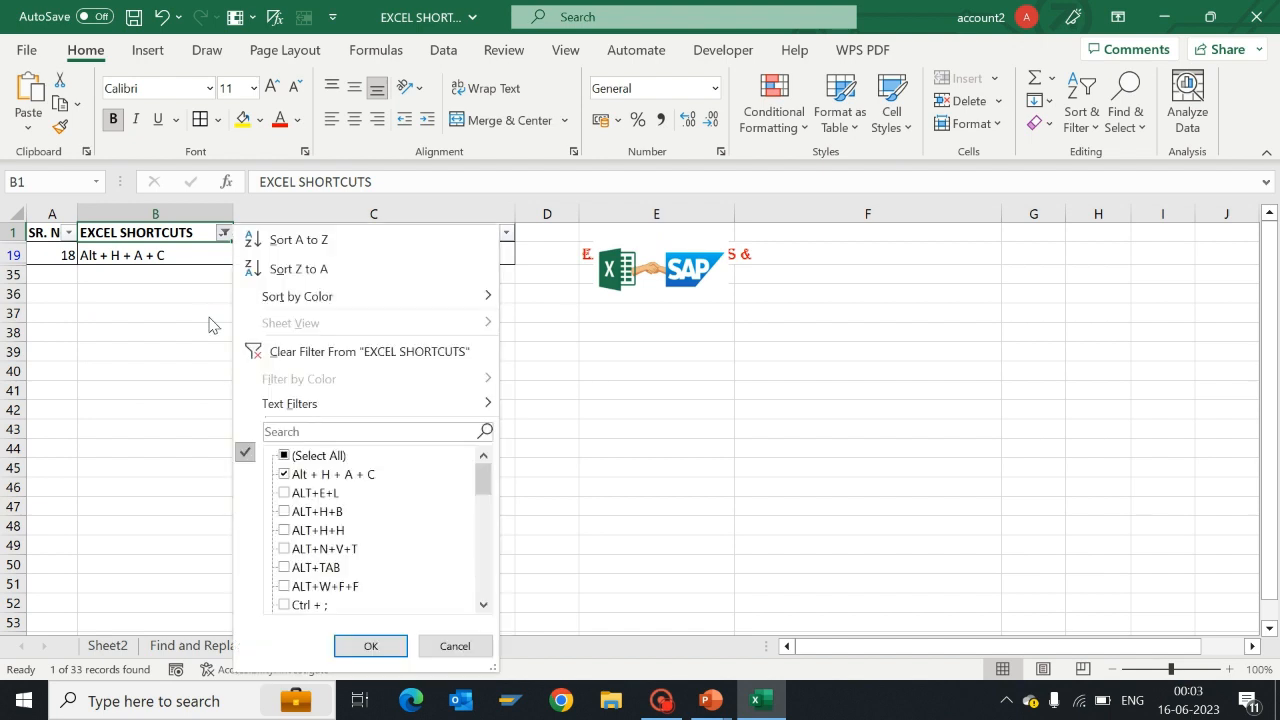
{"action": "key", "text": "Down"}
{"action": "key", "text": "Down"}
{"action": "key", "text": "Down"}
{"action": "key", "text": "Down"}
{"action": "key", "text": "Down"}
{"action": "key", "text": "Down"}
{"action": "key", "text": "Down"}
{"action": "key", "text": "Down"}
{"action": "key", "text": "Down"}
{"action": "key", "text": "Down"}
{"action": "key", "text": "space"}
{"action": "key", "text": "Down"}
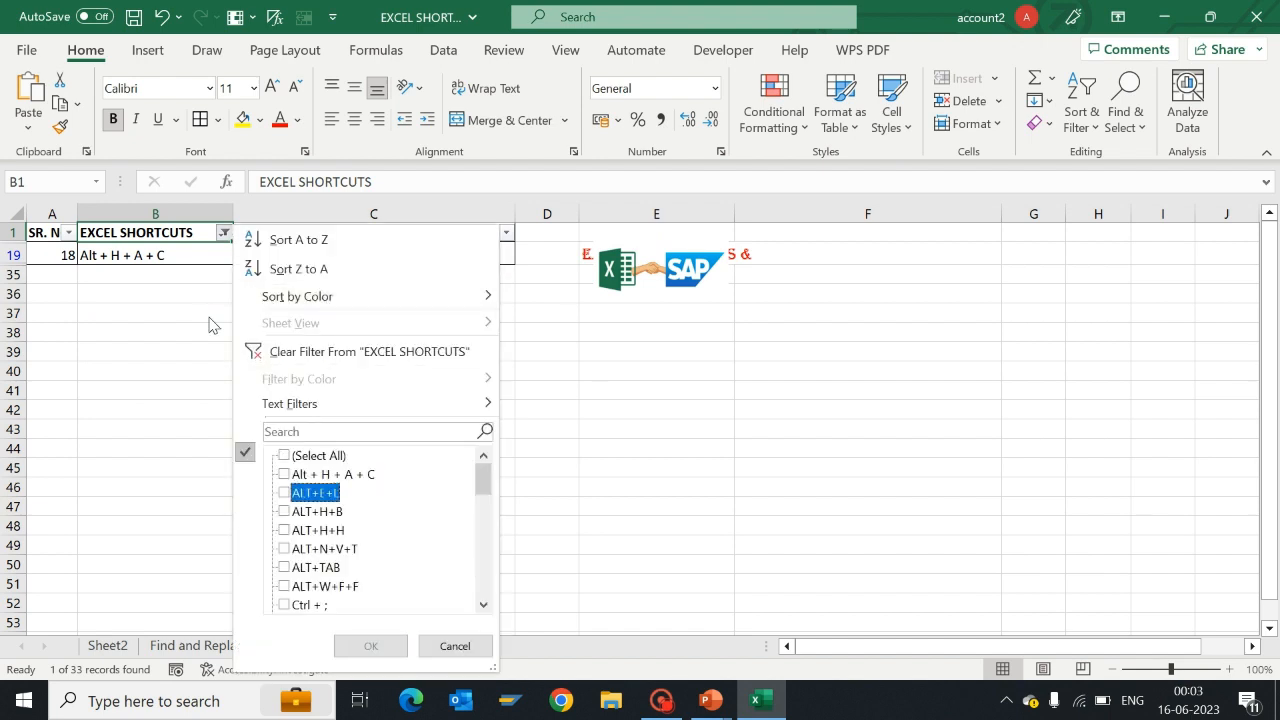
{"action": "key", "text": "Down"}
{"action": "key", "text": "Down"}
{"action": "key", "text": "Down"}
{"action": "key", "text": "Down"}
{"action": "key", "text": "Down"}
{"action": "key", "text": "Down"}
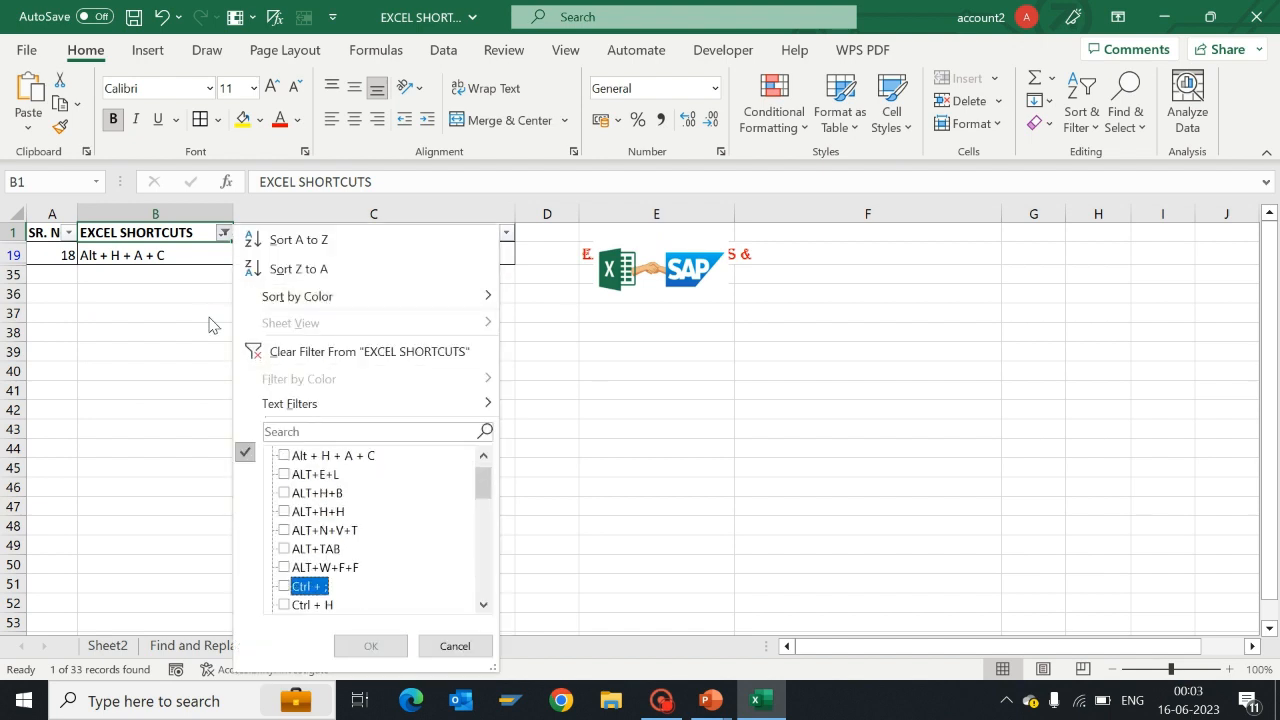
{"action": "key", "text": "Down"}
{"action": "key", "text": "space"}
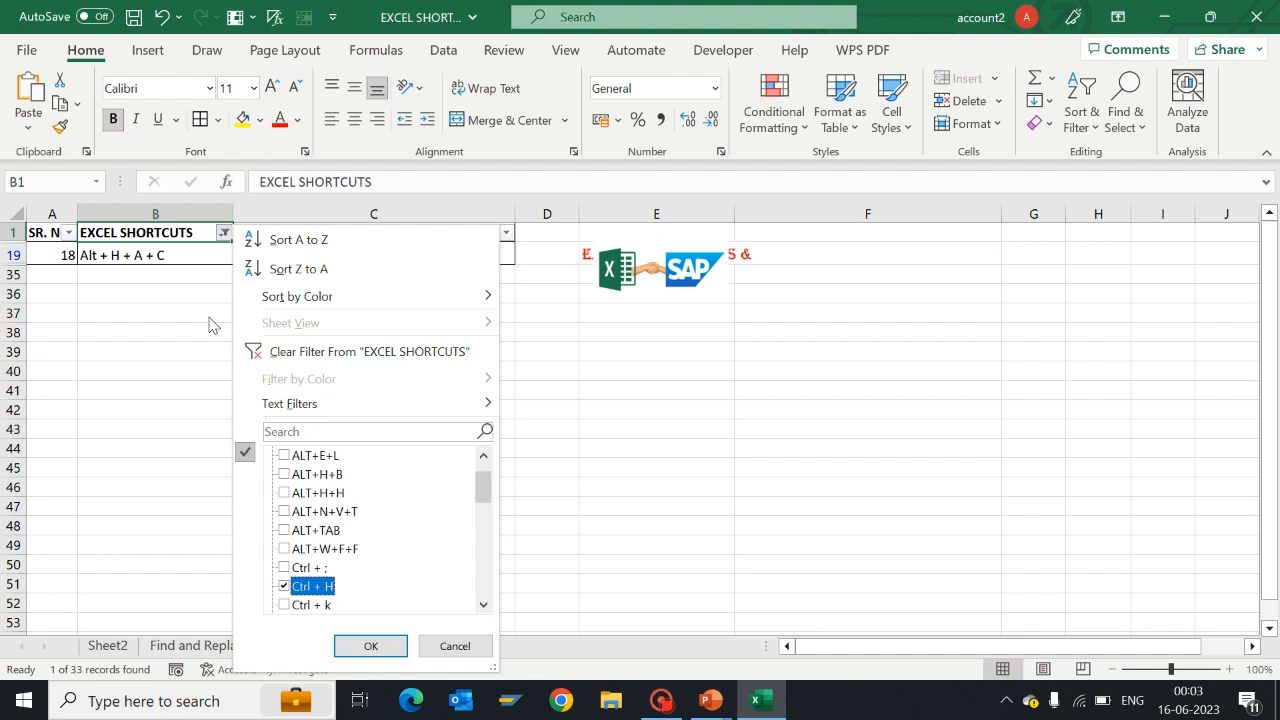
{"action": "key", "text": "Return"}
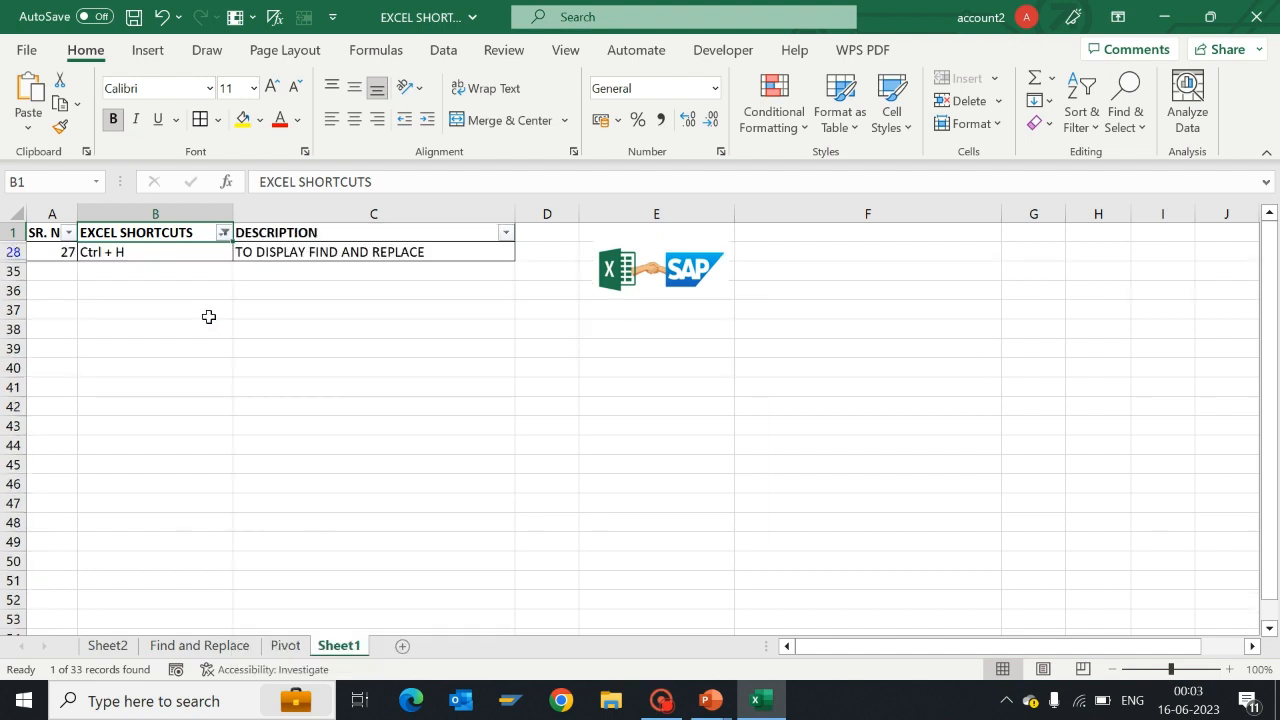
Step: Add the ALT+E+L entry to the EXCEL SHORTCUTS filter alongside Ctrl + H
{"action": "key", "text": "Down"}
{"action": "key", "text": "Up"}
{"action": "key", "text": "alt+Down"}
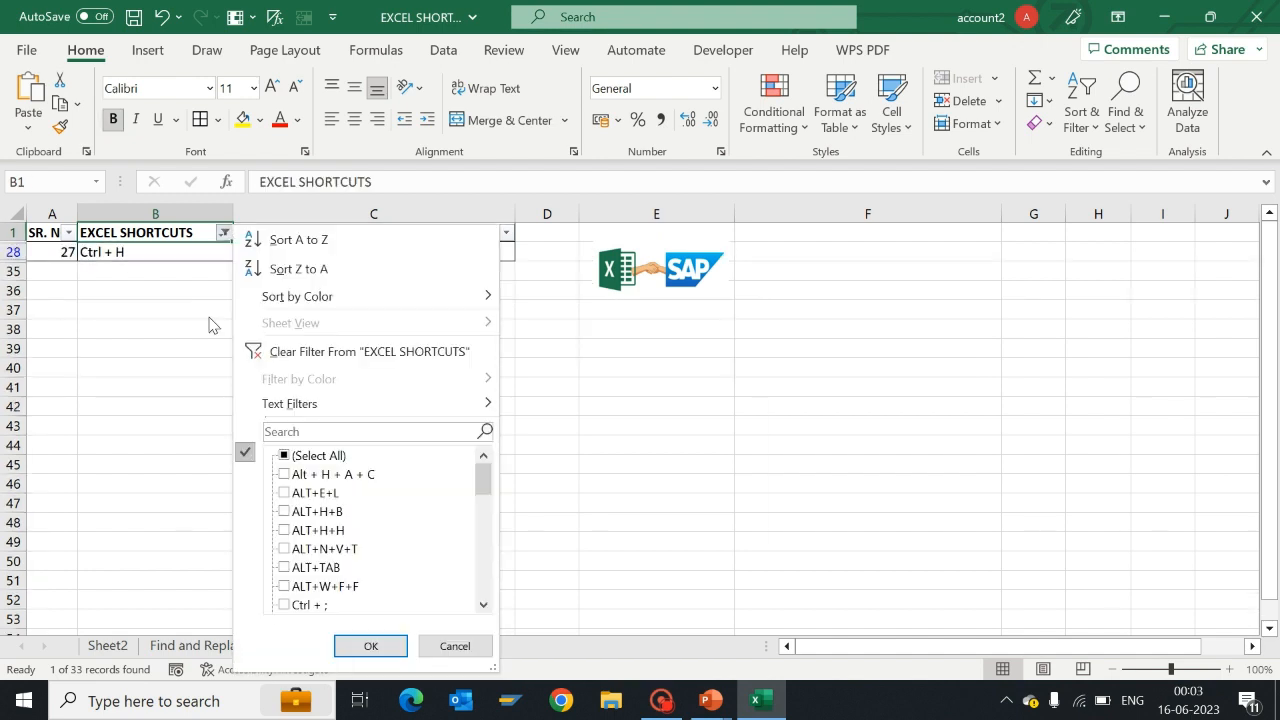
{"action": "key", "text": "Down"}
{"action": "key", "text": "Down"}
{"action": "key", "text": "Down"}
{"action": "key", "text": "Down"}
{"action": "key", "text": "Down"}
{"action": "key", "text": "Down"}
{"action": "key", "text": "Down"}
{"action": "key", "text": "Down"}
{"action": "key", "text": "Down"}
{"action": "key", "text": "Down"}
{"action": "key", "text": "Down"}
{"action": "key", "text": "Return"}
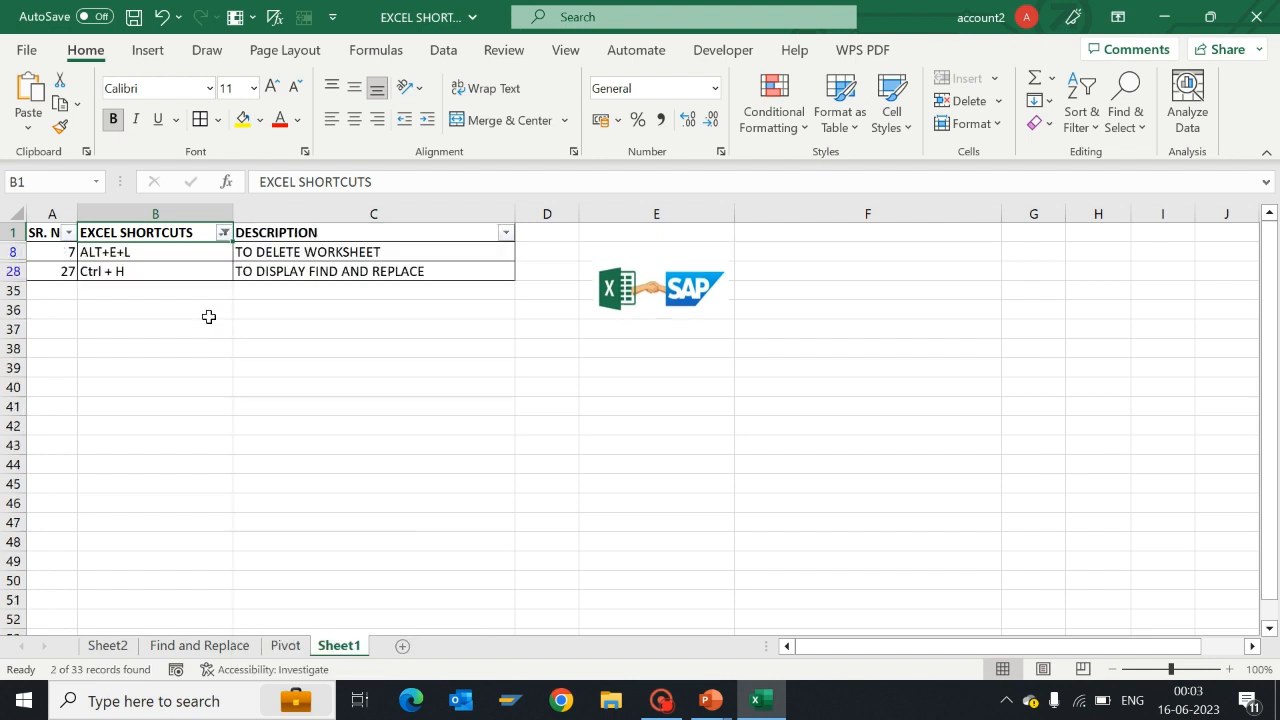
{"action": "key", "text": "Down"}
{"action": "key", "text": "Right"}
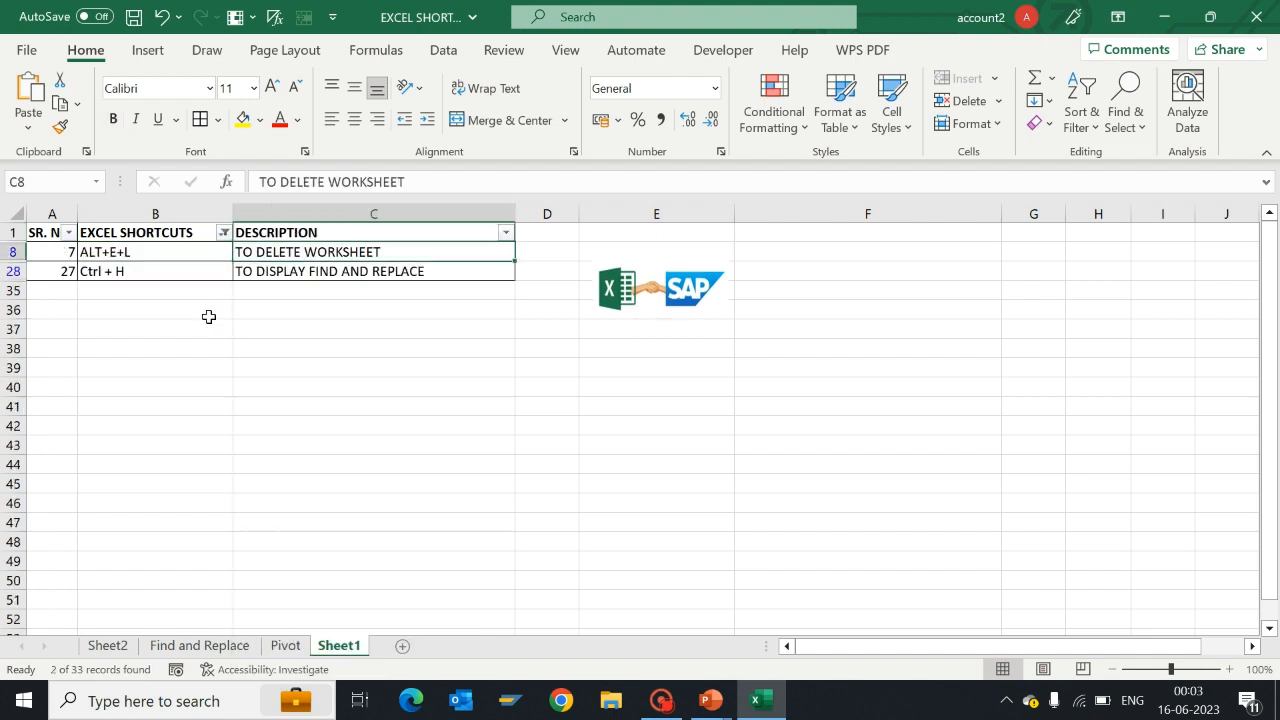
{"action": "key", "text": "Left"}
{"action": "key", "text": "Up"}
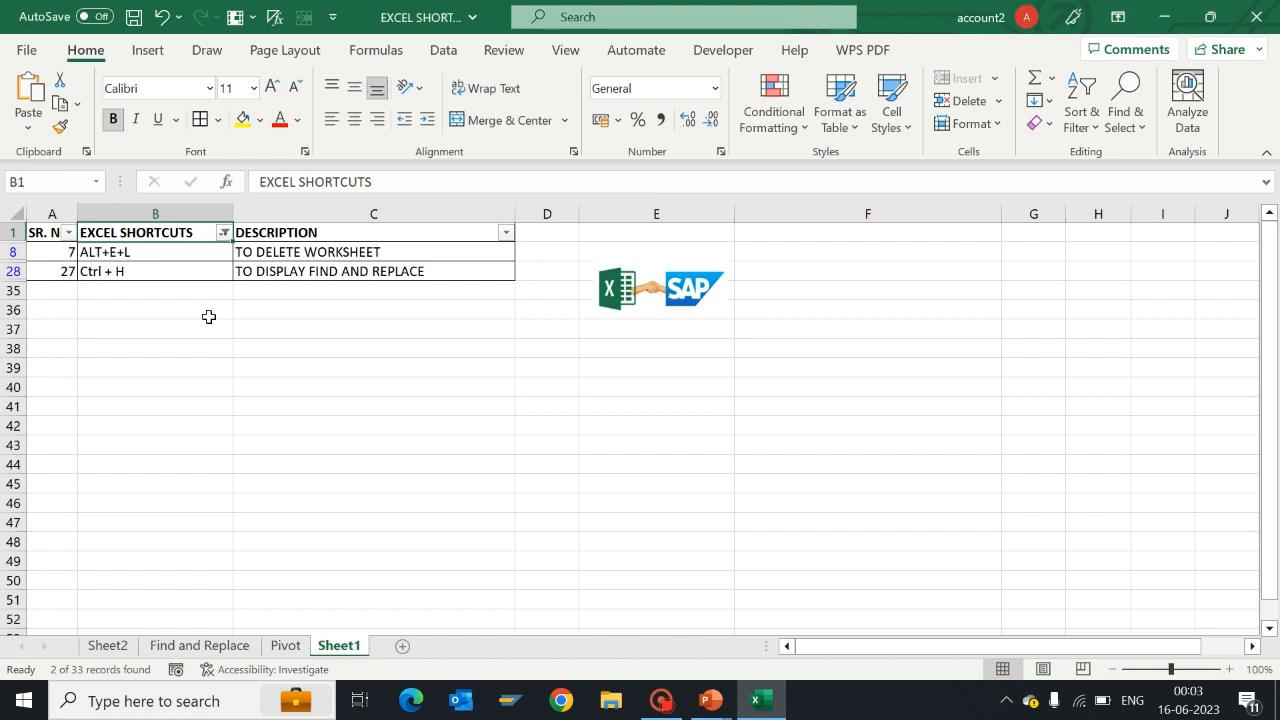
Step: Filter the EXCEL SHORTCUTS column to show only ALT+E+L, ALT+H+B, ALT+H+H and ALT+N+V+T
{"action": "key", "text": "alt+Down"}
{"action": "key", "text": "Down"}
{"action": "key", "text": "Down"}
{"action": "key", "text": "Down"}
{"action": "key", "text": "Down"}
{"action": "key", "text": "Down"}
{"action": "key", "text": "Down"}
{"action": "key", "text": "Down"}
{"action": "key", "text": "Down"}
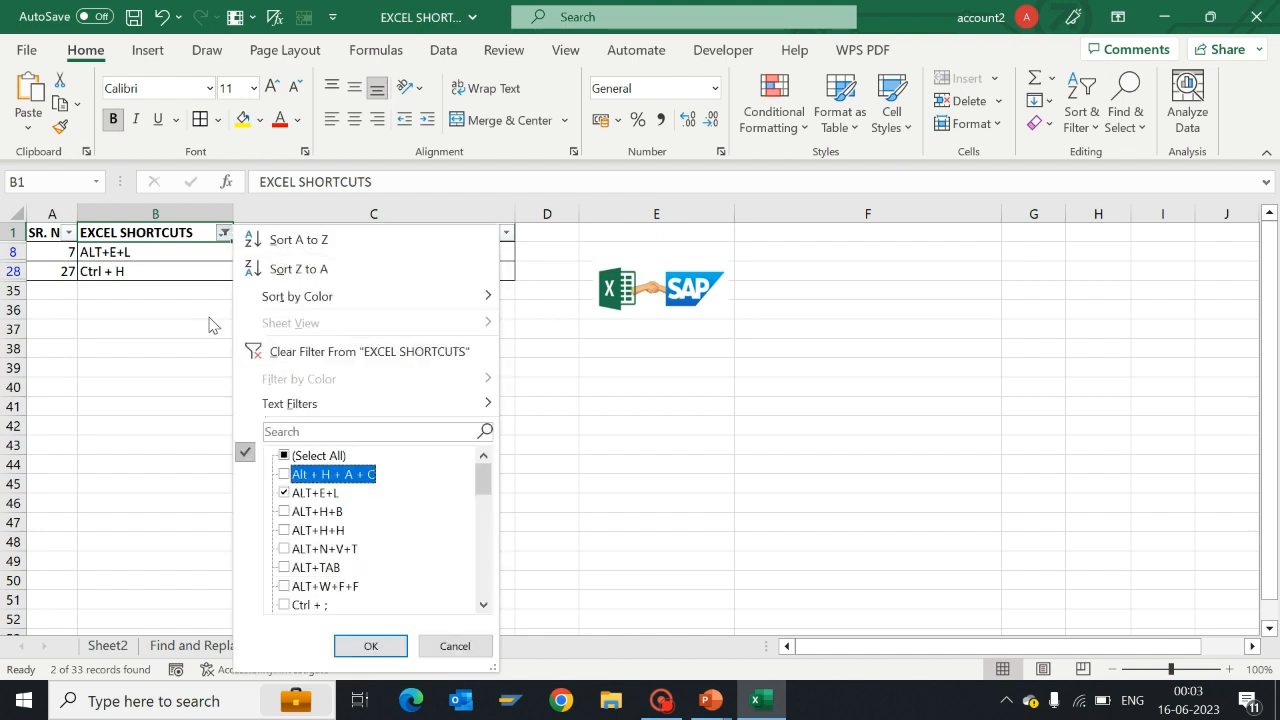
{"action": "key", "text": "Up"}
{"action": "key", "text": "space"}
{"action": "key", "text": "space"}
{"action": "key", "text": "Down"}
{"action": "key", "text": "Down"}
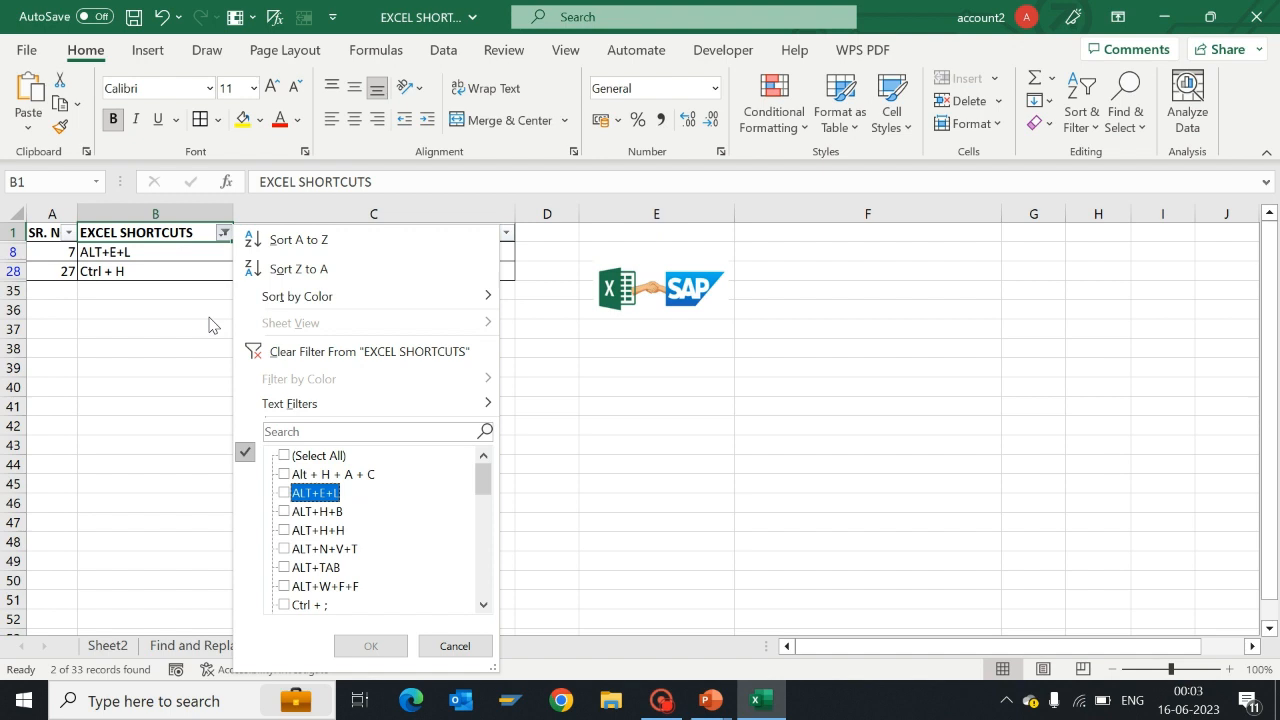
{"action": "key", "text": "space"}
{"action": "key", "text": "Down"}
{"action": "key", "text": "space"}
{"action": "key", "text": "Down"}
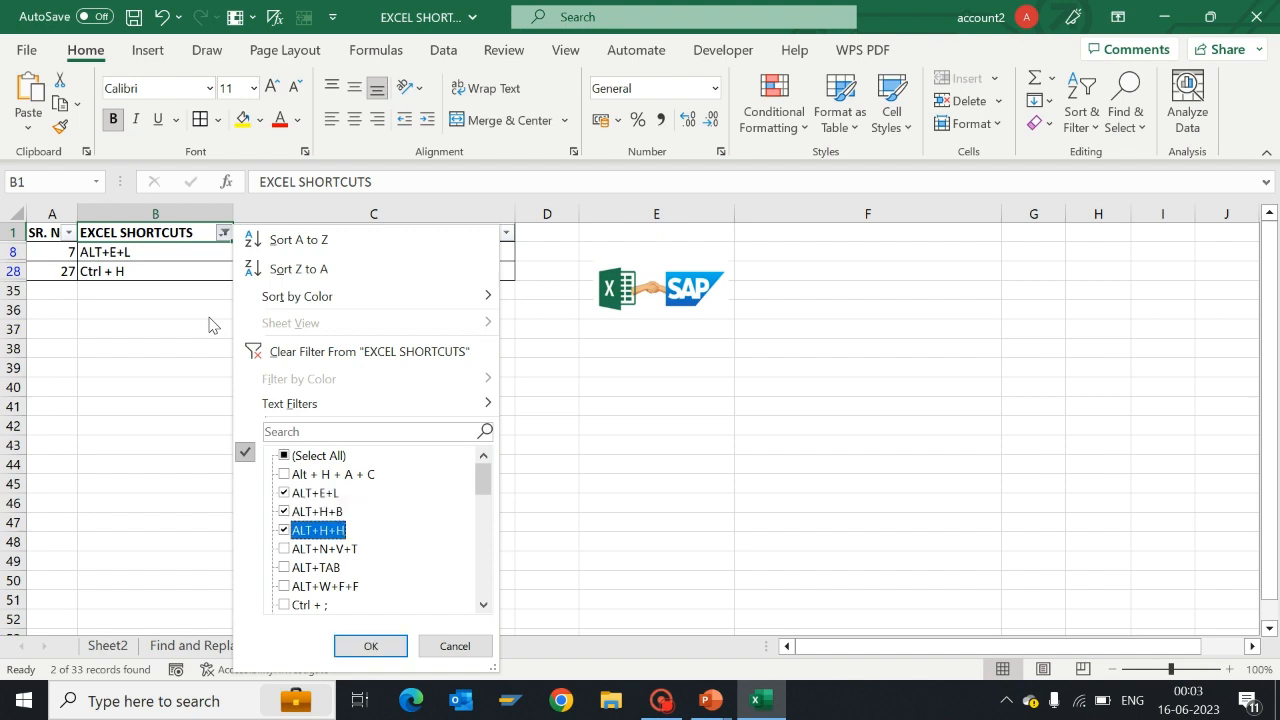
{"action": "key", "text": "Down"}
{"action": "key", "text": "space"}
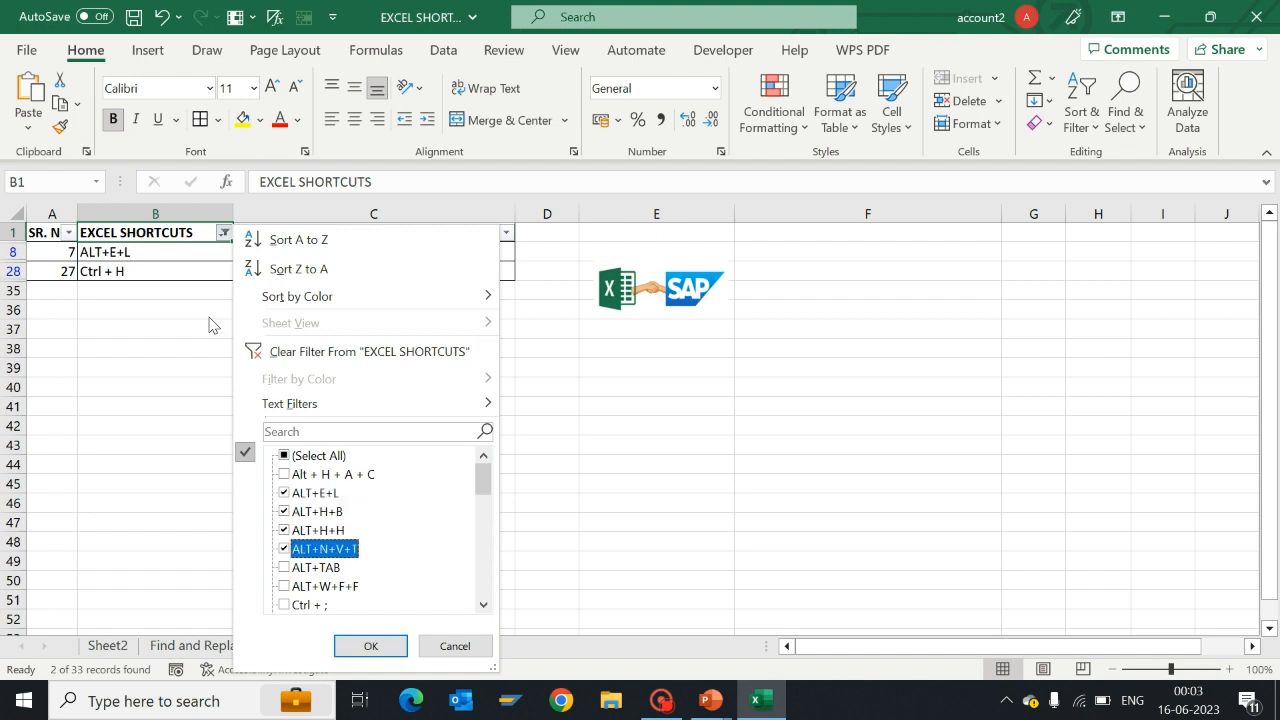
{"action": "key", "text": "Return"}
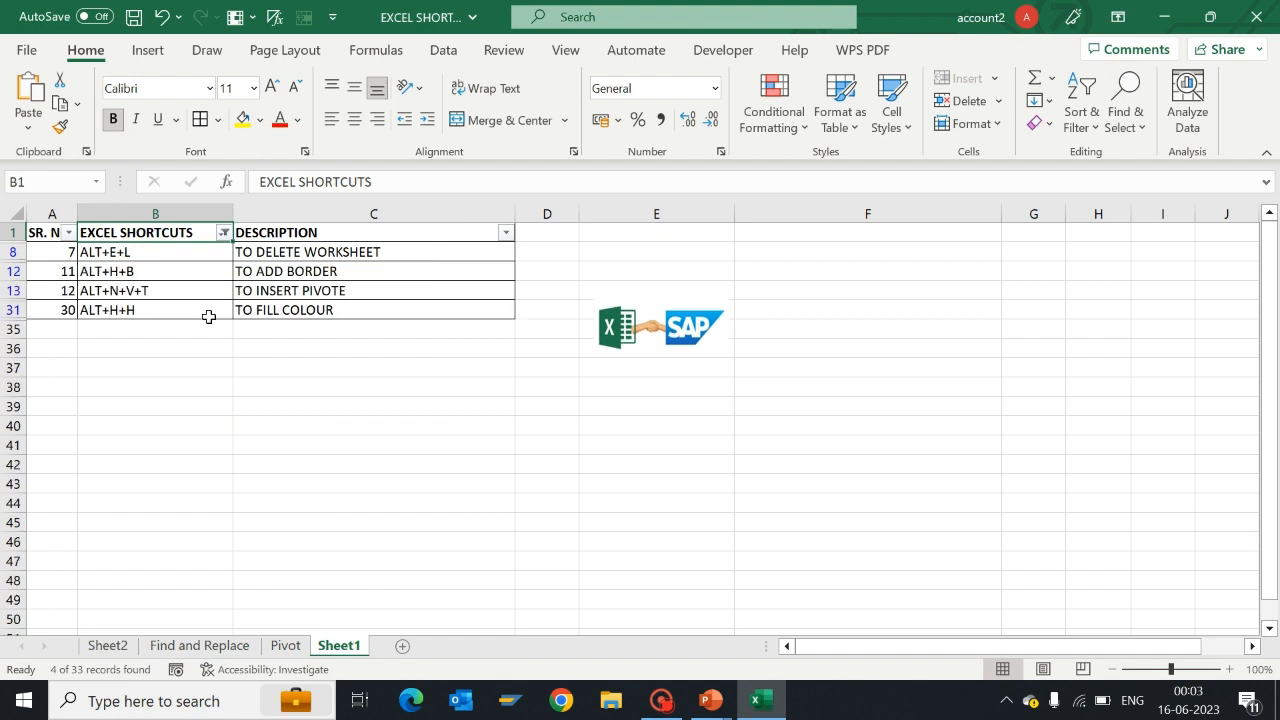
Step: Show all entries again in the EXCEL SHORTCUTS column and remove the filters from the header row
{"action": "key", "text": "alt+Down"}
{"action": "key", "text": "Down"}
{"action": "key", "text": "Down"}
{"action": "key", "text": "Down"}
{"action": "key", "text": "Down"}
{"action": "key", "text": "Down"}
{"action": "key", "text": "Down"}
{"action": "key", "text": "Down"}
{"action": "key", "text": "Down"}
{"action": "key", "text": "Down"}
{"action": "key", "text": "space"}
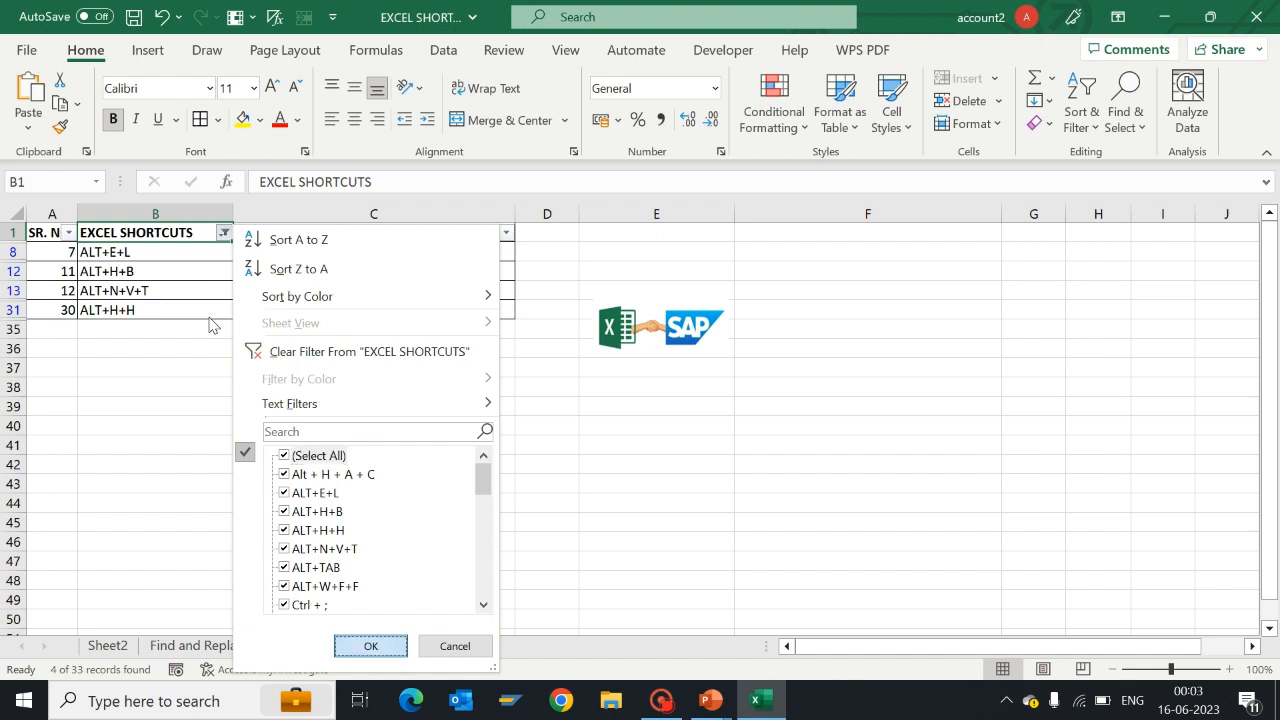
{"action": "key", "text": "Return"}
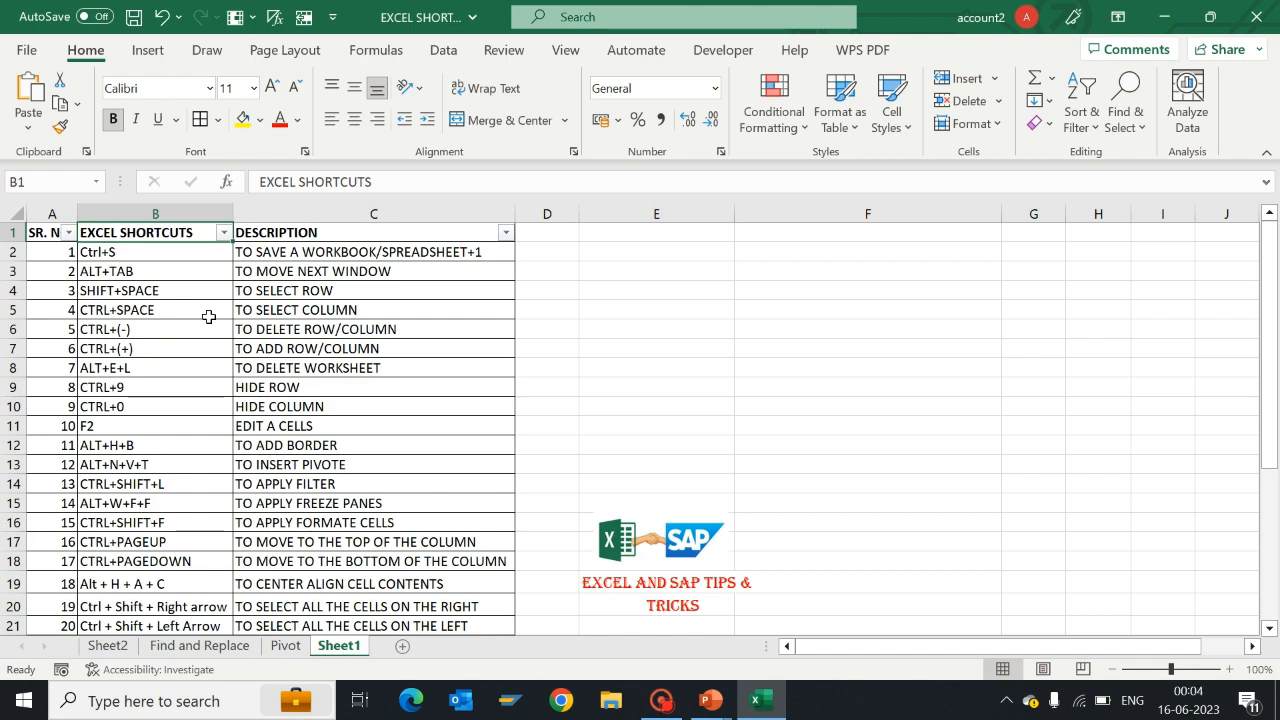
{"action": "key", "text": "ctrl+shift+l"}
Step: Browse down the shortcut list and go to the ALT+W+F+F freeze panes entry in B15
{"action": "key", "text": "Down"}
{"action": "key", "text": "Down"}
{"action": "key", "text": "Down"}
{"action": "key", "text": "Down"}
{"action": "key", "text": "Down"}
{"action": "key", "text": "Down"}
{"action": "key", "text": "Down"}
{"action": "key", "text": "Down"}
{"action": "key", "text": "Down"}
{"action": "key", "text": "Down"}
{"action": "key", "text": "Down"}
{"action": "key", "text": "Down"}
{"action": "key", "text": "Down"}
{"action": "key", "text": "Down"}
{"action": "key", "text": "Down"}
{"action": "key", "text": "Down"}
{"action": "key", "text": "Down"}
{"action": "key", "text": "Down"}
{"action": "key", "text": "Down"}
{"action": "key", "text": "Down"}
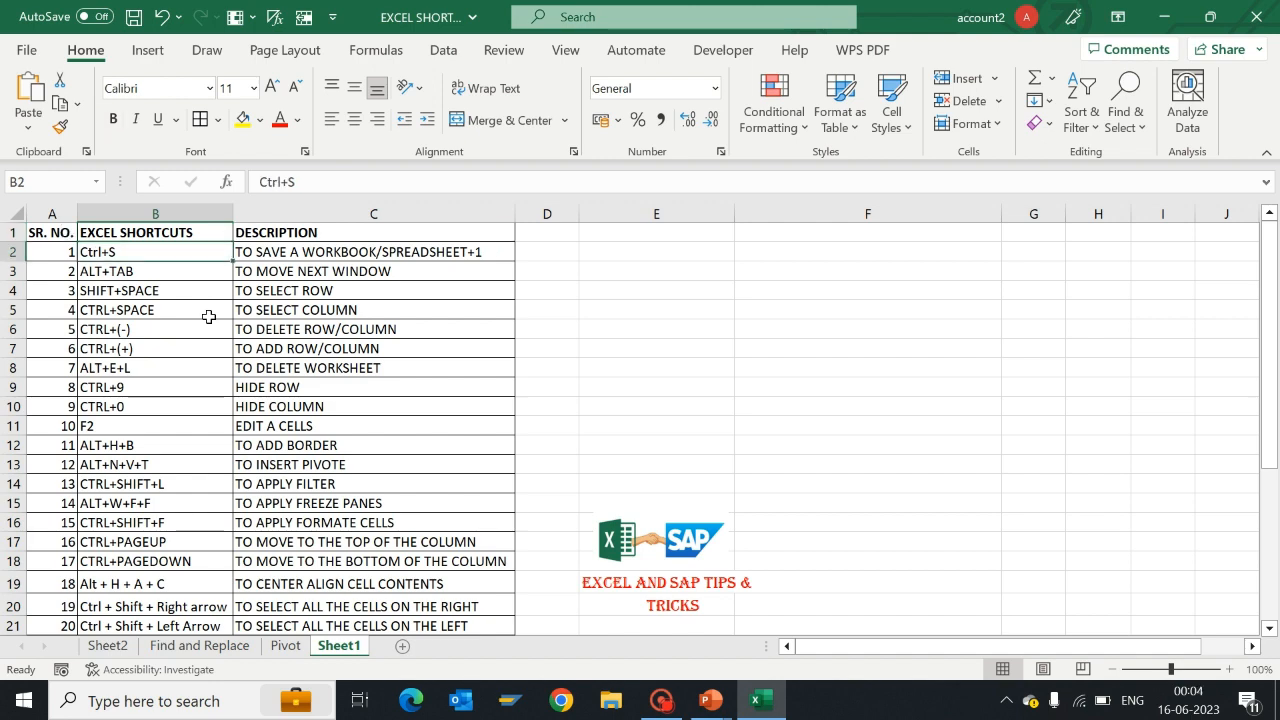
{"action": "key", "text": "Down"}
{"action": "key", "text": "Down"}
{"action": "key", "text": "Down"}
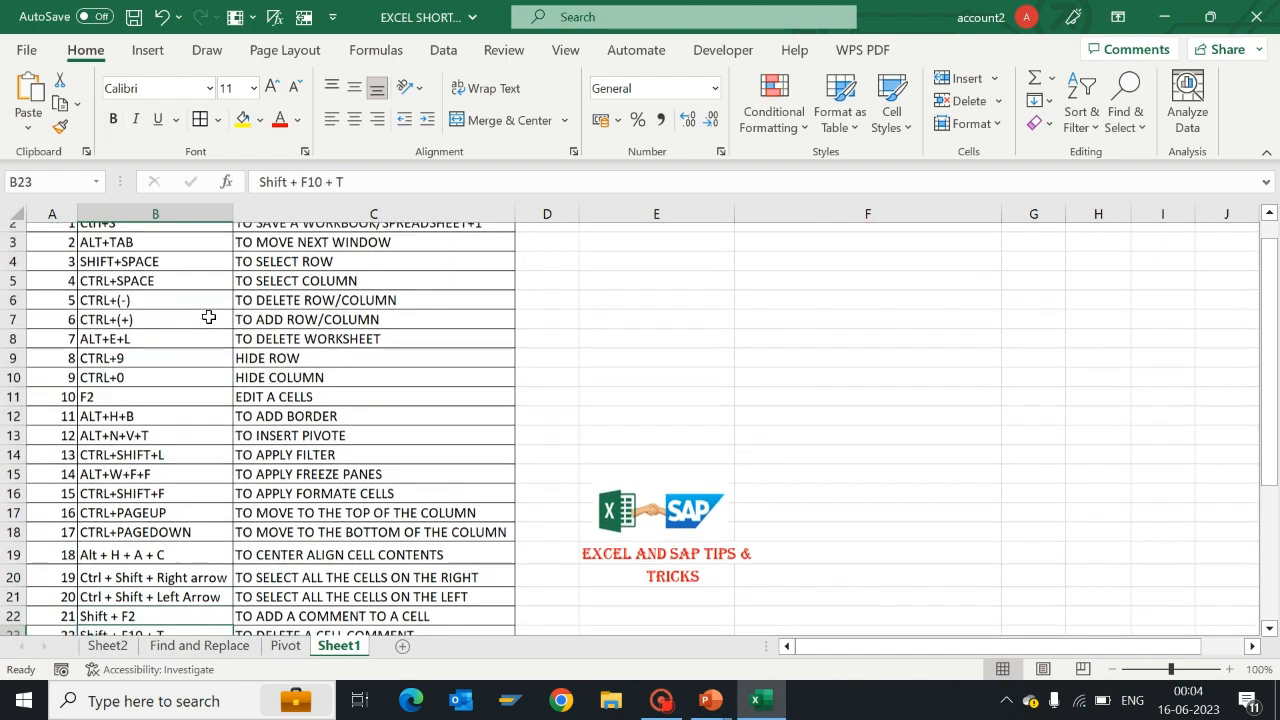
{"action": "key", "text": "Up"}
{"action": "key", "text": "Up"}
{"action": "key", "text": "Up"}
{"action": "key", "text": "Up"}
{"action": "key", "text": "Up"}
{"action": "key", "text": "Up"}
{"action": "key", "text": "Up"}
{"action": "key", "text": "Up"}
{"action": "key", "text": "Up"}
{"action": "key", "text": "Up"}
{"action": "key", "text": "Up"}
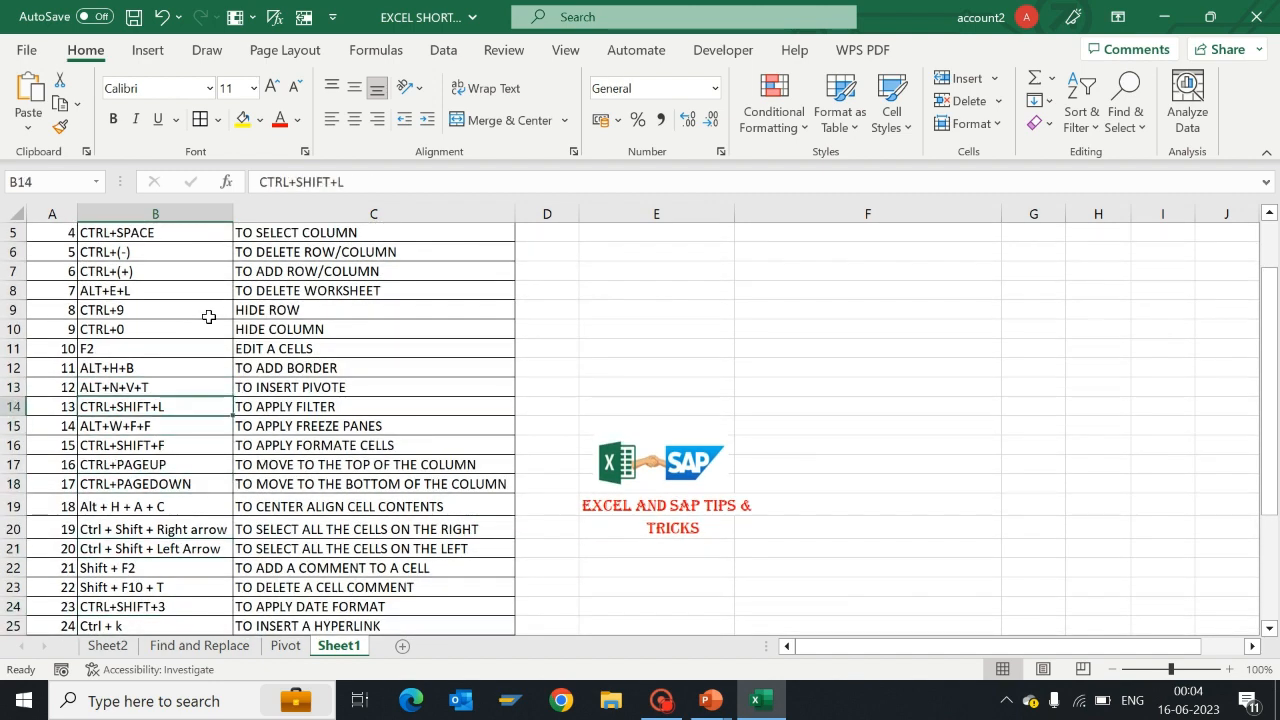
{"action": "key", "text": "Down"}
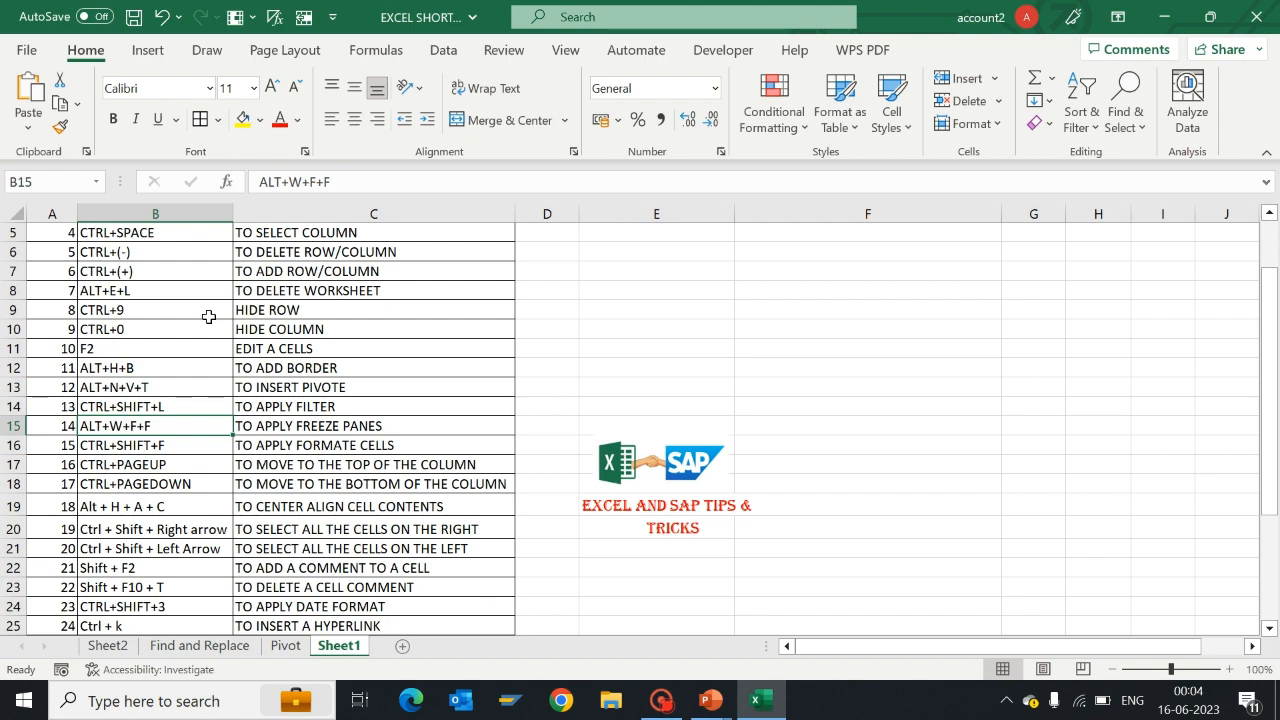
Step: Freeze the panes of the shortcut list at the EXCEL SHORTCUTS header in cell B1
{"action": "key", "text": "ctrl+Up"}
{"action": "key", "text": "alt"}
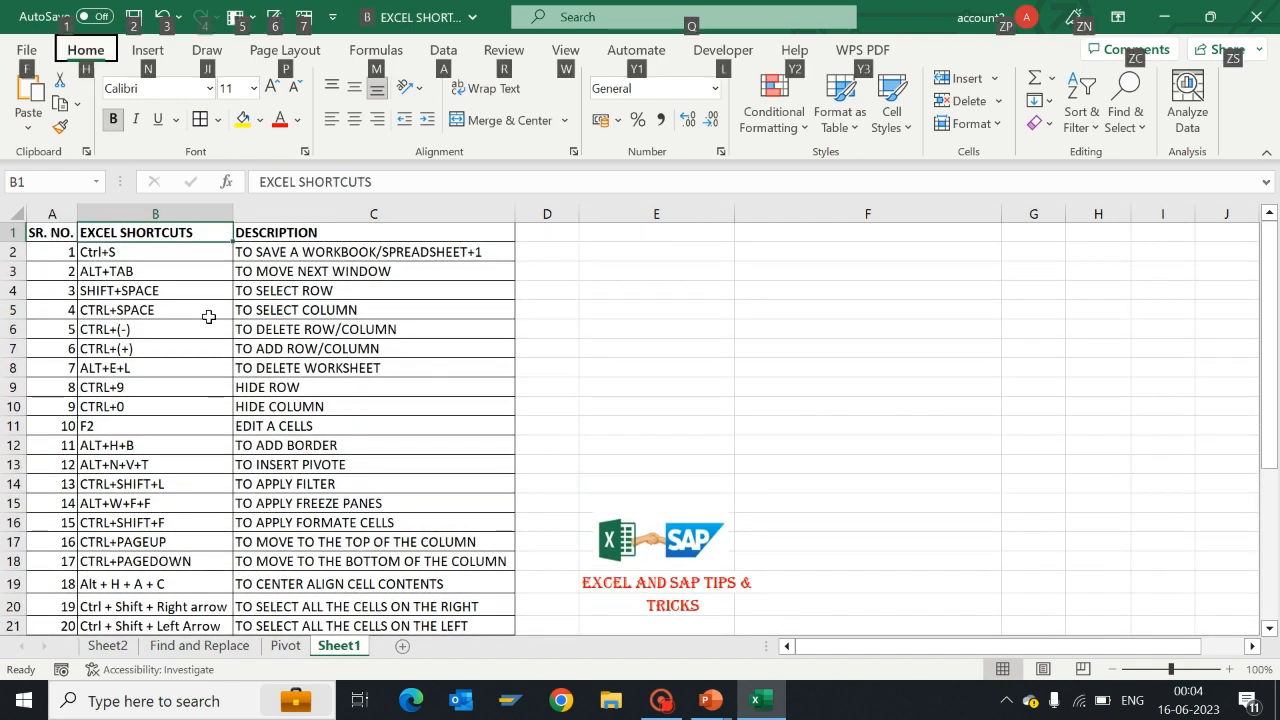
{"action": "key", "text": "w"}
{"action": "key", "text": "f"}
{"action": "key", "text": "f"}
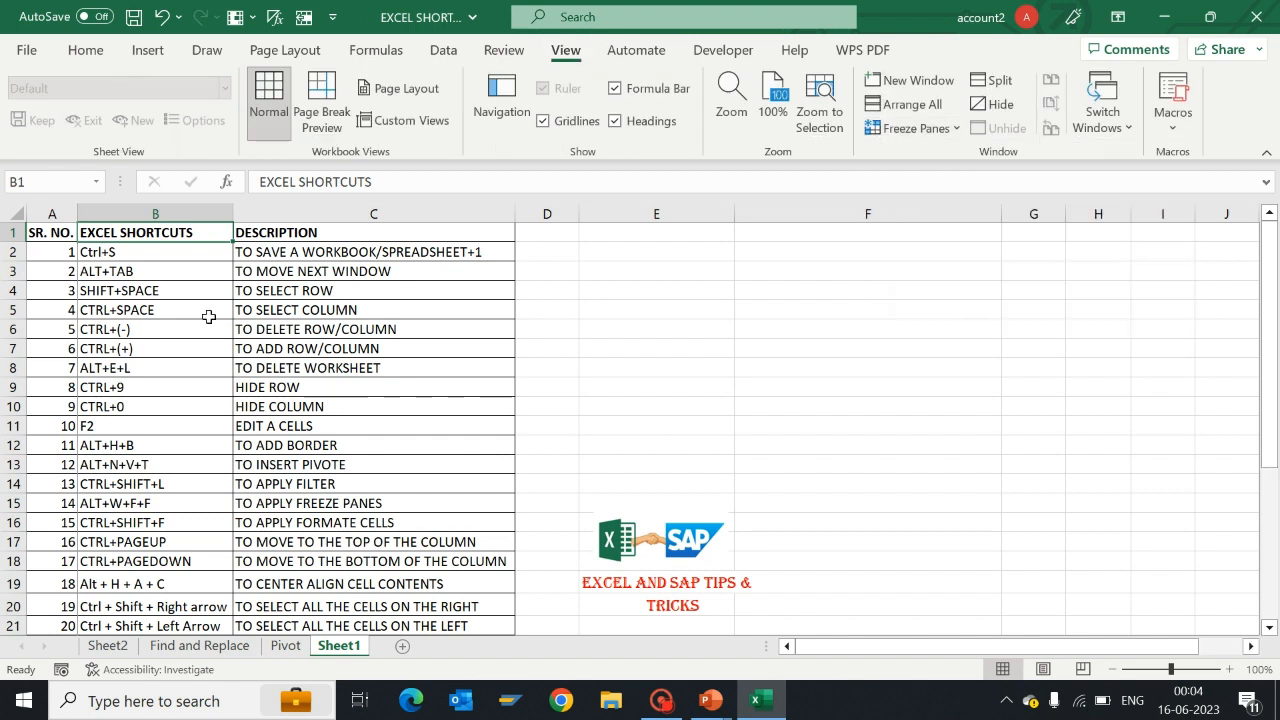
Step: Browse down the shortcut list to row 30 to check whether the header row stays in view
{"action": "key", "text": "Down"}
{"action": "key", "text": "Down"}
{"action": "key", "text": "Down"}
{"action": "key", "text": "Down"}
{"action": "key", "text": "Down"}
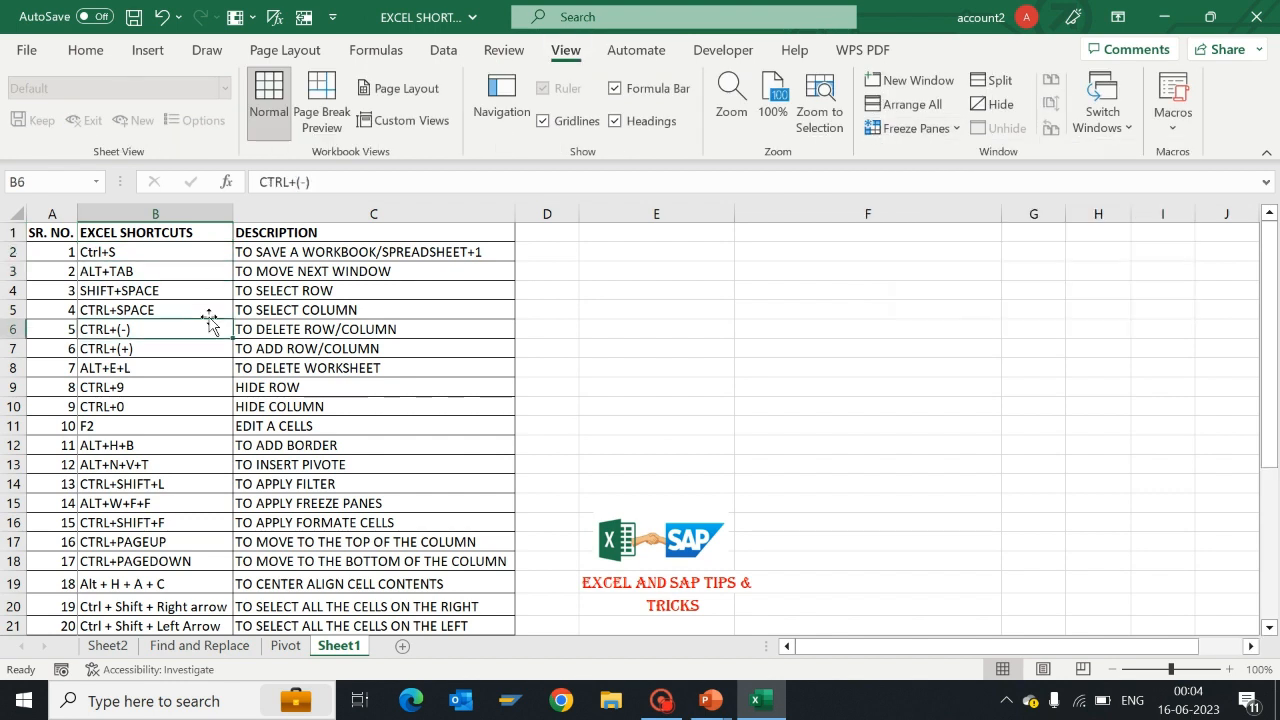
{"action": "key", "text": "Down"}
{"action": "key", "text": "Down"}
{"action": "key", "text": "Down"}
{"action": "key", "text": "Down"}
{"action": "key", "text": "Down"}
{"action": "key", "text": "Down"}
{"action": "key", "text": "Down"}
{"action": "key", "text": "Down"}
{"action": "key", "text": "Down"}
{"action": "key", "text": "Down"}
{"action": "key", "text": "Down"}
{"action": "key", "text": "Down"}
{"action": "key", "text": "Down"}
{"action": "key", "text": "Down"}
{"action": "key", "text": "Down"}
{"action": "key", "text": "Down"}
{"action": "key", "text": "Down"}
{"action": "key", "text": "Down"}
{"action": "key", "text": "Down"}
{"action": "key", "text": "Down"}
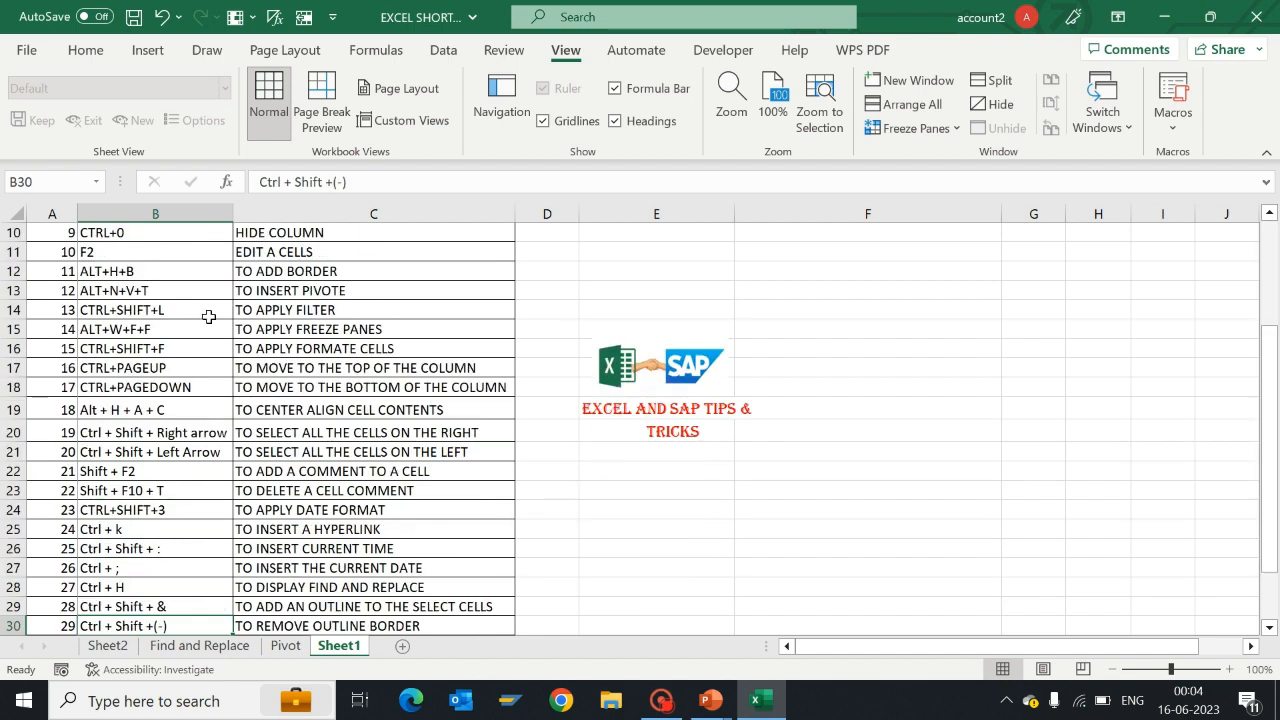
Step: Return to the start of the shortcut list and select the whole of row 2
{"action": "key", "text": "ctrl+Up"}
{"action": "key", "text": "Down"}
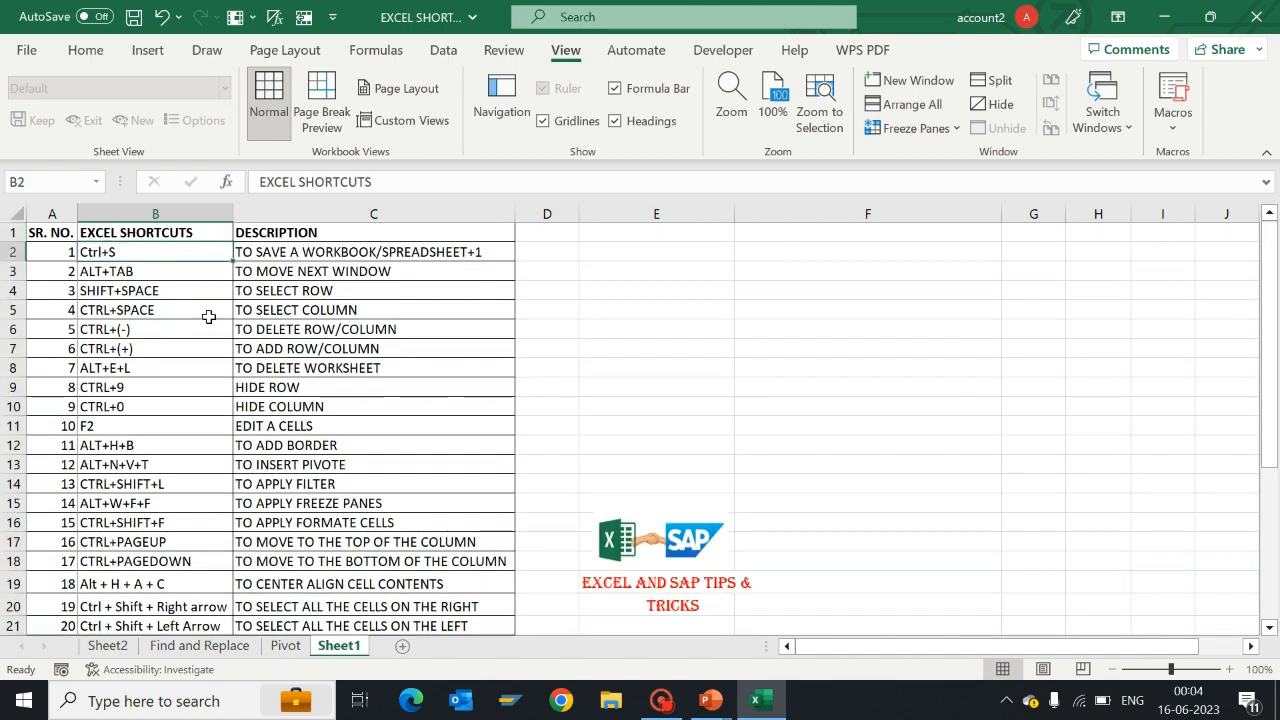
{"action": "key", "text": "shift+space"}
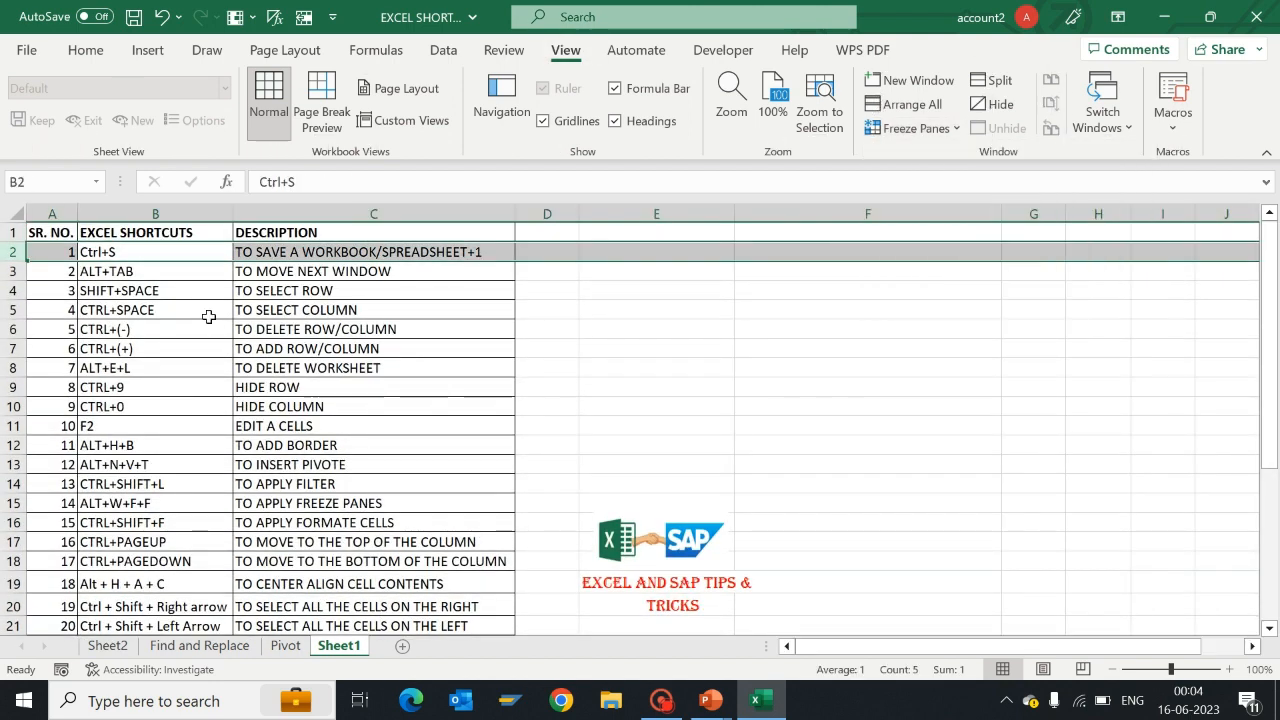
Step: Browse down past the last shortcut entry to row 37 and examine how the header row behaves
{"action": "key", "text": "Down"}
{"action": "key", "text": "Down"}
{"action": "key", "text": "Down"}
{"action": "key", "text": "Down"}
{"action": "key", "text": "Down"}
{"action": "key", "text": "Down"}
{"action": "key", "text": "Down"}
{"action": "key", "text": "Down"}
{"action": "key", "text": "Down"}
{"action": "key", "text": "Down"}
{"action": "key", "text": "Down"}
{"action": "key", "text": "Down"}
{"action": "key", "text": "Down"}
{"action": "key", "text": "Down"}
{"action": "key", "text": "Down"}
{"action": "key", "text": "Down"}
{"action": "key", "text": "Down"}
{"action": "key", "text": "Down"}
{"action": "key", "text": "Down"}
{"action": "key", "text": "Down"}
{"action": "key", "text": "Down"}
{"action": "key", "text": "Down"}
{"action": "key", "text": "Down"}
{"action": "key", "text": "Down"}
{"action": "key", "text": "Down"}
{"action": "key", "text": "Down"}
{"action": "key", "text": "Down"}
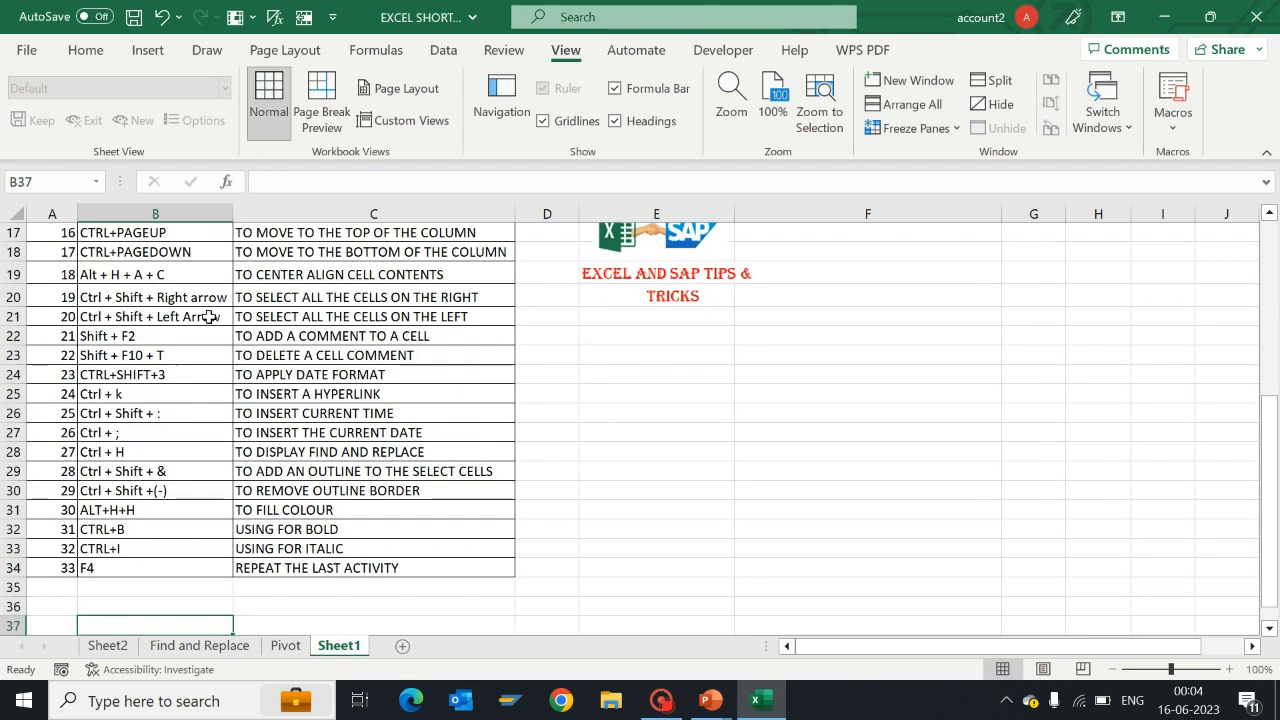
Step: Select the whole of row 2 and freeze the panes so the header row above it is held in place
{"action": "key", "text": "ctrl+Up"}
{"action": "key", "text": "Down"}
{"action": "key", "text": "shift+space"}
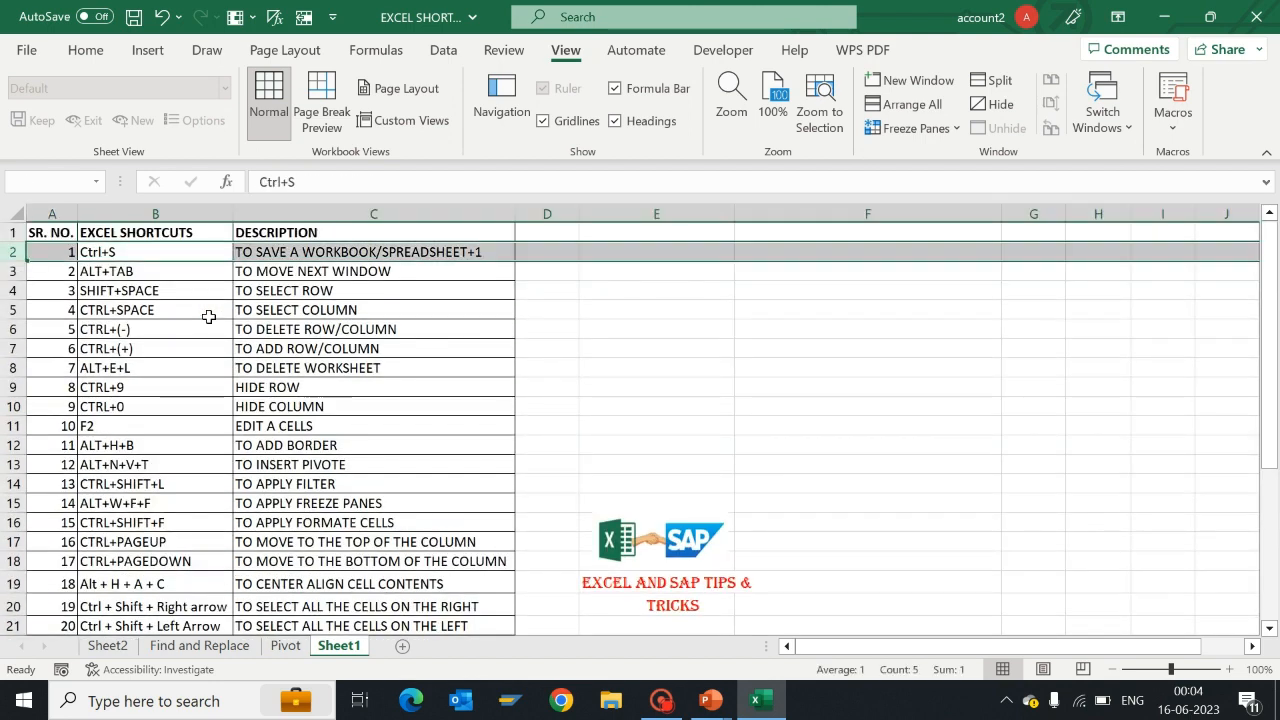
Step: Browse down past the end of the shortcut list to row 49 and return to the header in B1 to check the freeze
{"action": "key", "text": "Down"}
{"action": "key", "text": "Down"}
{"action": "key", "text": "Down"}
{"action": "key", "text": "Down"}
{"action": "key", "text": "Down"}
{"action": "key", "text": "Down"}
{"action": "key", "text": "Down"}
{"action": "key", "text": "Down"}
{"action": "key", "text": "Down"}
{"action": "key", "text": "Down"}
{"action": "key", "text": "Down"}
{"action": "key", "text": "Down"}
{"action": "key", "text": "Down"}
{"action": "key", "text": "Down"}
{"action": "key", "text": "Down"}
{"action": "key", "text": "Down"}
{"action": "key", "text": "Down"}
{"action": "key", "text": "Down"}
{"action": "key", "text": "Down"}
{"action": "key", "text": "Down"}
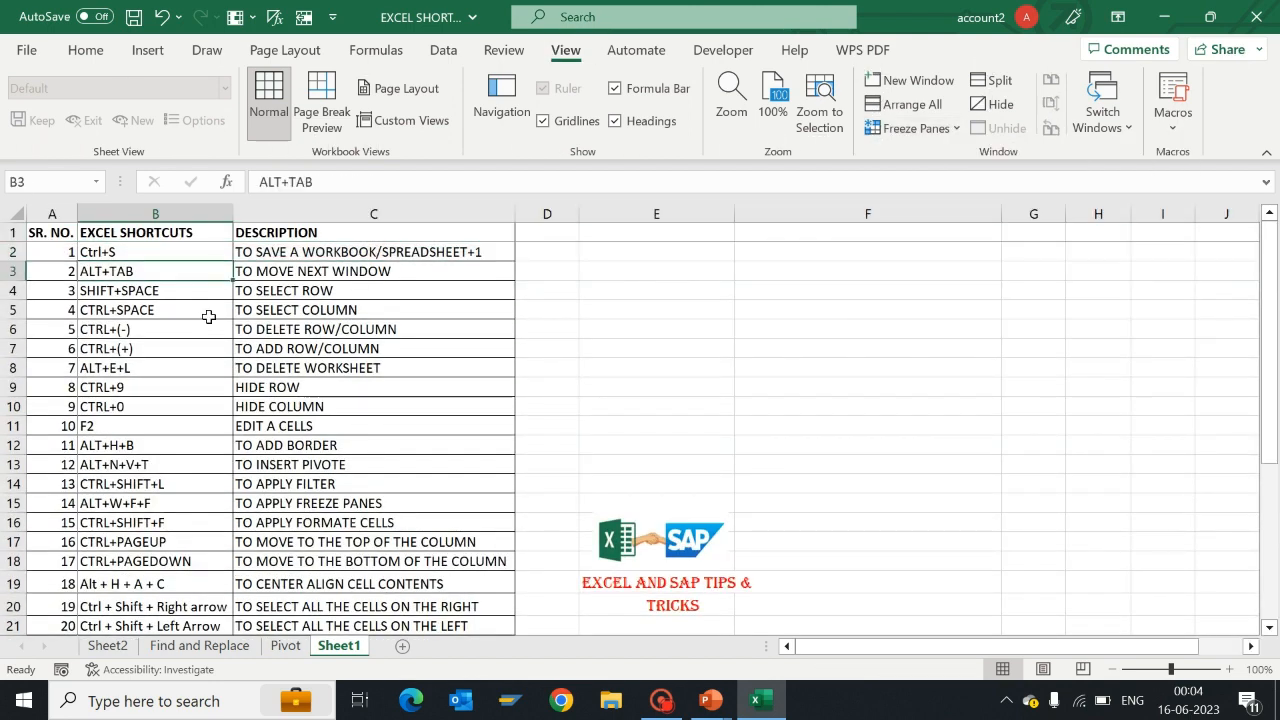
{"action": "key", "text": "Down"}
{"action": "key", "text": "Down"}
{"action": "key", "text": "Down"}
{"action": "key", "text": "Down"}
{"action": "key", "text": "Down"}
{"action": "key", "text": "Down"}
{"action": "key", "text": "Down"}
{"action": "key", "text": "Down"}
{"action": "key", "text": "Down"}
{"action": "key", "text": "Down"}
{"action": "key", "text": "Down"}
{"action": "key", "text": "Down"}
{"action": "key", "text": "Down"}
{"action": "key", "text": "Down"}
{"action": "key", "text": "Down"}
{"action": "key", "text": "Down"}
{"action": "key", "text": "Down"}
{"action": "key", "text": "Down"}
{"action": "key", "text": "Down"}
{"action": "key", "text": "Down"}
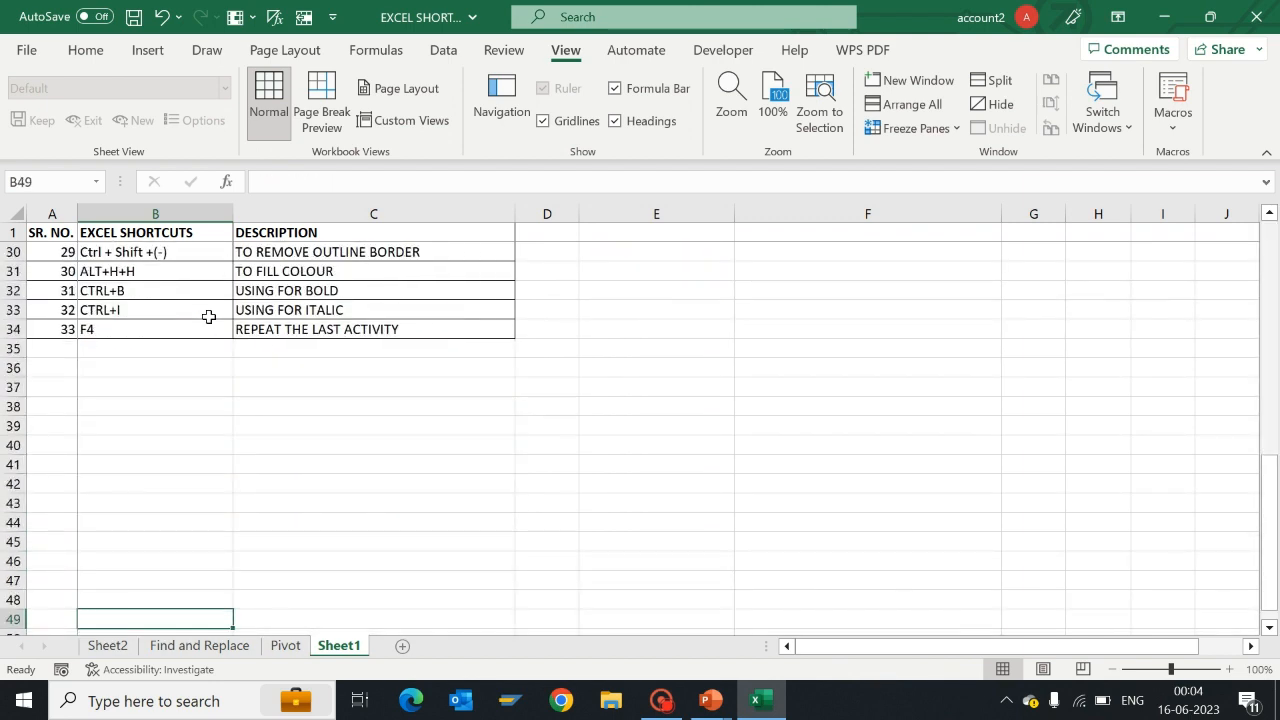
{"action": "key", "text": "ctrl+Up"}
{"action": "key", "text": "ctrl+Up"}
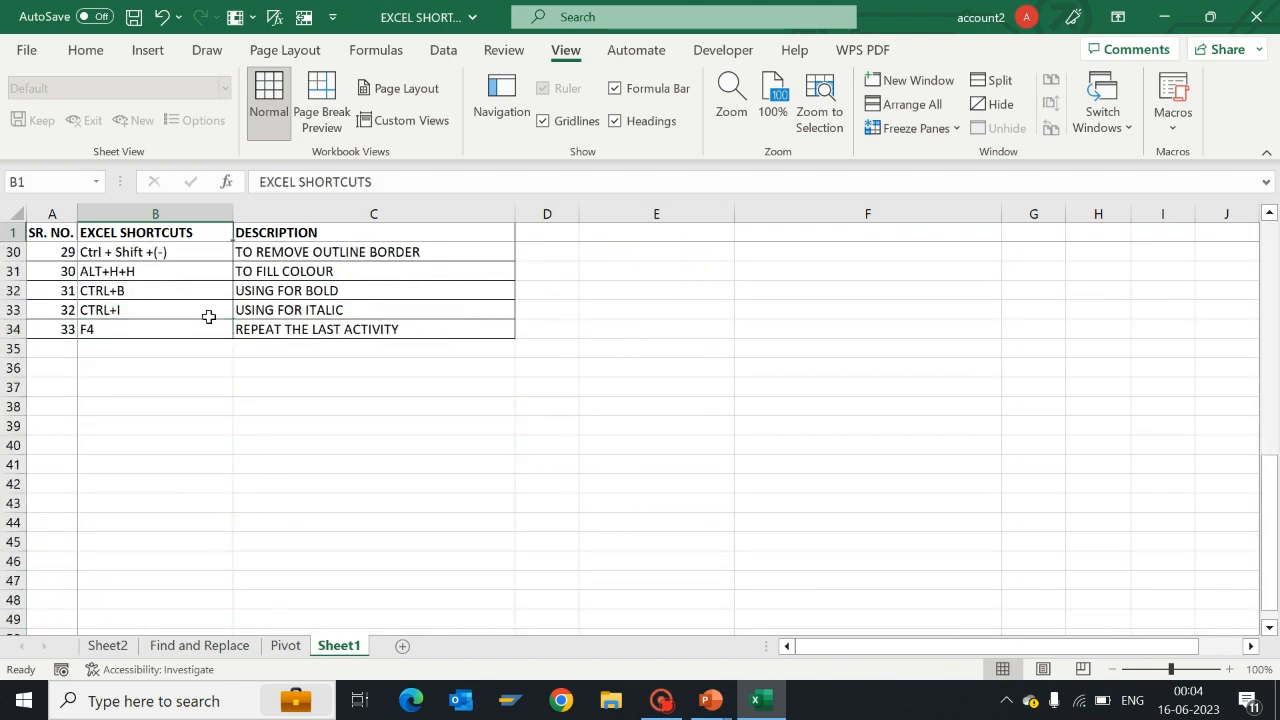
Step: Browse down and back up through the shortcut list to examine the frozen header row while scrolling
{"action": "key", "text": "Down"}
{"action": "key", "text": "Down"}
{"action": "key", "text": "Down"}
{"action": "key", "text": "Down"}
{"action": "key", "text": "Down"}
{"action": "key", "text": "Down"}
{"action": "key", "text": "Down"}
{"action": "key", "text": "Down"}
{"action": "key", "text": "Down"}
{"action": "key", "text": "Down"}
{"action": "key", "text": "Down"}
{"action": "key", "text": "Down"}
{"action": "key", "text": "Down"}
{"action": "key", "text": "Down"}
{"action": "key", "text": "Down"}
{"action": "key", "text": "Down"}
{"action": "key", "text": "Down"}
{"action": "key", "text": "Down"}
{"action": "key", "text": "Down"}
{"action": "key", "text": "Down"}
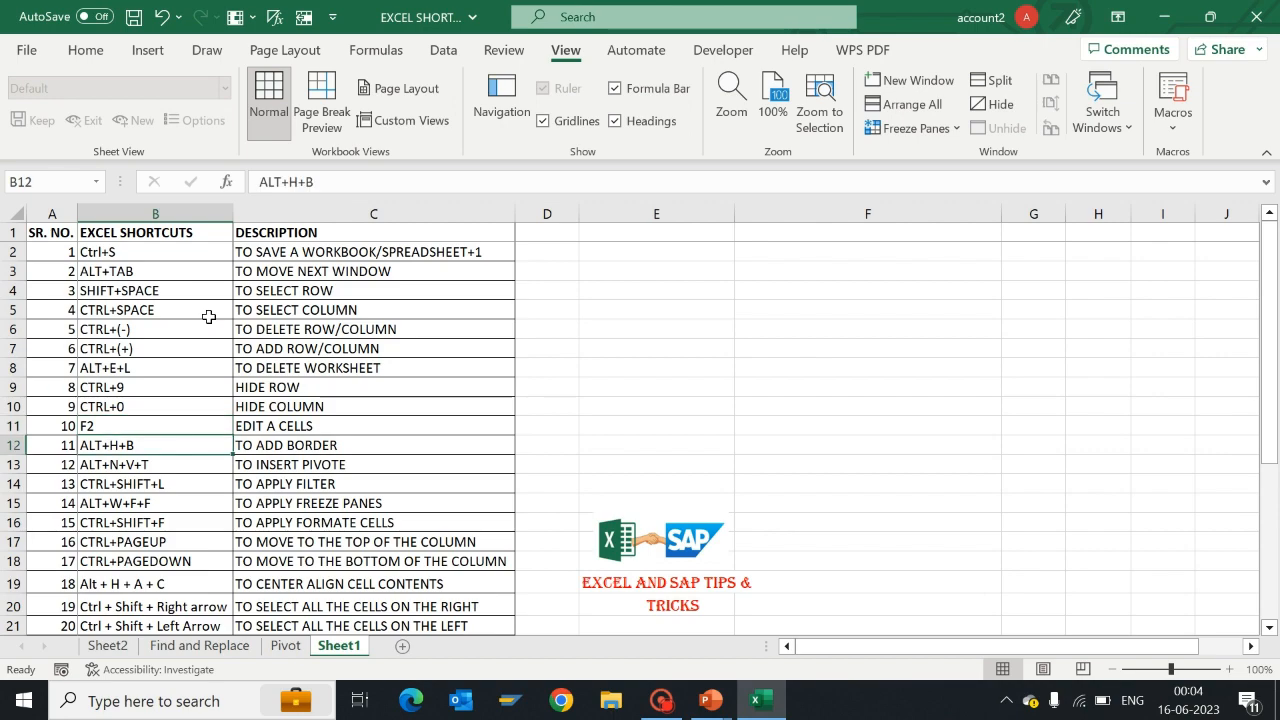
{"action": "key", "text": "Down"}
{"action": "key", "text": "Down"}
{"action": "key", "text": "Down"}
{"action": "key", "text": "Down"}
{"action": "key", "text": "Down"}
{"action": "key", "text": "Down"}
{"action": "key", "text": "Down"}
{"action": "key", "text": "Down"}
{"action": "key", "text": "Down"}
{"action": "key", "text": "Down"}
{"action": "key", "text": "Down"}
{"action": "key", "text": "Down"}
{"action": "key", "text": "Down"}
{"action": "key", "text": "Down"}
{"action": "key", "text": "Up"}
{"action": "key", "text": "Up"}
{"action": "key", "text": "Up"}
{"action": "key", "text": "Up"}
{"action": "key", "text": "Up"}
{"action": "key", "text": "Up"}
{"action": "key", "text": "Up"}
{"action": "key", "text": "Up"}
{"action": "key", "text": "Up"}
{"action": "key", "text": "Up"}
{"action": "key", "text": "Up"}
{"action": "key", "text": "Up"}
{"action": "key", "text": "Up"}
{"action": "key", "text": "Up"}
{"action": "key", "text": "Up"}
{"action": "key", "text": "Up"}
{"action": "key", "text": "Up"}
{"action": "key", "text": "Up"}
{"action": "key", "text": "Up"}
{"action": "key", "text": "Up"}
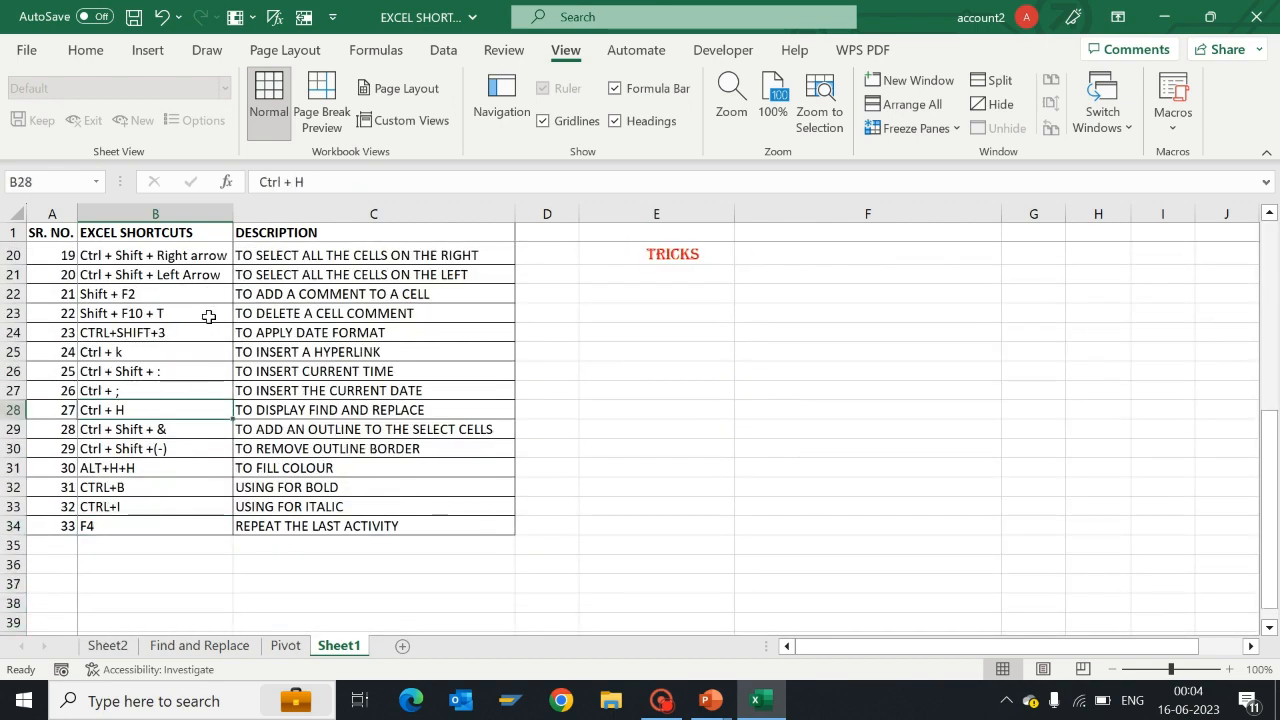
Step: Return to the start of the shortcut list and step down and up through column B to examine the frozen header row
{"action": "key", "text": "ctrl+Up"}
{"action": "key", "text": "Down"}
{"action": "key", "text": "Down"}
{"action": "key", "text": "Down"}
{"action": "key", "text": "Down"}
{"action": "key", "text": "Down"}
{"action": "key", "text": "Down"}
{"action": "key", "text": "Down"}
{"action": "key", "text": "Down"}
{"action": "key", "text": "Down"}
{"action": "key", "text": "Down"}
{"action": "key", "text": "Down"}
{"action": "key", "text": "Down"}
{"action": "key", "text": "Down"}
{"action": "key", "text": "Down"}
{"action": "key", "text": "Down"}
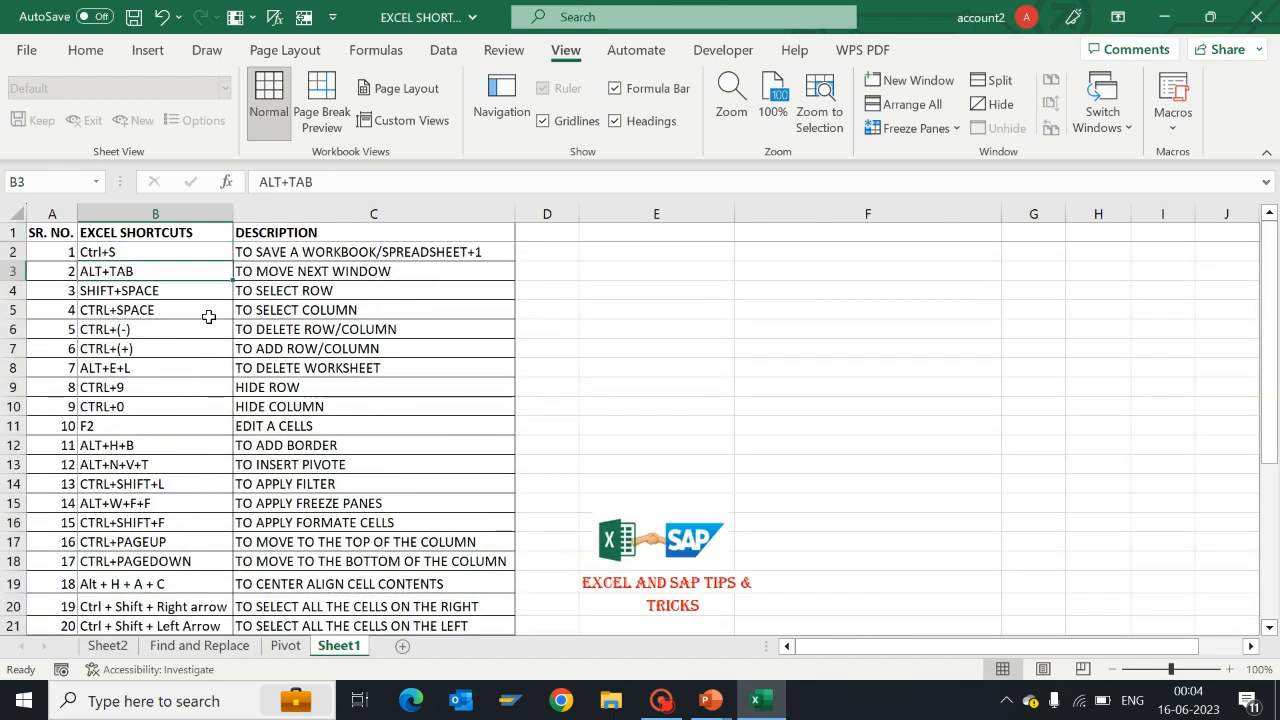
{"action": "key", "text": "Up"}
{"action": "key", "text": "Up"}
{"action": "key", "text": "Up"}
{"action": "key", "text": "Up"}
{"action": "key", "text": "Up"}
{"action": "key", "text": "Up"}
{"action": "key", "text": "Up"}
{"action": "key", "text": "Up"}
{"action": "key", "text": "Up"}
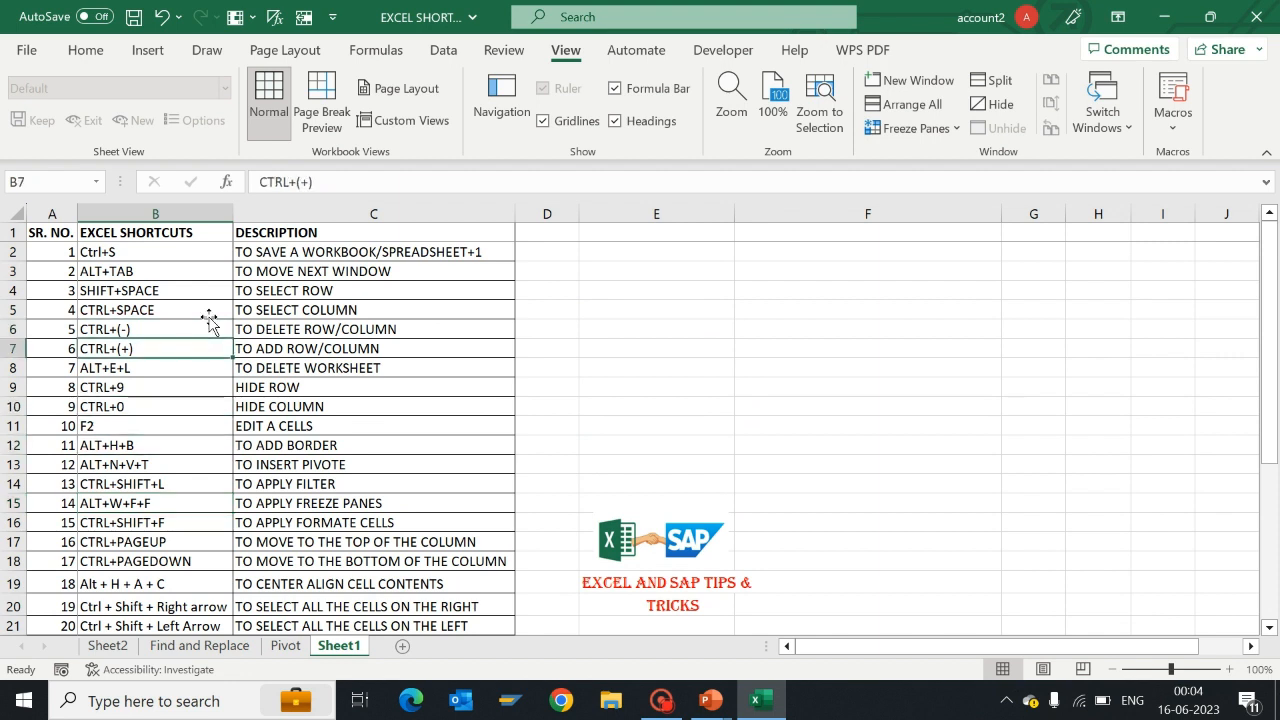
Step: Go to the ALT+W+F+F entry in B15 and unfreeze the panes
{"action": "key", "text": "Down"}
{"action": "key", "text": "Down"}
{"action": "key", "text": "Down"}
{"action": "key", "text": "Down"}
{"action": "key", "text": "Down"}
{"action": "key", "text": "Down"}
{"action": "key", "text": "Down"}
{"action": "key", "text": "Down"}
{"action": "key", "text": "Down"}
{"action": "key", "text": "Down"}
{"action": "key", "text": "Up"}
{"action": "key", "text": "Up"}
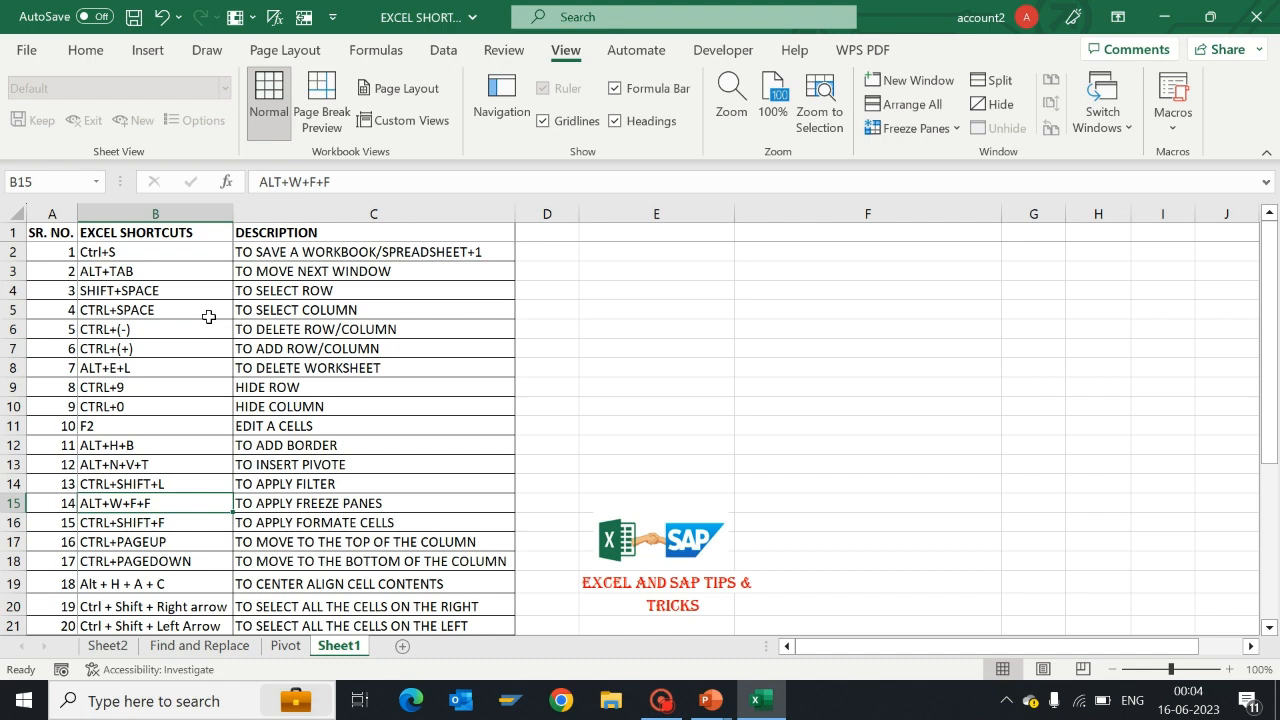
{"action": "key", "text": "alt"}
{"action": "key", "text": "w"}
{"action": "key", "text": "f"}
{"action": "key", "text": "f"}
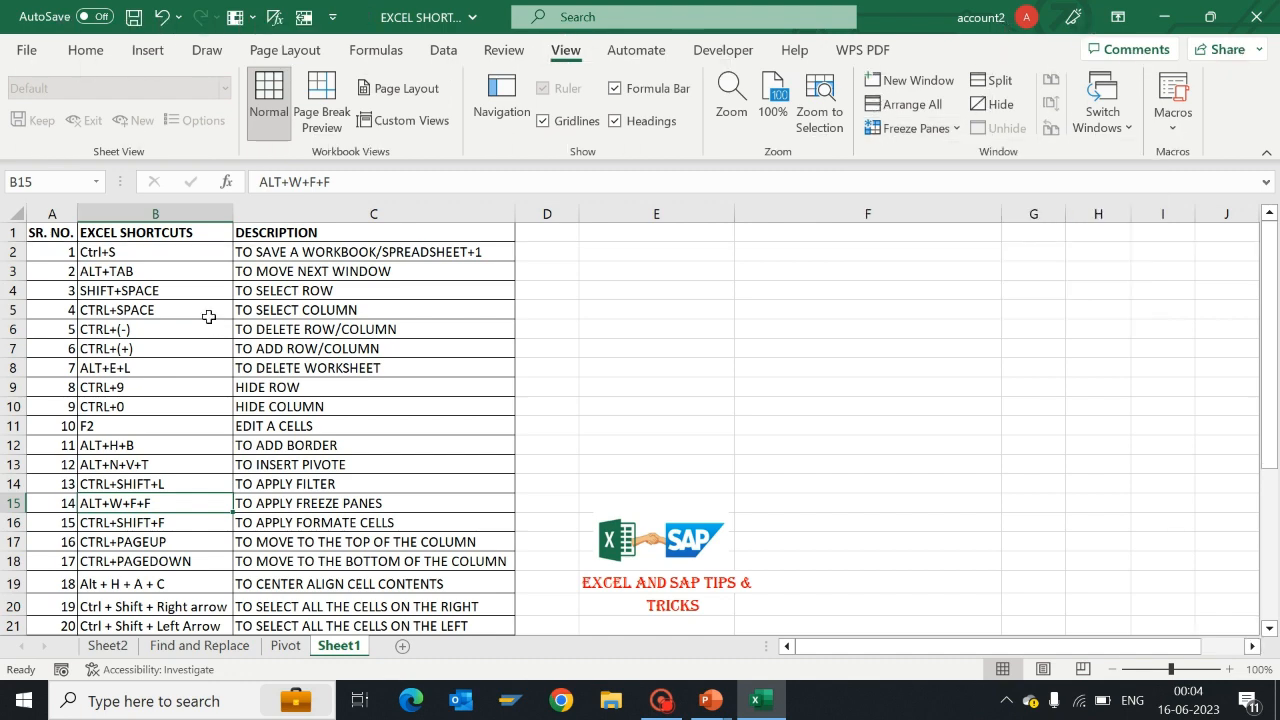
Step: Browse down past the end of the list to row 43 and return to the header to check how it scrolls
{"action": "key", "text": "Down"}
{"action": "key", "text": "Down"}
{"action": "key", "text": "Down"}
{"action": "key", "text": "Down"}
{"action": "key", "text": "Down"}
{"action": "key", "text": "Down"}
{"action": "key", "text": "Down"}
{"action": "key", "text": "Down"}
{"action": "key", "text": "Down"}
{"action": "key", "text": "Down"}
{"action": "key", "text": "Down"}
{"action": "key", "text": "Down"}
{"action": "key", "text": "Down"}
{"action": "key", "text": "Down"}
{"action": "key", "text": "Down"}
{"action": "key", "text": "Down"}
{"action": "key", "text": "Down"}
{"action": "key", "text": "Down"}
{"action": "key", "text": "Down"}
{"action": "key", "text": "Down"}
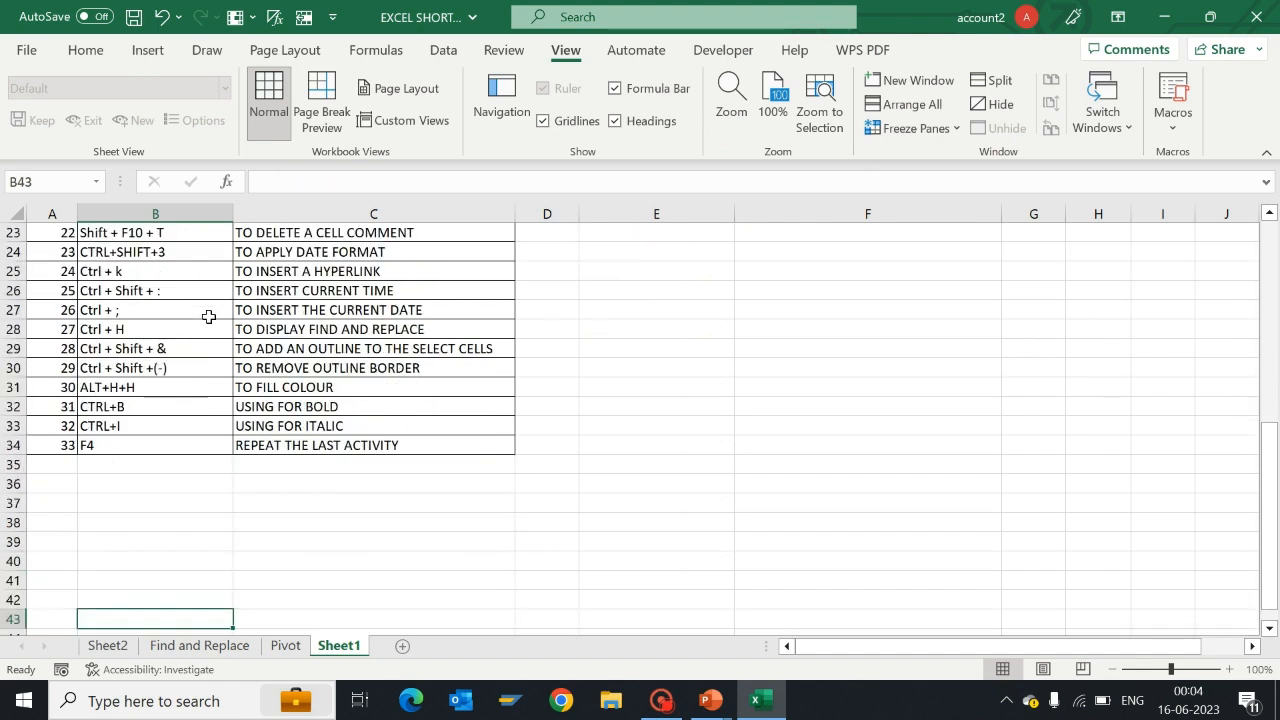
{"action": "key", "text": "ctrl+Up"}
{"action": "key", "text": "ctrl+Up"}
Step: View the Currency and Accounting number formats in the Format Cells dialog for B16, and cancel without applying any
{"action": "key", "text": "Down"}
{"action": "key", "text": "Down"}
{"action": "key", "text": "Down"}
{"action": "key", "text": "Down"}
{"action": "key", "text": "Down"}
{"action": "key", "text": "Down"}
{"action": "key", "text": "Down"}
{"action": "key", "text": "Down"}
{"action": "key", "text": "Down"}
{"action": "key", "text": "Down"}
{"action": "key", "text": "Down"}
{"action": "key", "text": "Down"}
{"action": "key", "text": "Down"}
{"action": "key", "text": "Down"}
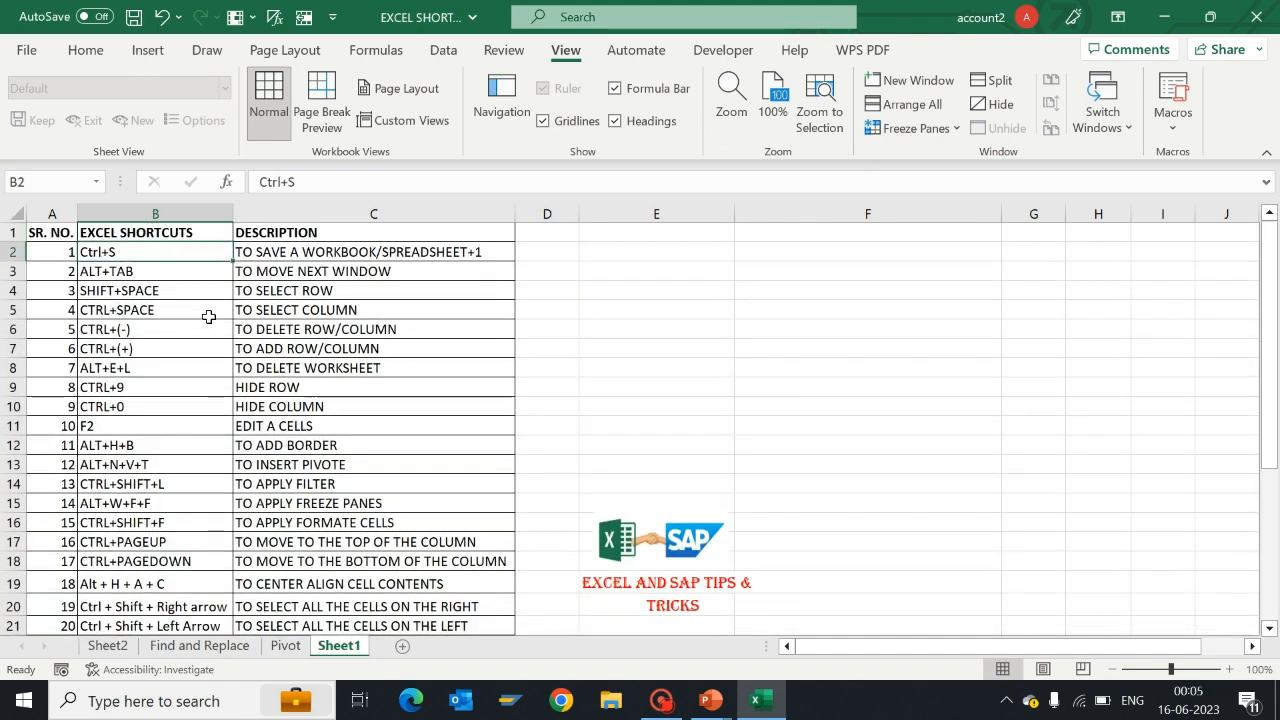
{"action": "key", "text": "Down"}
{"action": "key", "text": "Down"}
{"action": "key", "text": "Up"}
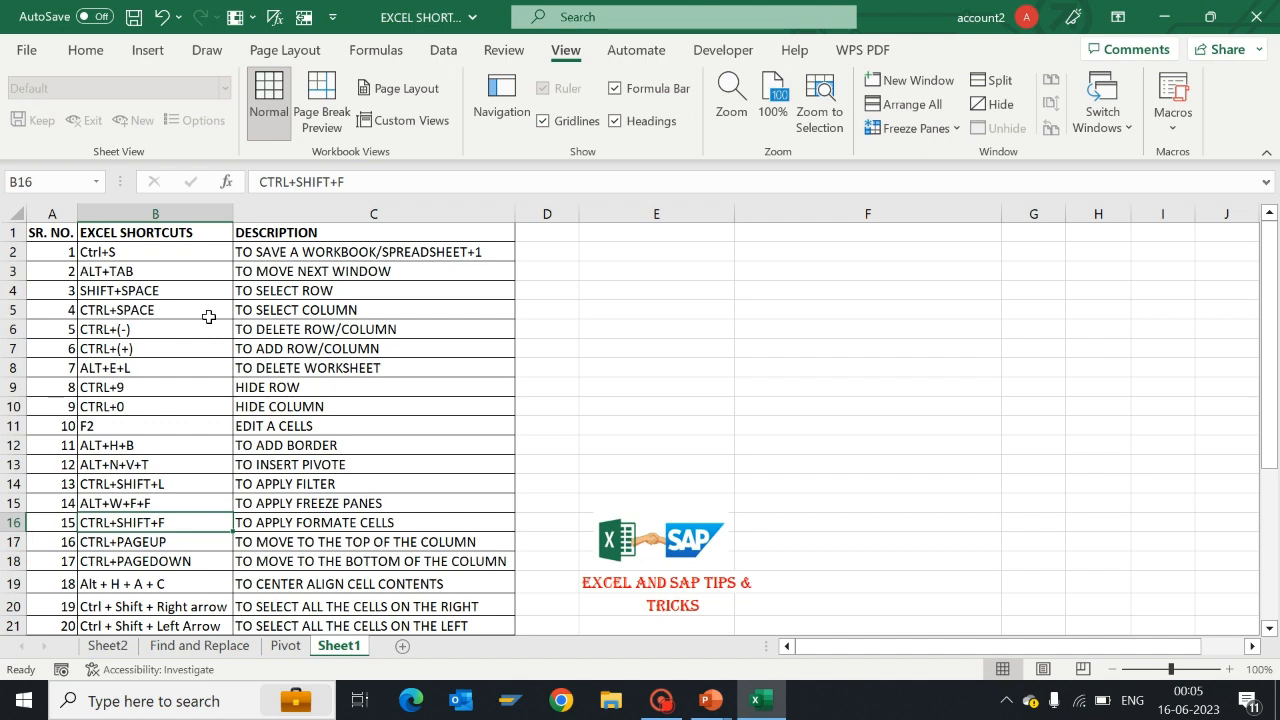
{"action": "key", "text": "ctrl+shift+f"}
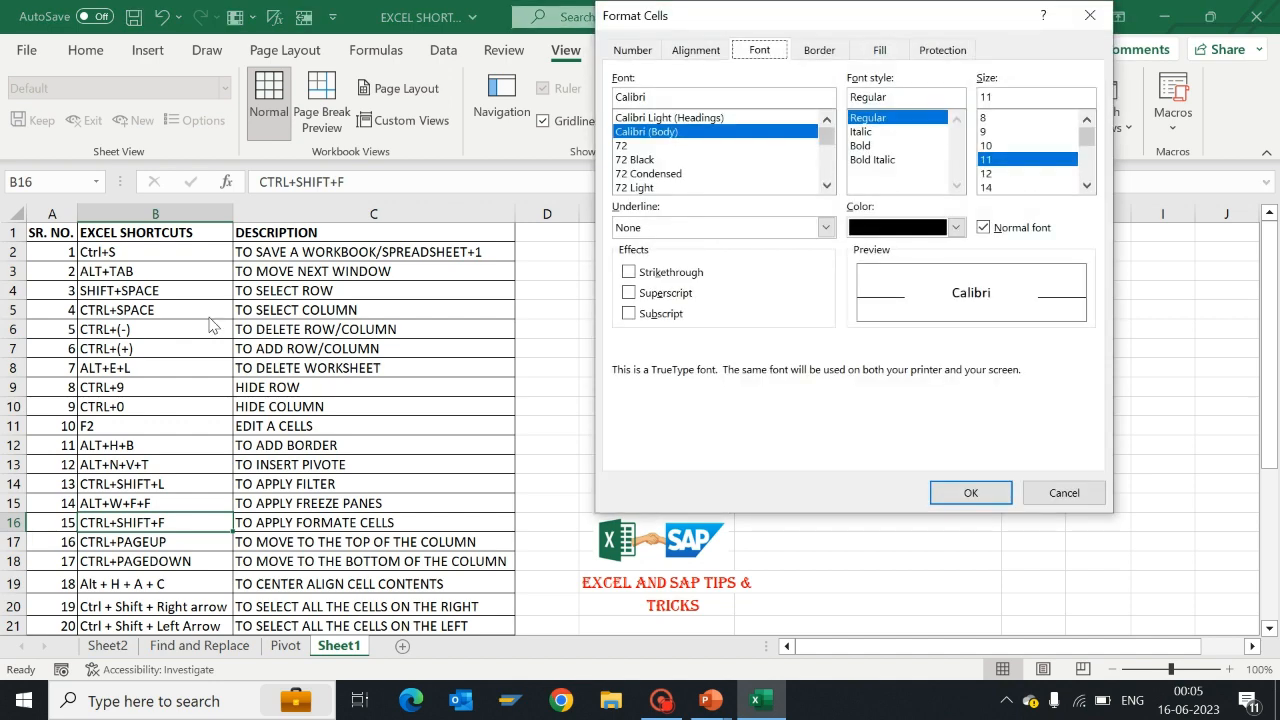
{"action": "left_click", "coordinate": [633, 52]}
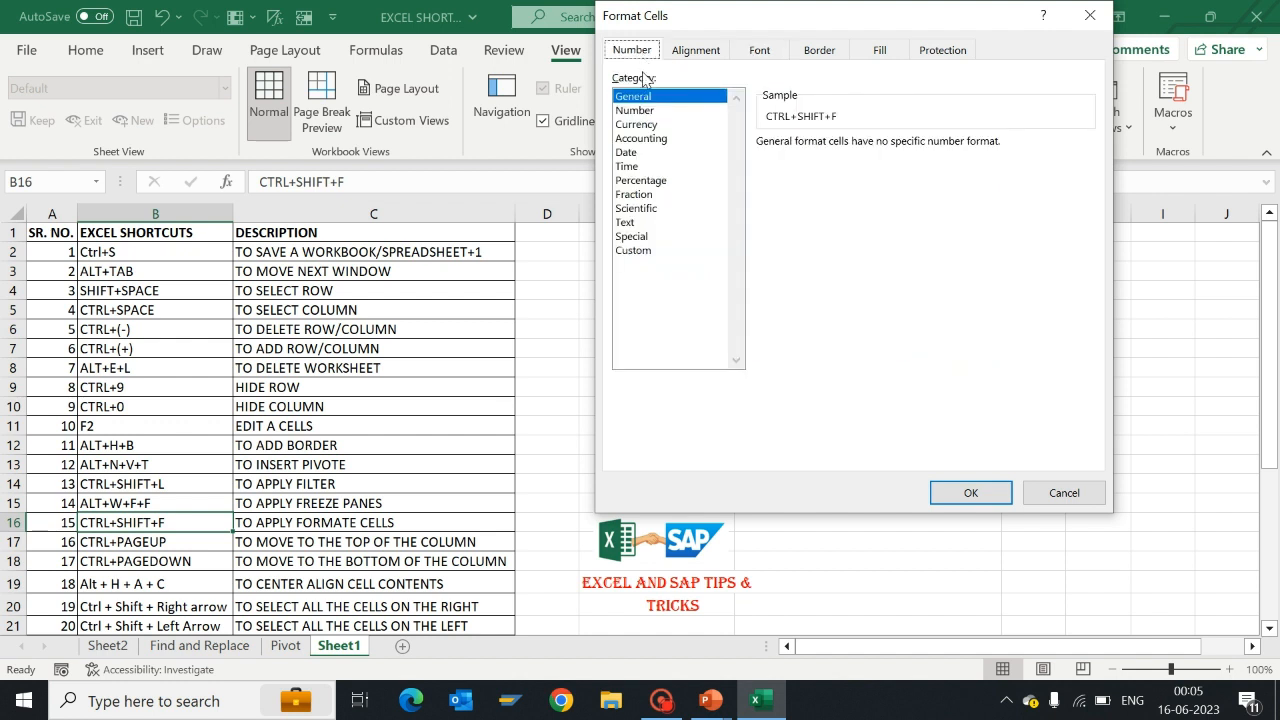
{"action": "left_click", "coordinate": [640, 125]}
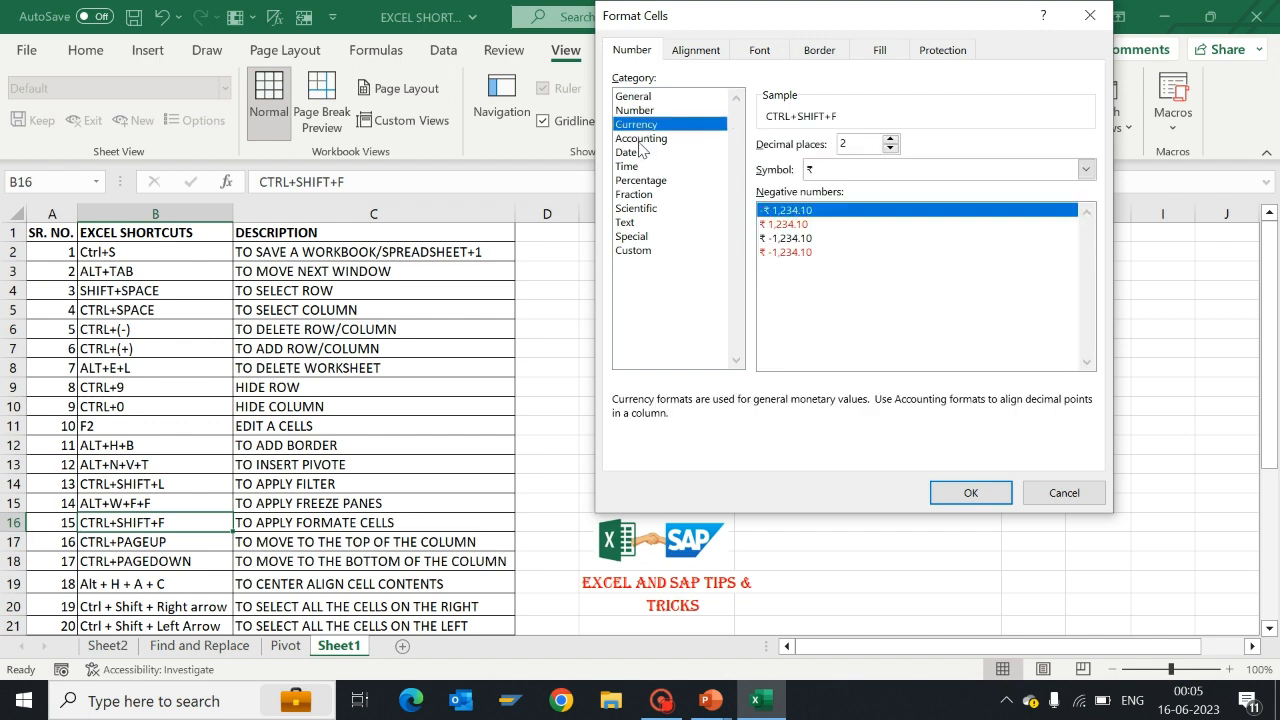
{"action": "left_click", "coordinate": [640, 140]}
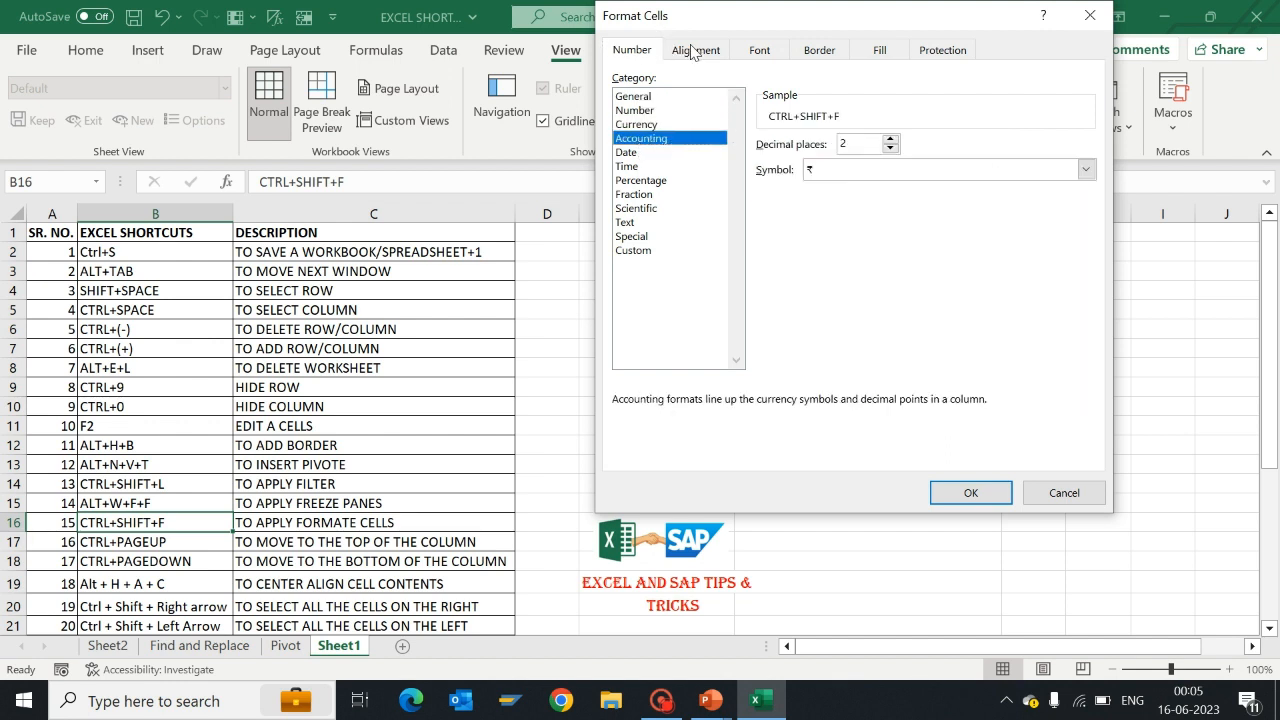
{"action": "left_click", "coordinate": [1086, 490]}
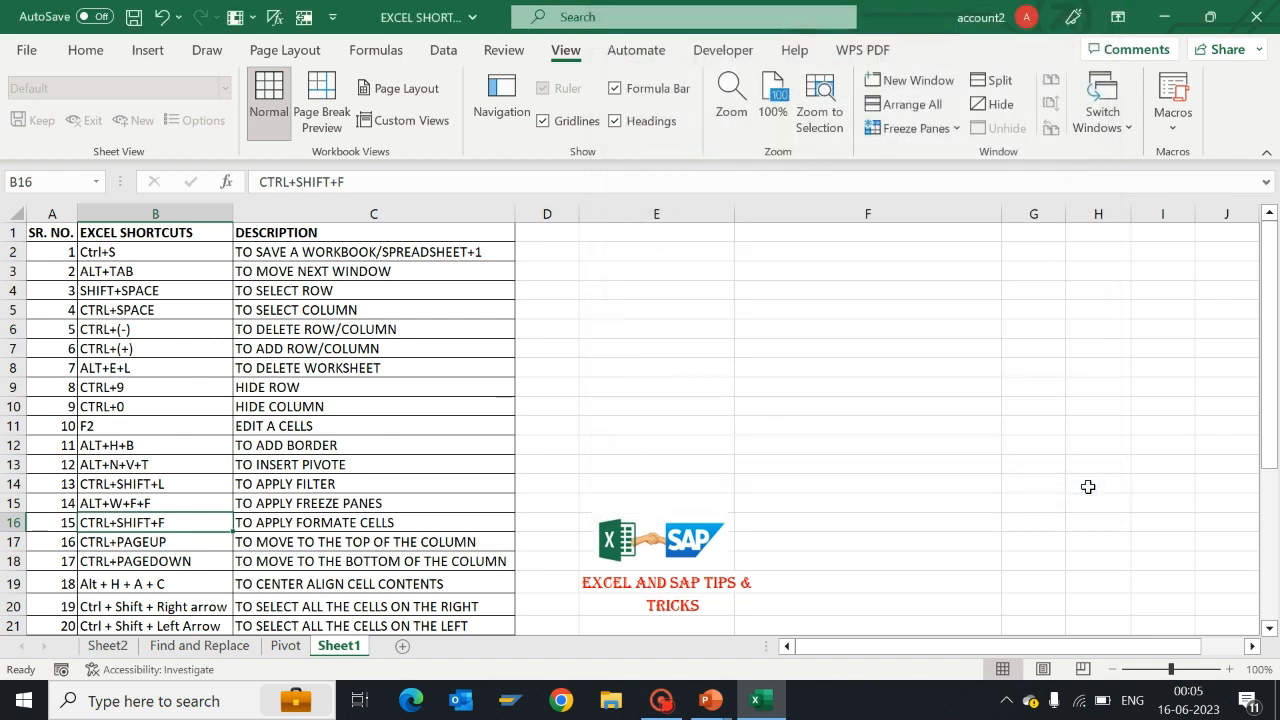
Step: Starting from B17, jump repeatedly between the header and the last filled cell of column B
{"action": "left_click", "coordinate": [227, 547]}
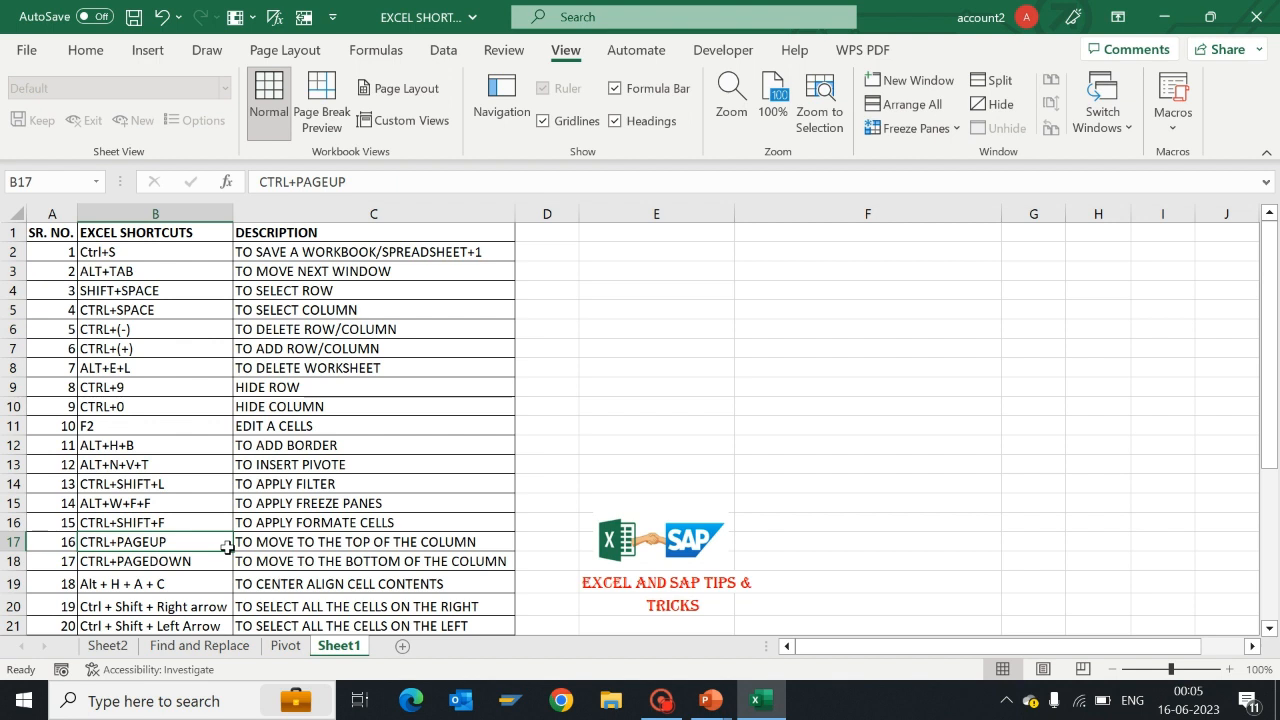
{"action": "key", "text": "ctrl+Up"}
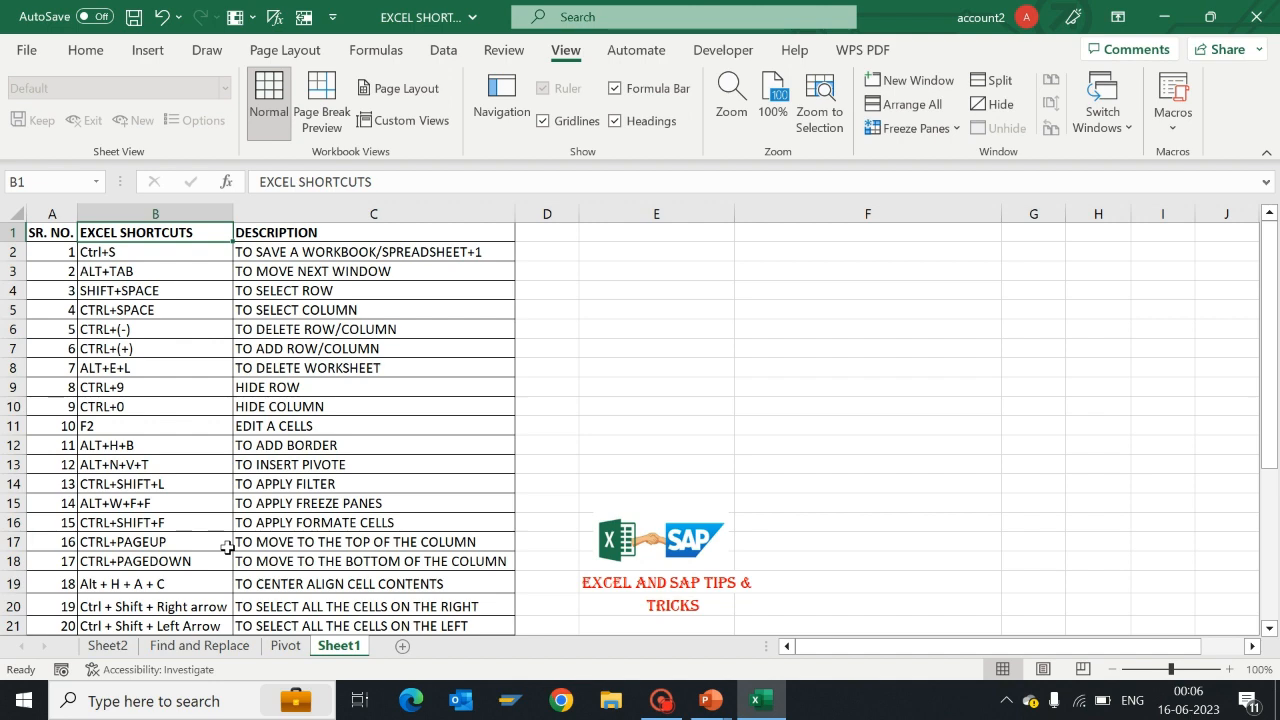
{"action": "key", "text": "ctrl+Down"}
{"action": "key", "text": "Down"}
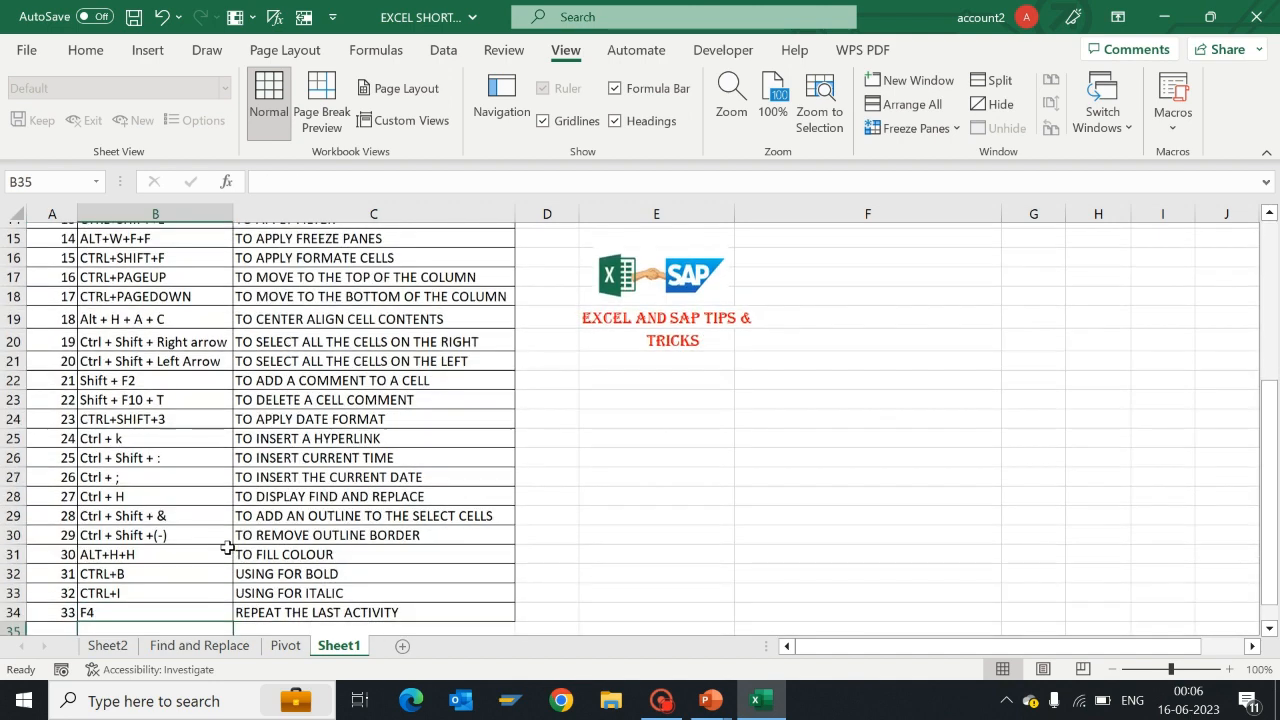
{"action": "key", "text": "Up"}
{"action": "key", "text": "ctrl+Up"}
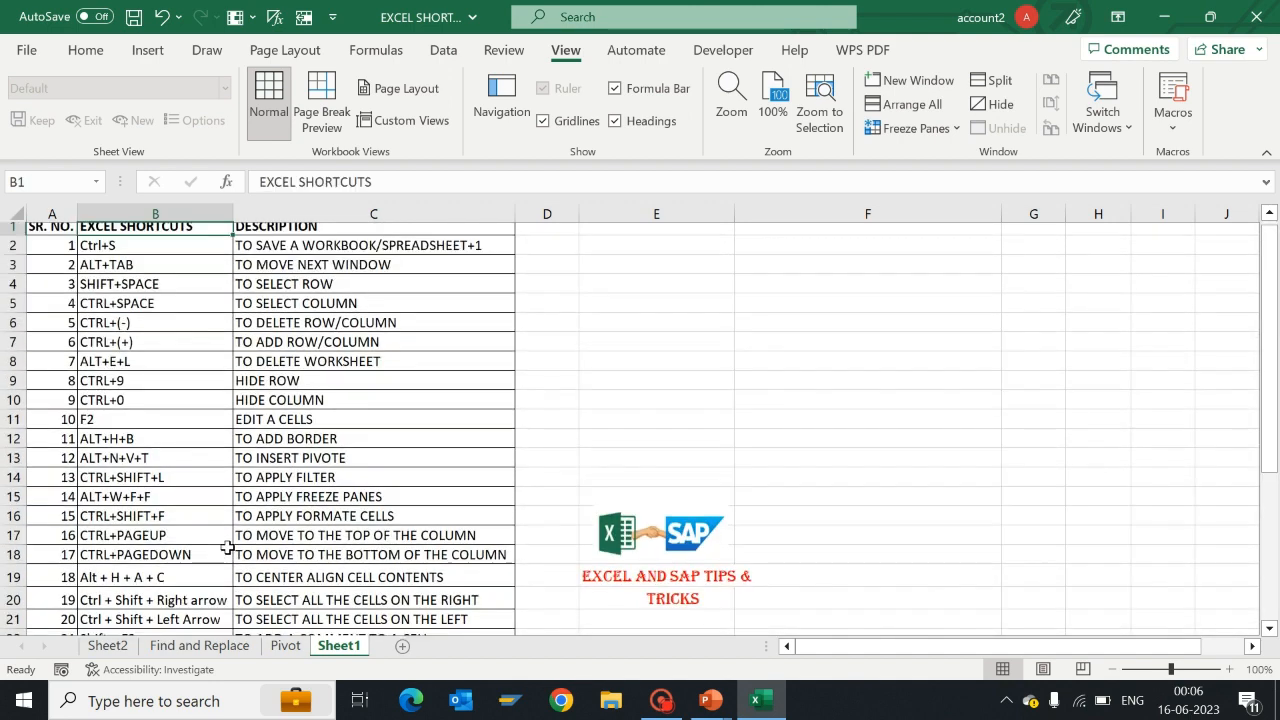
{"action": "key", "text": "ctrl+Down"}
{"action": "key", "text": "ctrl+Up"}
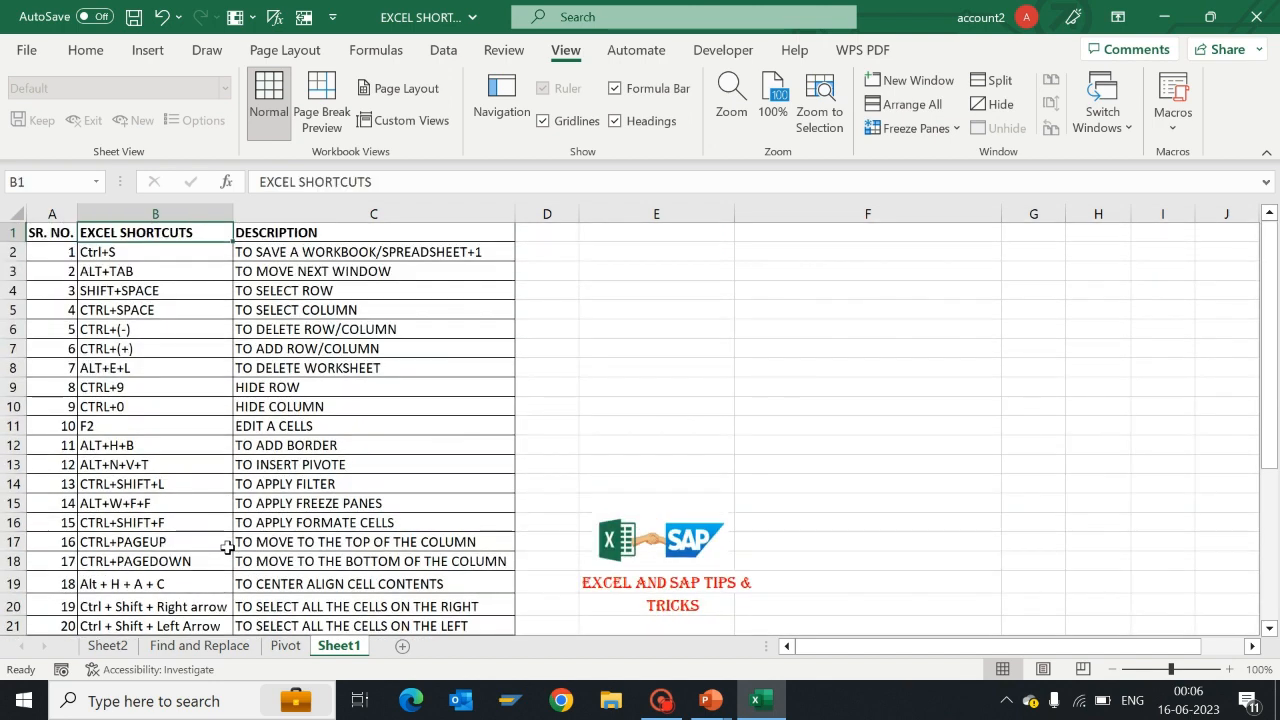
{"action": "key", "text": "ctrl+Down"}
Step: Center-align the description in C19 and undo the alignment
{"action": "key", "text": "Up"}
{"action": "key", "text": "Up"}
{"action": "key", "text": "Up"}
{"action": "key", "text": "Up"}
{"action": "key", "text": "Up"}
{"action": "key", "text": "Up"}
{"action": "key", "text": "Up"}
{"action": "key", "text": "Up"}
{"action": "key", "text": "Up"}
{"action": "key", "text": "Up"}
{"action": "key", "text": "Up"}
{"action": "key", "text": "Up"}
{"action": "key", "text": "Up"}
{"action": "key", "text": "Up"}
{"action": "key", "text": "Up"}
{"action": "key", "text": "Up"}
{"action": "key", "text": "Up"}
{"action": "key", "text": "Up"}
{"action": "key", "text": "Up"}
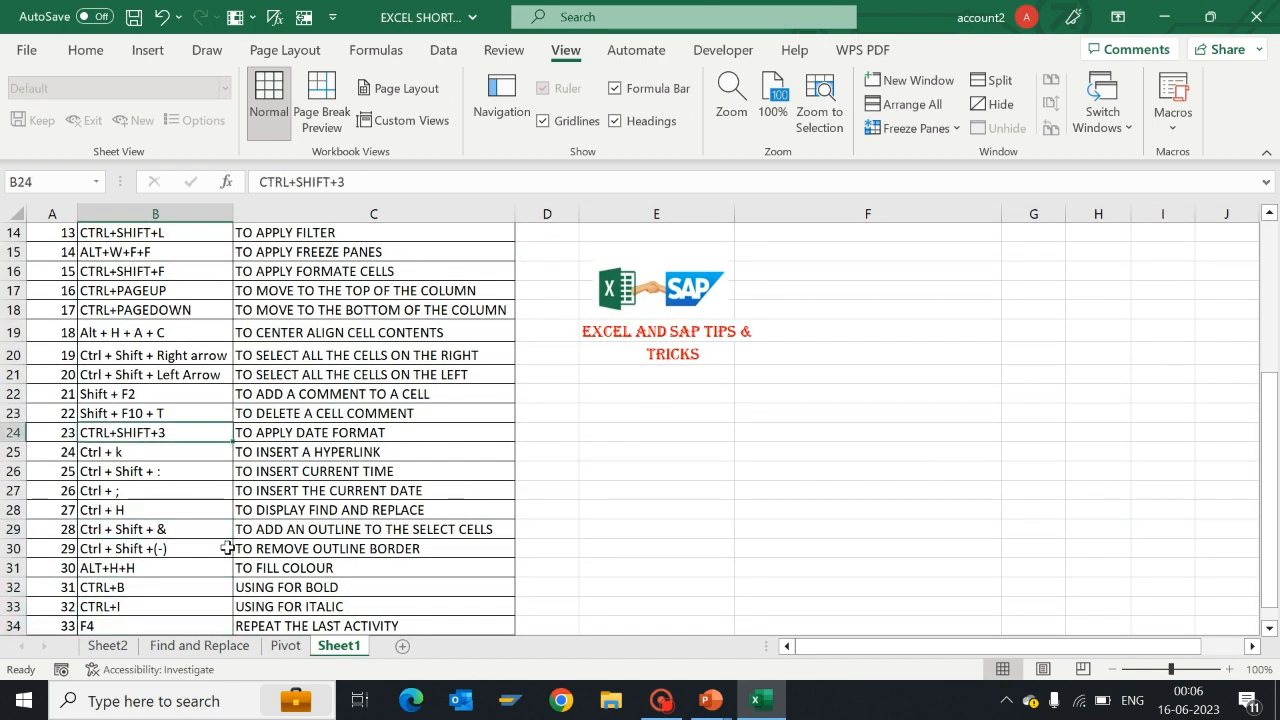
{"action": "key", "text": "Down"}
{"action": "key", "text": "Down"}
{"action": "key", "text": "Down"}
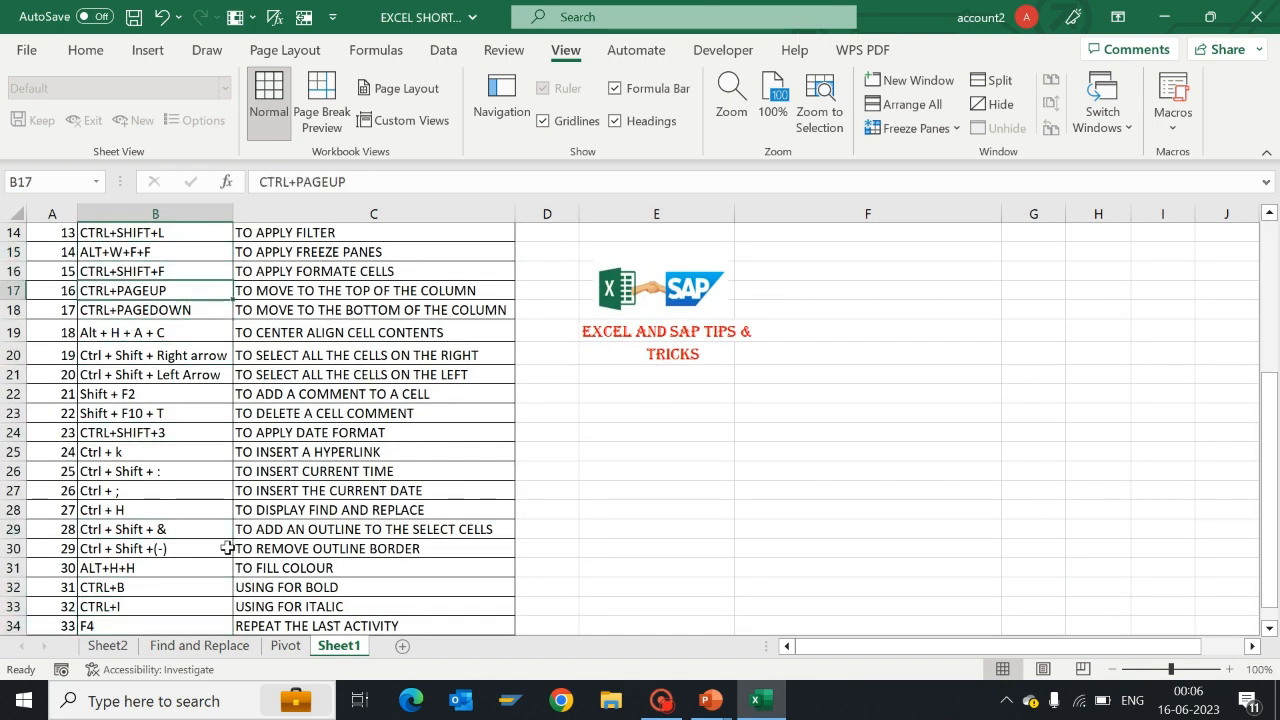
{"action": "key", "text": "Down"}
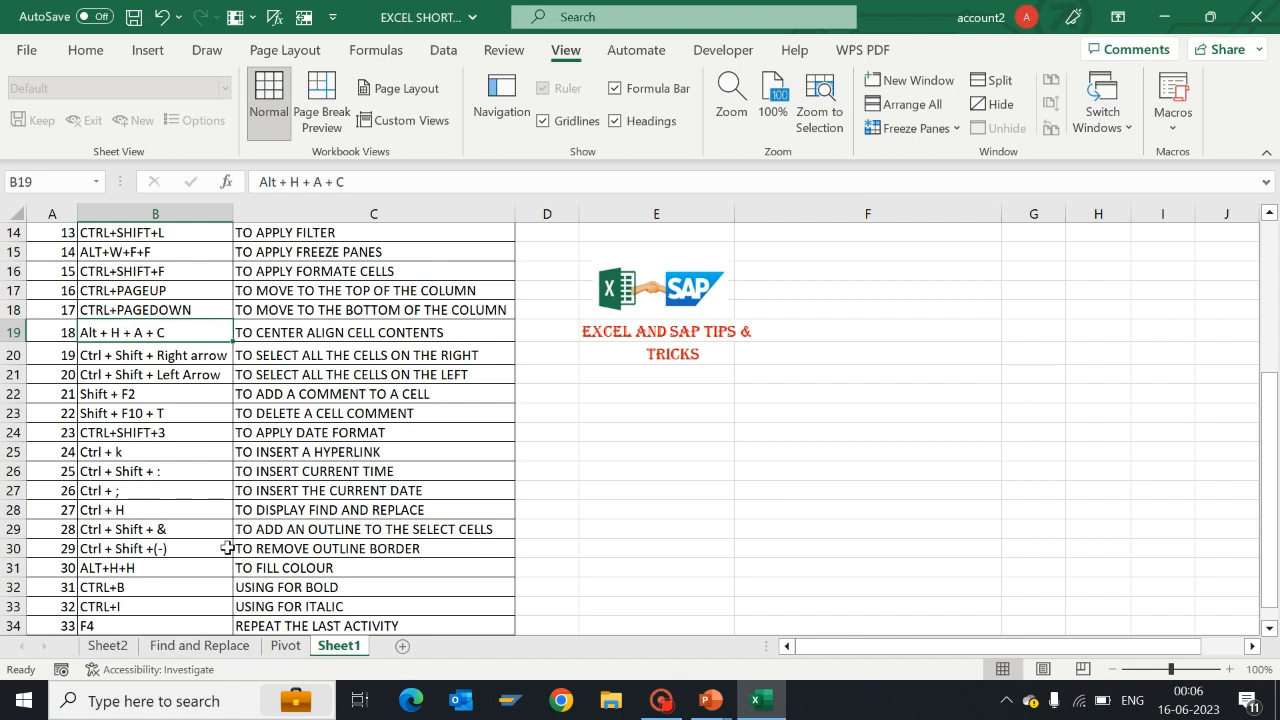
{"action": "key", "text": "Right"}
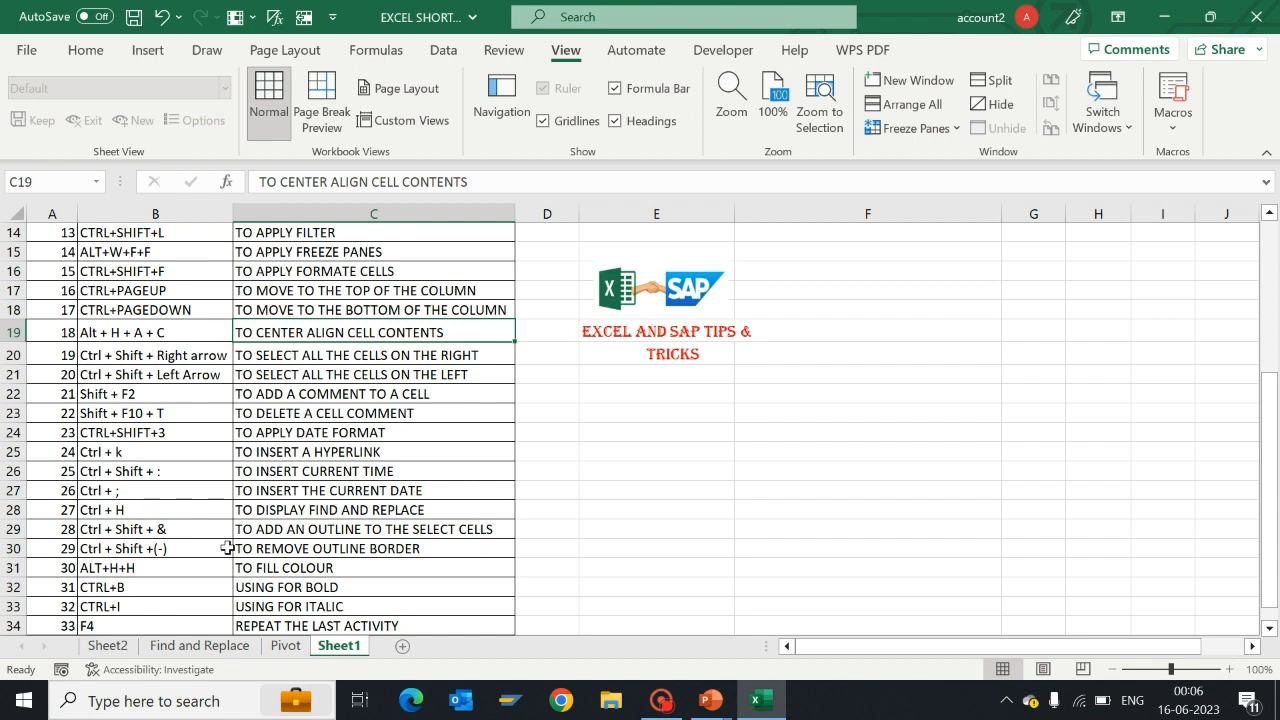
{"action": "key", "text": "alt"}
{"action": "key", "text": "h"}
{"action": "key", "text": "a"}
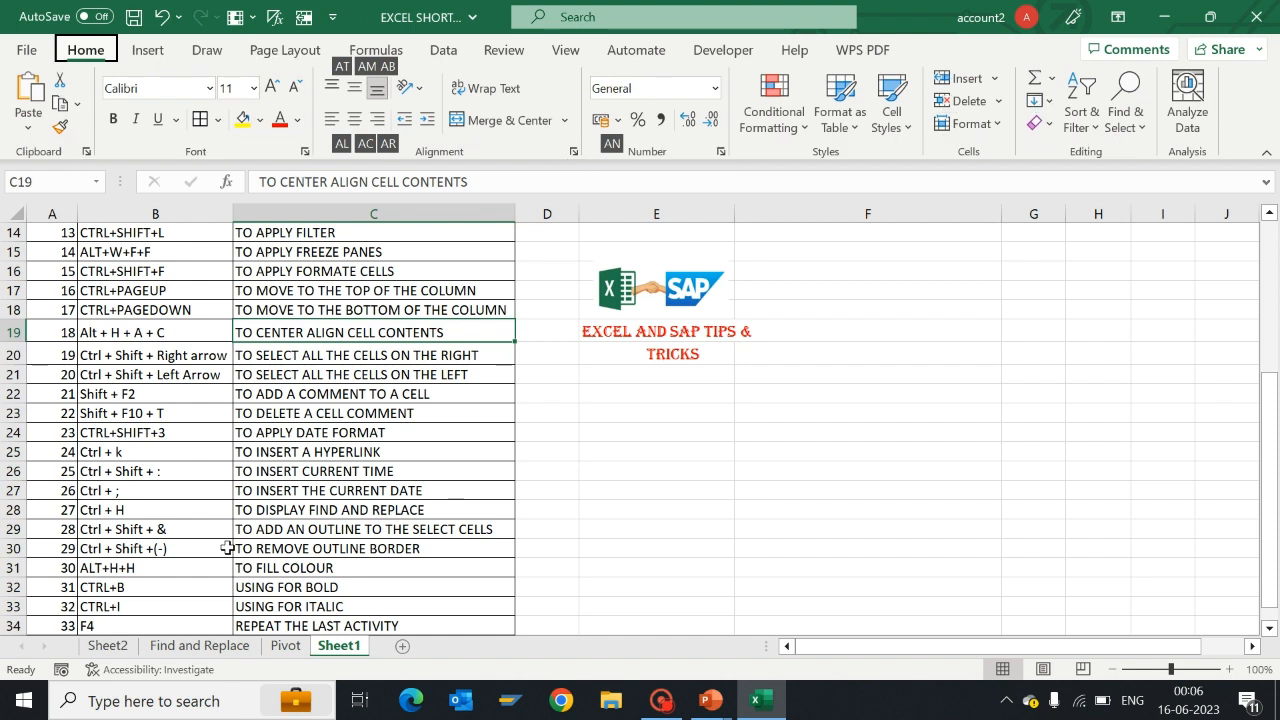
{"action": "key", "text": "c"}
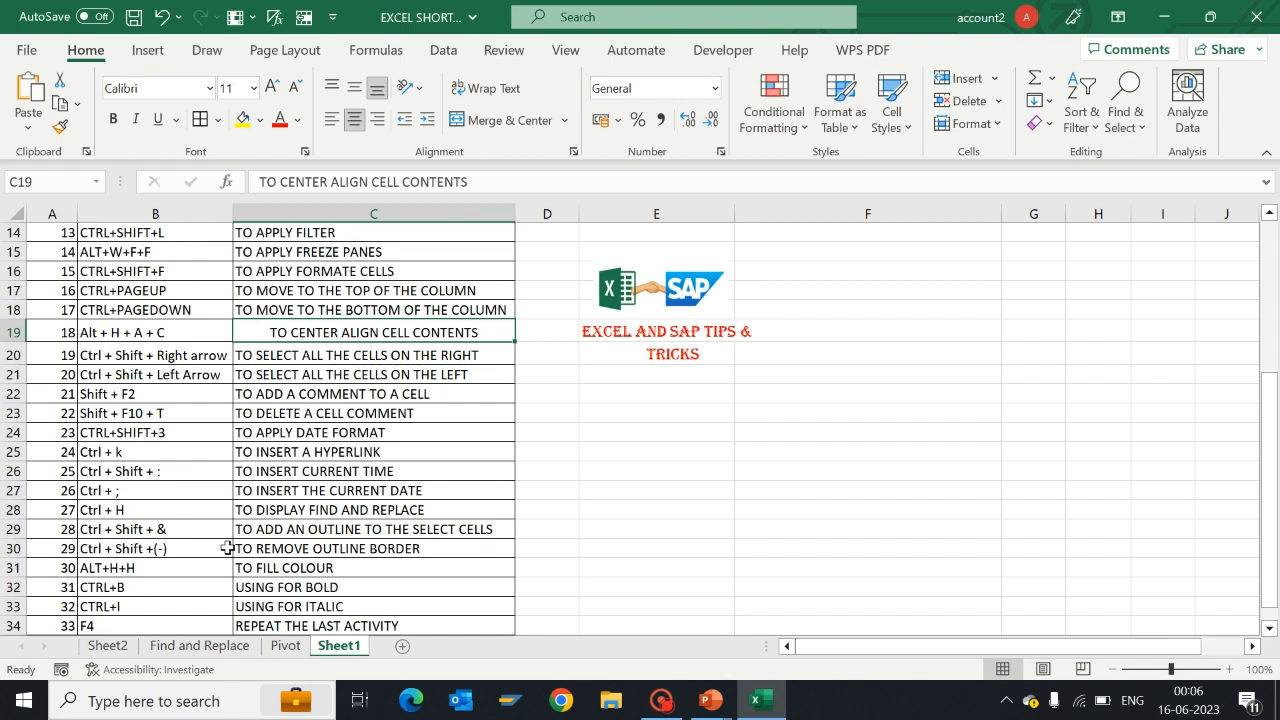
{"action": "key", "text": "ctrl+z"}
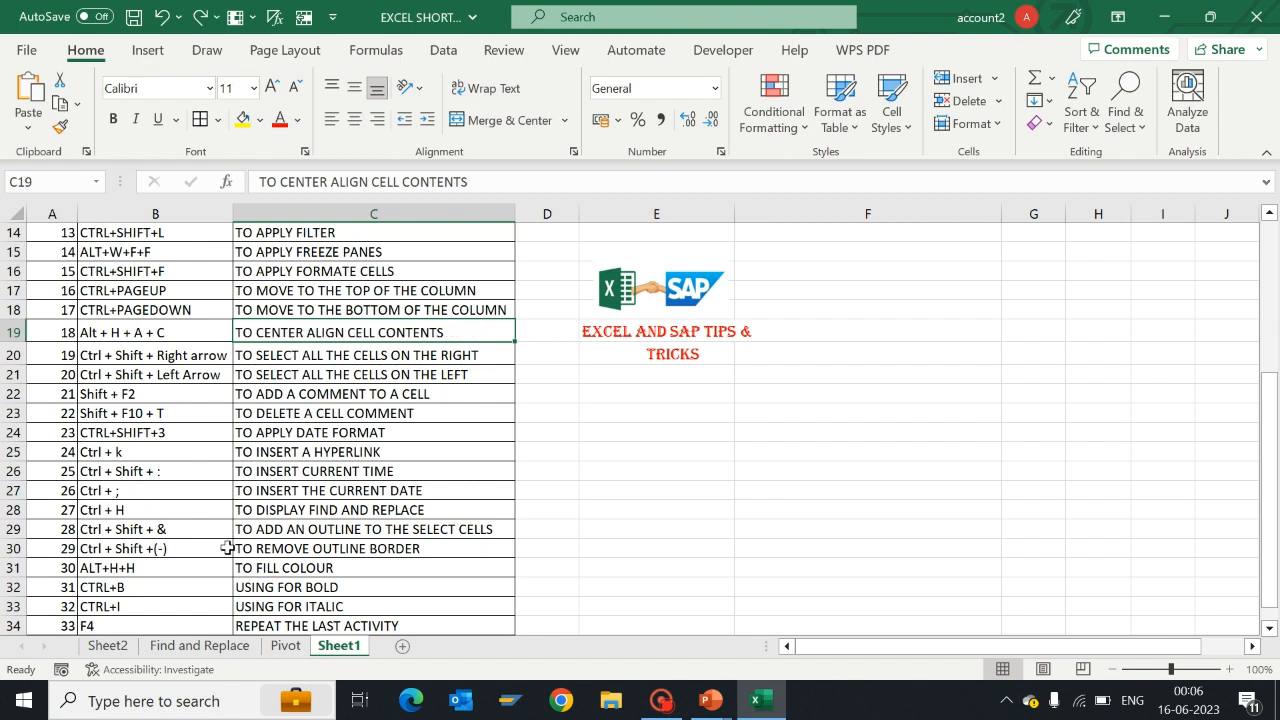
Step: Select all filled cells in row 20 to the right, starting from A20
{"action": "key", "text": "Down"}
{"action": "key", "text": "Left"}
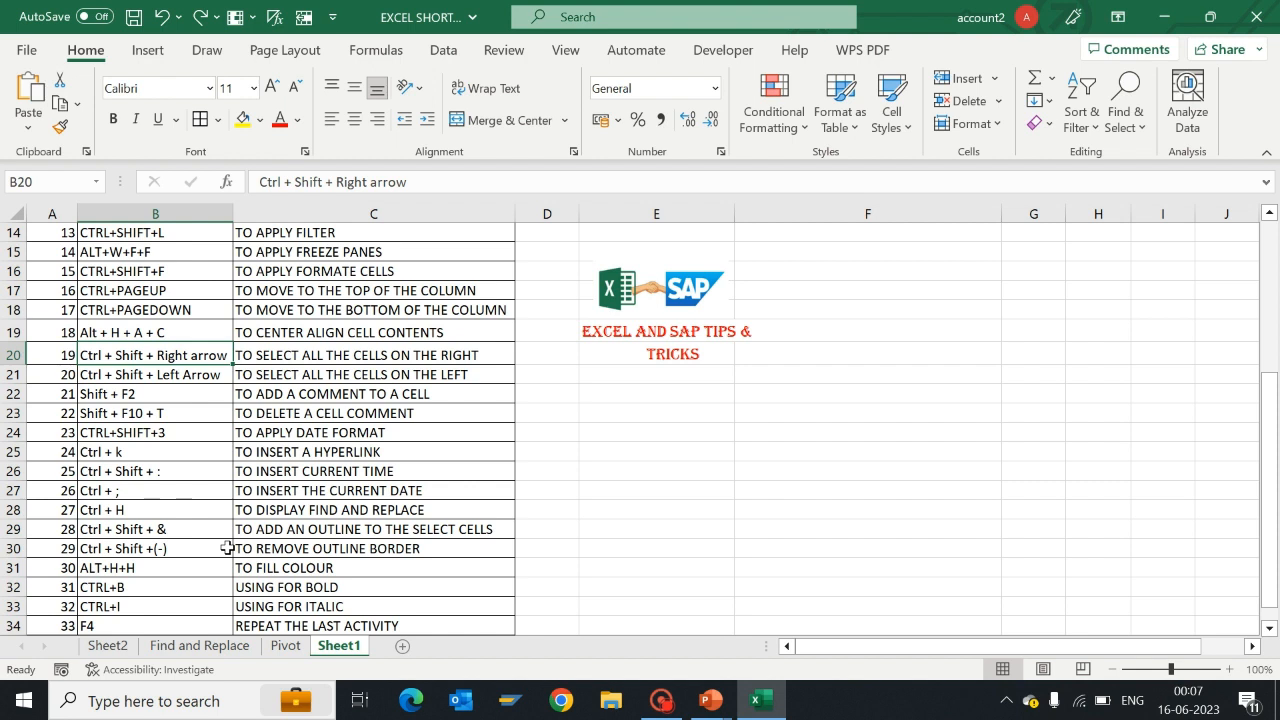
{"action": "key", "text": "Left"}
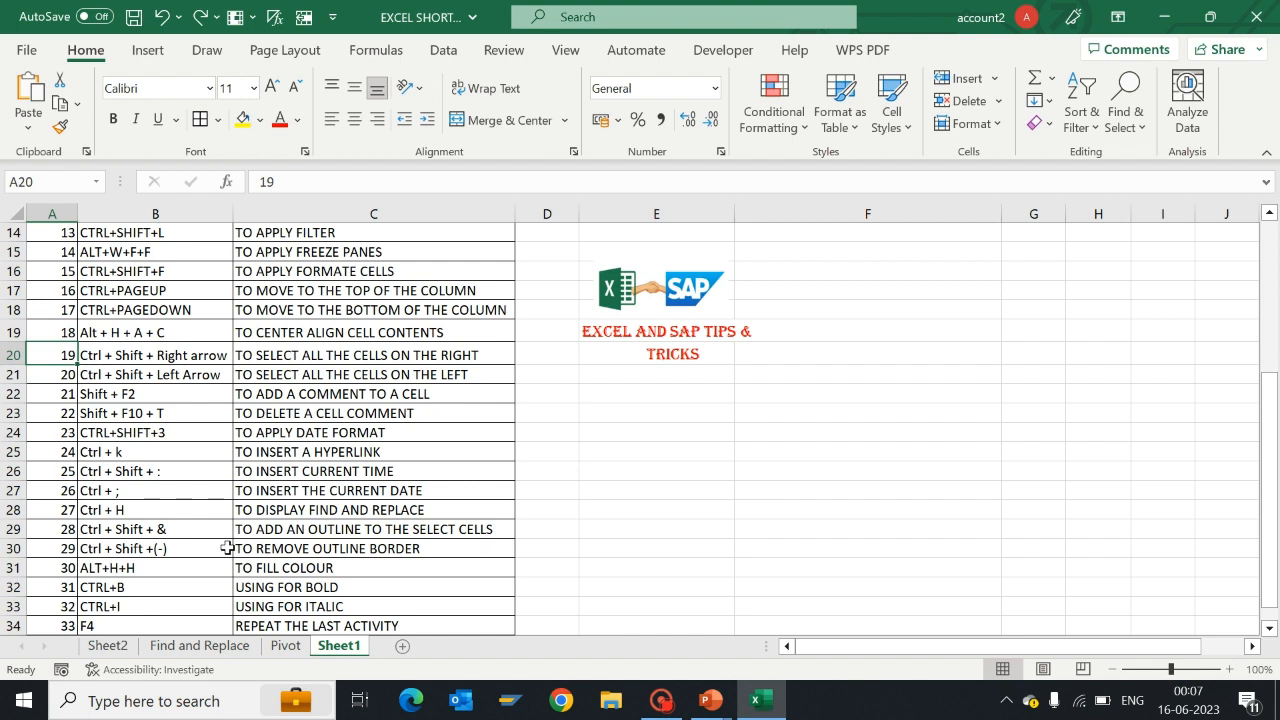
{"action": "key", "text": "ctrl+shift+Right"}
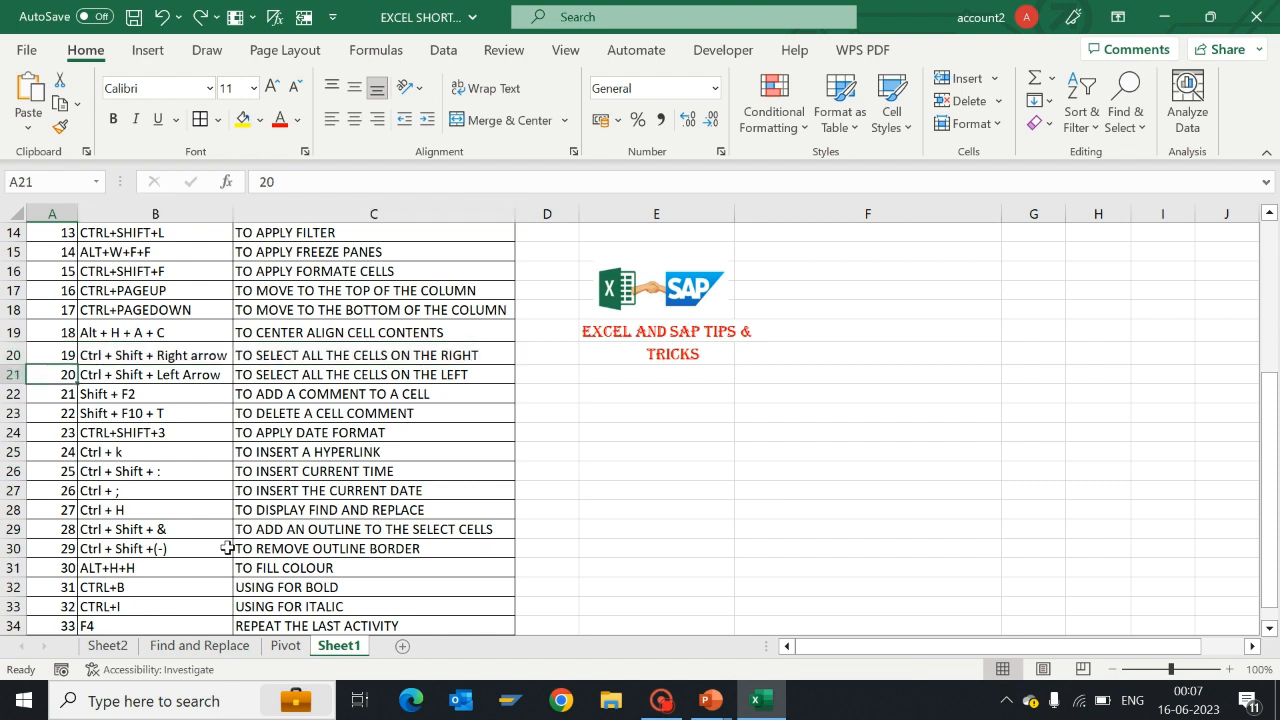
Step: Select all cells in row 21 to the left, starting from C21 and reaching A21
{"action": "key", "text": "Right"}
{"action": "key", "text": "Right"}
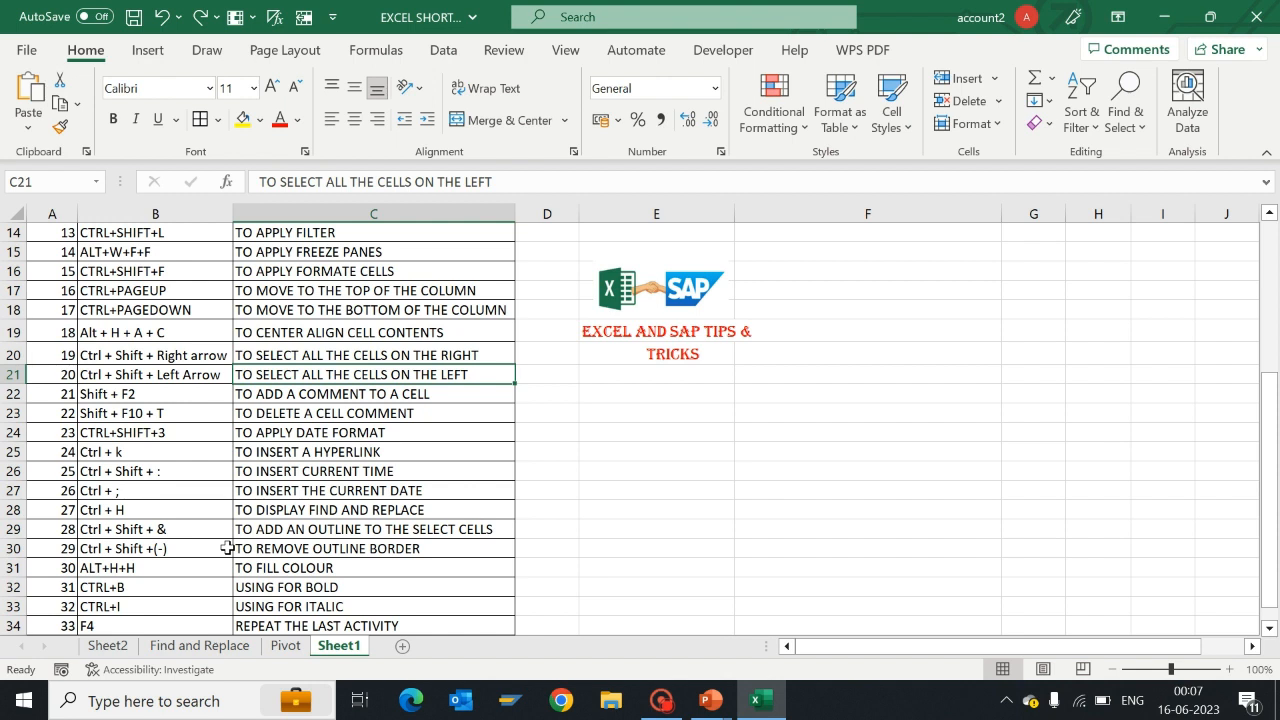
{"action": "key", "text": "ctrl+shift+Left"}
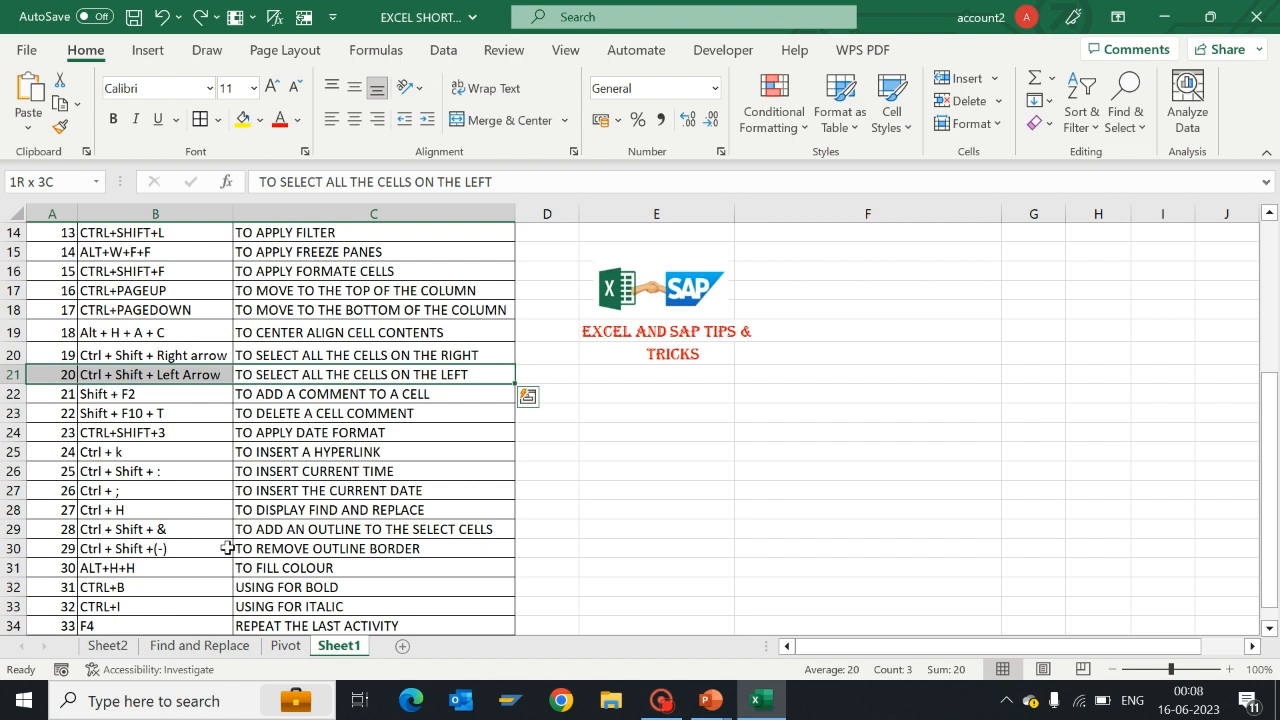
Step: Add an empty note to cell C22 and delete it
{"action": "key", "text": "Down"}
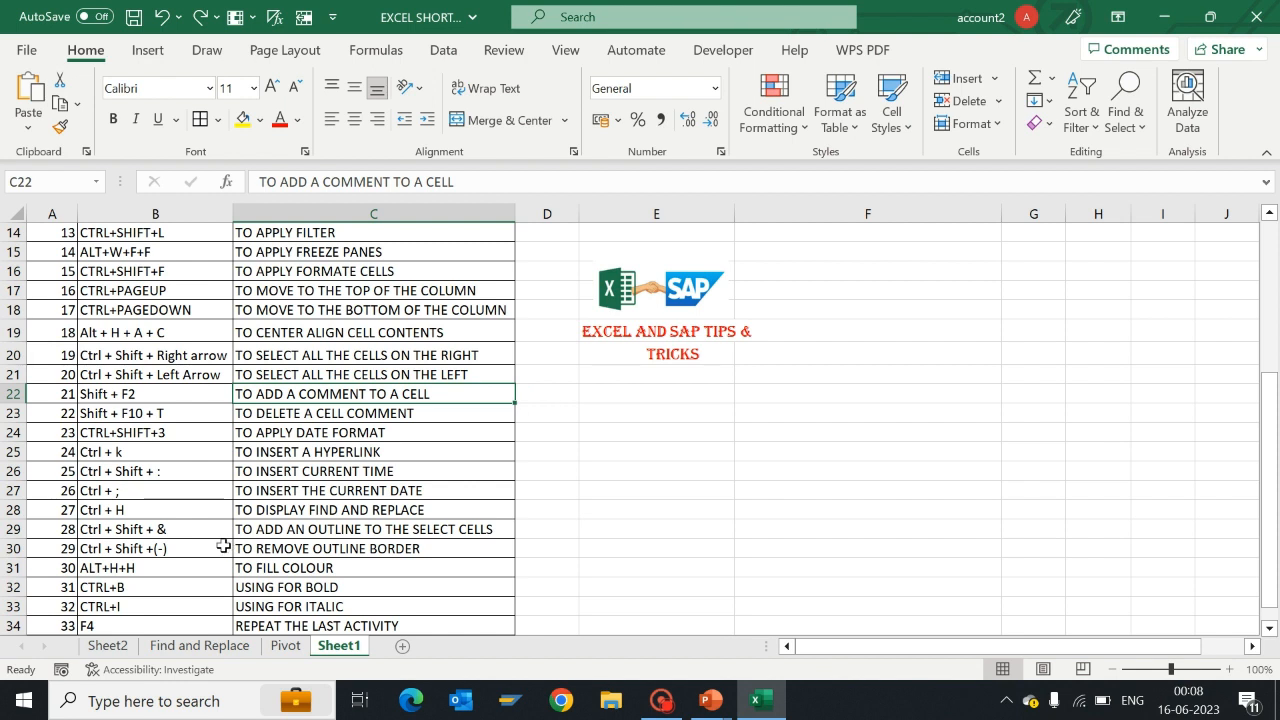
{"action": "key", "text": "shift+F2"}
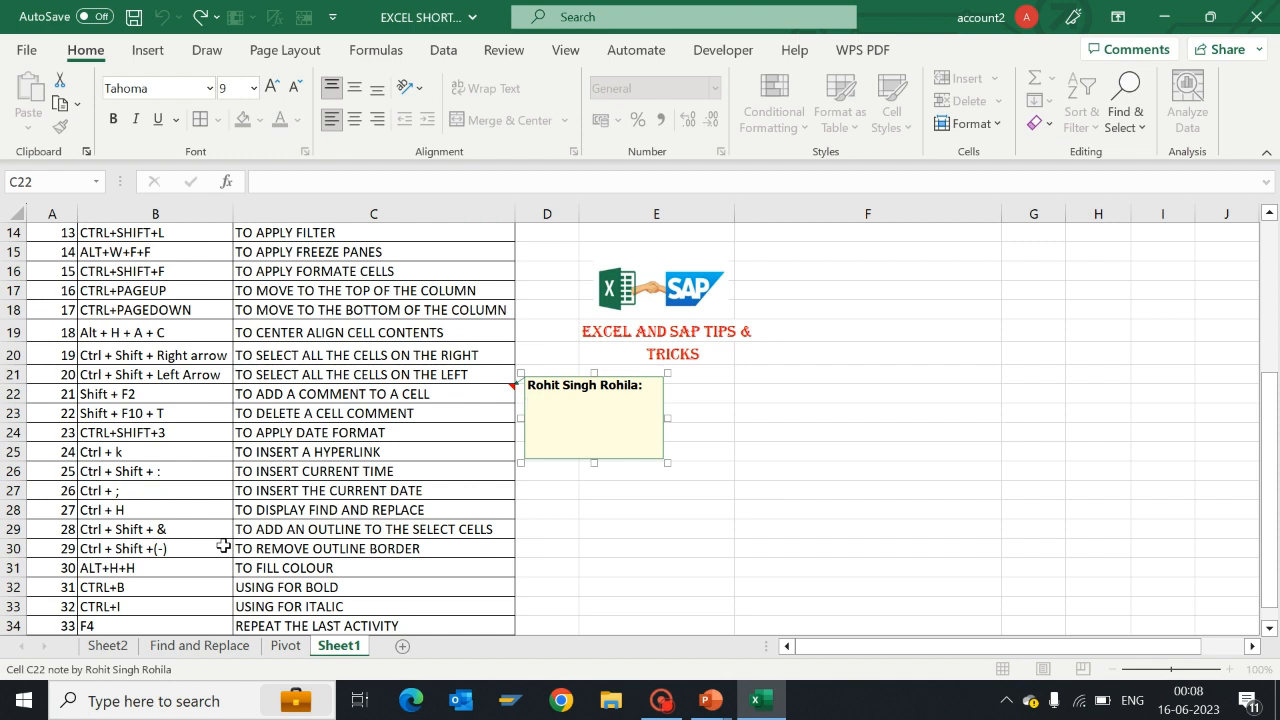
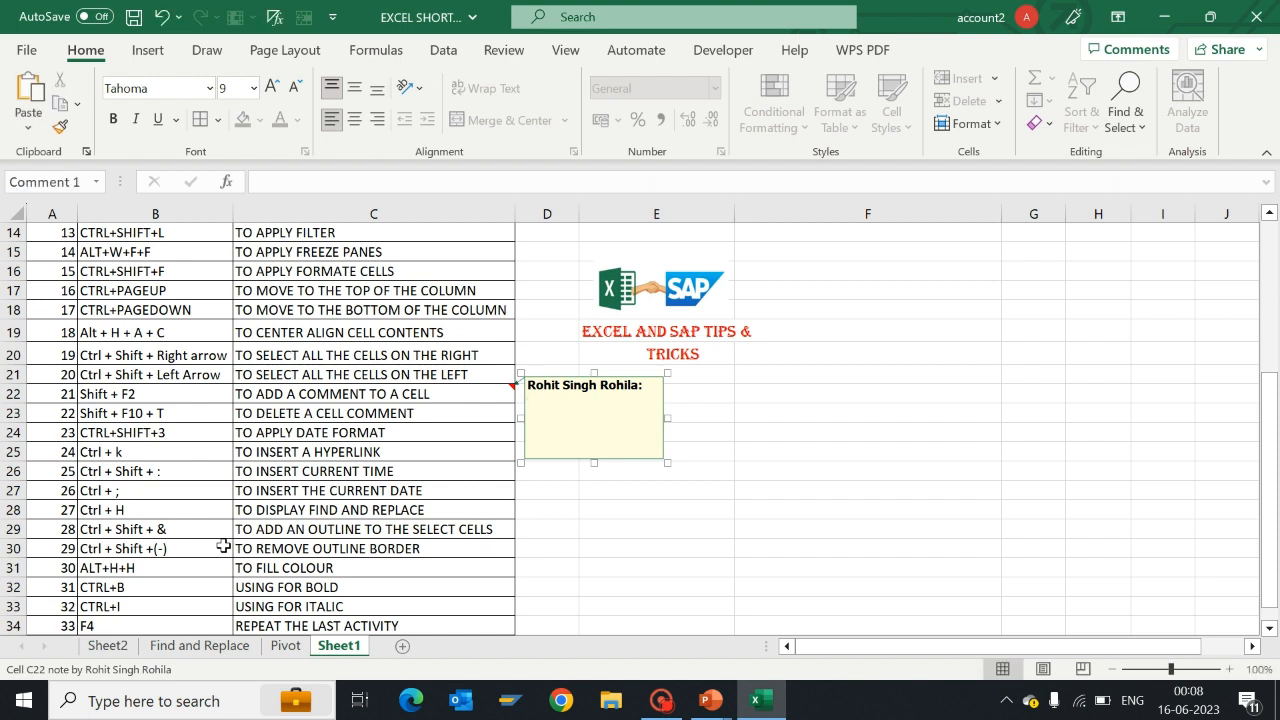
{"action": "left_click", "coordinate": [385, 393]}
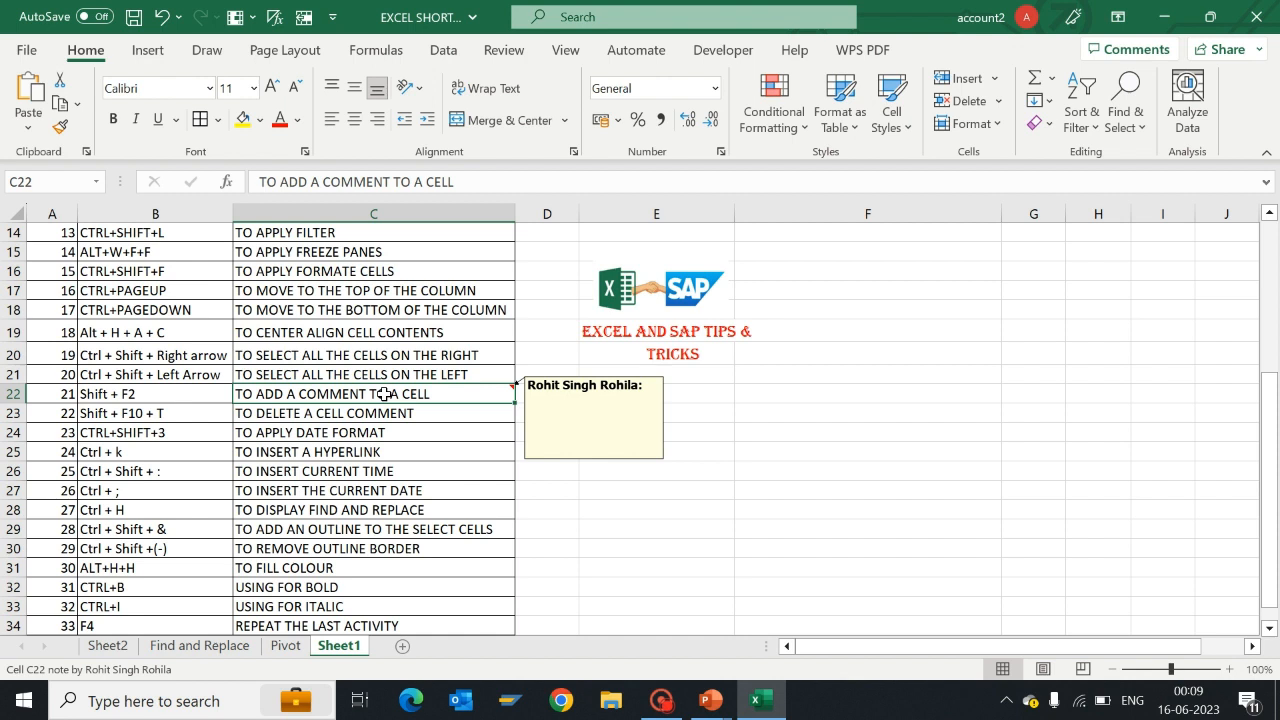
{"action": "right_click", "coordinate": [384, 394]}
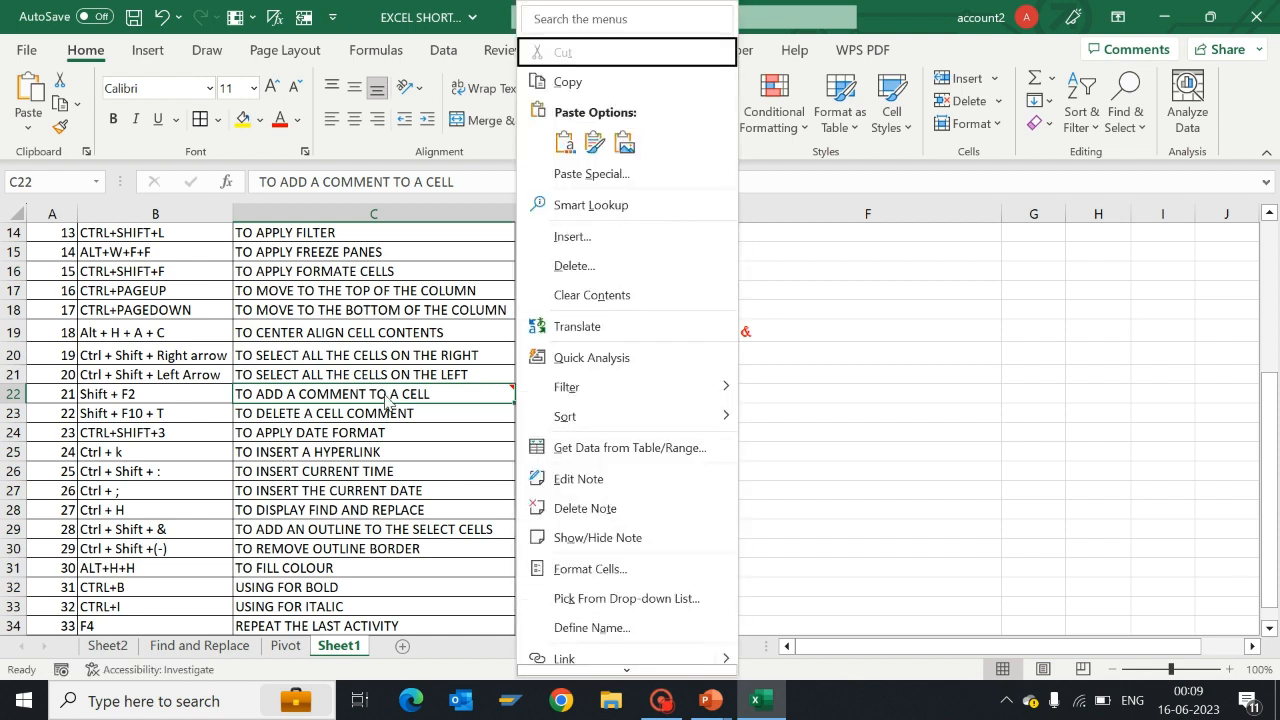
{"action": "key", "text": "t"}
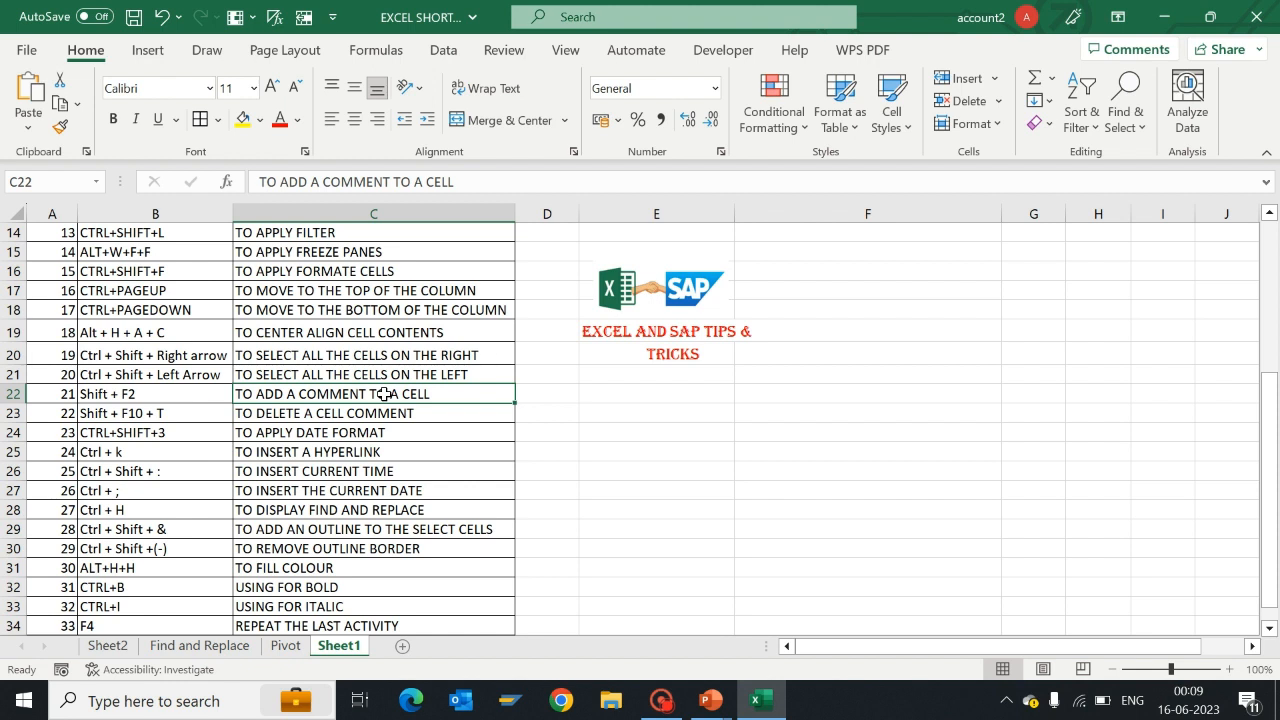
Step: Review the date format shortcut entry in row 24 and select the empty cell E24
{"action": "key", "text": "Down"}
{"action": "key", "text": "Down"}
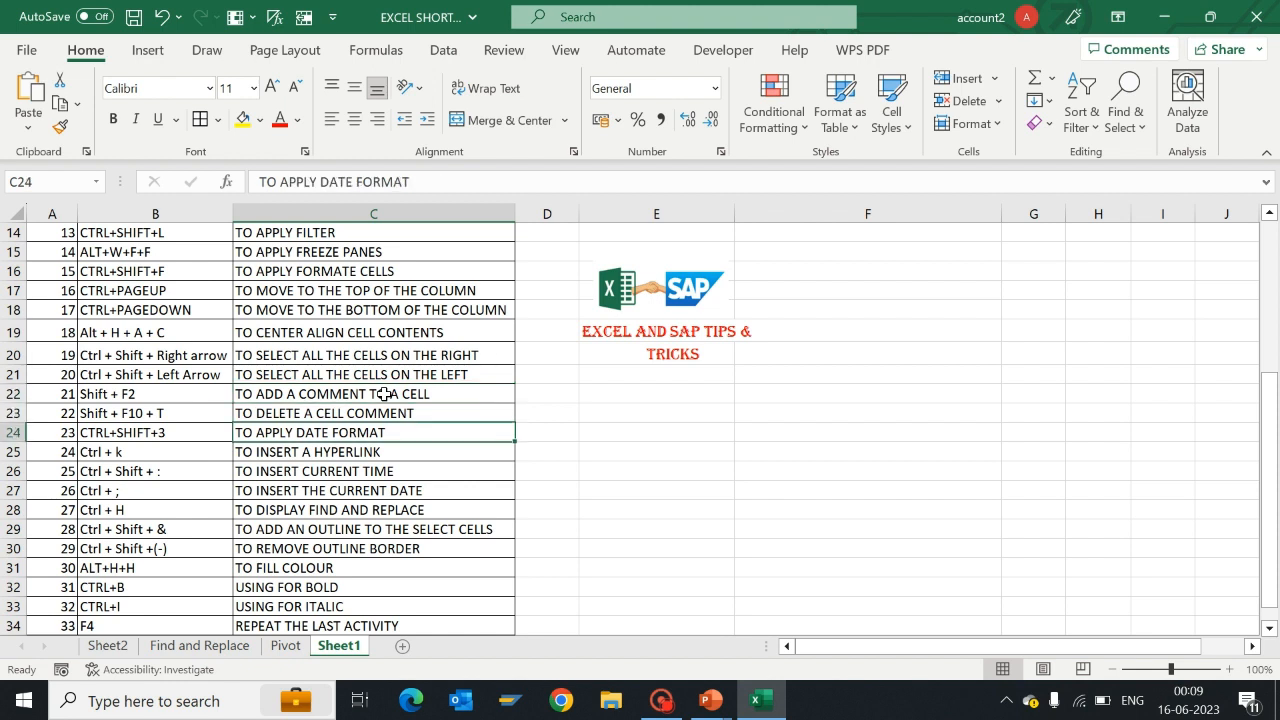
{"action": "key", "text": "Left"}
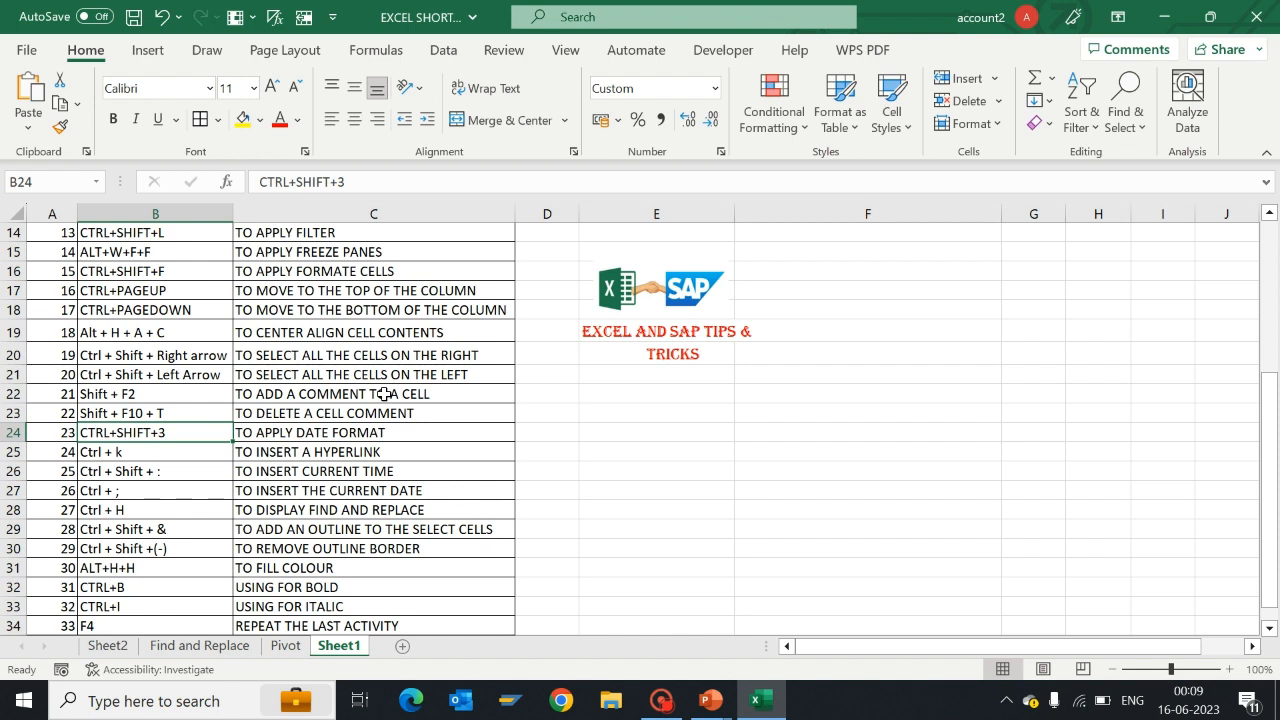
{"action": "key", "text": "Right"}
{"action": "key", "text": "Right"}
{"action": "key", "text": "Right"}
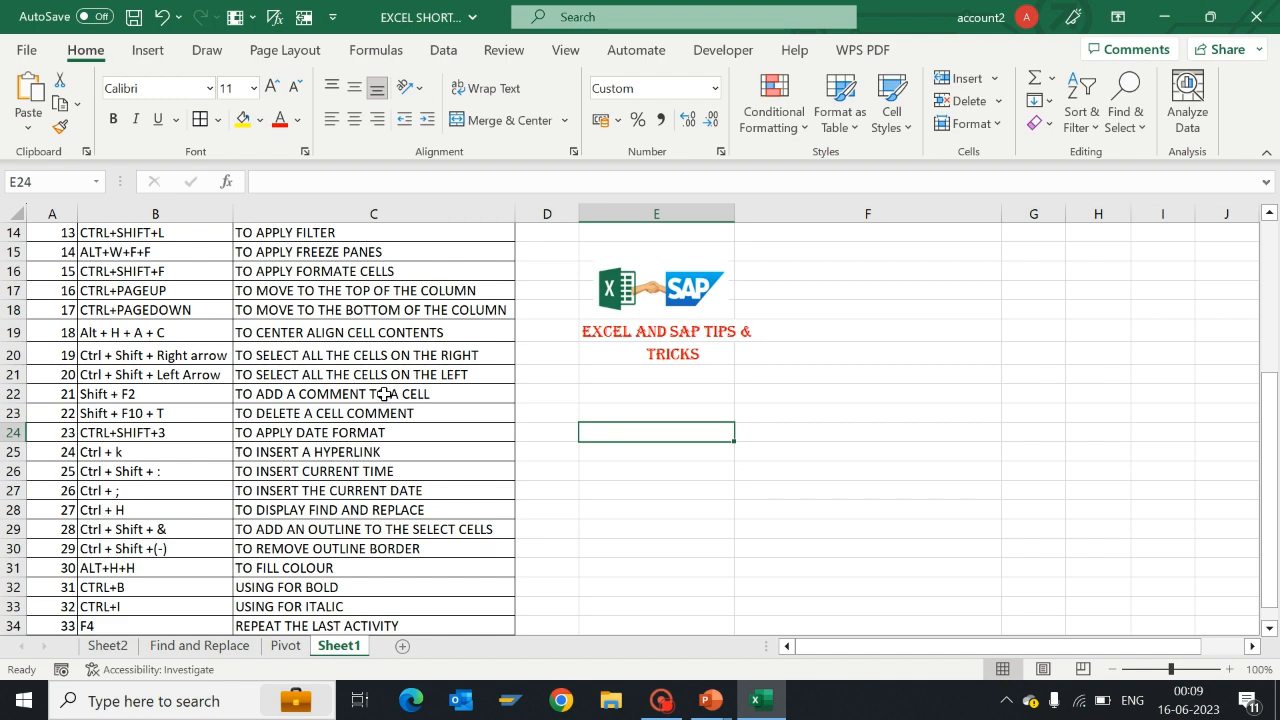
Step: Enter the number 87766644 in cell C3 of Sheet2
{"action": "key", "text": "ctrl+Page_Up"}
{"action": "key", "text": "ctrl+Page_Up"}
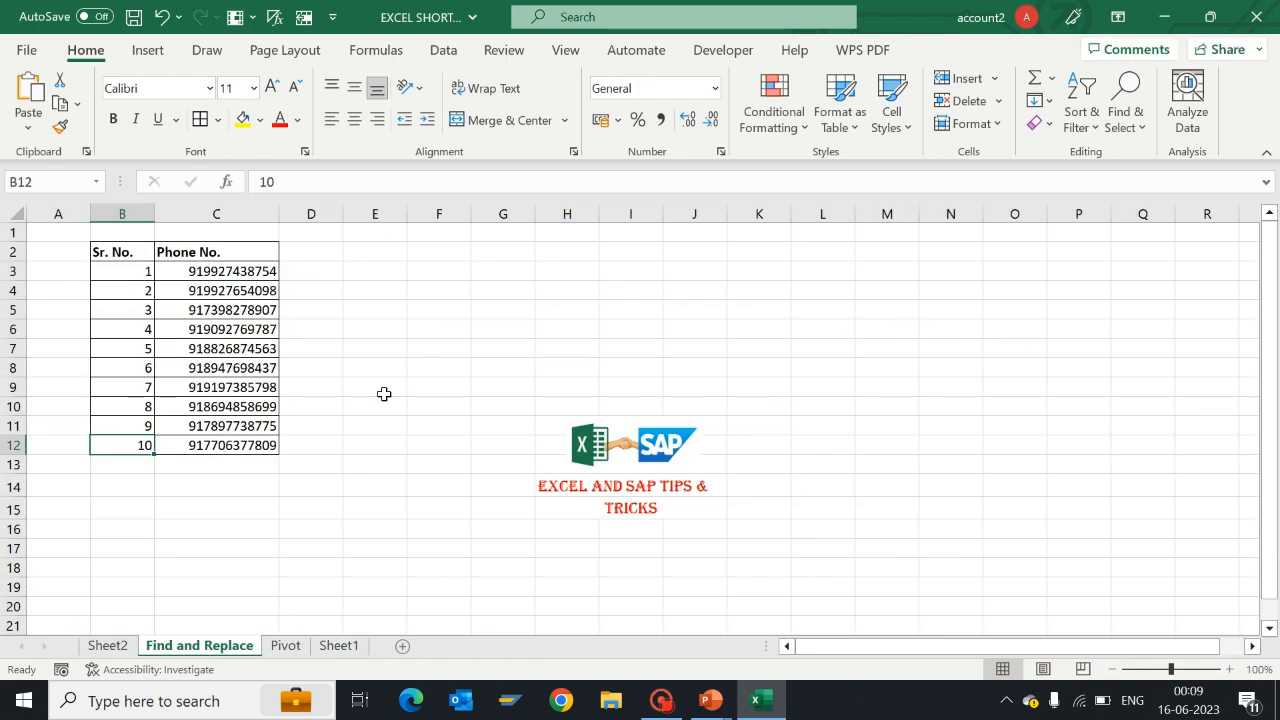
{"action": "key", "text": "ctrl+Page_Up"}
{"action": "key", "text": "Down"}
{"action": "key", "text": "Right"}
{"action": "key", "text": "Right"}
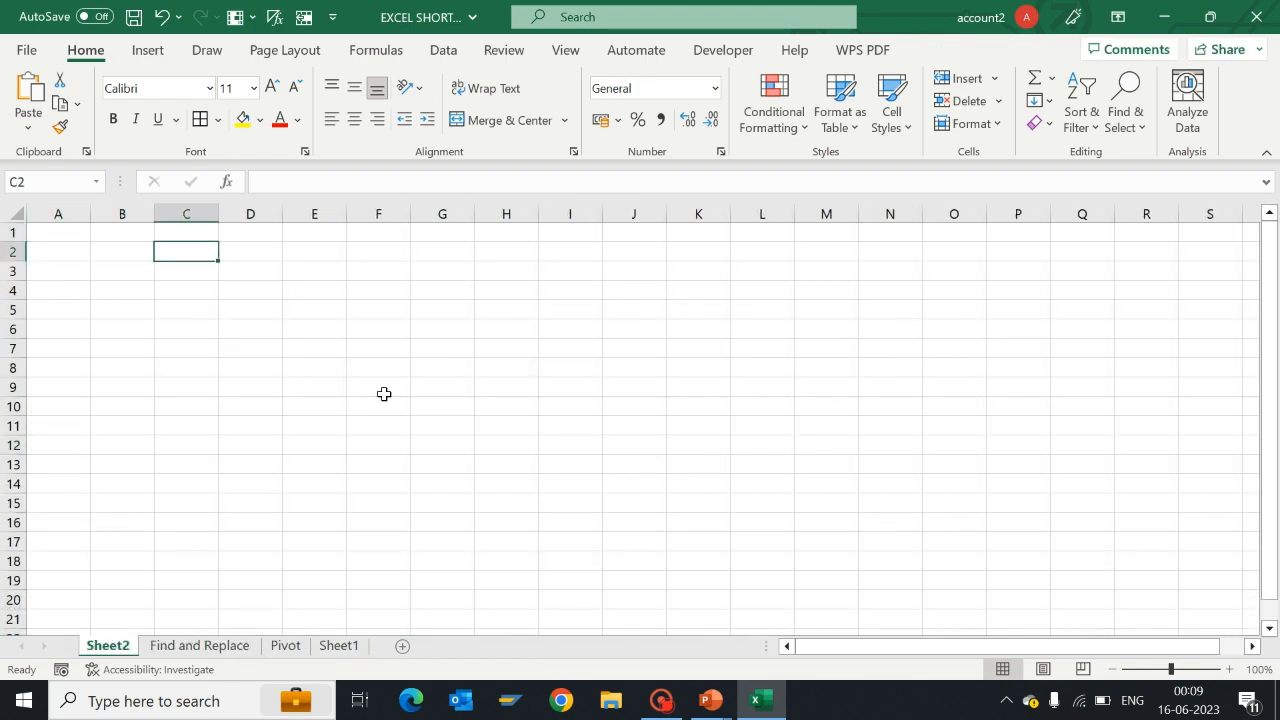
{"action": "key", "text": "Down"}
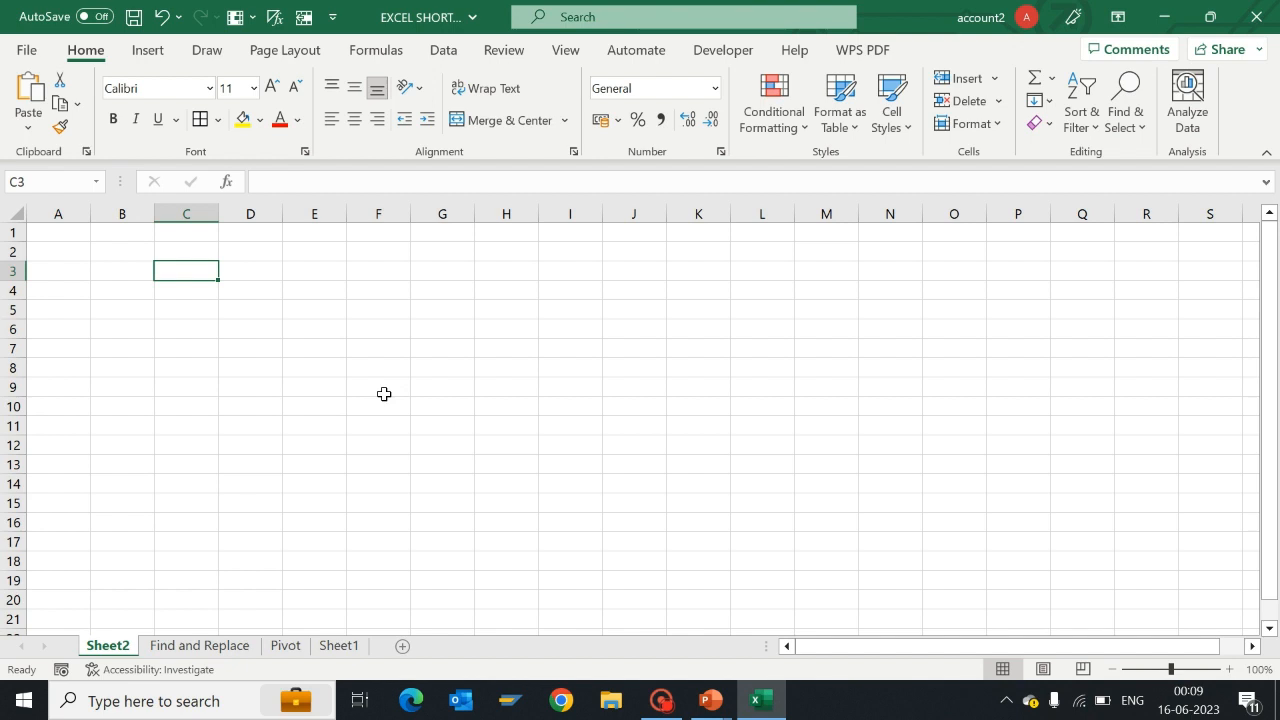
{"action": "type", "text": "87766644"}
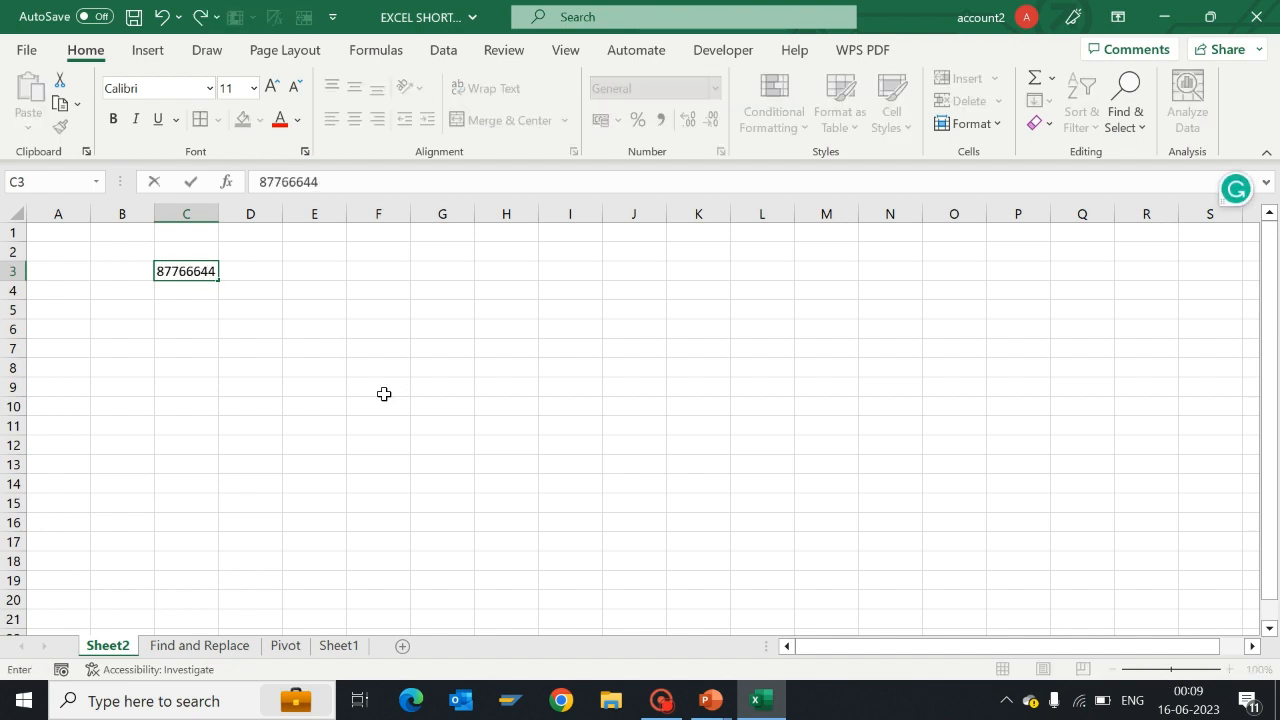
{"action": "key", "text": "ctrl+Return"}
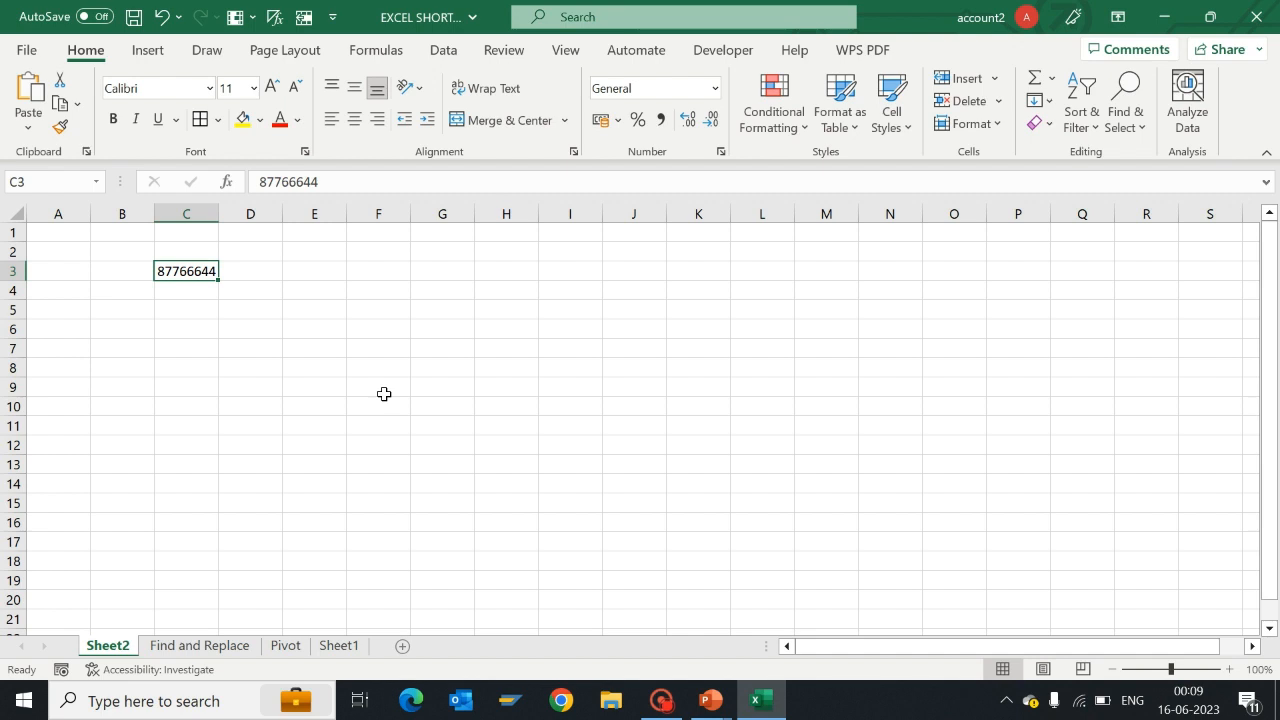
Step: Change the number in C3 to 87761 and apply the date format to the cell
{"action": "key", "text": "F2"}
{"action": "key", "text": "BackSpace"}
{"action": "key", "text": "BackSpace"}
{"action": "key", "text": "BackSpace"}
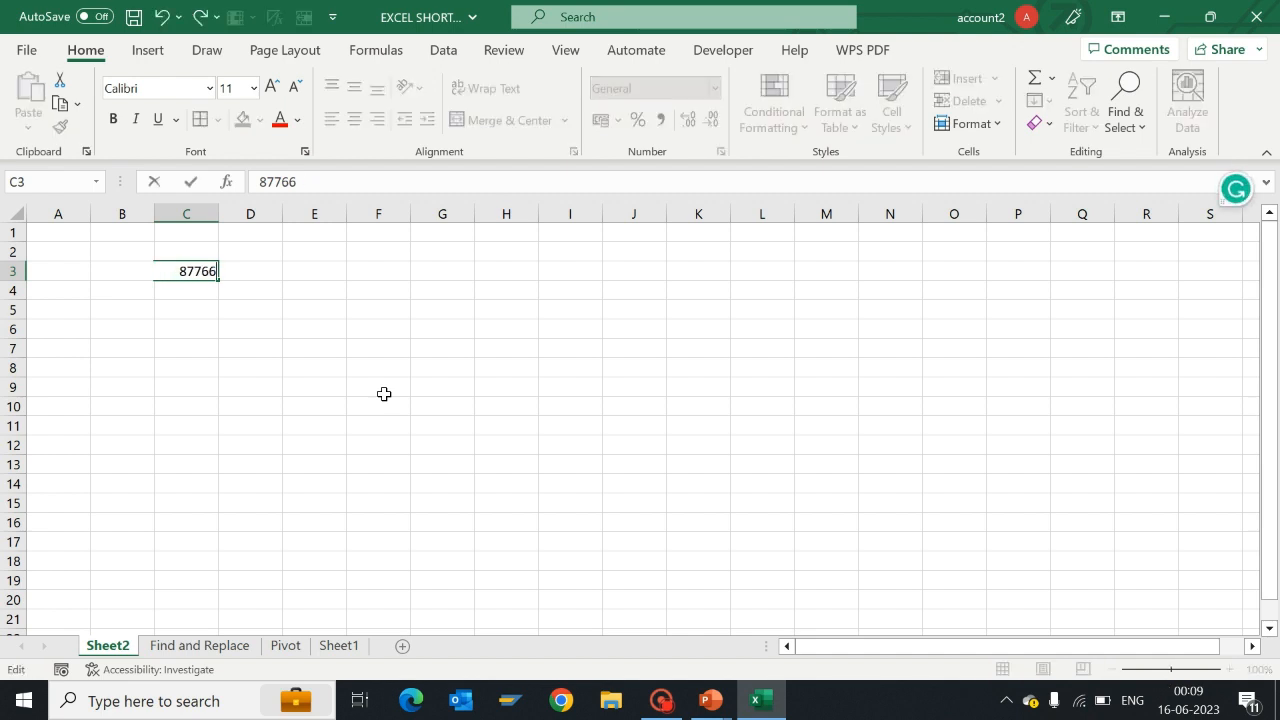
{"action": "key", "text": "BackSpace"}
{"action": "type", "text": "1"}
{"action": "key", "text": "Return"}
{"action": "key", "text": "Up"}
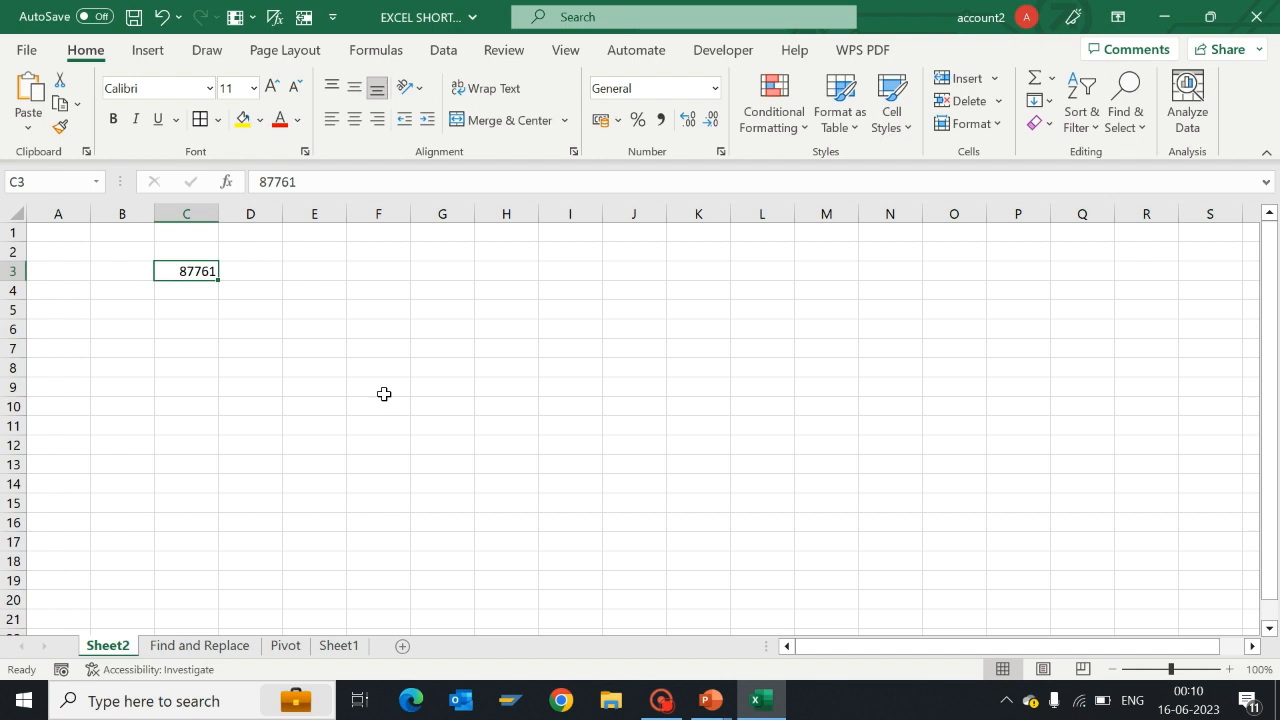
{"action": "key", "text": "ctrl+shift+3"}
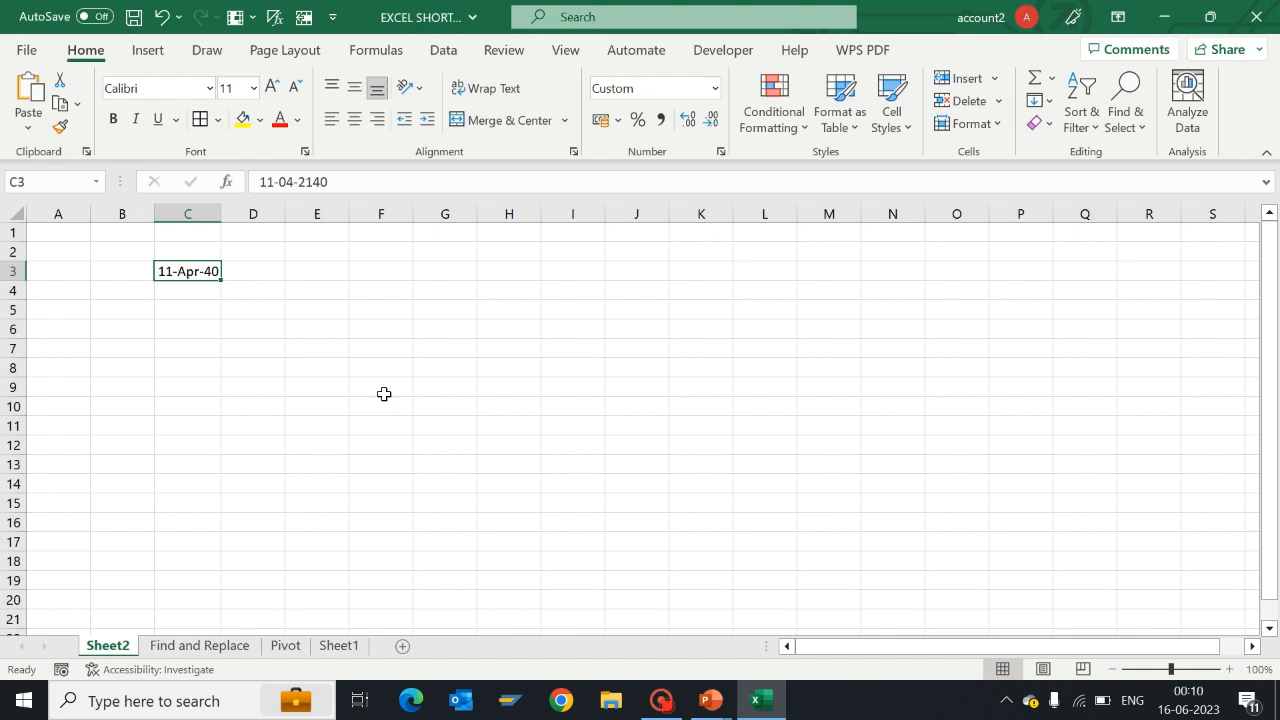
Step: Return to Sheet1 and select the date format description in C24
{"action": "key", "text": "ctrl+Page_Down"}
{"action": "key", "text": "ctrl+Page_Down"}
{"action": "key", "text": "ctrl+Page_Down"}
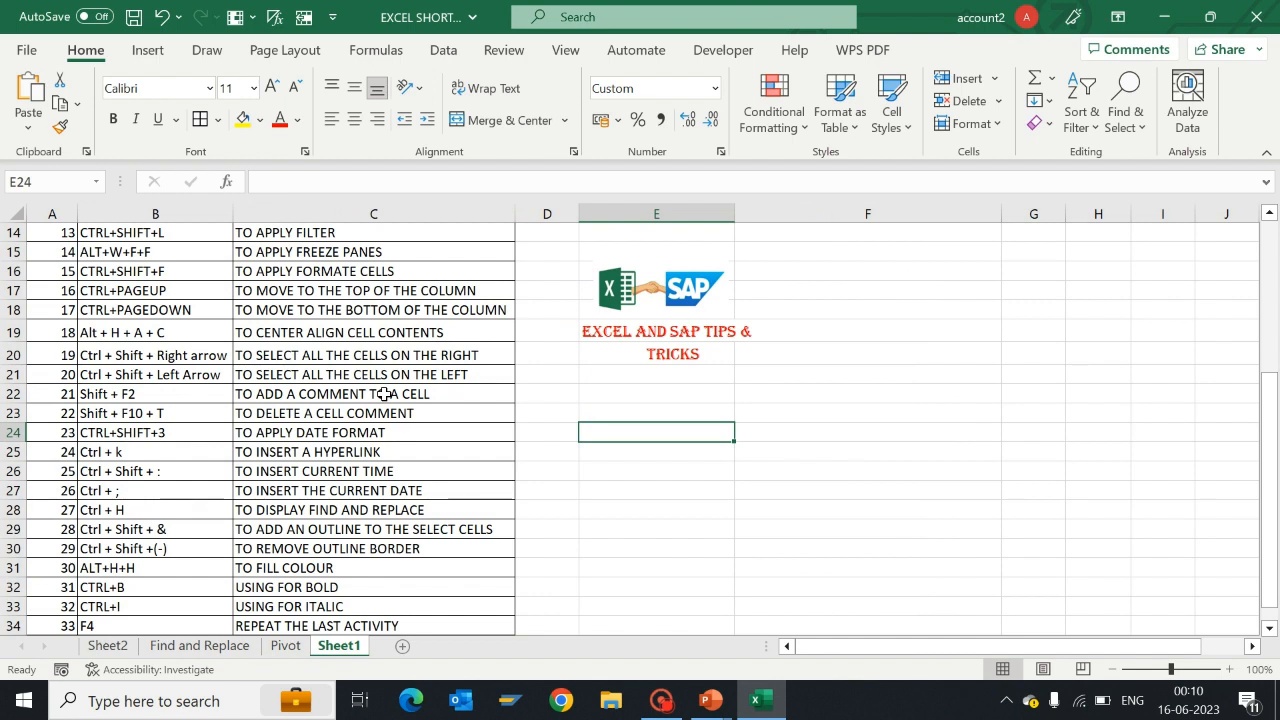
{"action": "key", "text": "Left"}
{"action": "key", "text": "Left"}
{"action": "key", "text": "Left"}
{"action": "key", "text": "Left"}
{"action": "key", "text": "Right"}
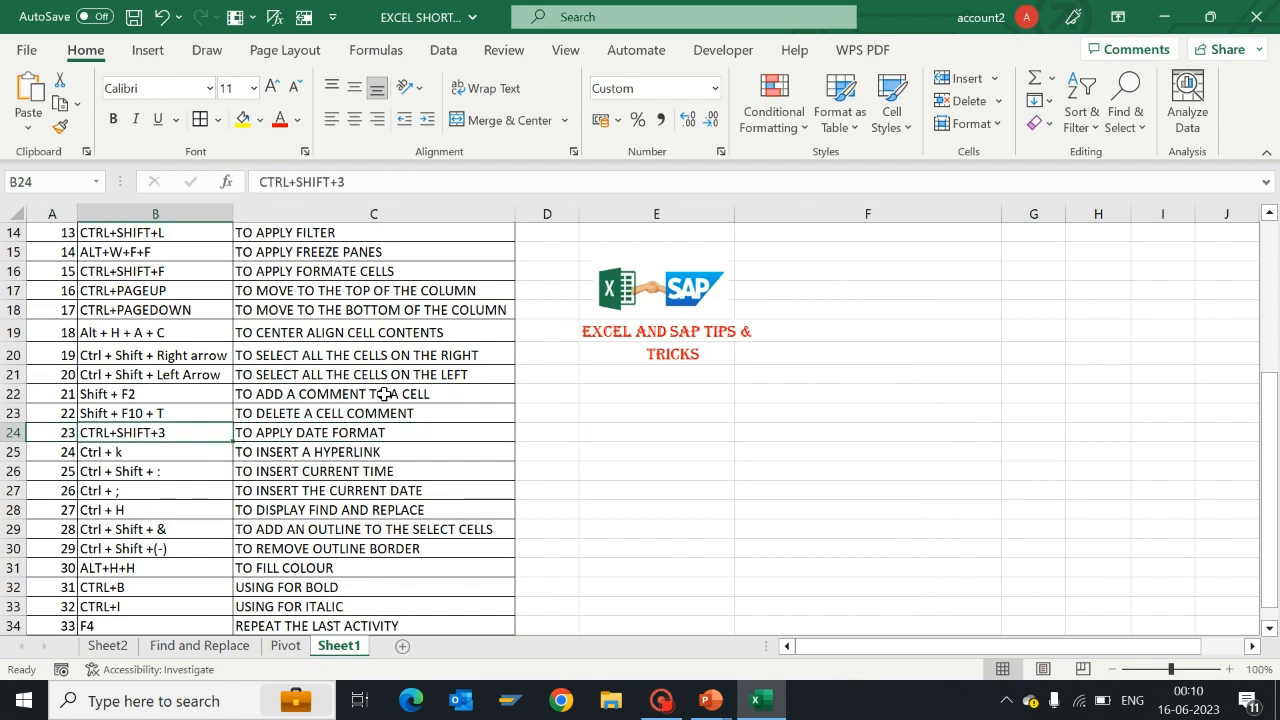
{"action": "key", "text": "Right"}
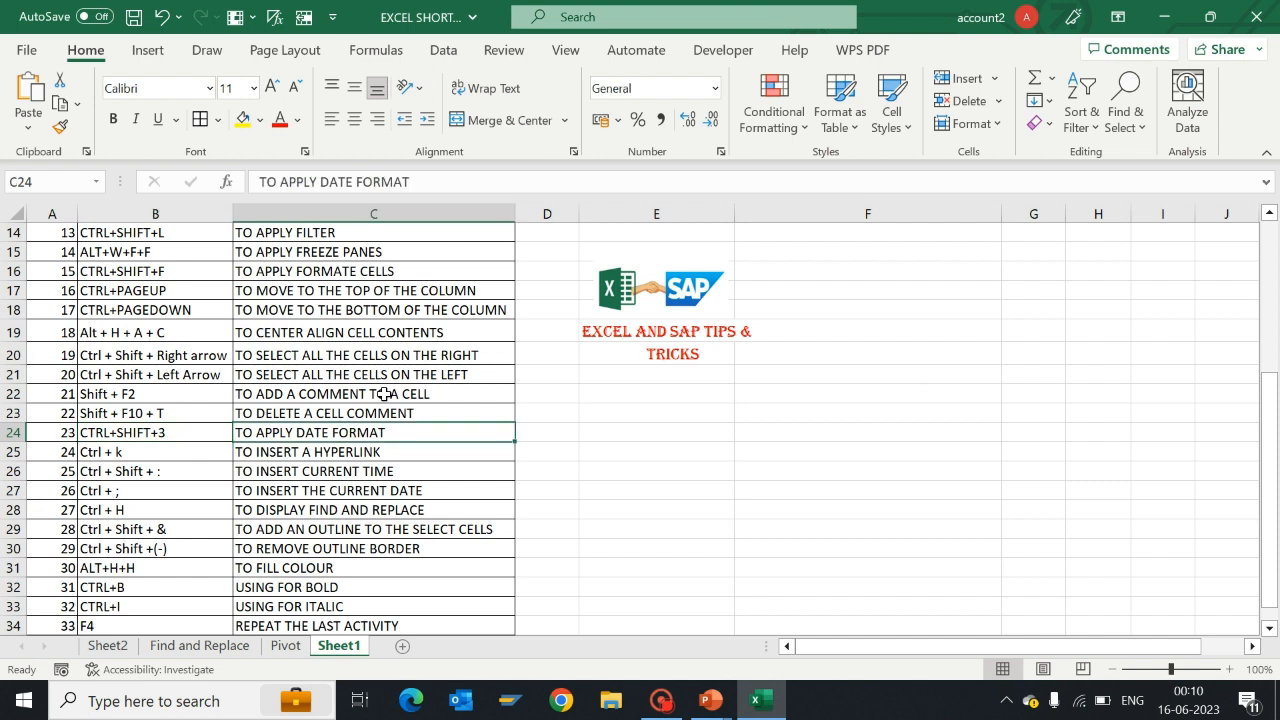
Step: Insert a hyperlink on the description in C25 that points to the SCAN folder on the Desktop
{"action": "key", "text": "Down"}
{"action": "key", "text": "Left"}
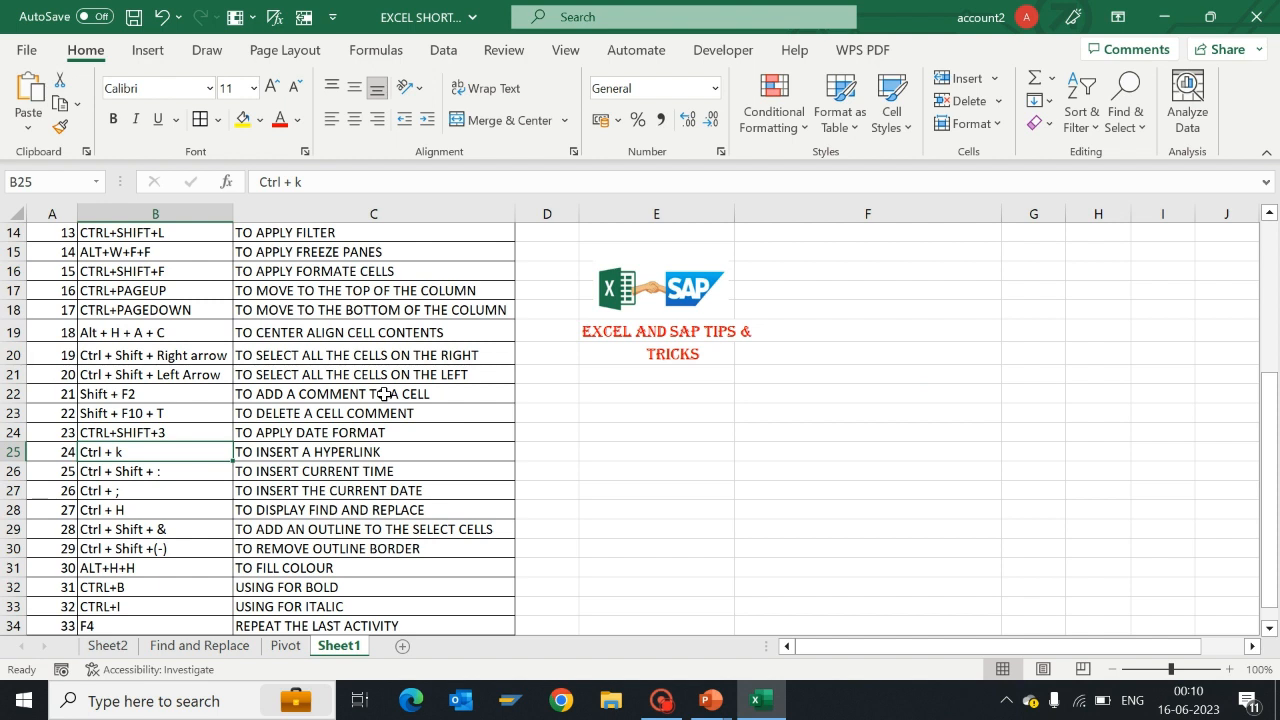
{"action": "key", "text": "Right"}
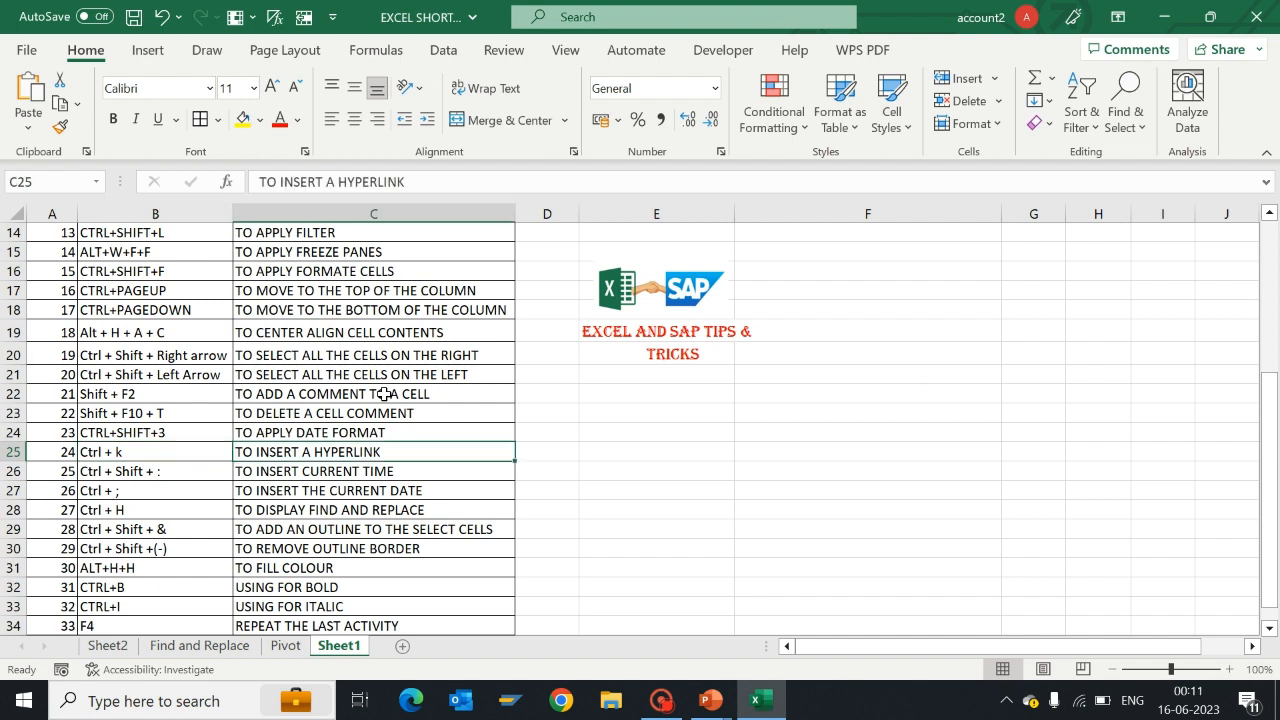
{"action": "key", "text": "ctrl+k"}
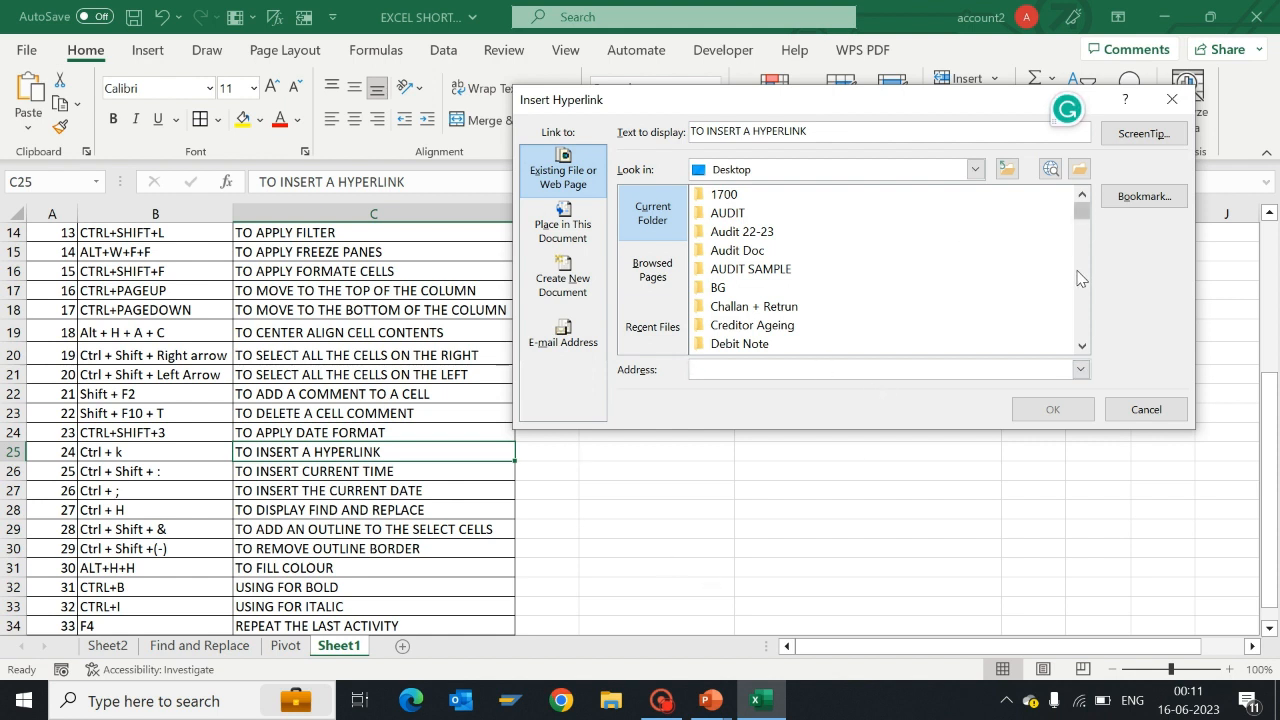
{"action": "scroll", "coordinate": [1078, 278], "scroll_direction": "down", "scroll_amount": 8}
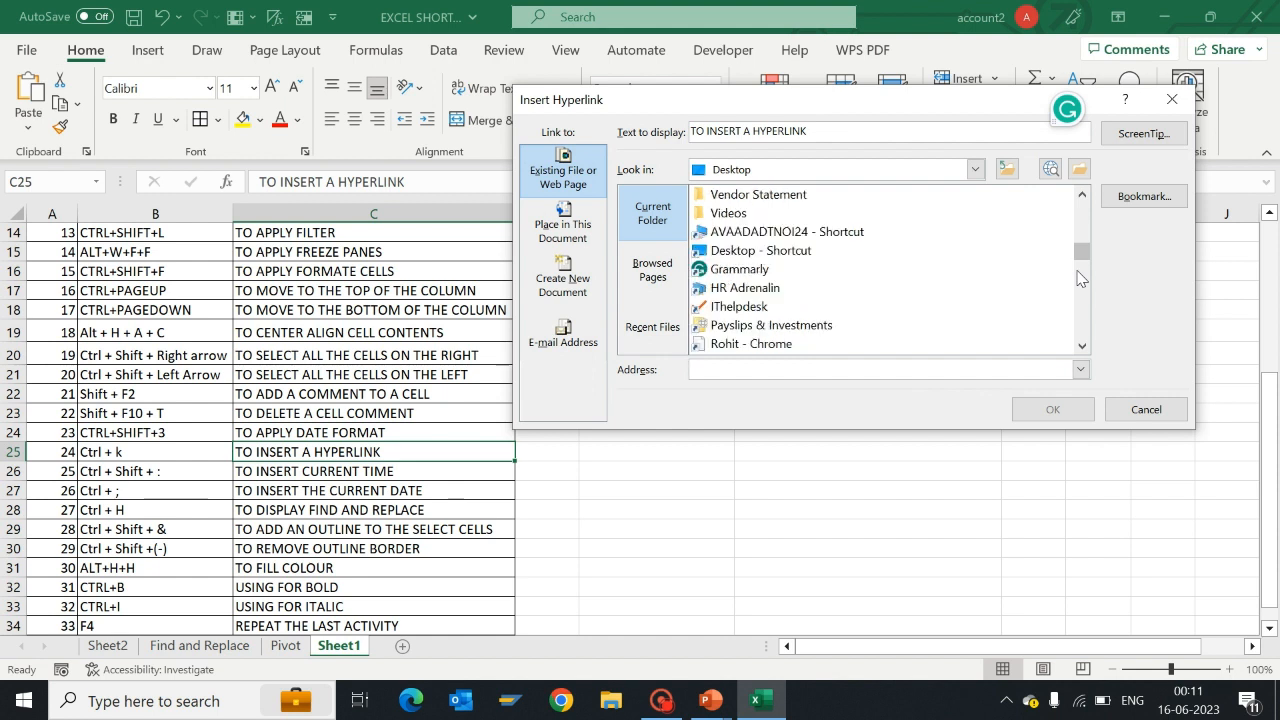
{"action": "left_click", "coordinate": [1077, 233]}
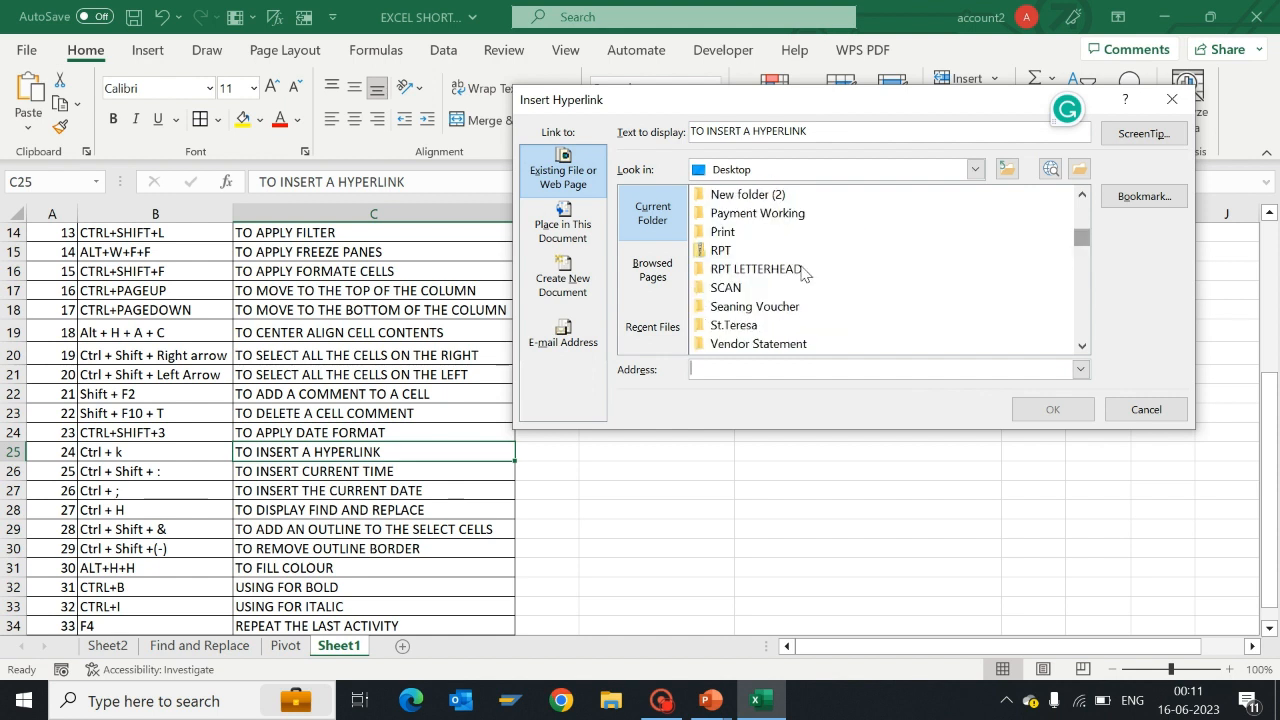
{"action": "left_click", "coordinate": [729, 289]}
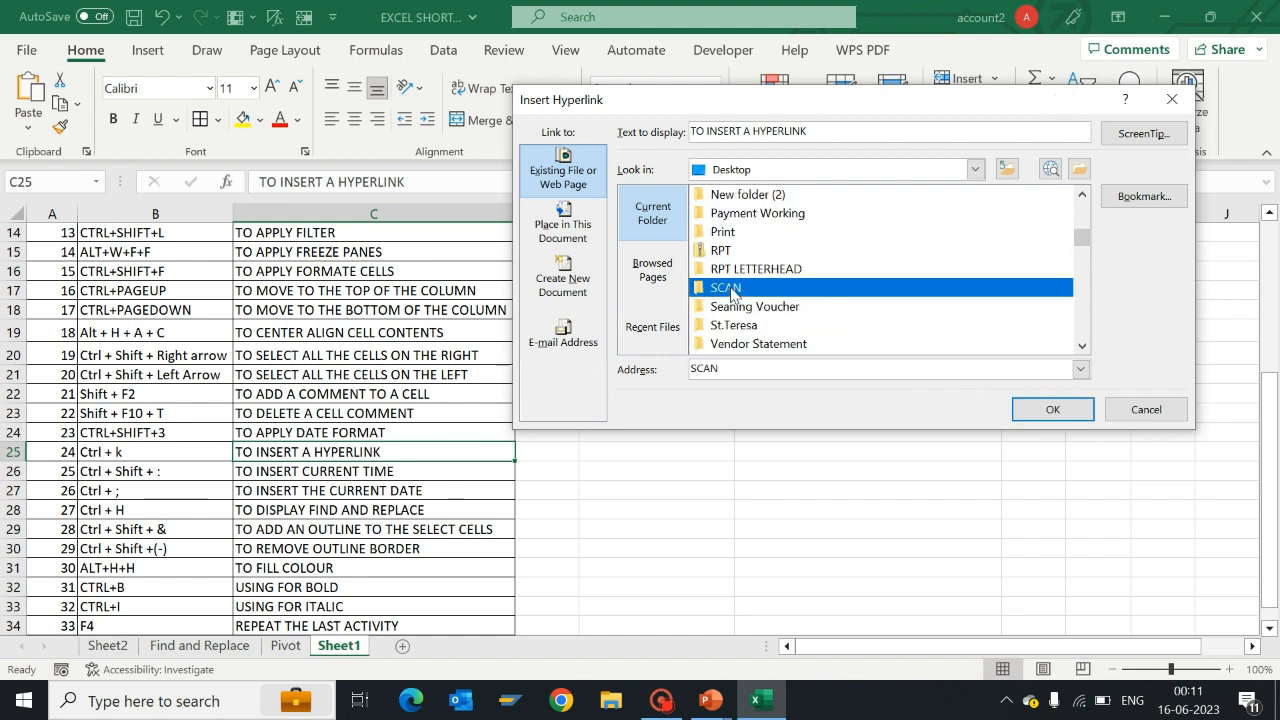
{"action": "left_click", "coordinate": [1045, 411]}
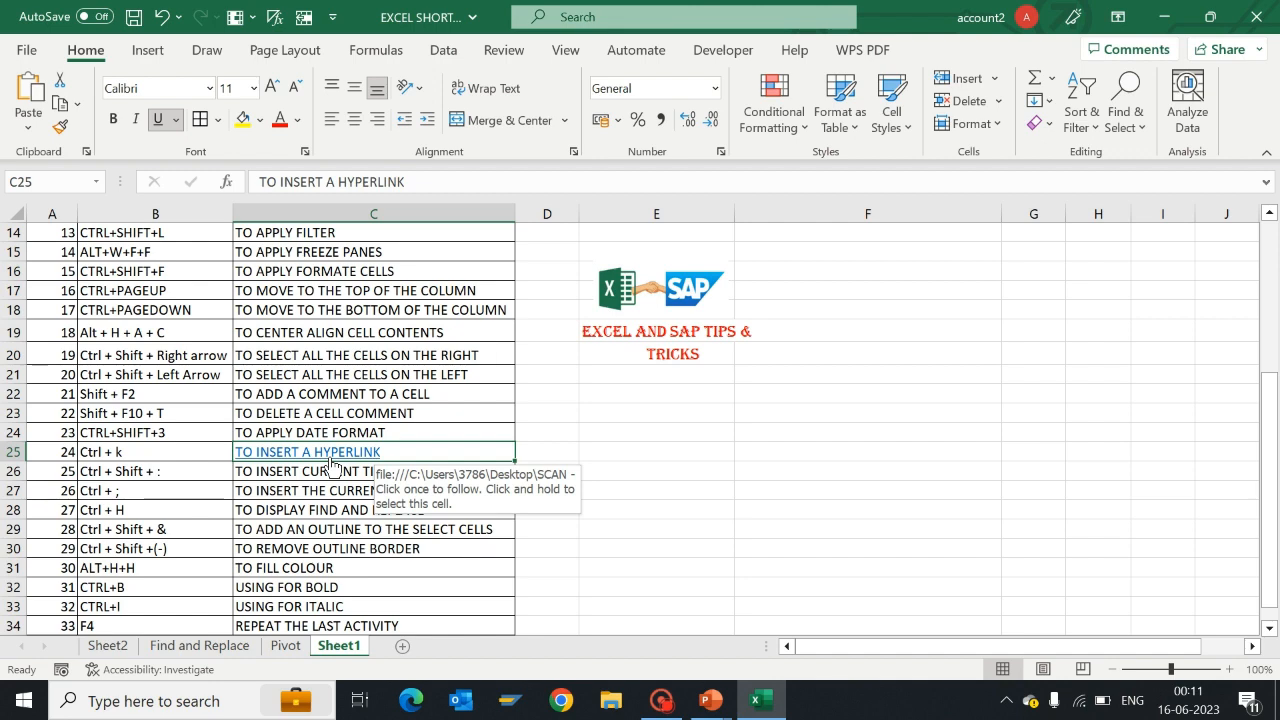
Step: Test the link in C25, close the folder it opens, and undo the hyperlink
{"action": "left_click", "coordinate": [332, 458]}
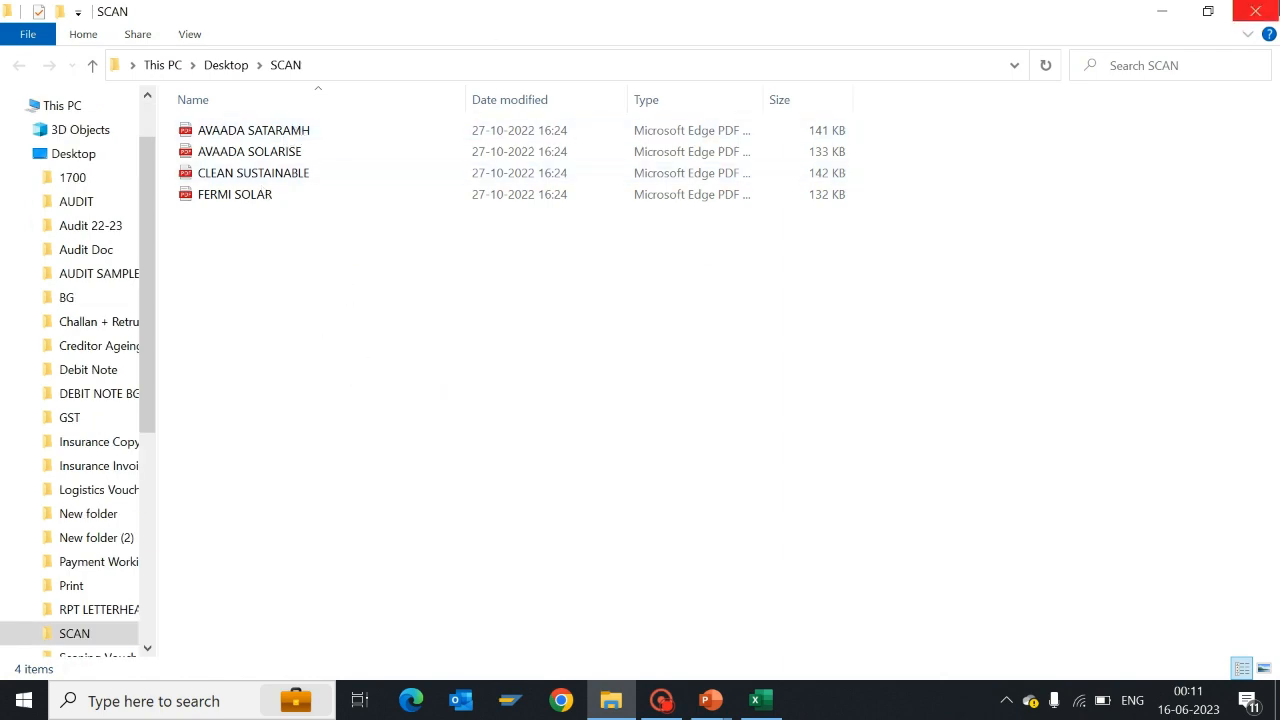
{"action": "left_click", "coordinate": [1255, 11]}
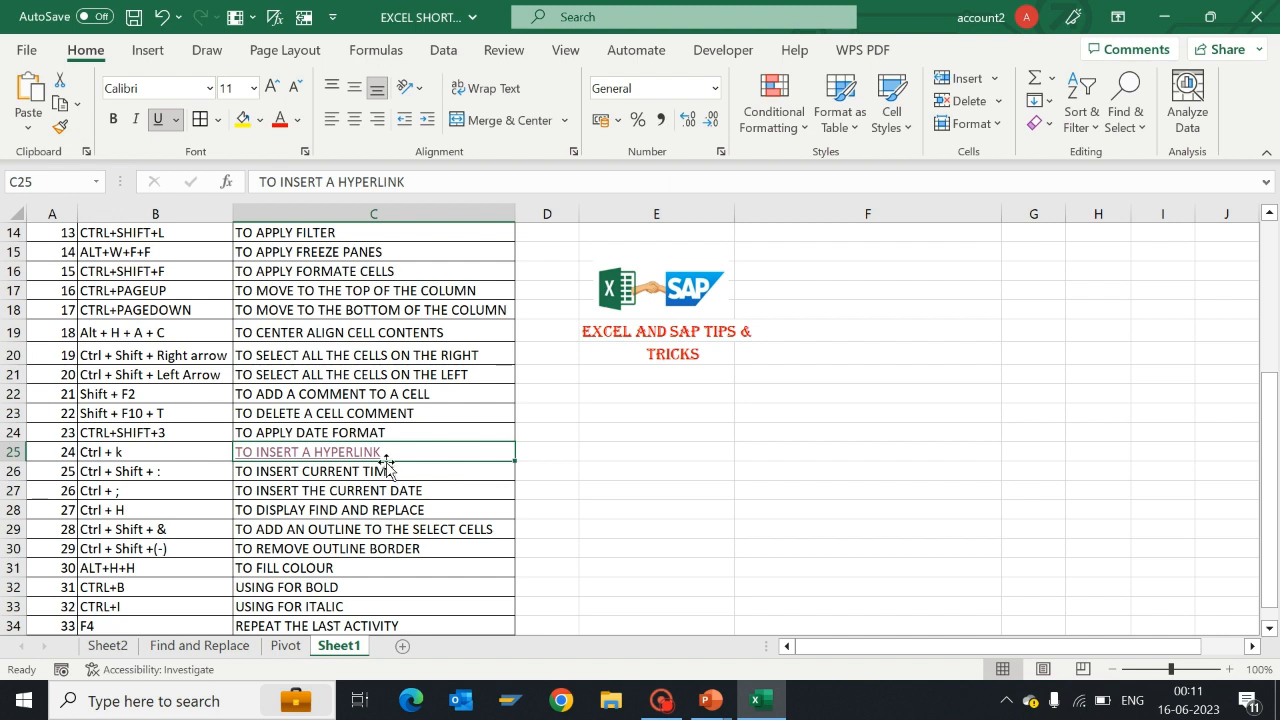
{"action": "left_click", "coordinate": [198, 452]}
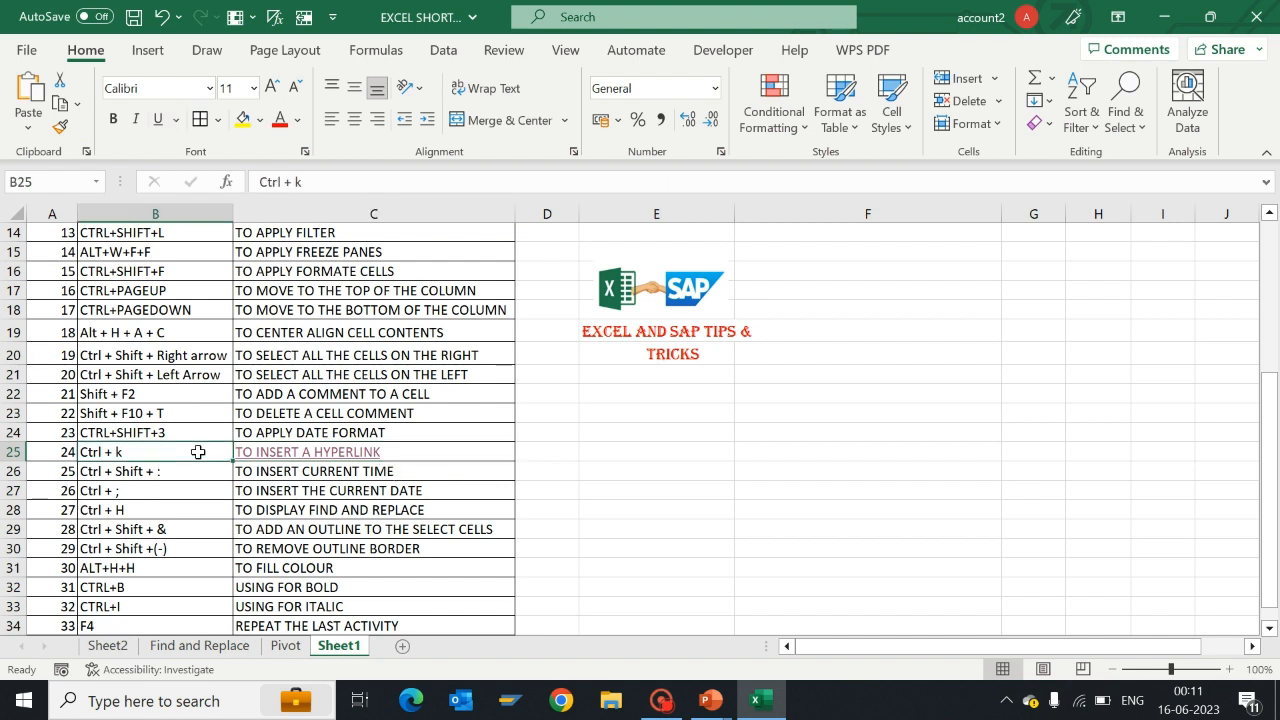
{"action": "key", "text": "ctrl+z"}
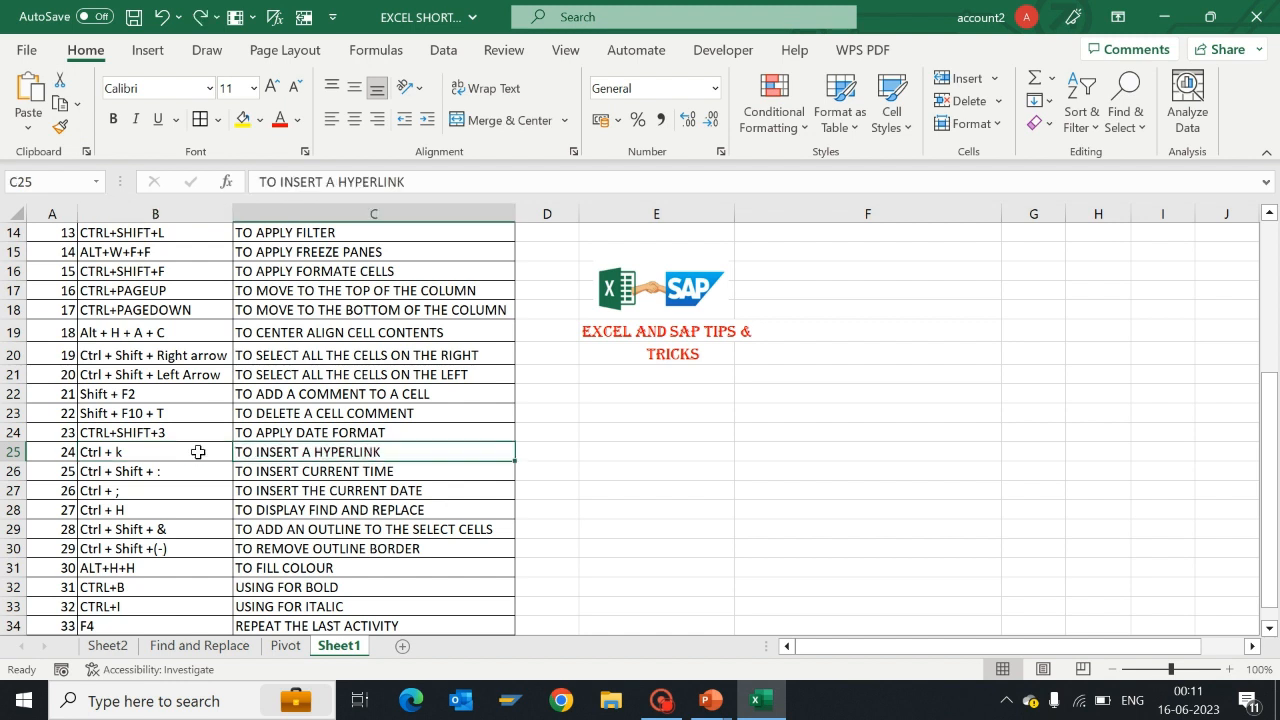
Step: Insert the current time in cell E26 and delete it
{"action": "key", "text": "Down"}
{"action": "key", "text": "Left"}
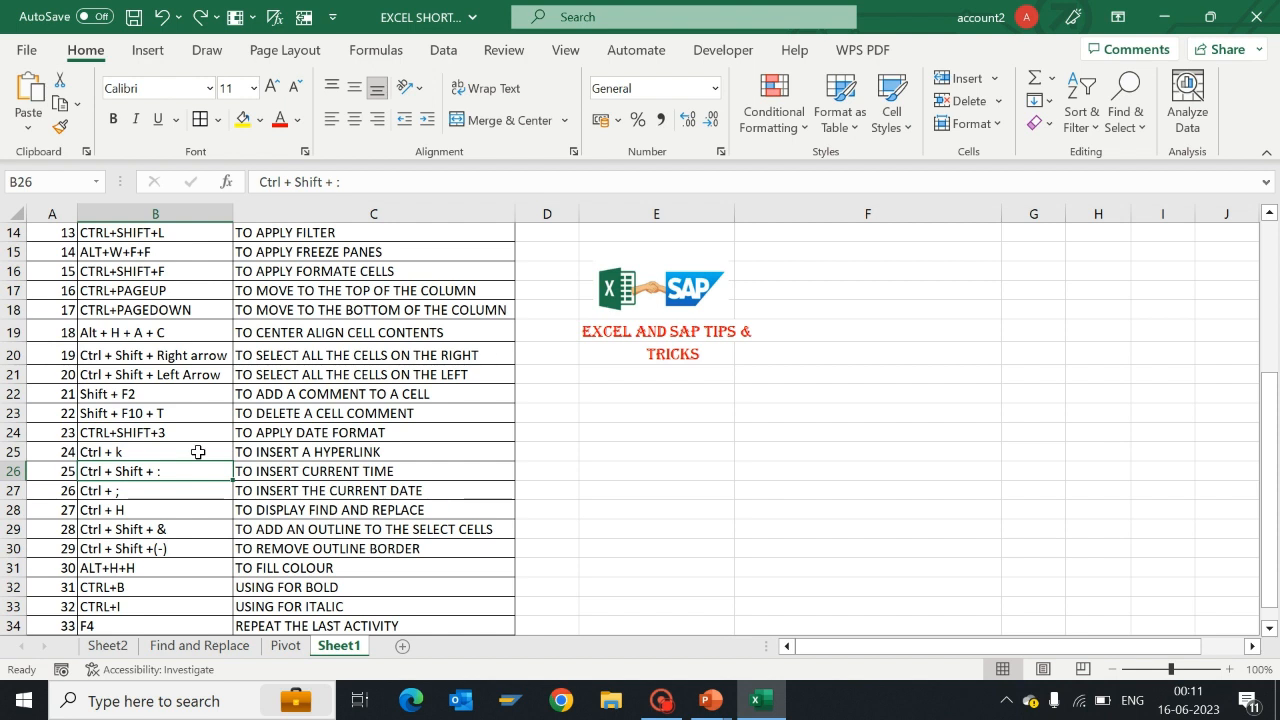
{"action": "key", "text": "Right"}
{"action": "key", "text": "Right"}
{"action": "key", "text": "Right"}
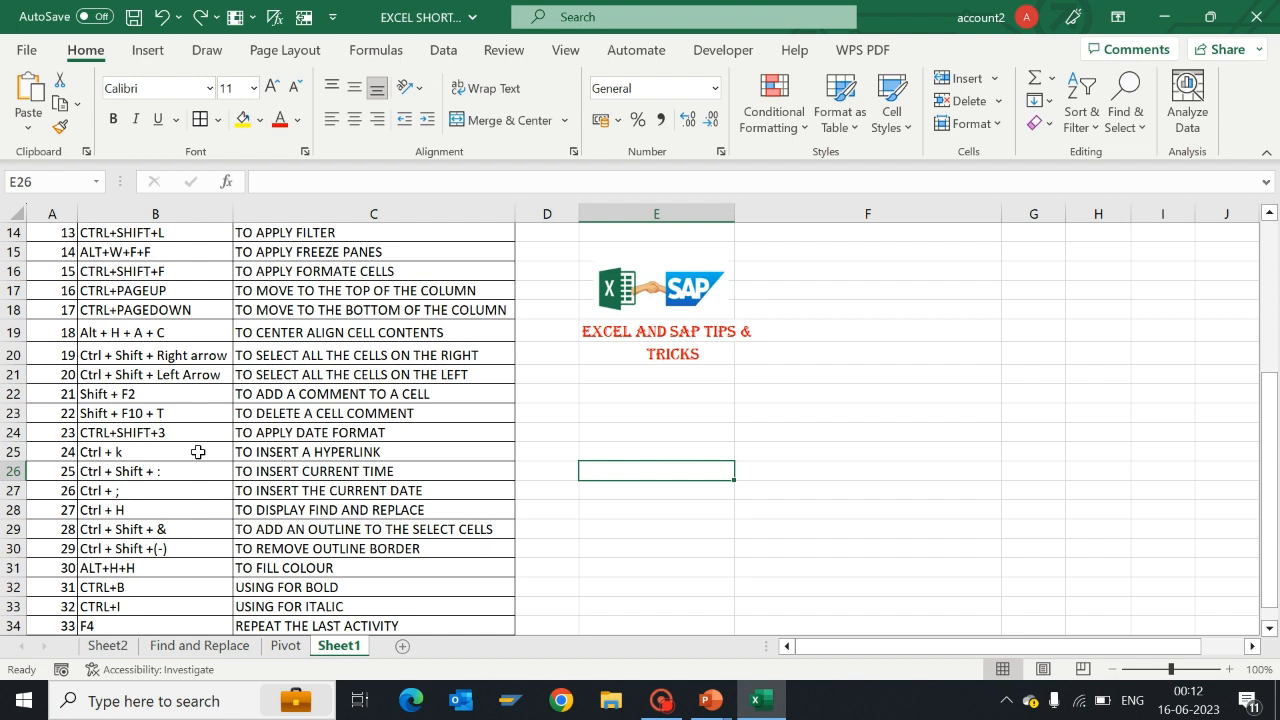
{"action": "key", "text": "ctrl+shift+colon"}
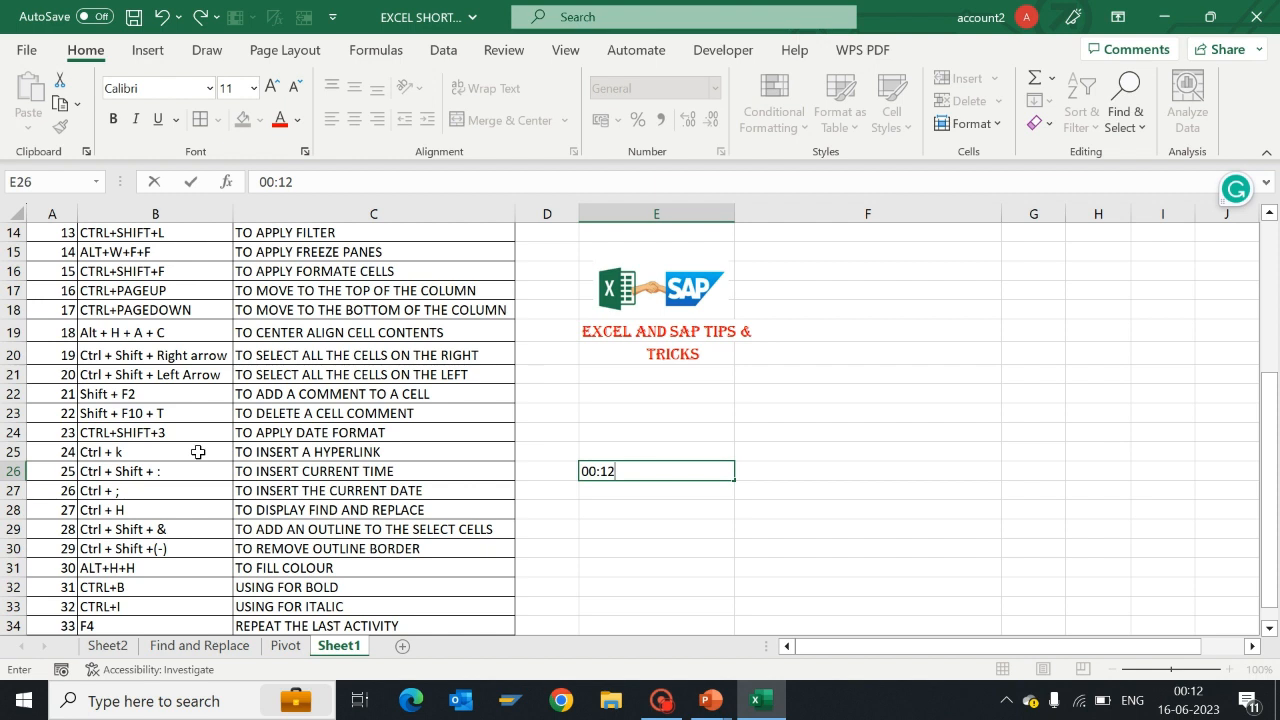
{"action": "key", "text": "Return"}
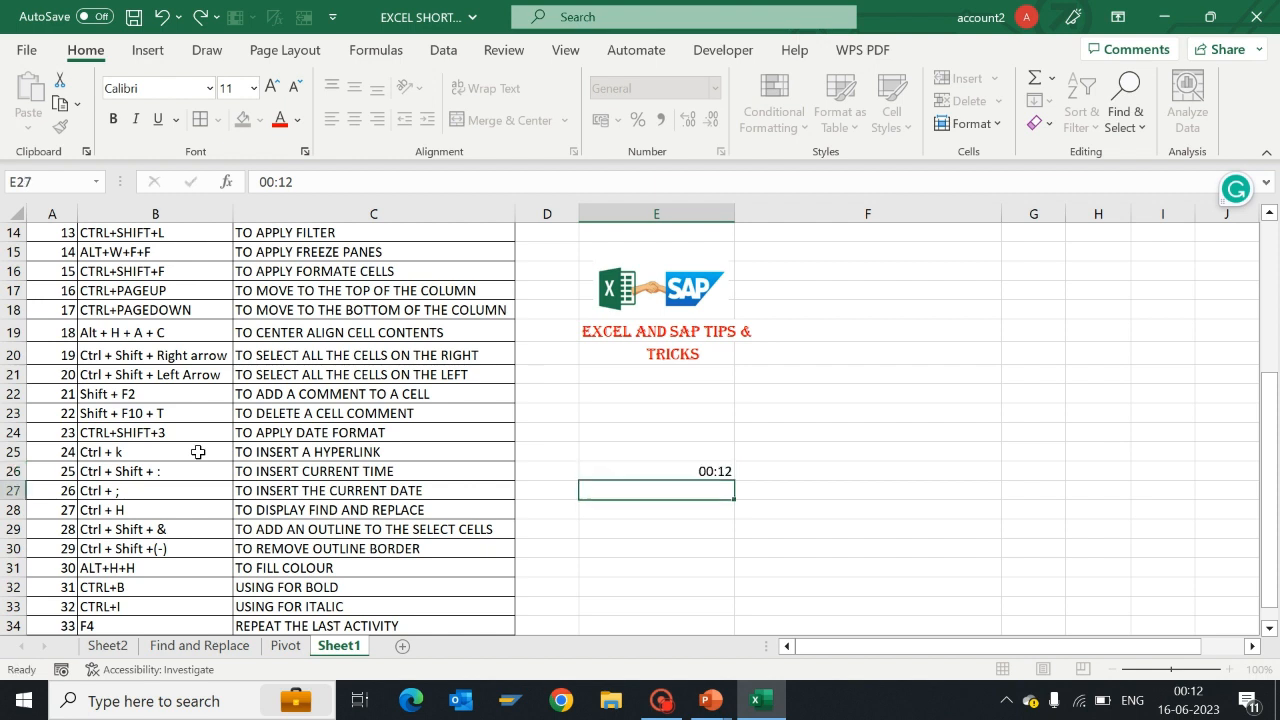
{"action": "key", "text": "Up"}
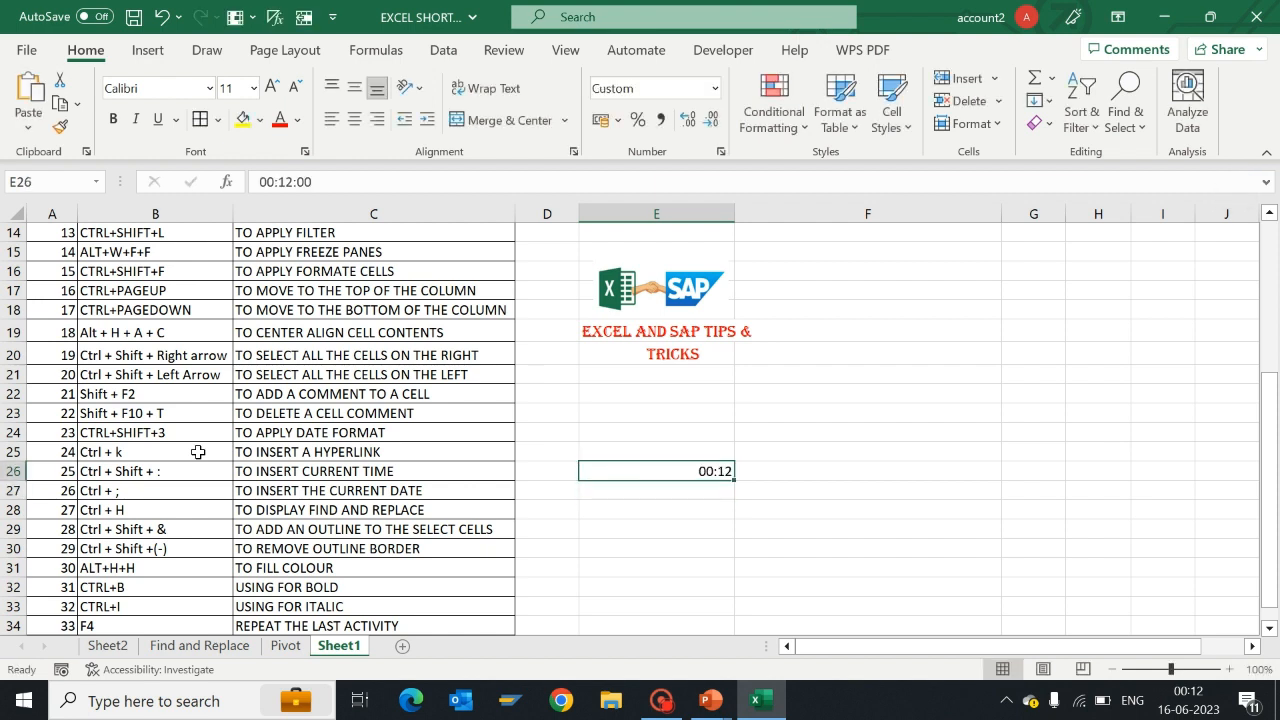
{"action": "key", "text": "Delete"}
Step: Insert the current date in cell E27, beside the current date shortcut's row
{"action": "key", "text": "Left"}
{"action": "key", "text": "Left"}
{"action": "key", "text": "Left"}
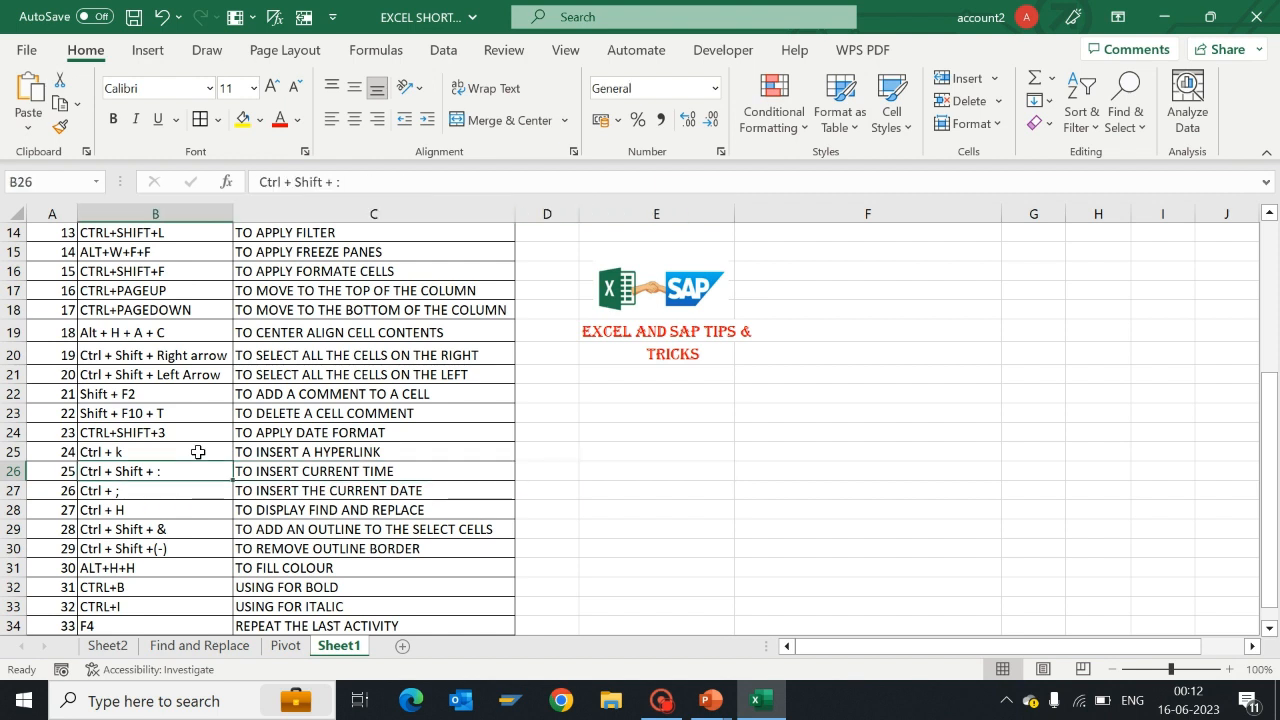
{"action": "key", "text": "Down"}
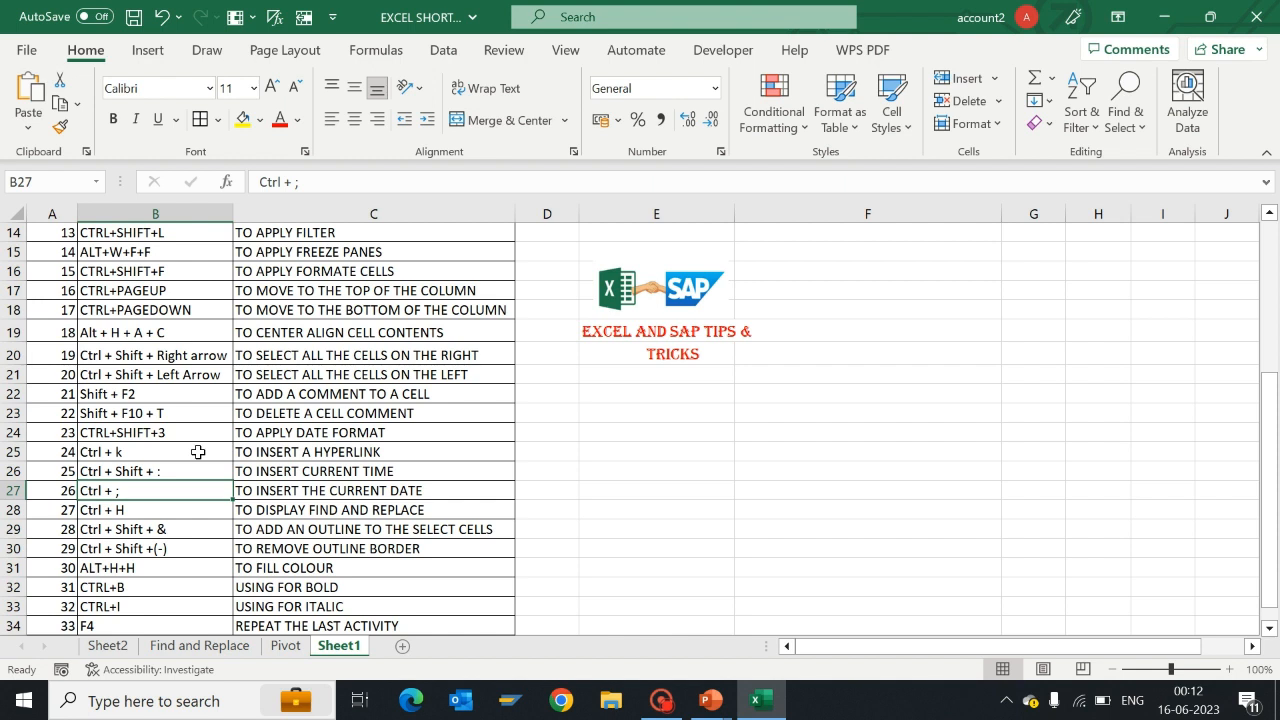
{"action": "key", "text": "Right"}
{"action": "key", "text": "Right"}
{"action": "key", "text": "Right"}
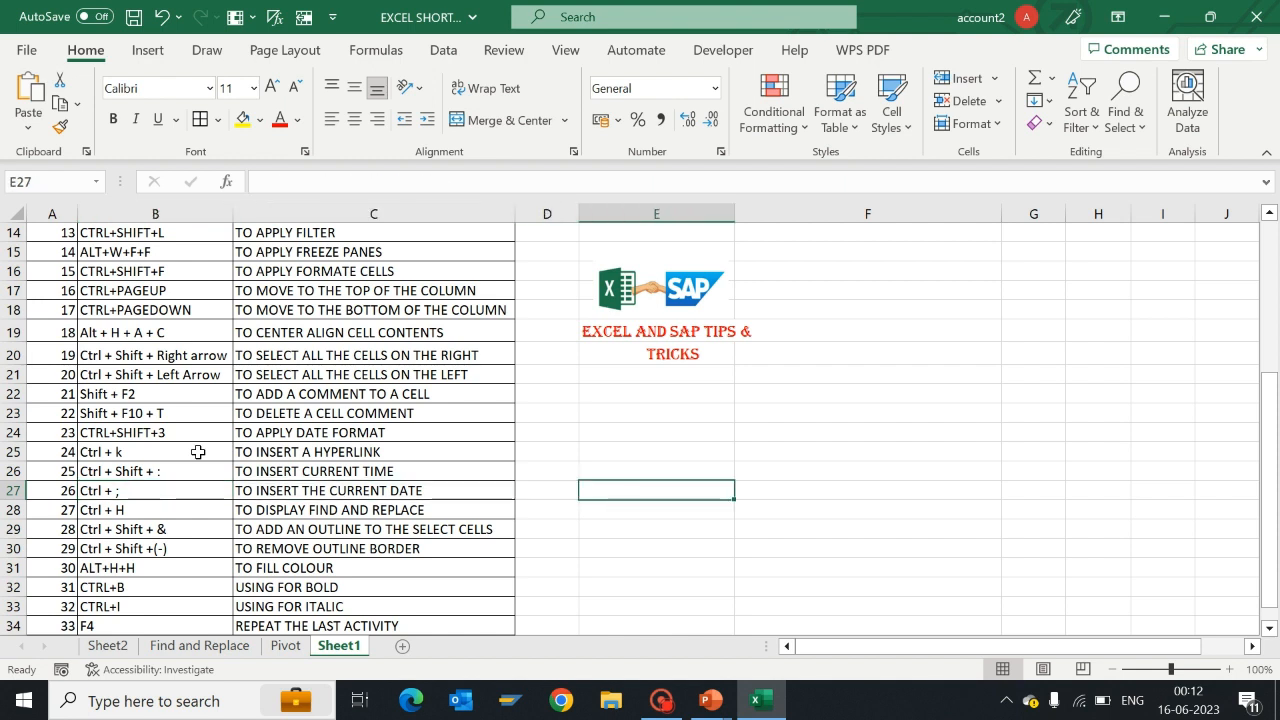
{"action": "key", "text": "Left"}
{"action": "key", "text": "Left"}
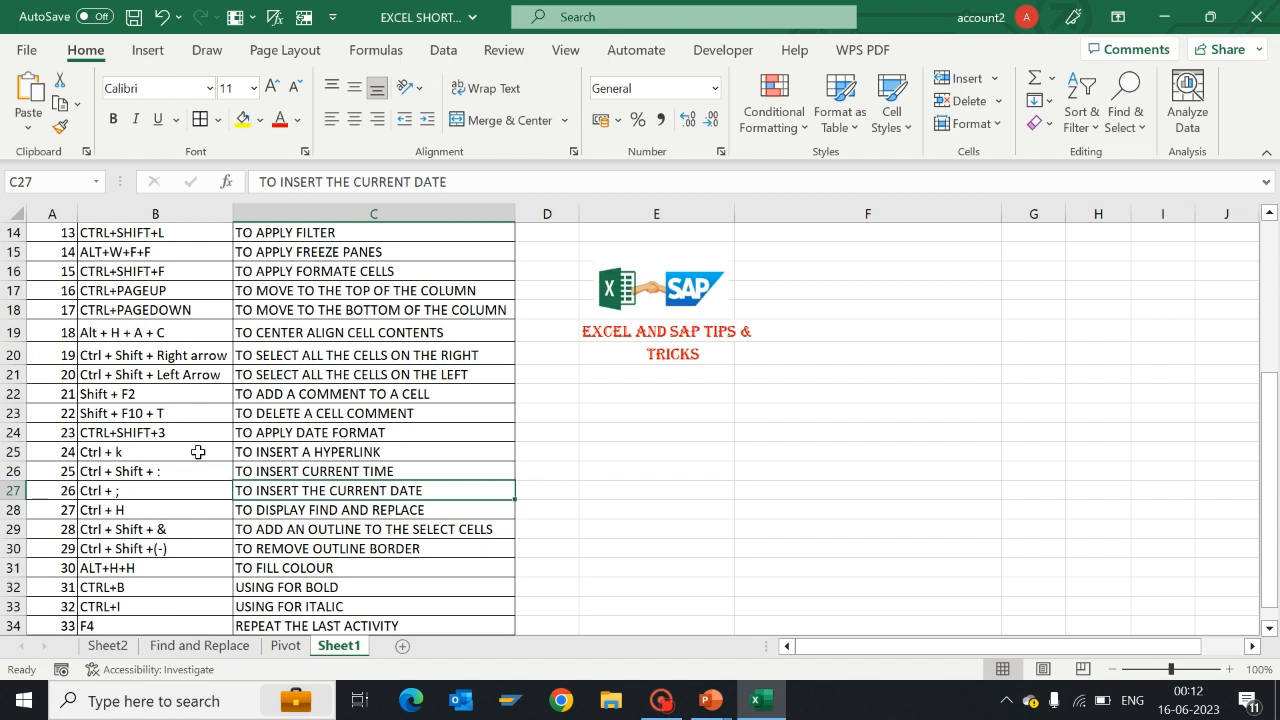
{"action": "key", "text": "Right"}
{"action": "key", "text": "Right"}
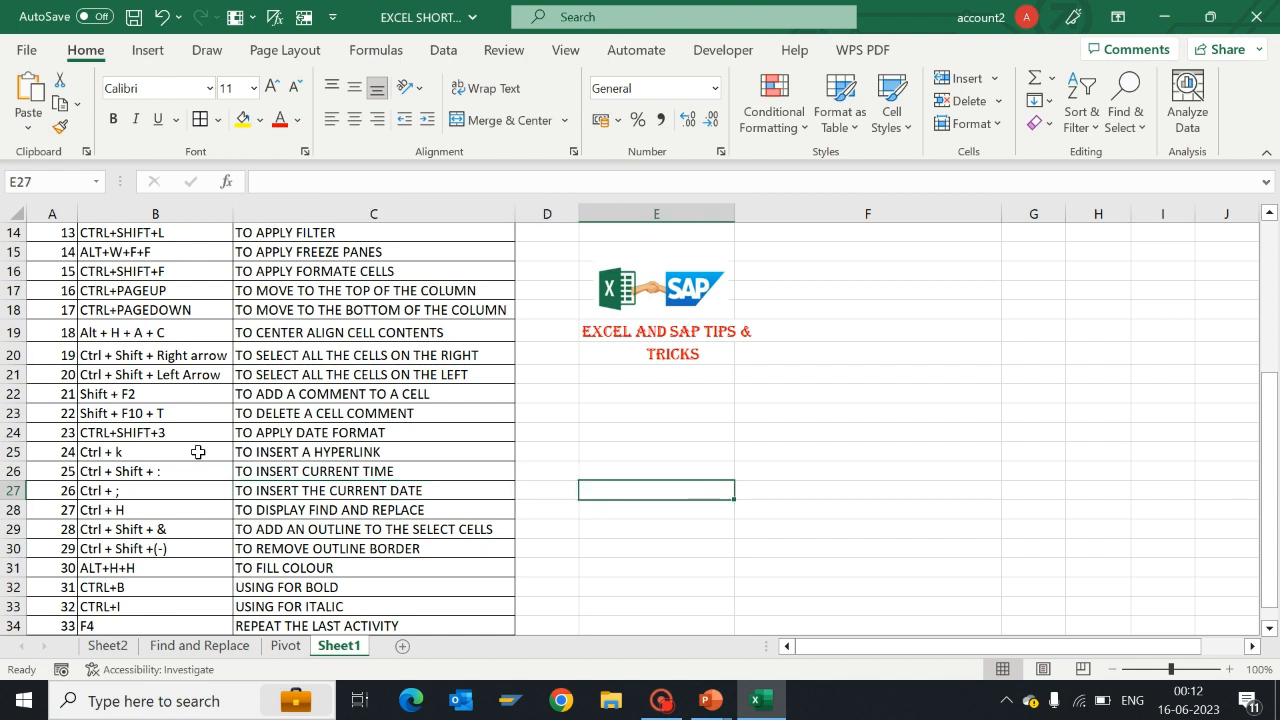
{"action": "key", "text": "ctrl+semicolon"}
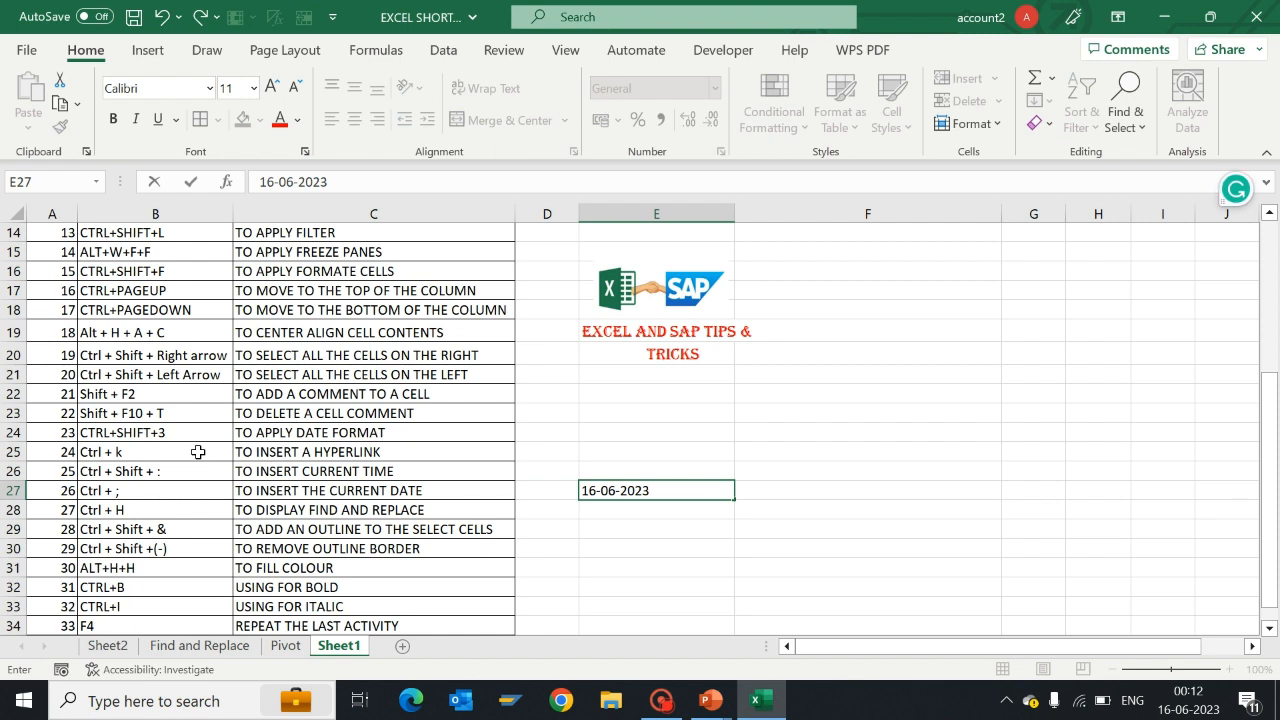
{"action": "key", "text": "Return"}
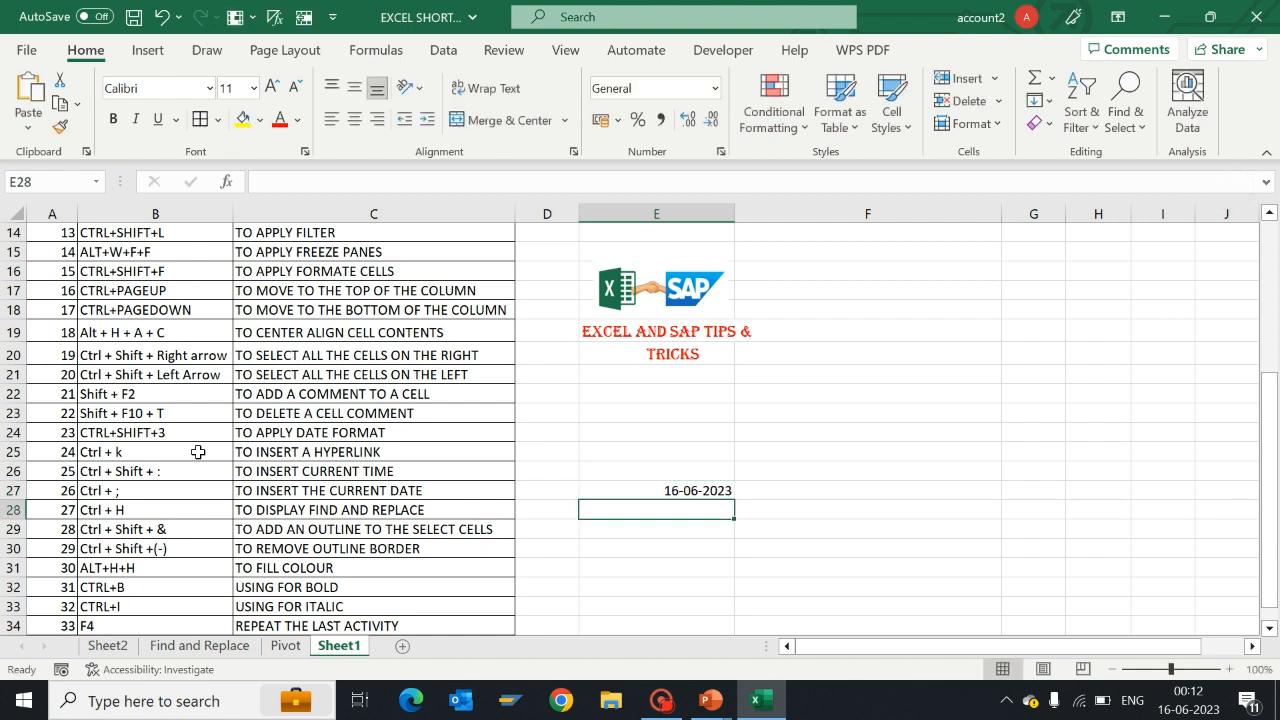
Step: Delete the inserted date from cell E27
{"action": "key", "text": "Up"}
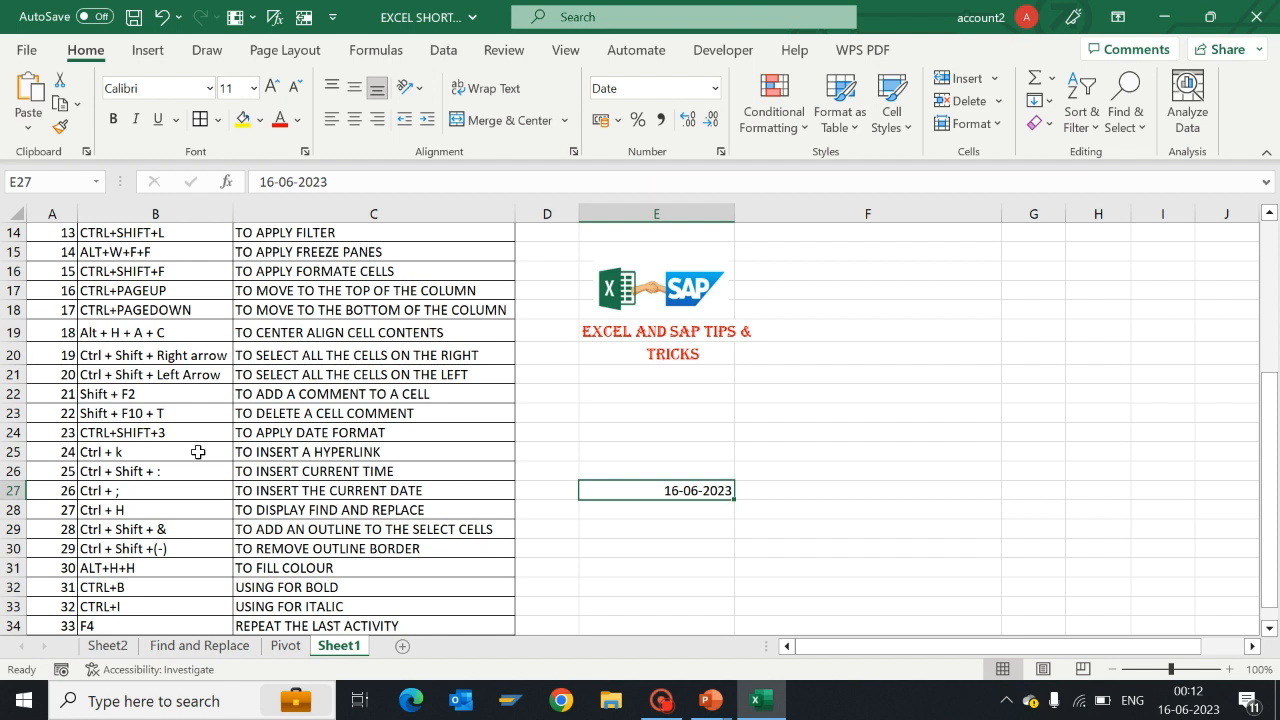
{"action": "key", "text": "Left"}
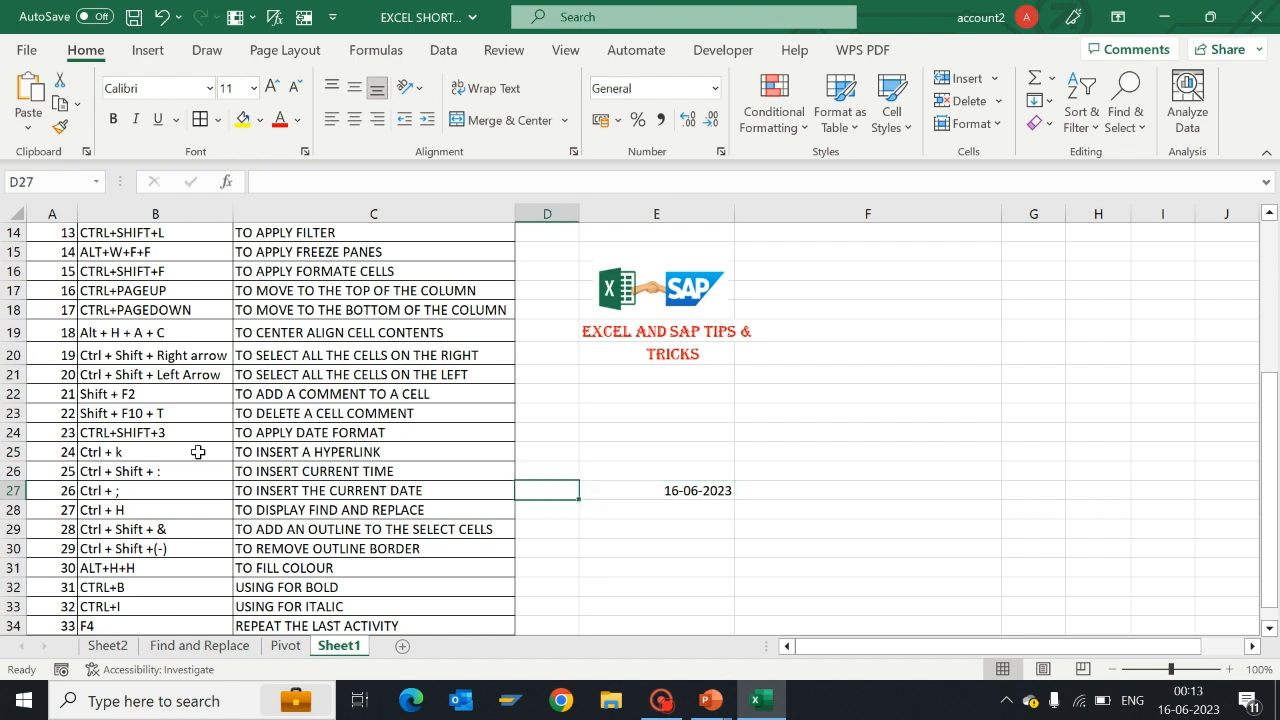
{"action": "key", "text": "Right"}
{"action": "key", "text": "Right"}
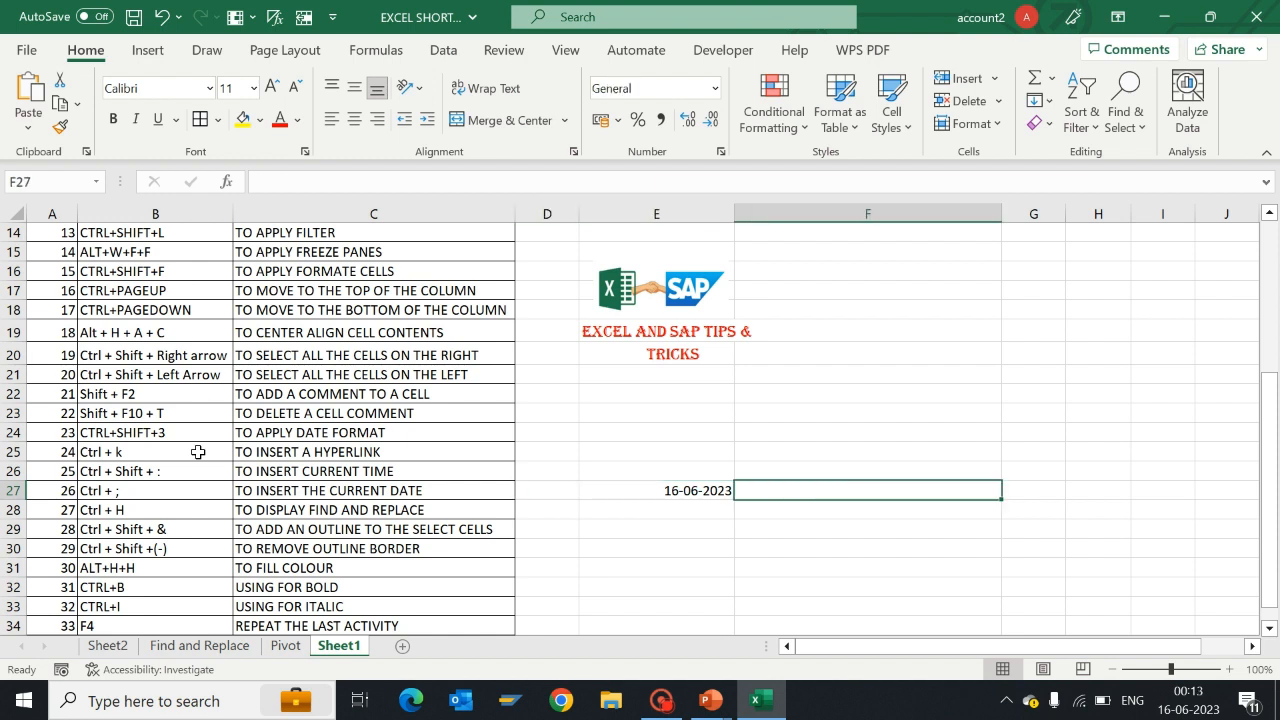
{"action": "key", "text": "Left"}
{"action": "key", "text": "Delete"}
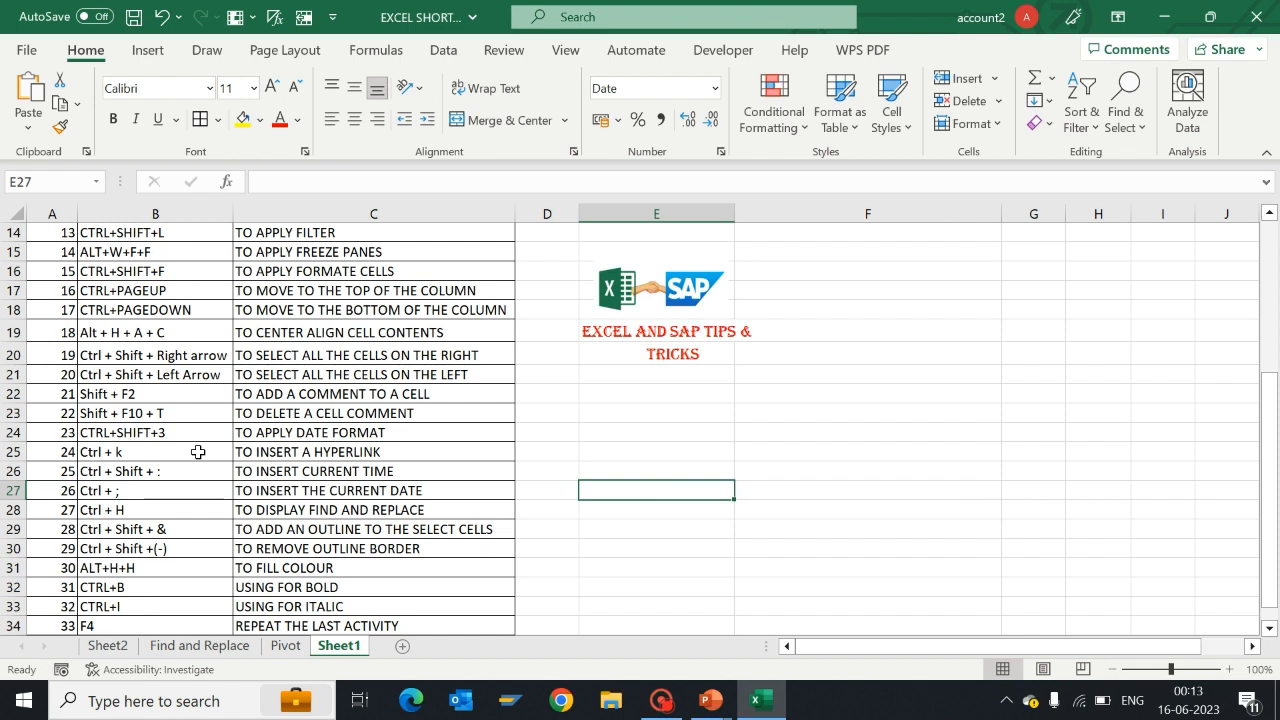
Step: Open Find and Replace from B28, switch its search scope to Workbook and back to Sheet, and close it
{"action": "key", "text": "Left"}
{"action": "key", "text": "Left"}
{"action": "key", "text": "Left"}
{"action": "key", "text": "Down"}
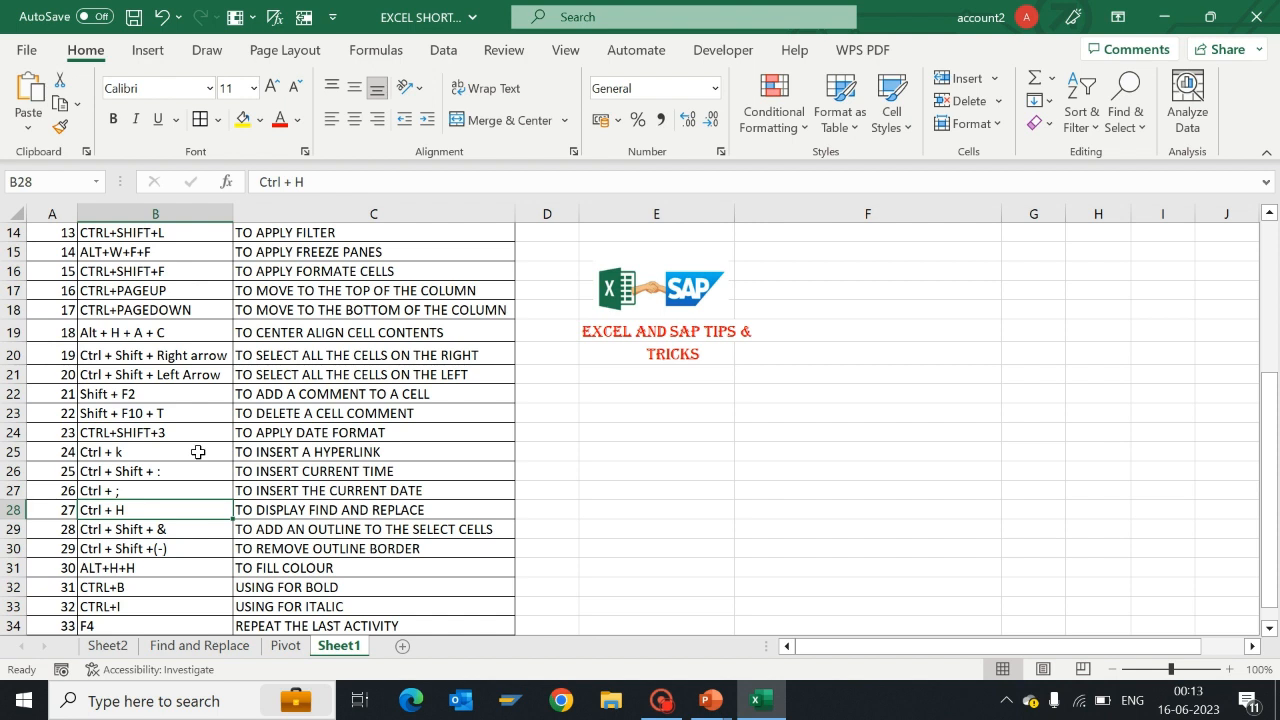
{"action": "key", "text": "ctrl+h"}
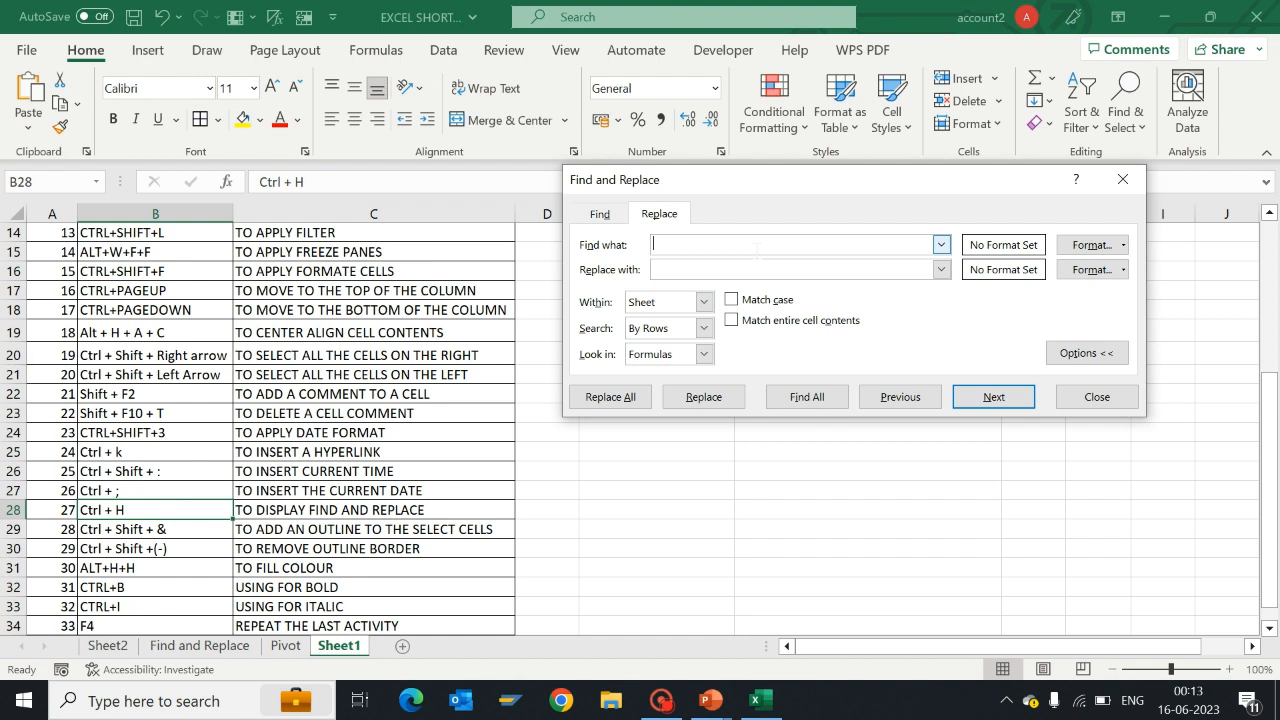
{"action": "left_click", "coordinate": [703, 302]}
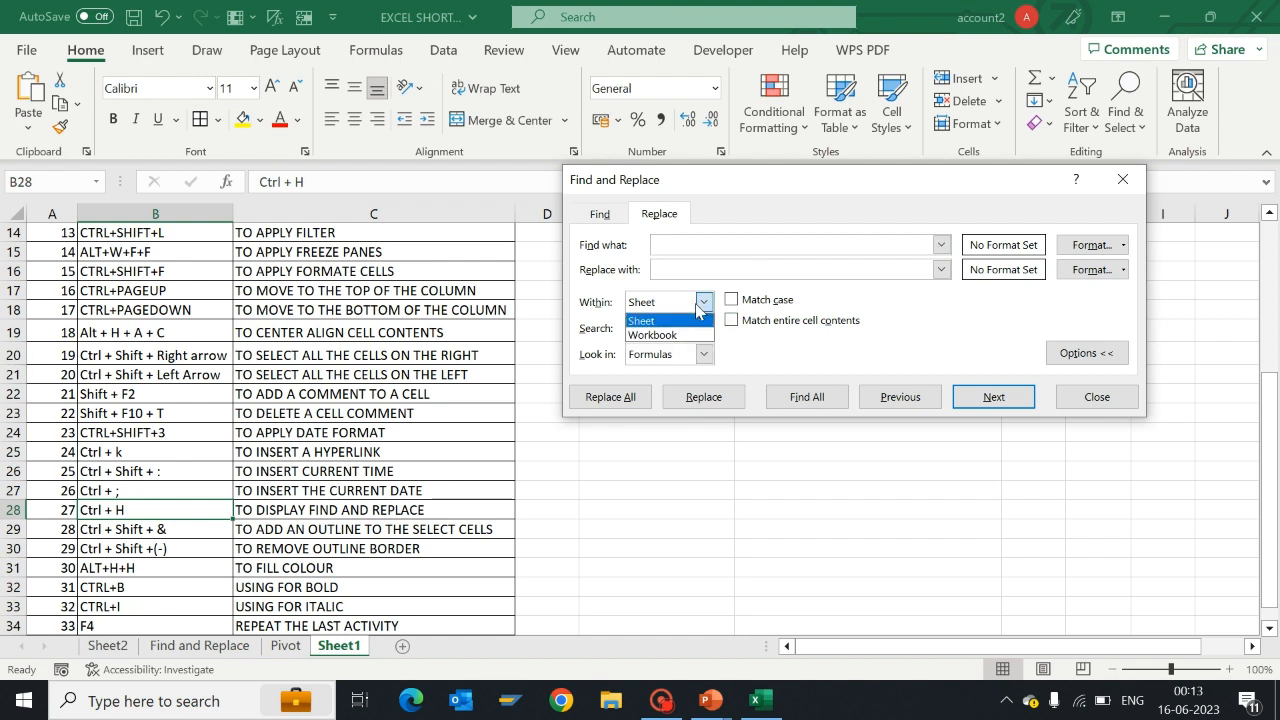
{"action": "left_click", "coordinate": [686, 335]}
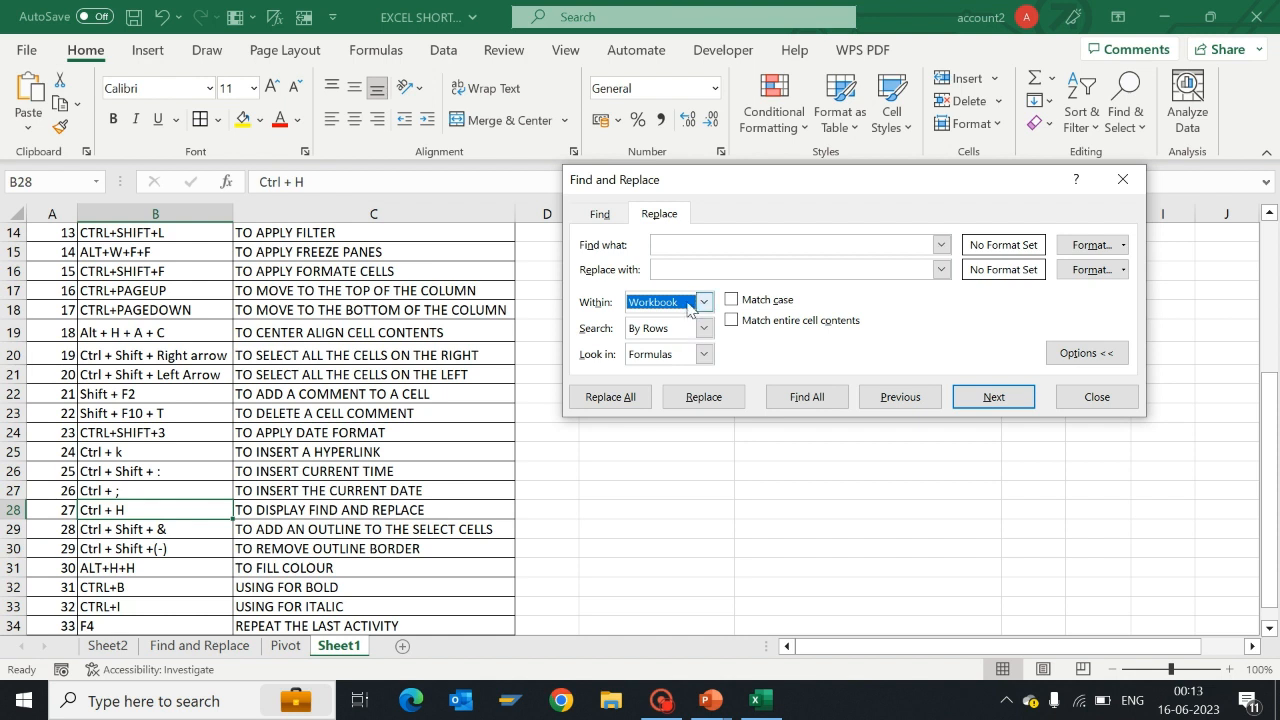
{"action": "left_click", "coordinate": [703, 302]}
{"action": "left_click", "coordinate": [670, 321]}
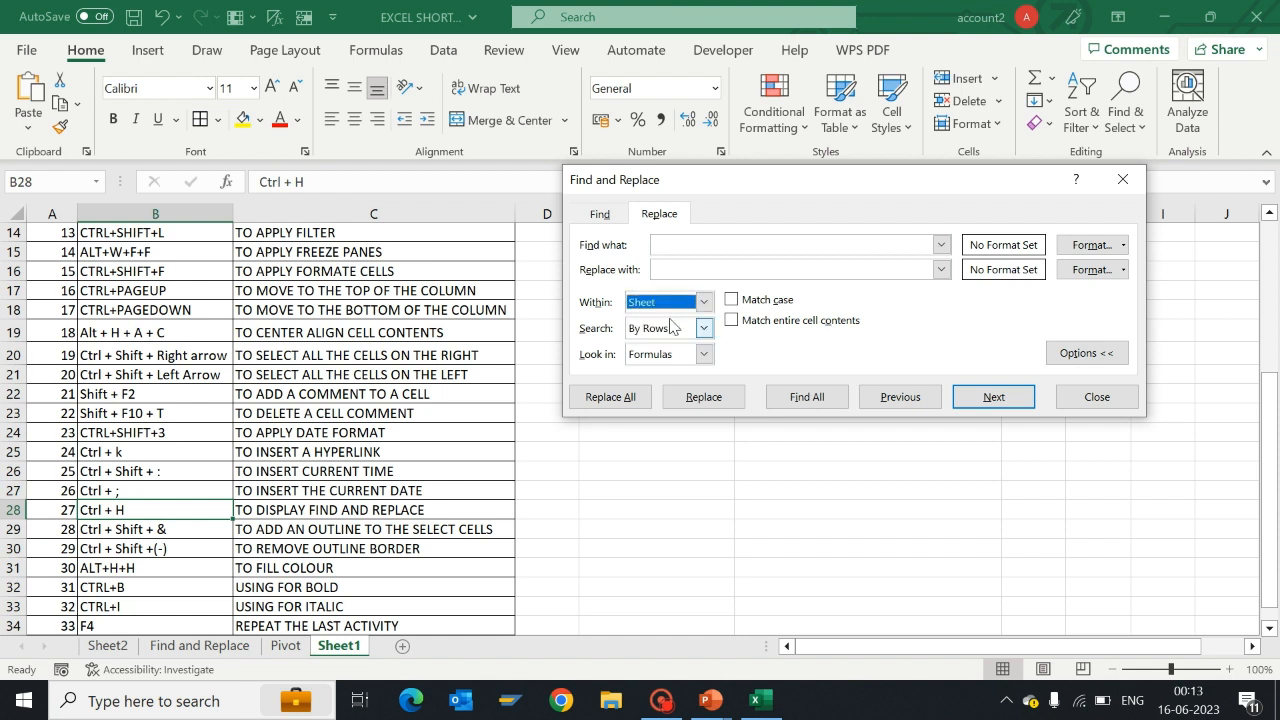
{"action": "left_click", "coordinate": [1110, 399]}
Step: Add an outline border to cell E29
{"action": "left_click", "coordinate": [161, 531]}
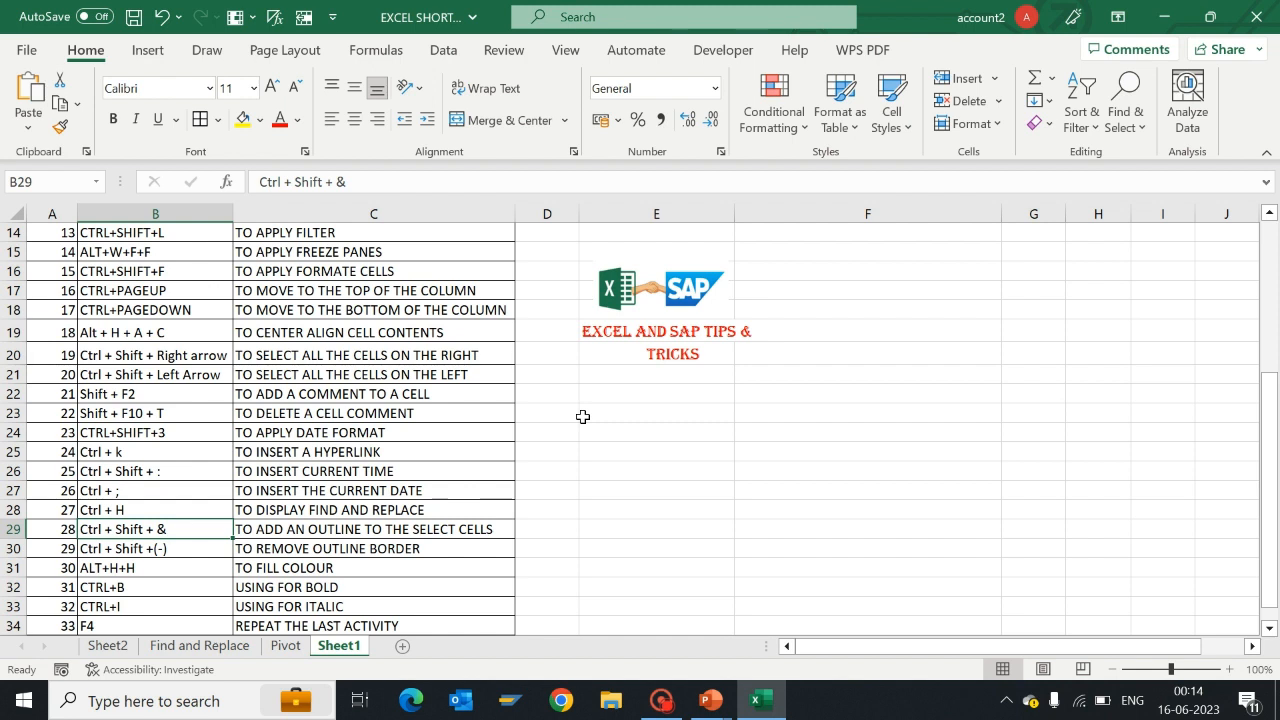
{"action": "key", "text": "Right"}
{"action": "key", "text": "Right"}
{"action": "key", "text": "Right"}
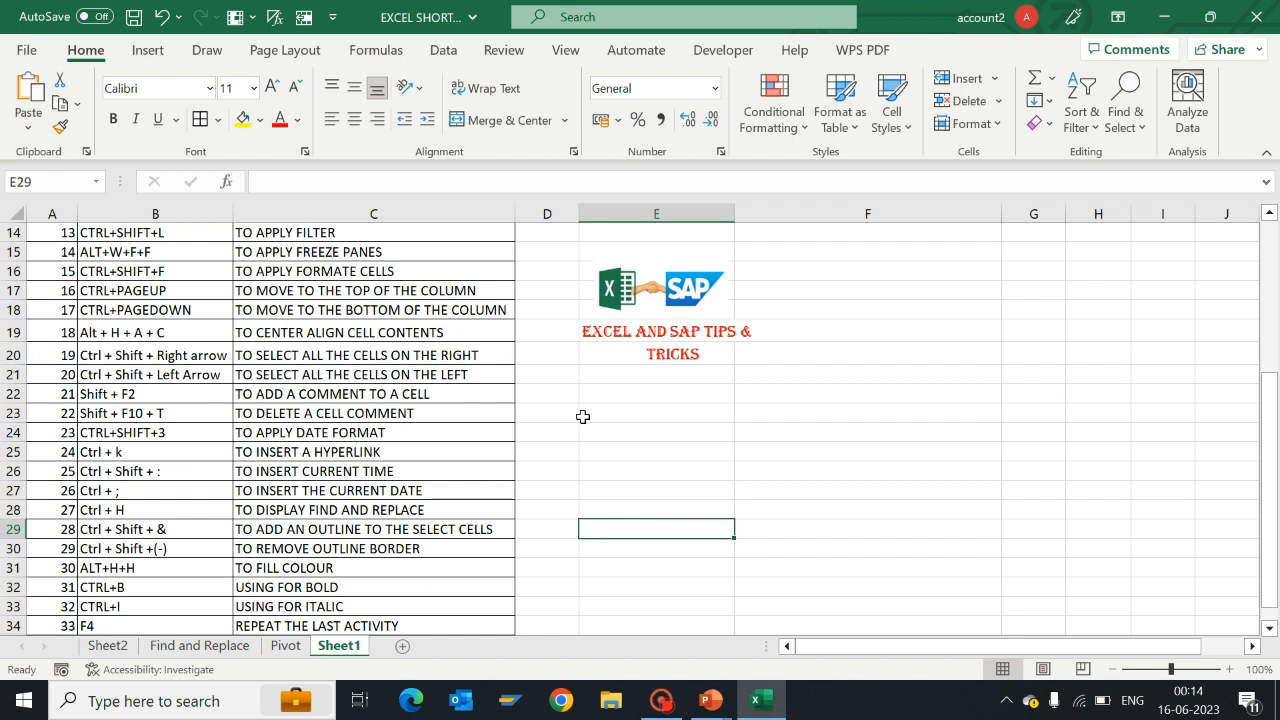
{"action": "key", "text": "Up"}
{"action": "key", "text": "Up"}
{"action": "key", "text": "Down"}
{"action": "key", "text": "Down"}
{"action": "key", "text": "Down"}
{"action": "key", "text": "Left"}
{"action": "key", "text": "Left"}
{"action": "key", "text": "Left"}
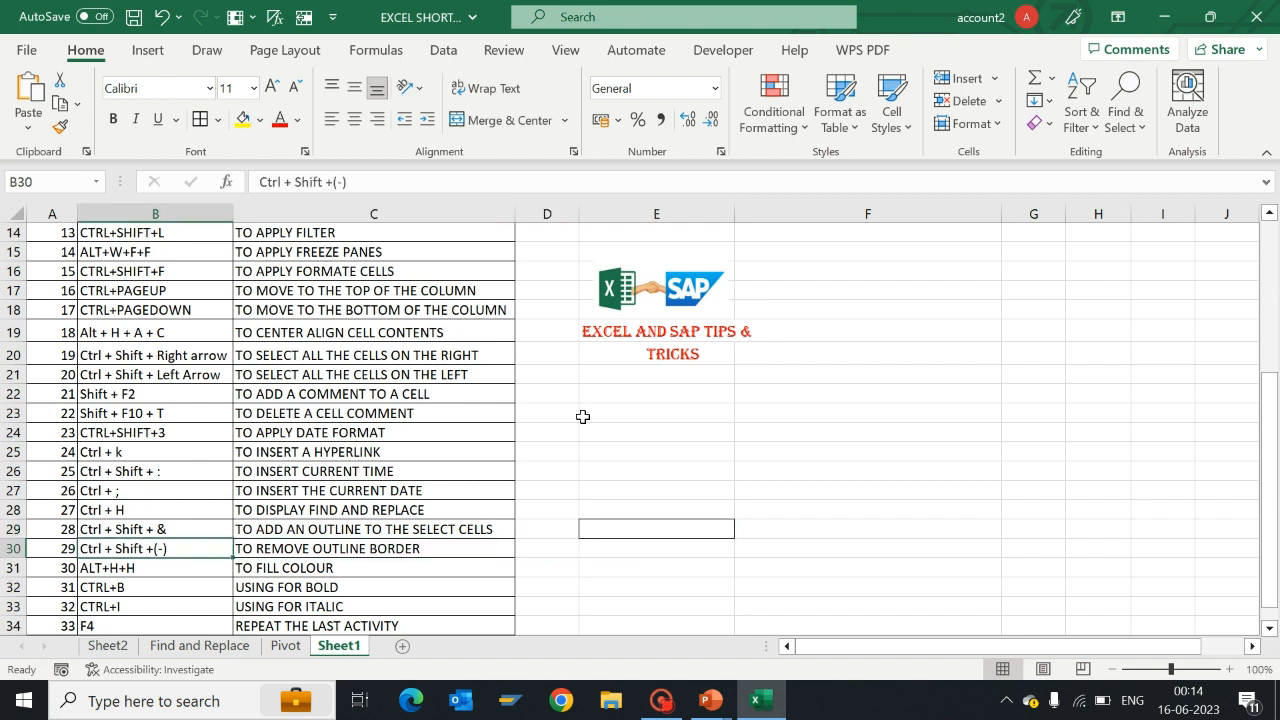
Step: Remove the outline border from cell E29
{"action": "key", "text": "Right"}
{"action": "key", "text": "Right"}
{"action": "key", "text": "Right"}
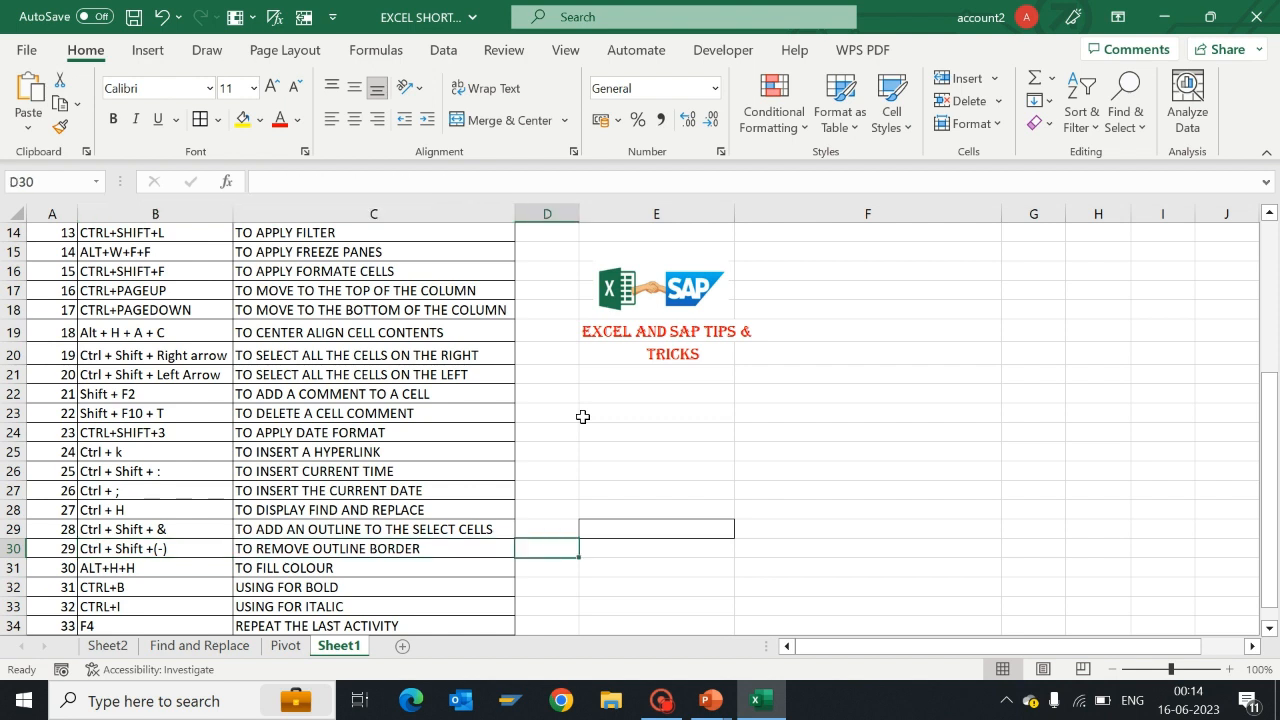
{"action": "key", "text": "Up"}
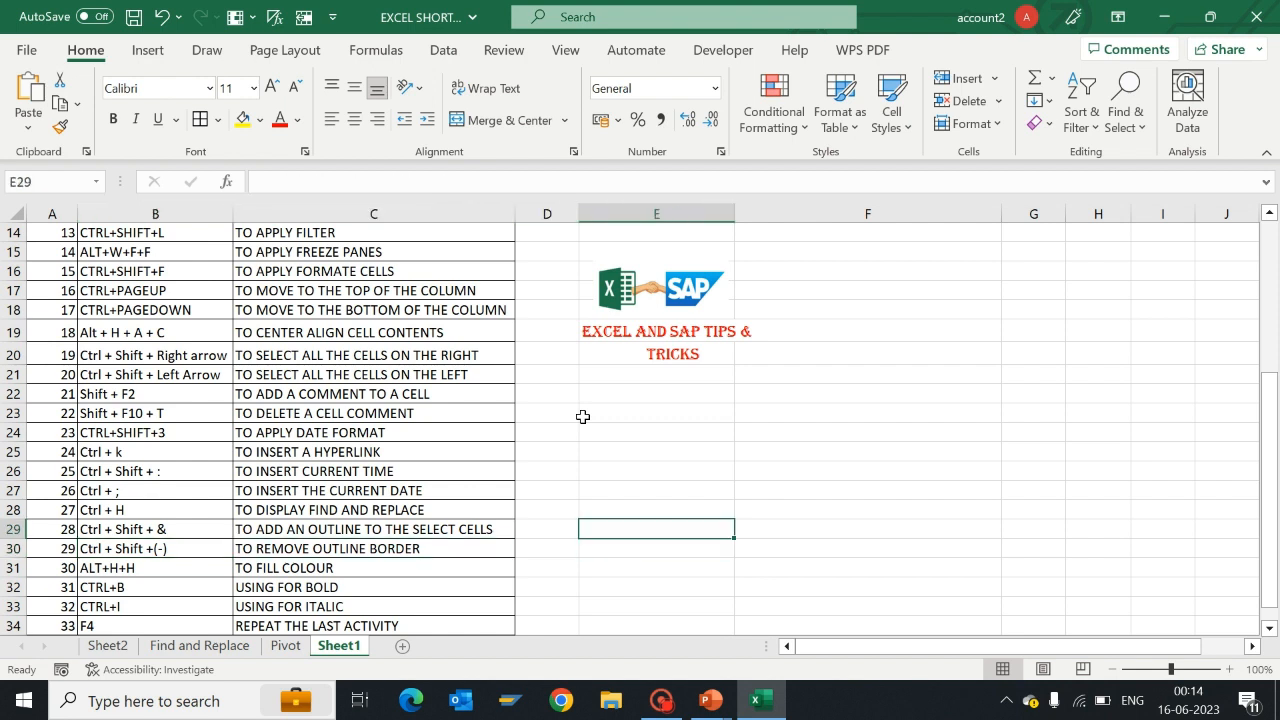
{"action": "key", "text": "Down"}
{"action": "key", "text": "Down"}
{"action": "key", "text": "Down"}
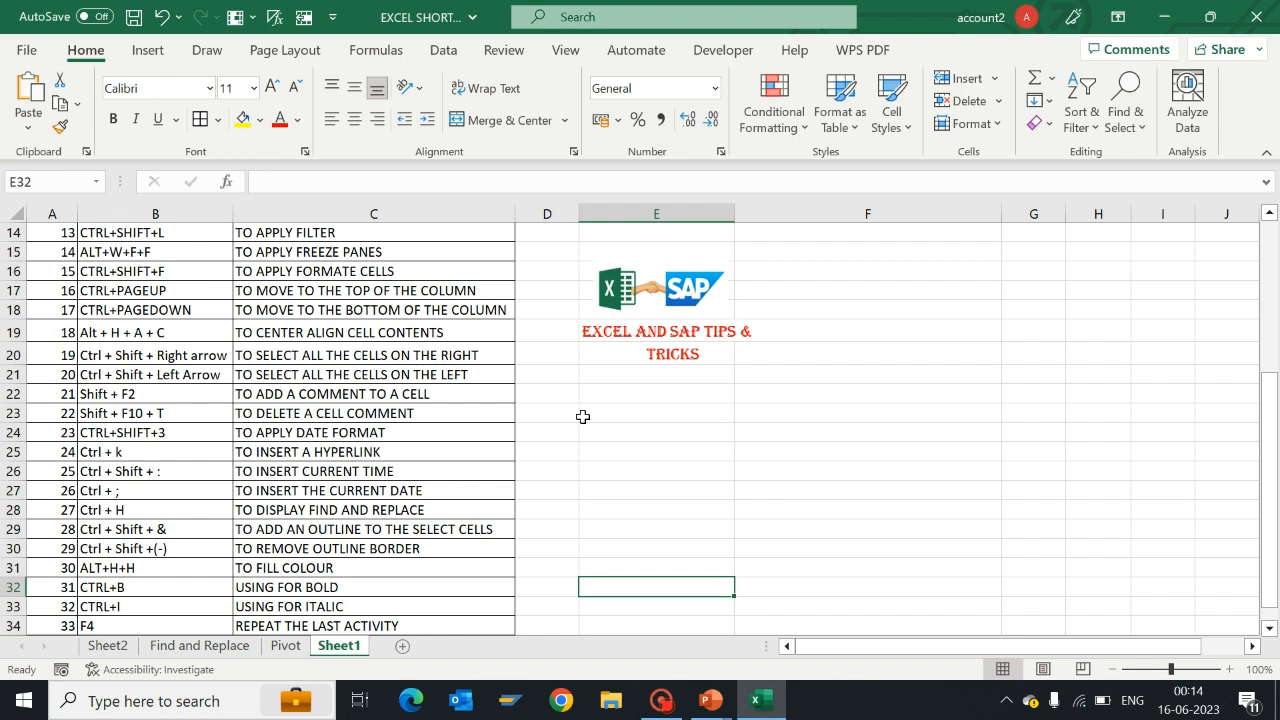
Step: Fill the TO FILL COLOUR description in C31 with the medium green shade from the theme colors
{"action": "key", "text": "Left"}
{"action": "key", "text": "Left"}
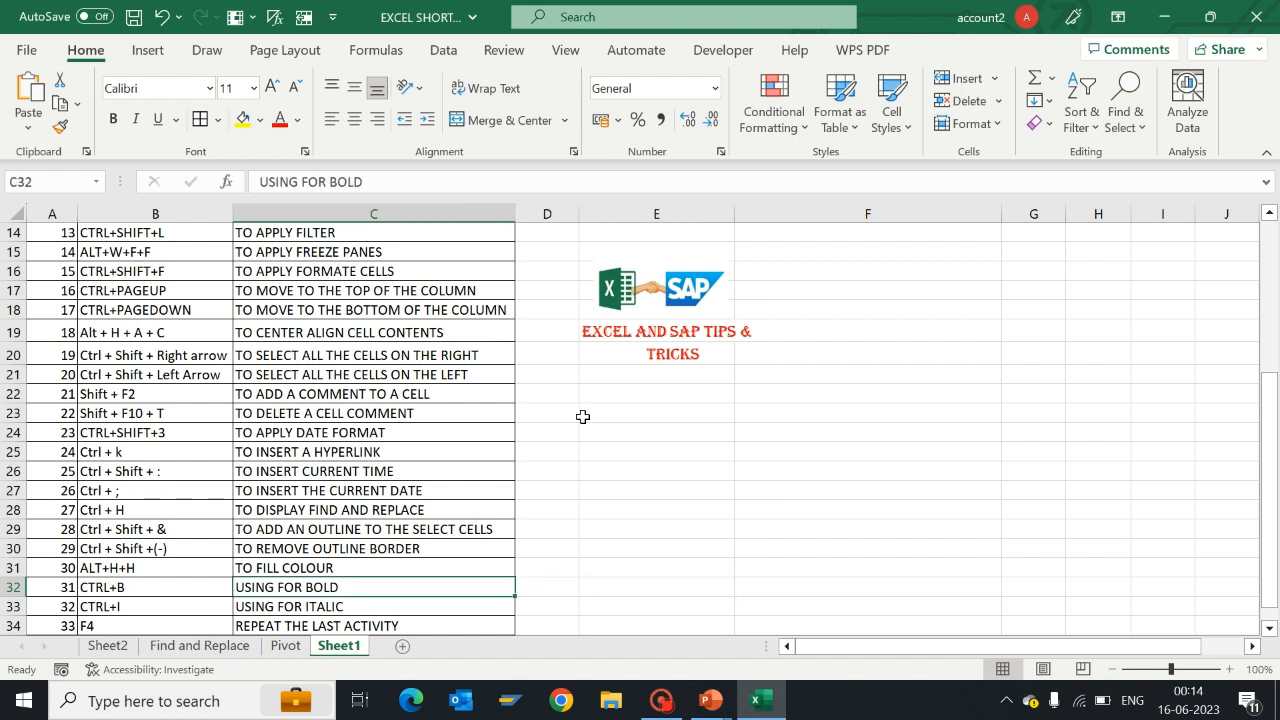
{"action": "key", "text": "Up"}
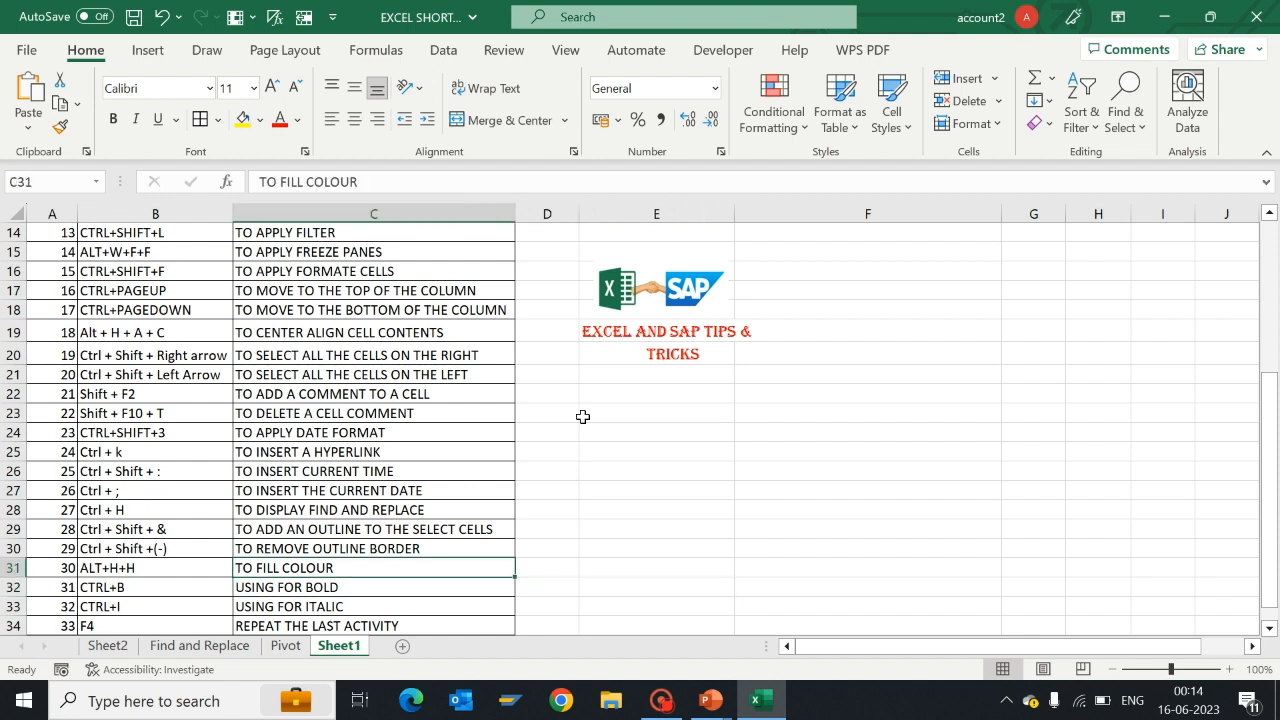
{"action": "key", "text": "alt"}
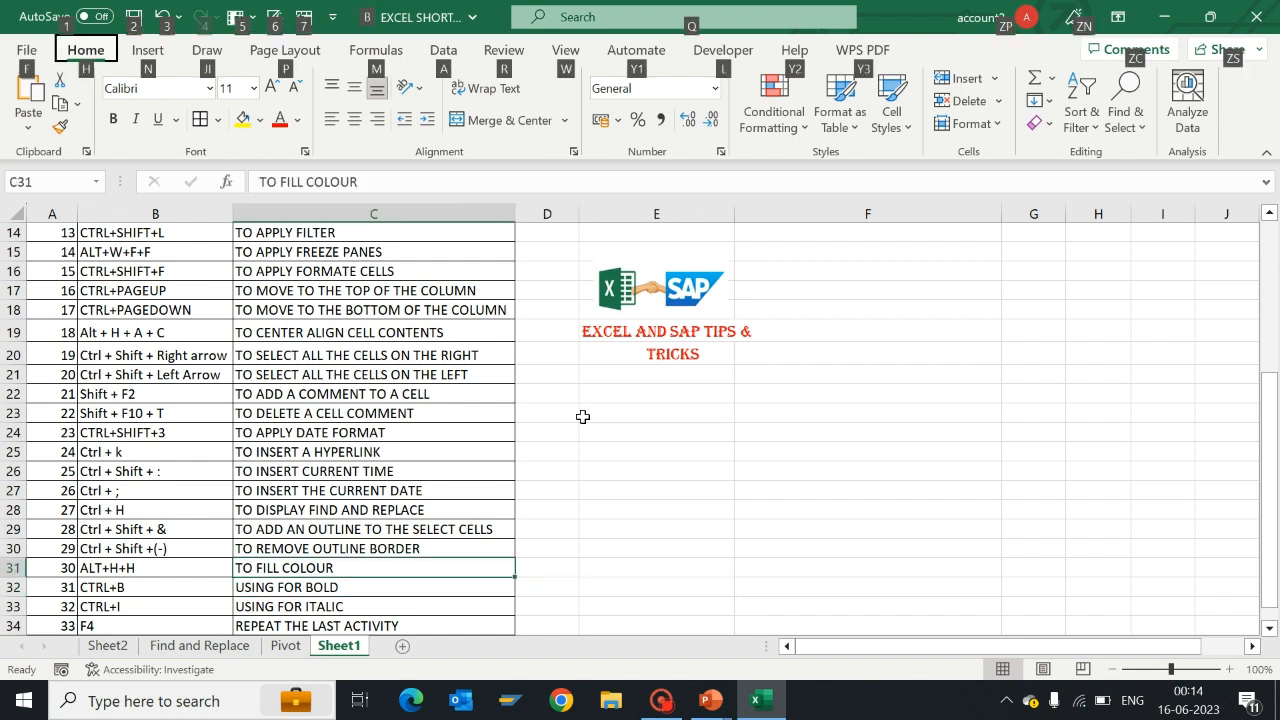
{"action": "key", "text": "h"}
{"action": "key", "text": "h"}
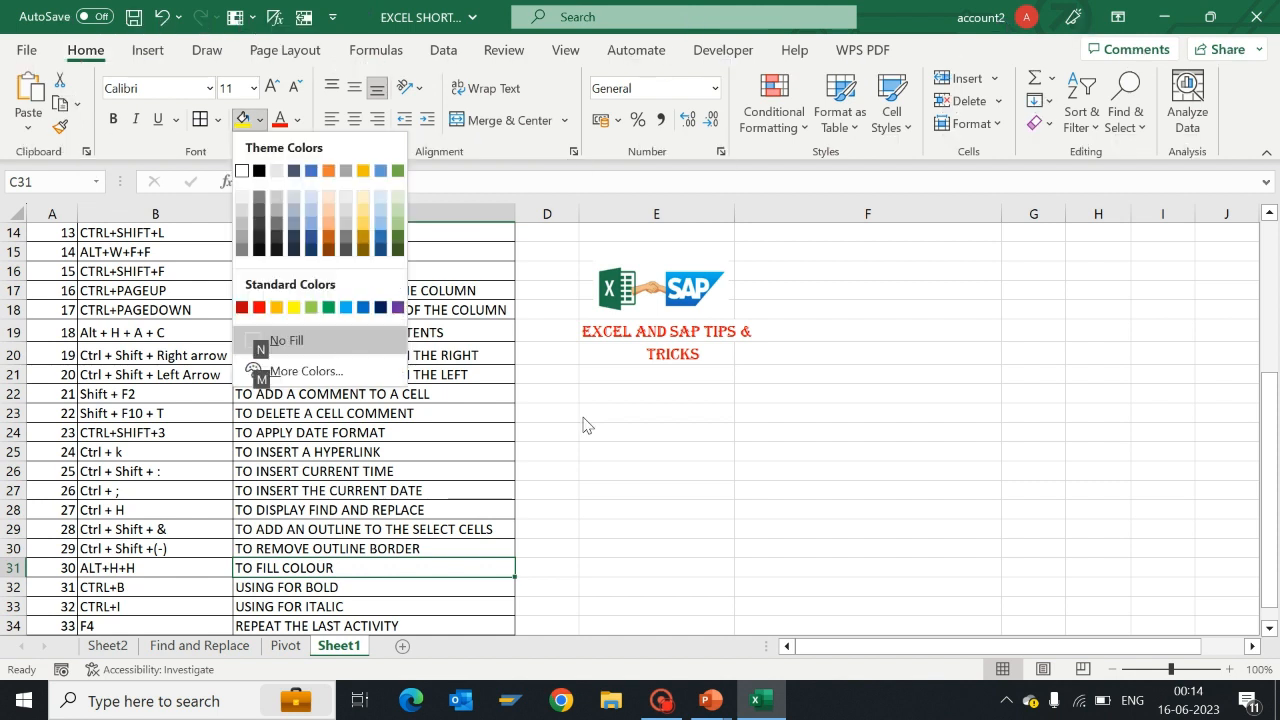
{"action": "key", "text": "Down"}
{"action": "key", "text": "Down"}
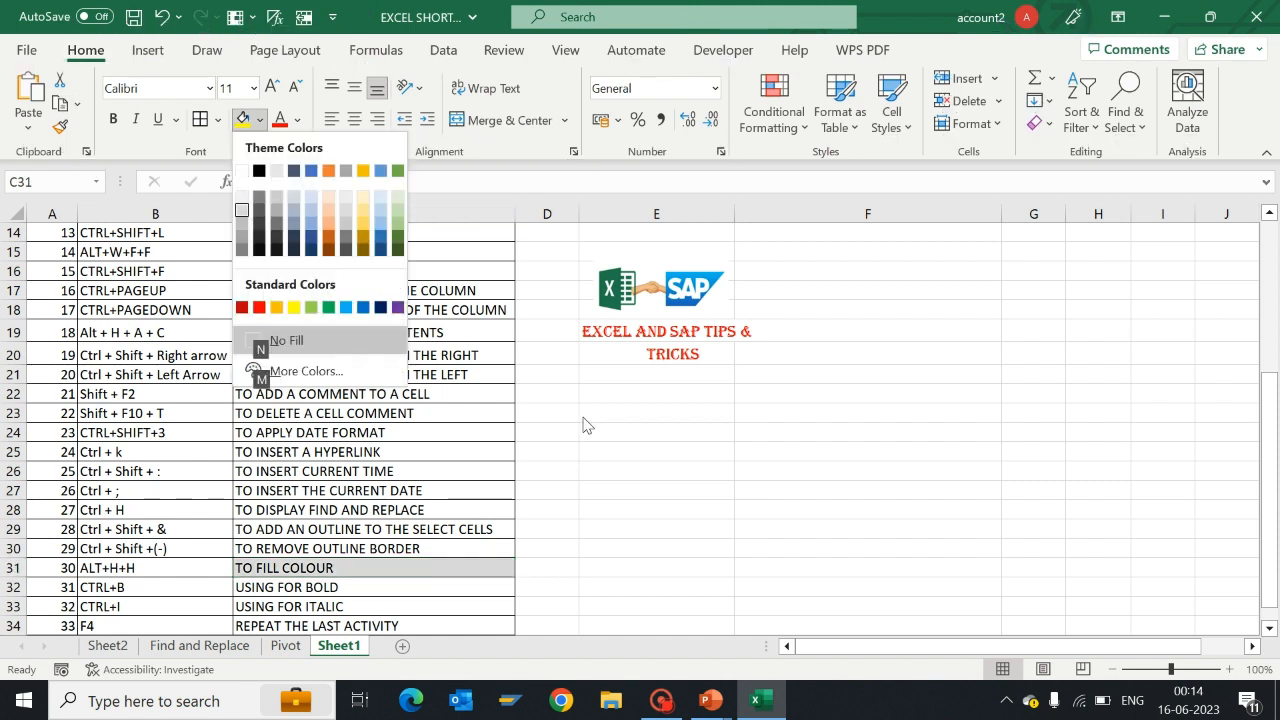
{"action": "key", "text": "Right"}
{"action": "key", "text": "Right"}
{"action": "key", "text": "Right"}
{"action": "key", "text": "Right"}
{"action": "key", "text": "Right"}
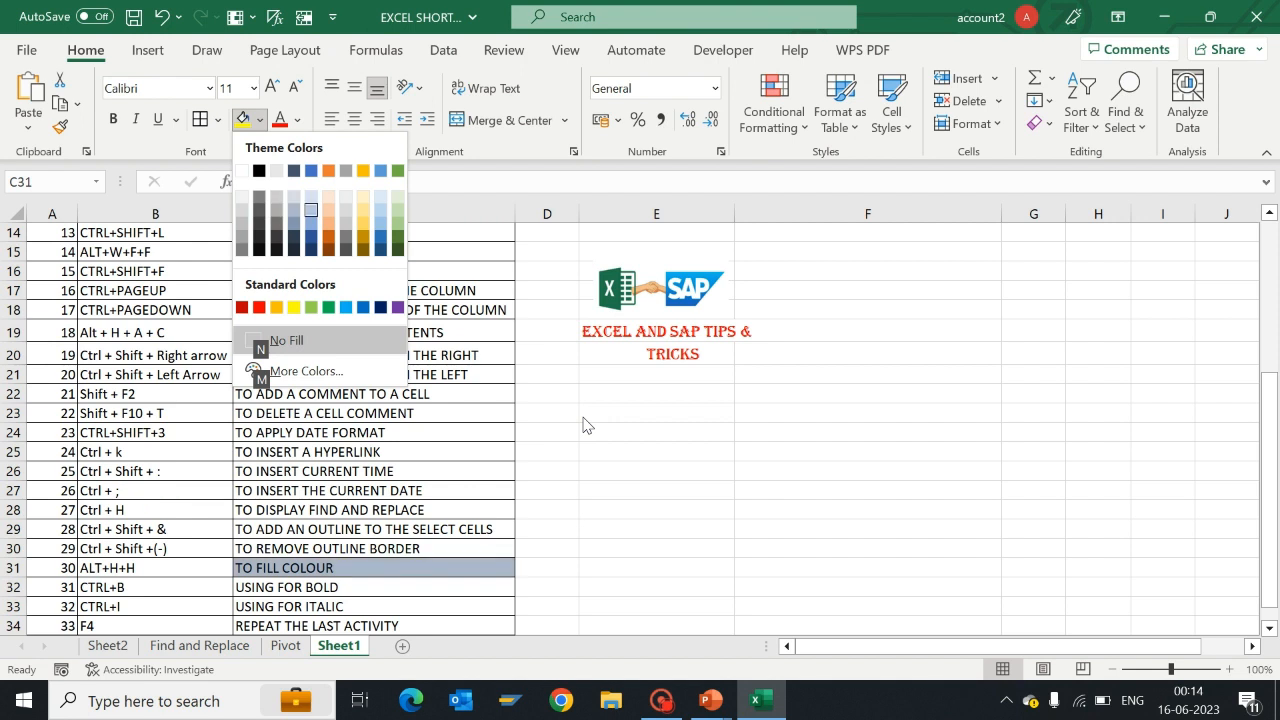
{"action": "key", "text": "Right"}
{"action": "key", "text": "Right"}
{"action": "key", "text": "Right"}
{"action": "key", "text": "Right"}
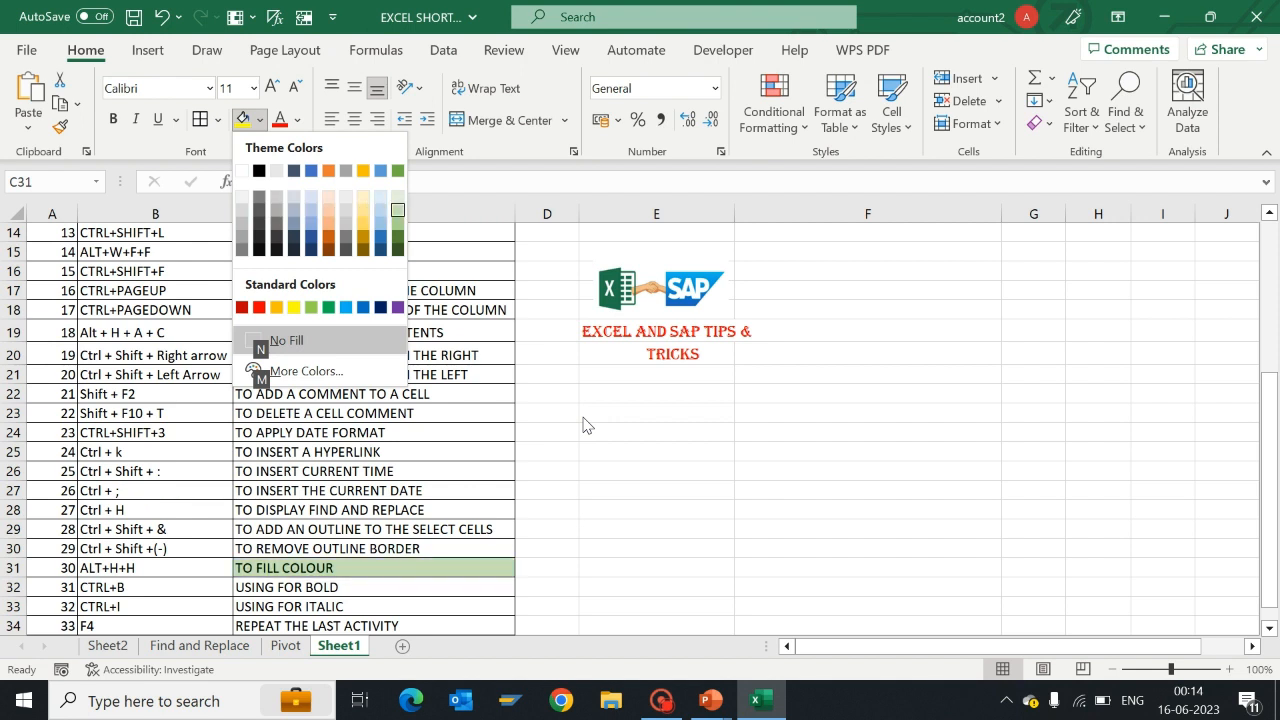
{"action": "key", "text": "Down"}
{"action": "key", "text": "Down"}
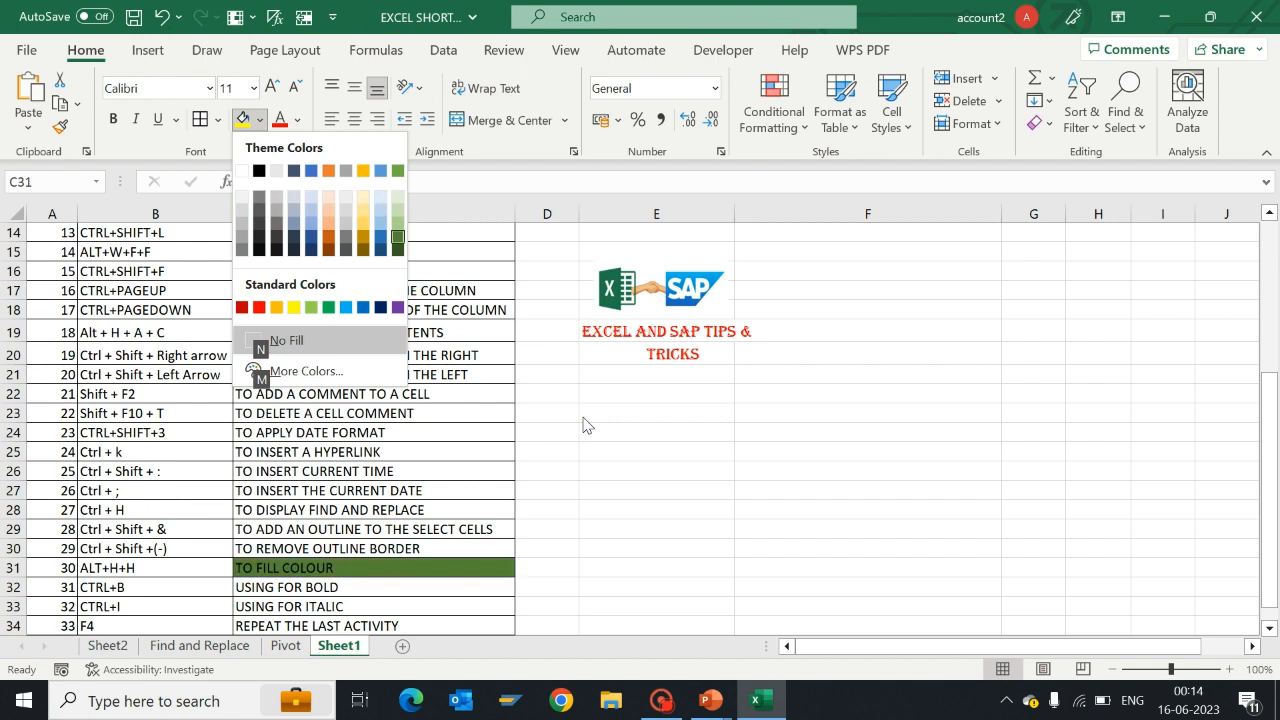
{"action": "key", "text": "Up"}
{"action": "key", "text": "Return"}
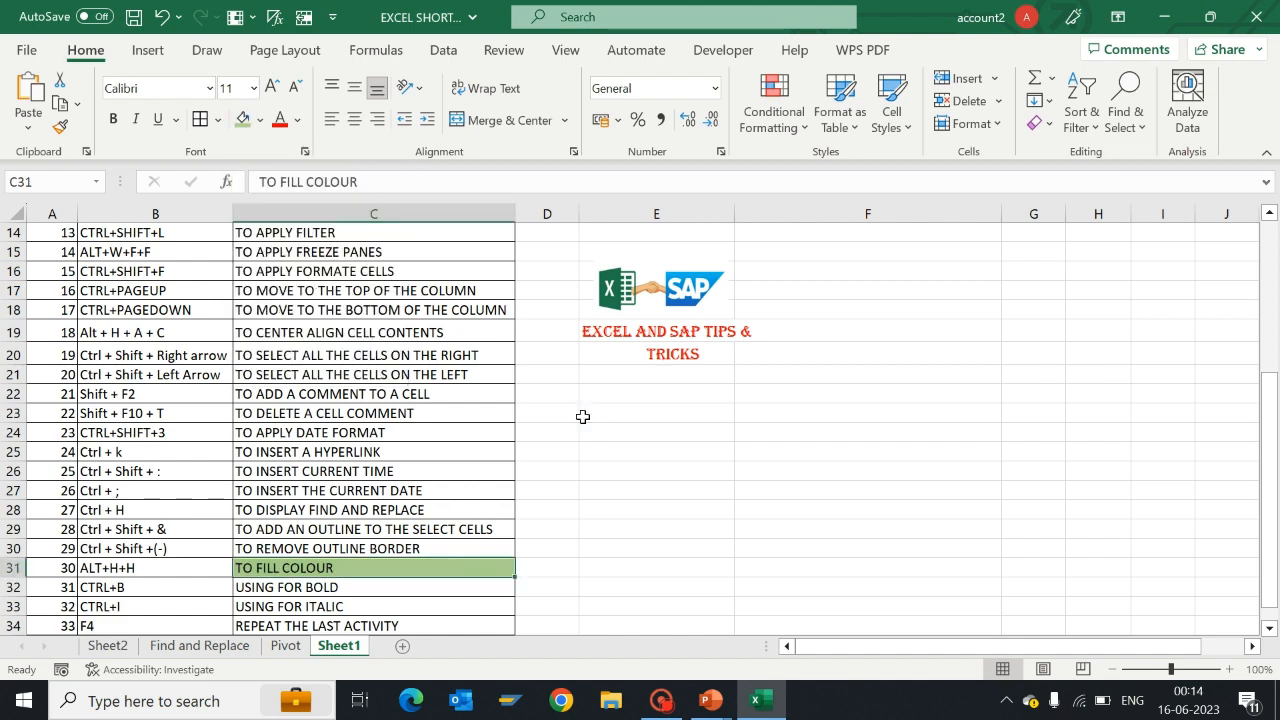
Step: Make the USING FOR BOLD description in C32 bold
{"action": "key", "text": "Down"}
{"action": "key", "text": "Down"}
{"action": "key", "text": "Down"}
{"action": "key", "text": "Down"}
{"action": "key", "text": "Down"}
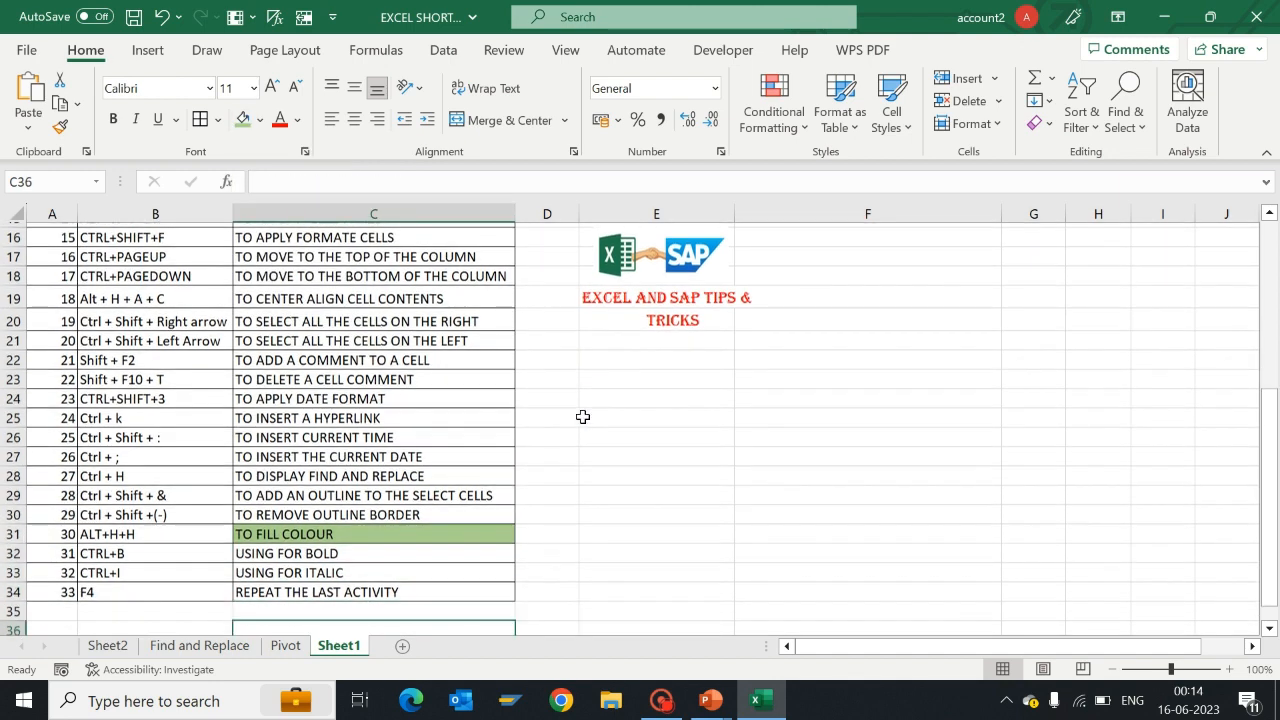
{"action": "key", "text": "Up"}
{"action": "key", "text": "Up"}
{"action": "key", "text": "Up"}
{"action": "key", "text": "Up"}
{"action": "key", "text": "Left"}
{"action": "key", "text": "Left"}
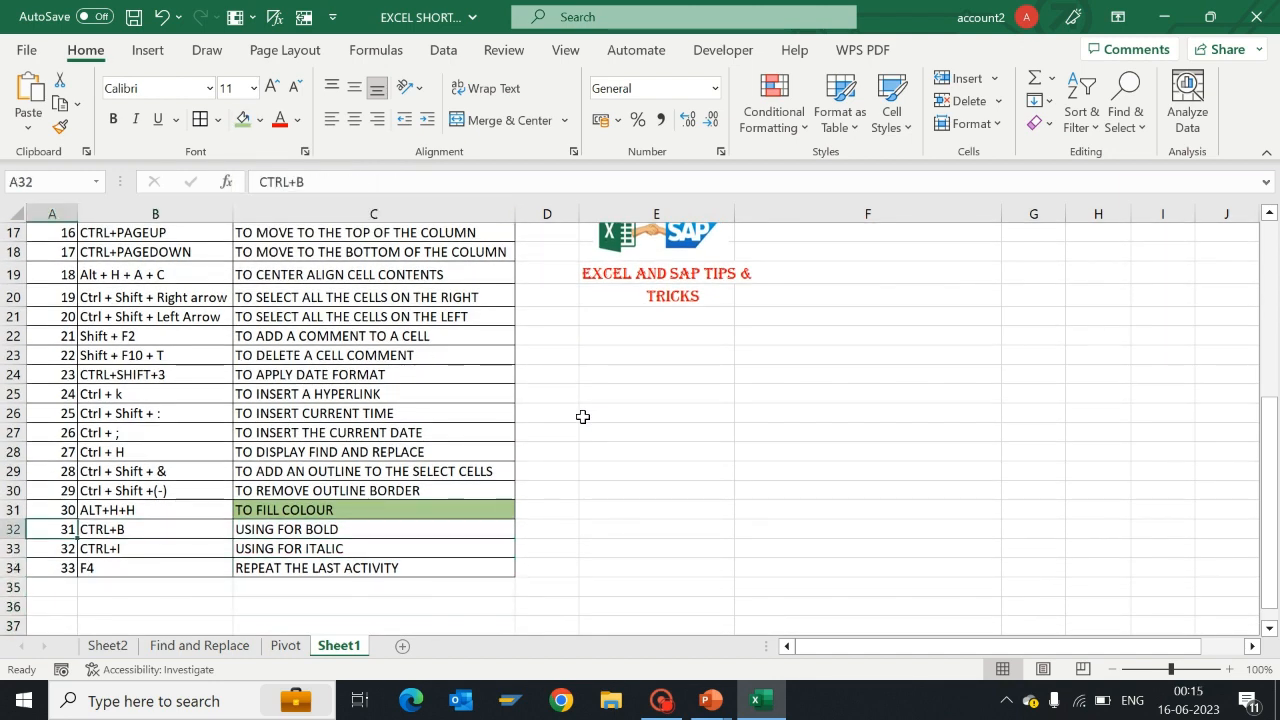
{"action": "key", "text": "Right"}
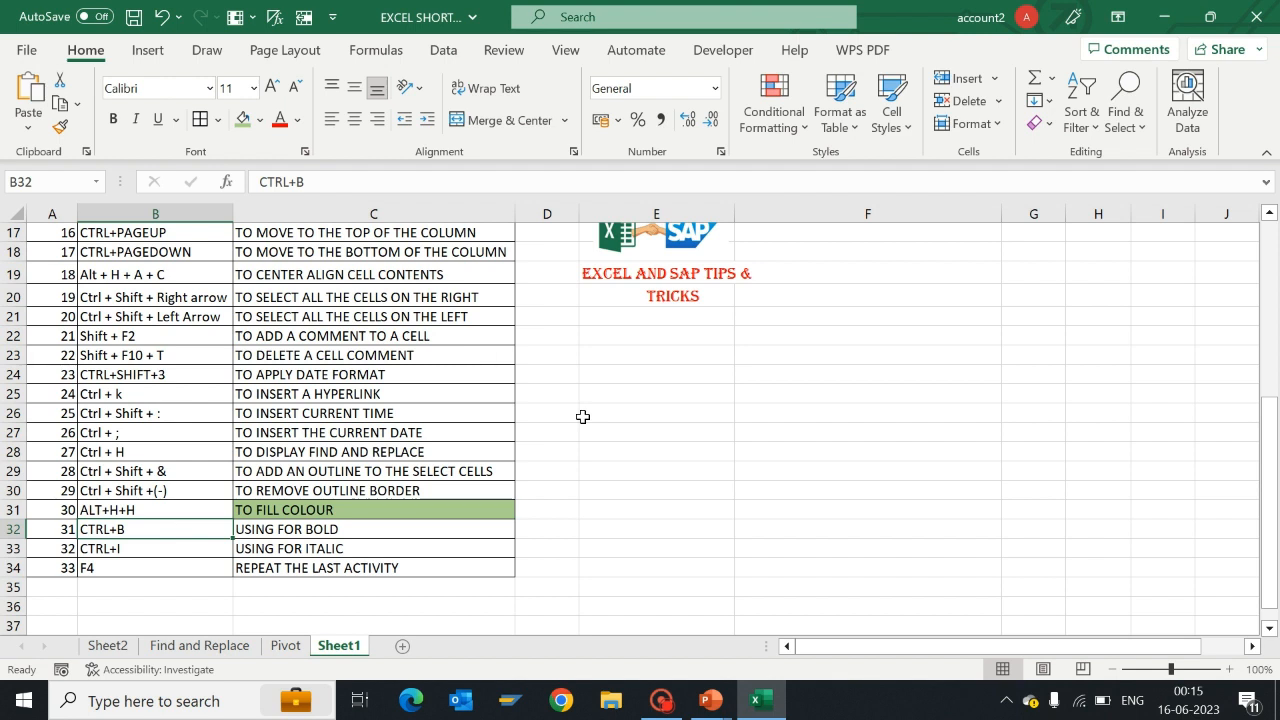
{"action": "key", "text": "Right"}
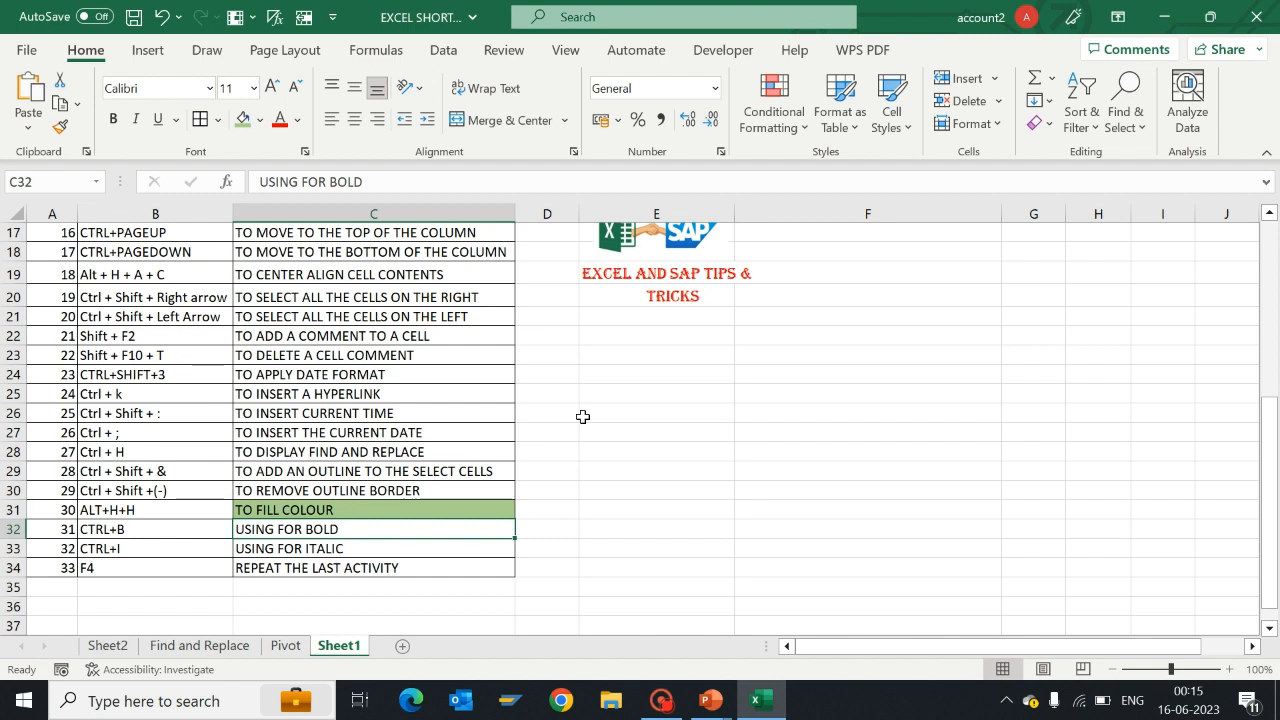
{"action": "key", "text": "ctrl+b"}
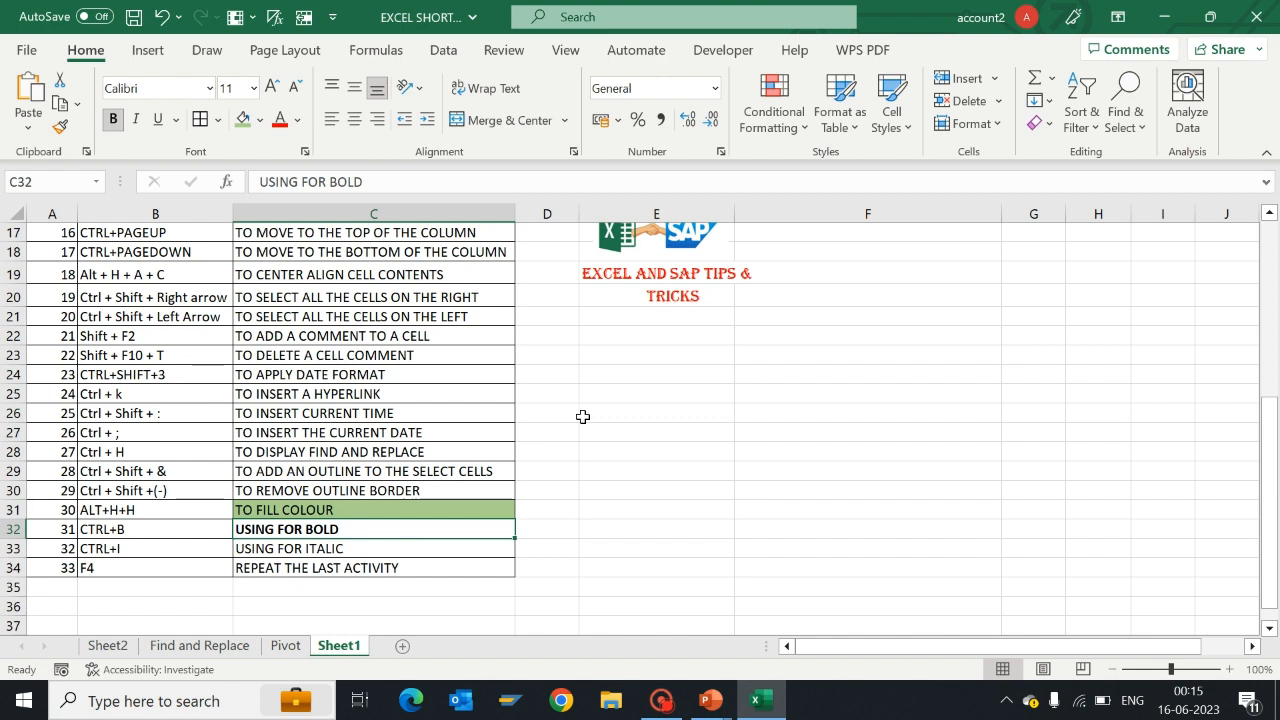
Step: Italicize the USING FOR ITALIC description in C33
{"action": "key", "text": "Down"}
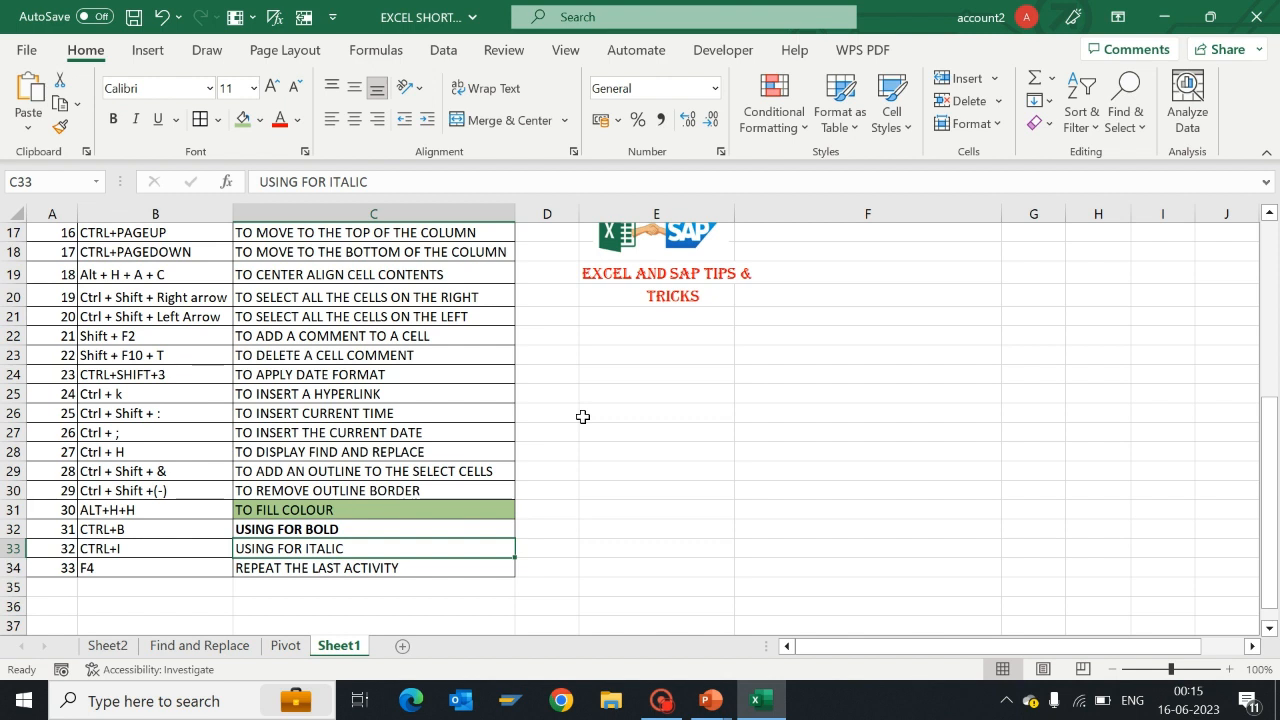
{"action": "key", "text": "ctrl+i"}
{"action": "key", "text": "Down"}
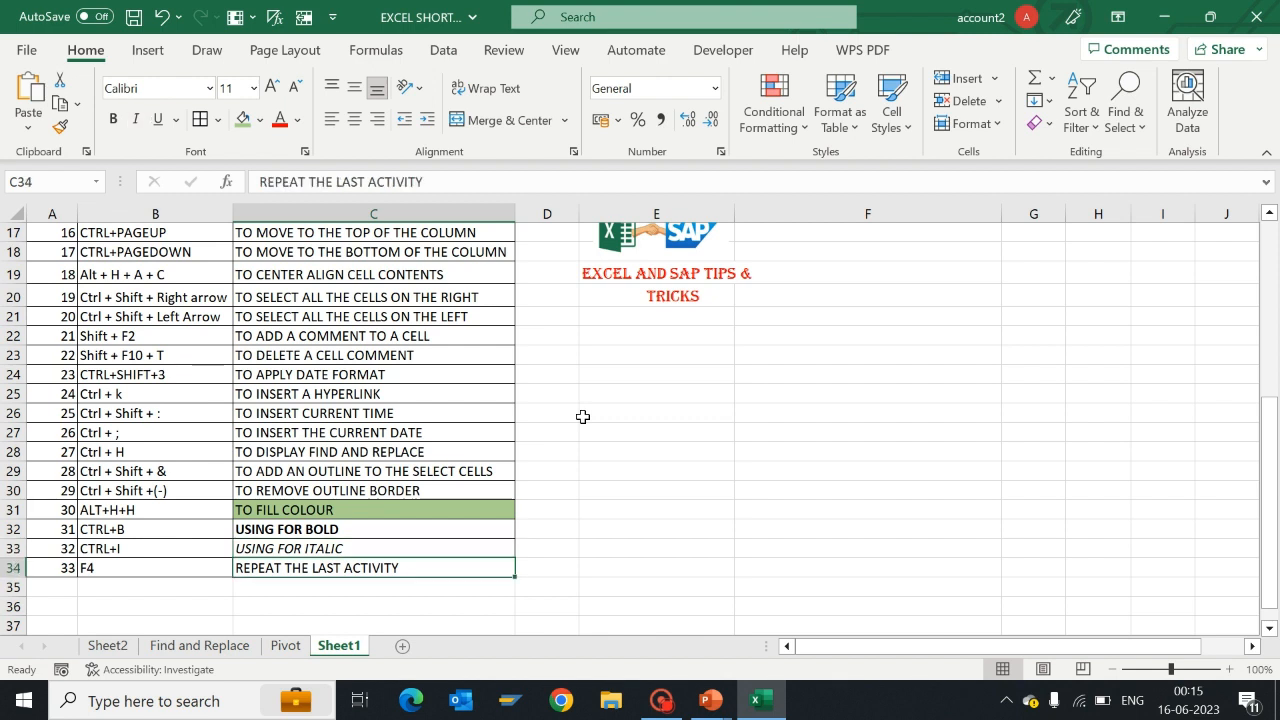
Step: Repeat the last formatting action on the REPEAT THE LAST ACTIVITY description in C34 to make it italic
{"action": "key", "text": "Up"}
{"action": "key", "text": "Down"}
{"action": "key", "text": "Down"}
{"action": "key", "text": "Up"}
{"action": "key", "text": "Up"}
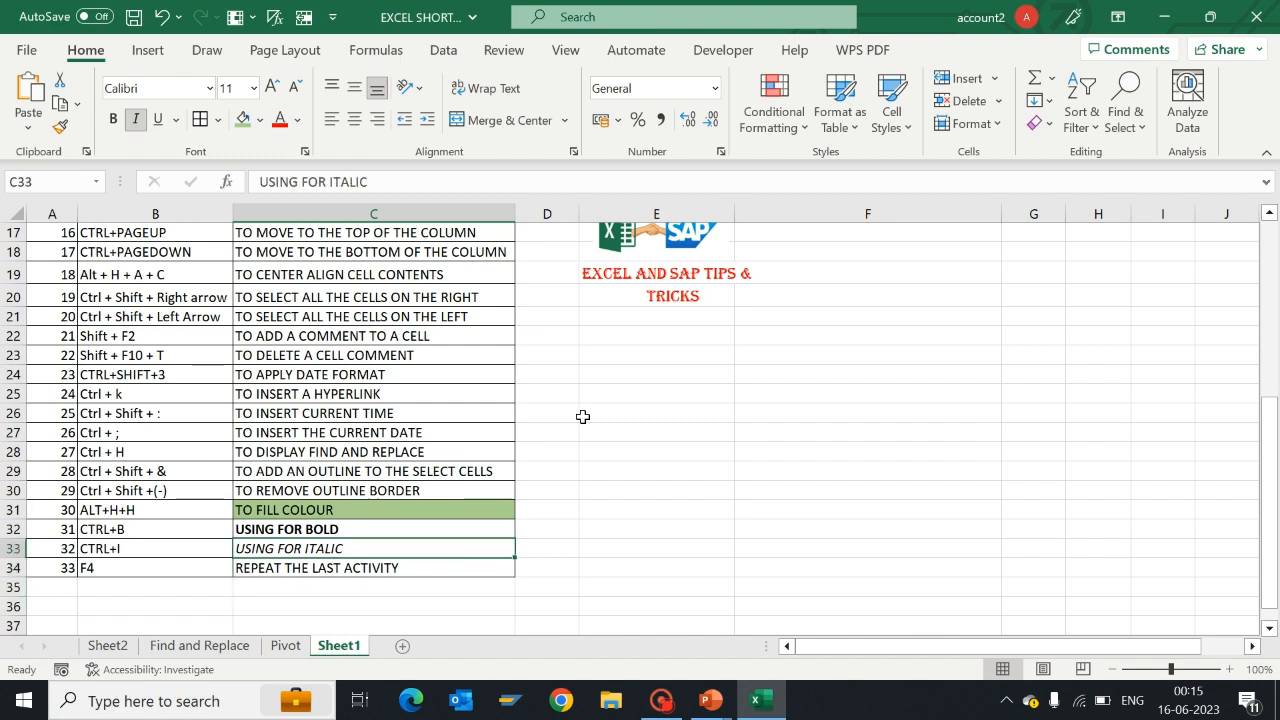
{"action": "key", "text": "Down"}
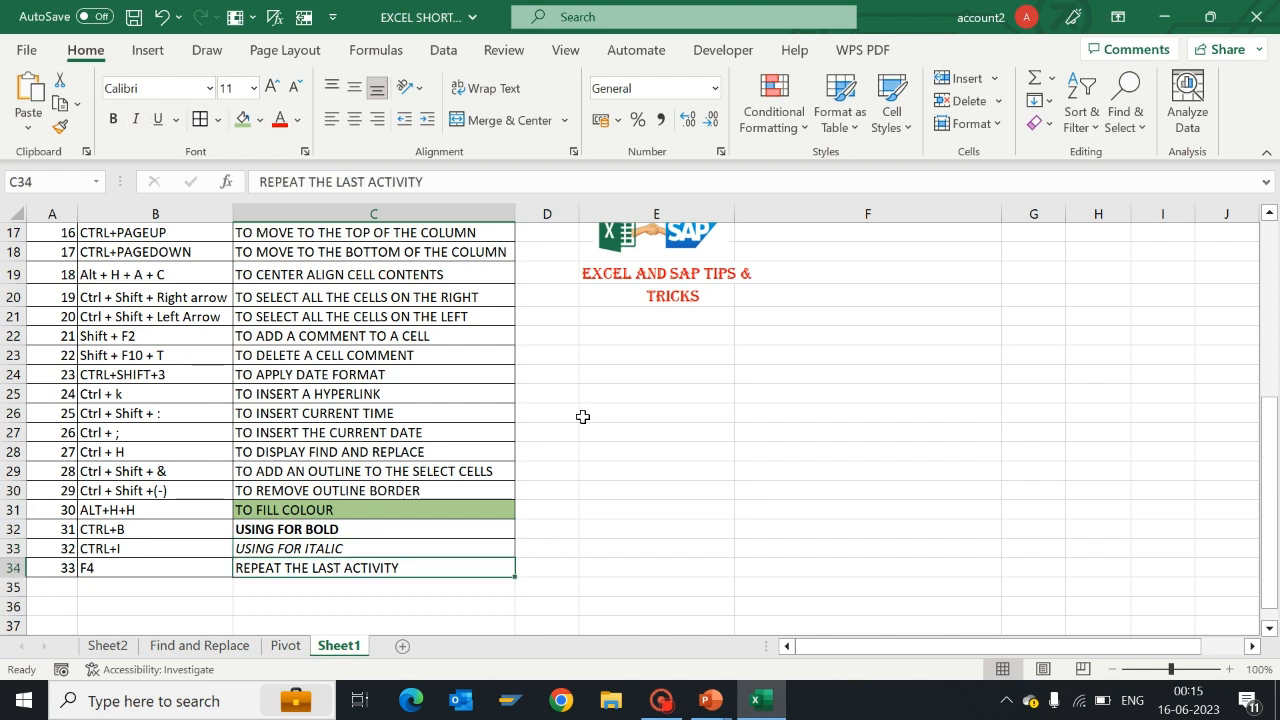
{"action": "key", "text": "F4"}
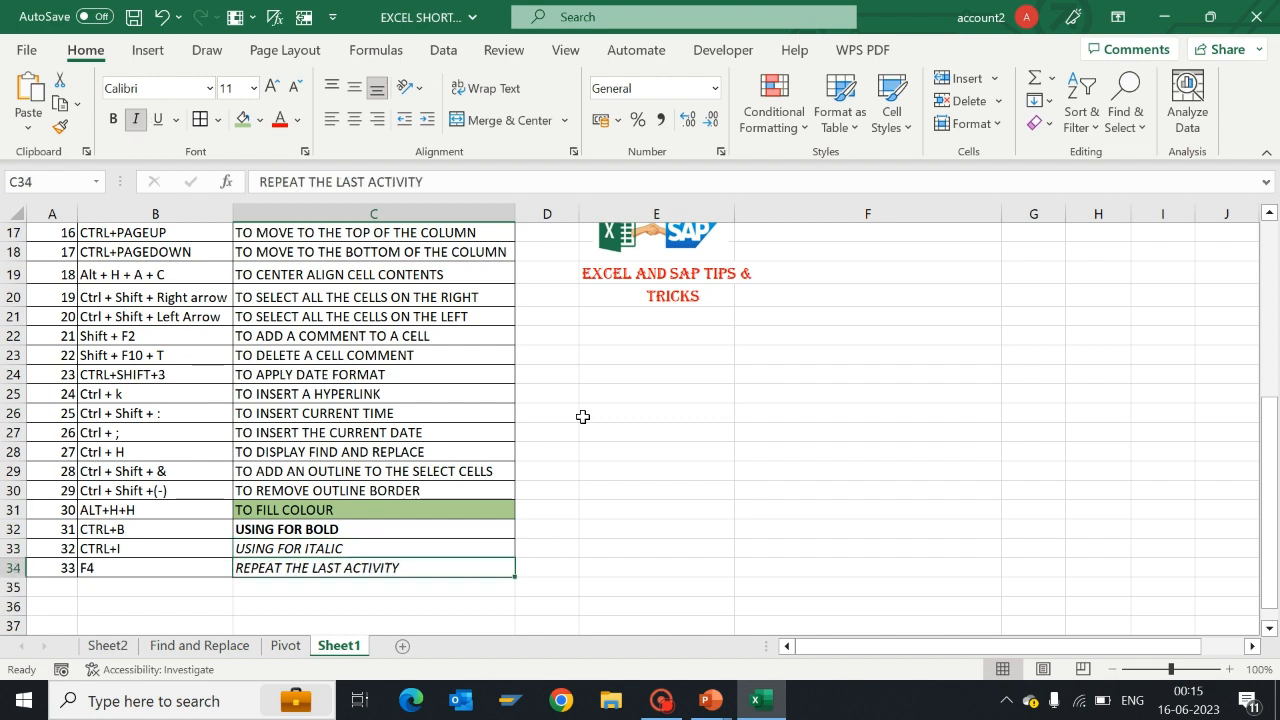
Step: Switch from the worksheet to the PowerPoint slide show listing the Excel shortcuts
{"action": "key", "text": "Left"}
{"action": "key", "text": "Left"}
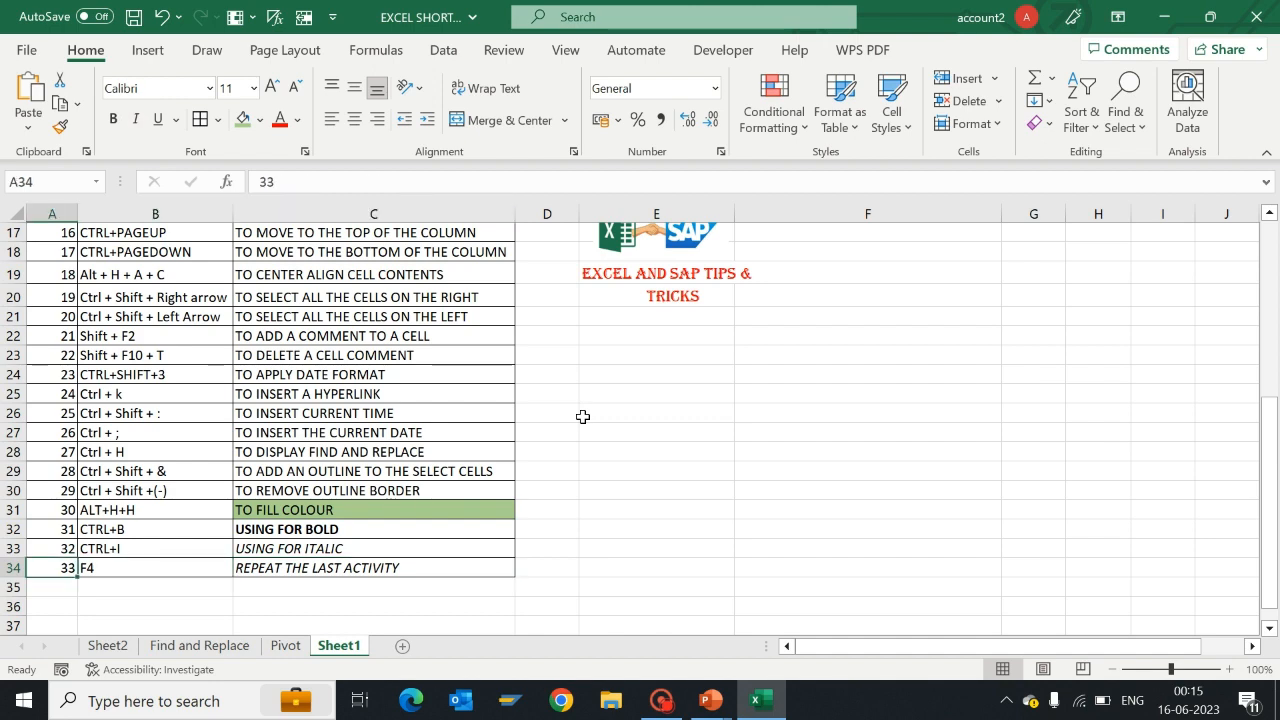
{"action": "key", "text": "alt+Tab"}
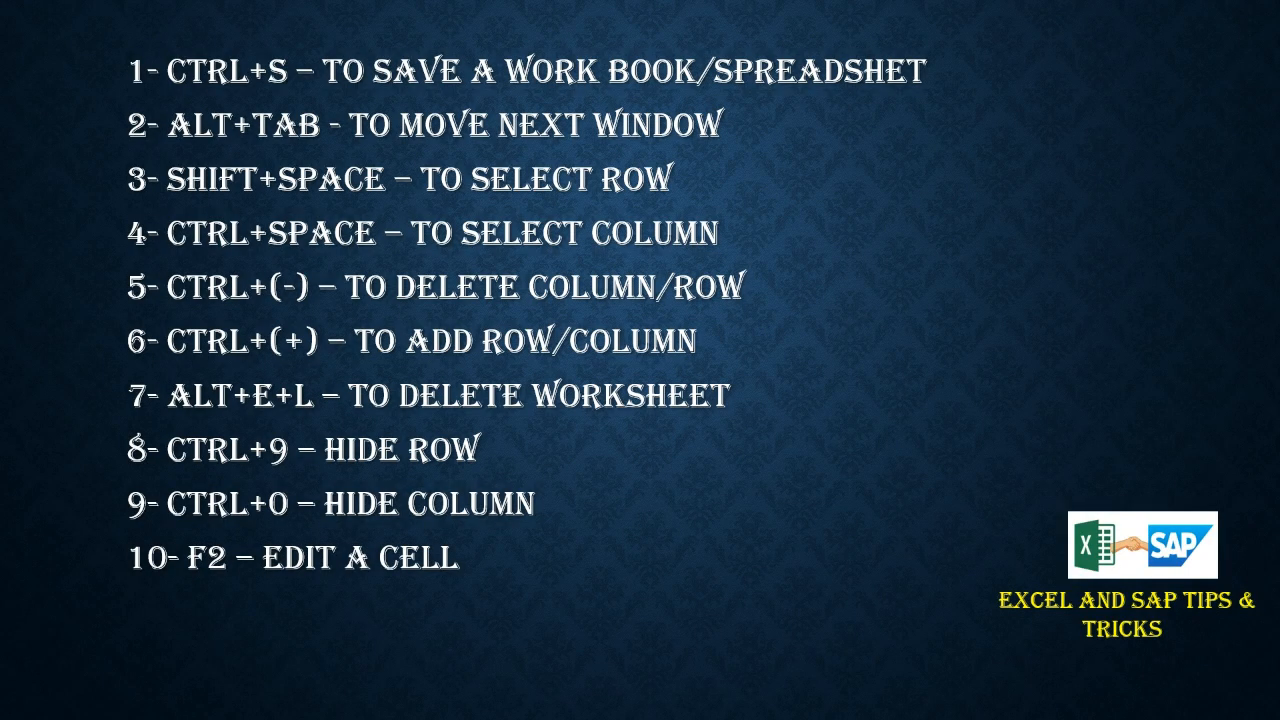